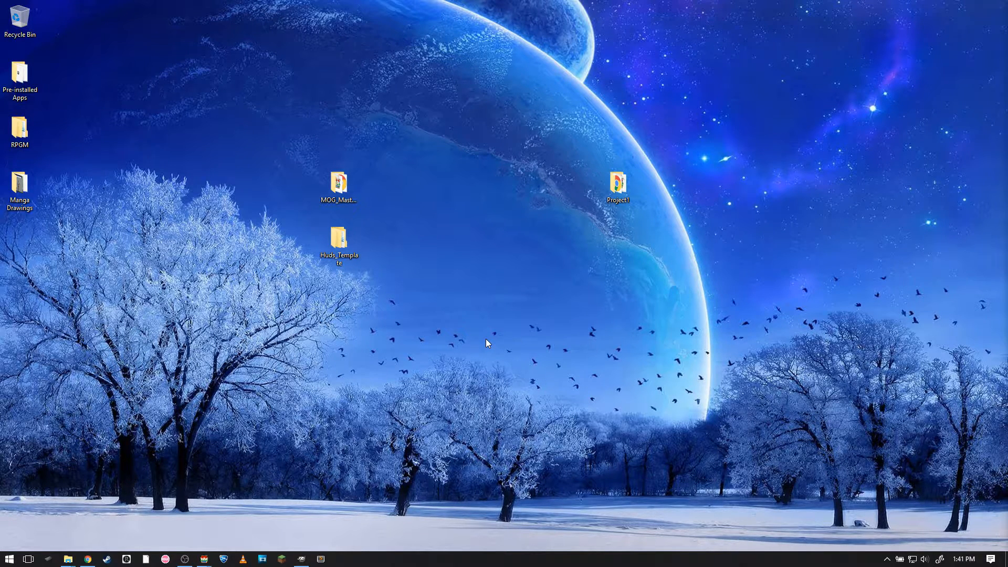
pyautogui.moveTo(378, 286); pyautogui.dragTo(226, 135)
pyautogui.click(410, 201)
pyautogui.click(323, 185)
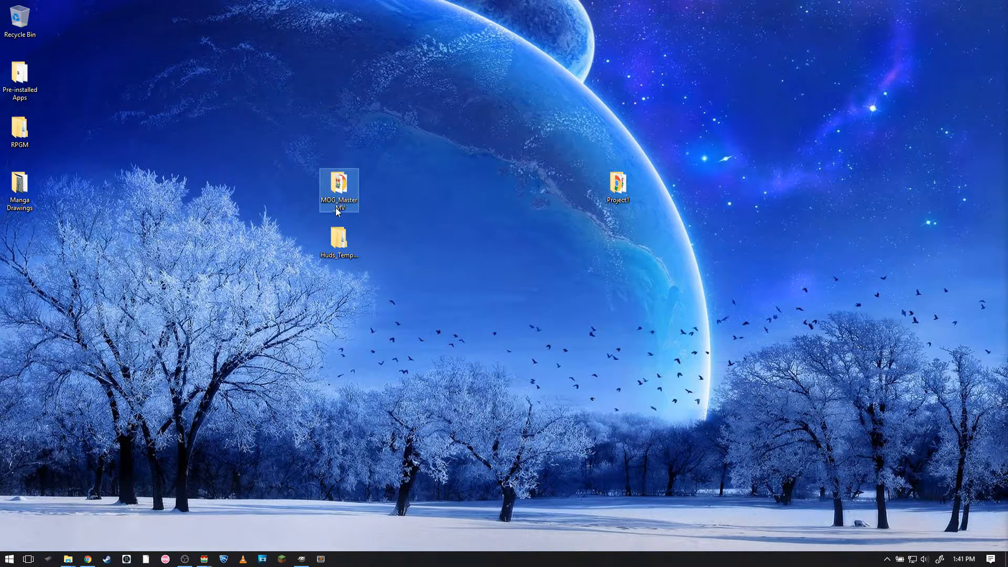
pyautogui.click(420, 212)
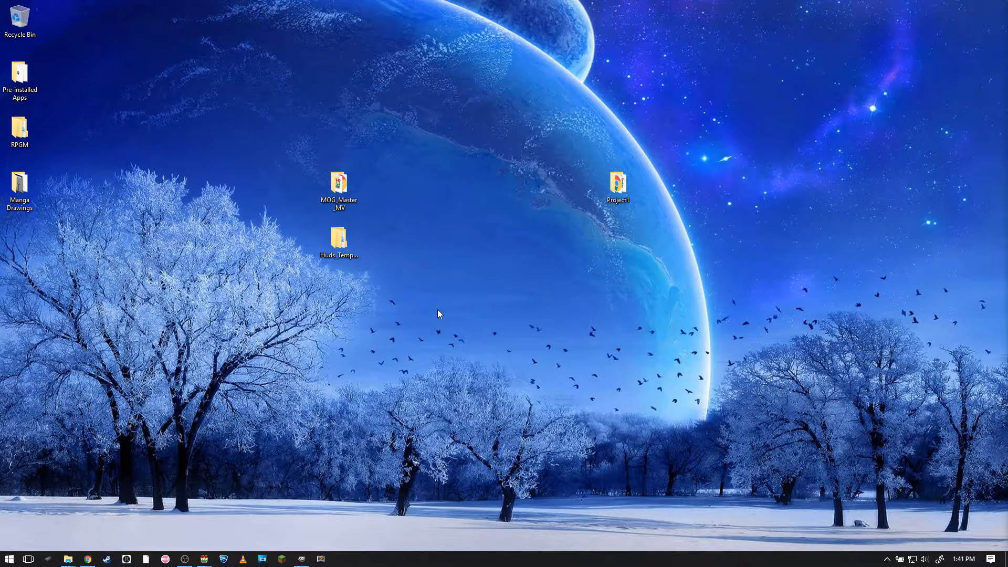
pyautogui.moveTo(427, 241); pyautogui.dragTo(243, 106)
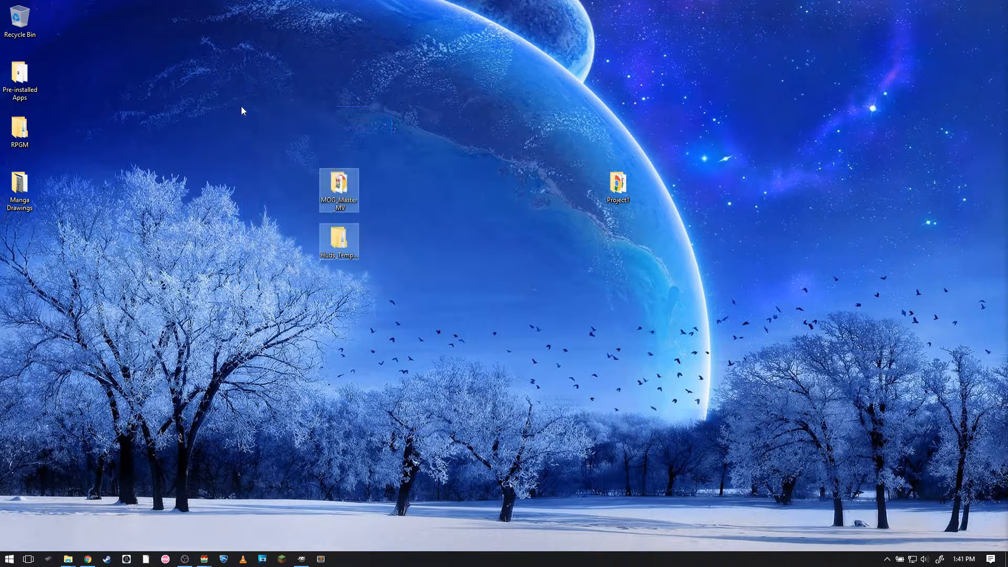
pyautogui.click(401, 200)
pyautogui.moveTo(542, 293); pyautogui.dragTo(709, 100)
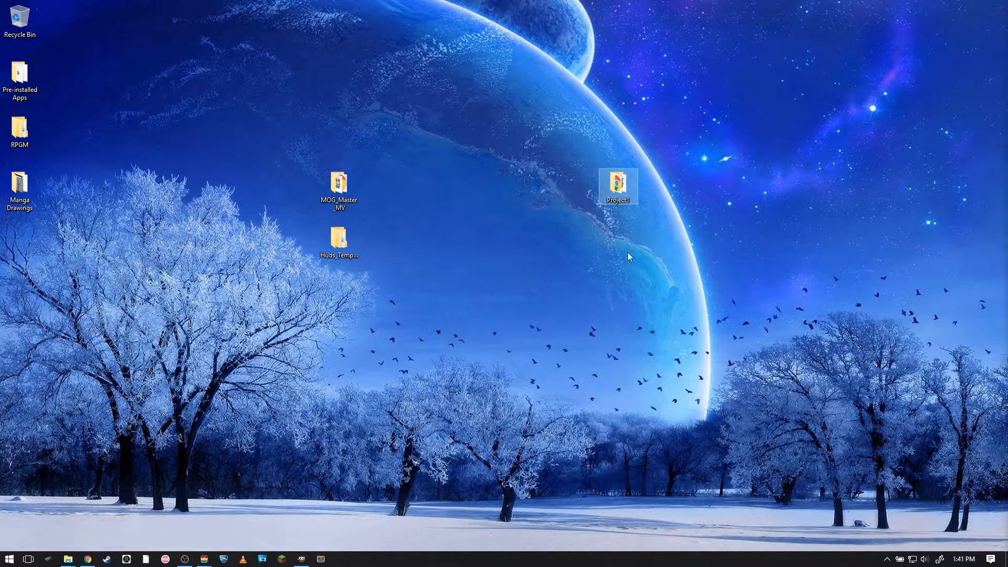
pyautogui.click(584, 219)
# Open the MOG_Master_MV and Project1 folders from the desktop in two windows placed side by side.
pyautogui.click(349, 182)
pyautogui.doubleClick(349, 183)
pyautogui.moveTo(674, 137); pyautogui.dragTo(551, 141)
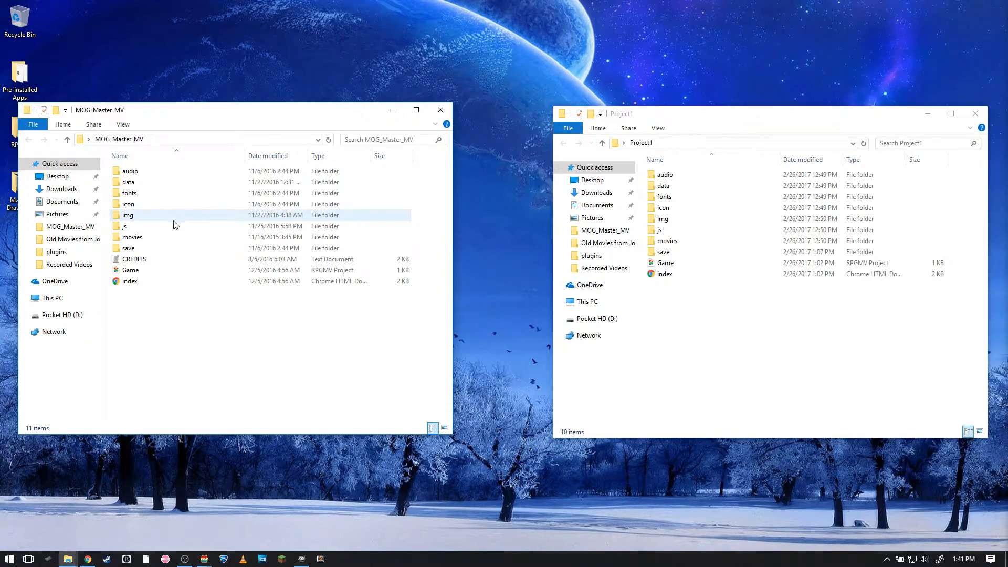
# Open the plugins subfolder inside the js folder of both MOG_Master_MV and Project1.
pyautogui.doubleClick(163, 226)
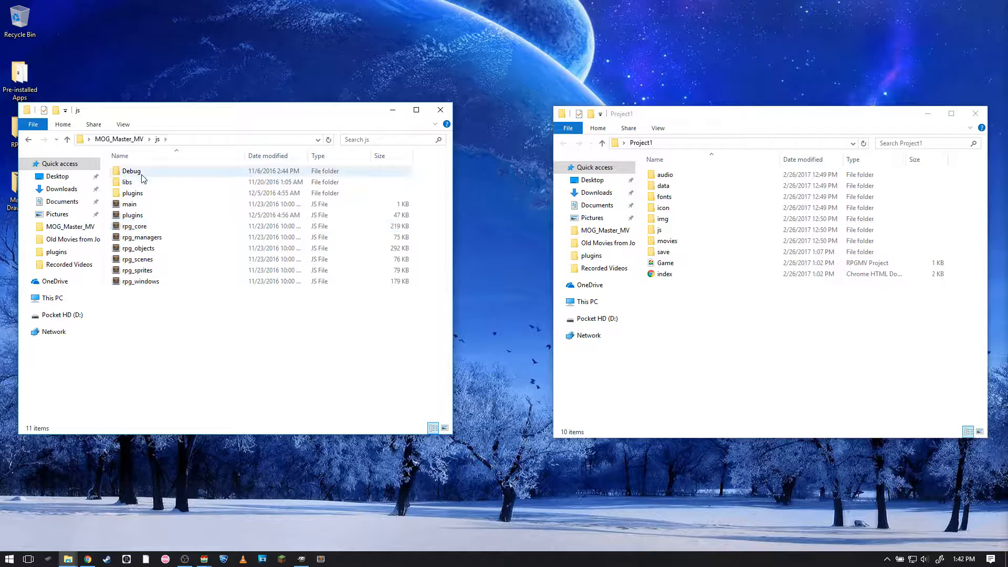
pyautogui.doubleClick(136, 192)
pyautogui.click(666, 230)
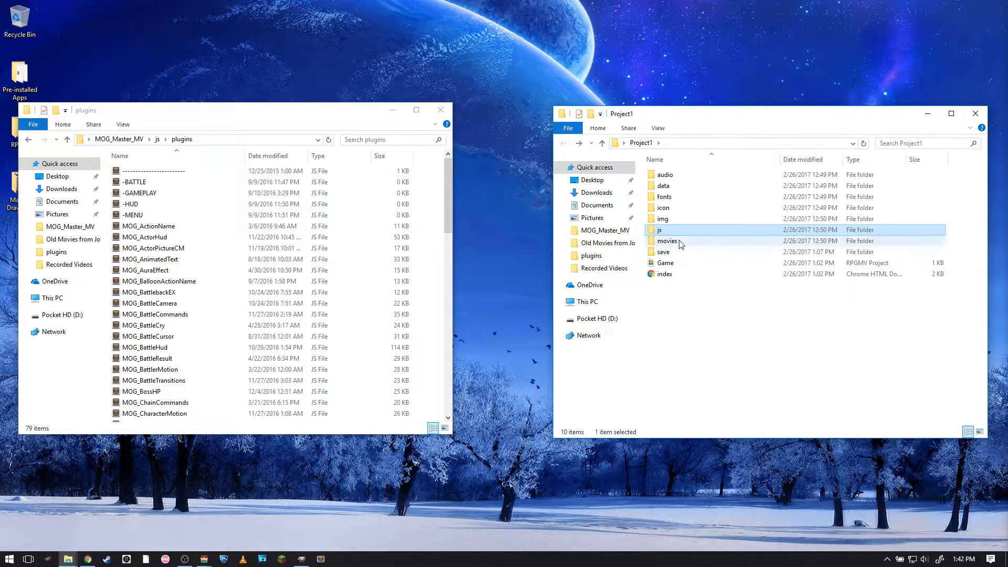
pyautogui.doubleClick(675, 233)
pyautogui.doubleClick(666, 186)
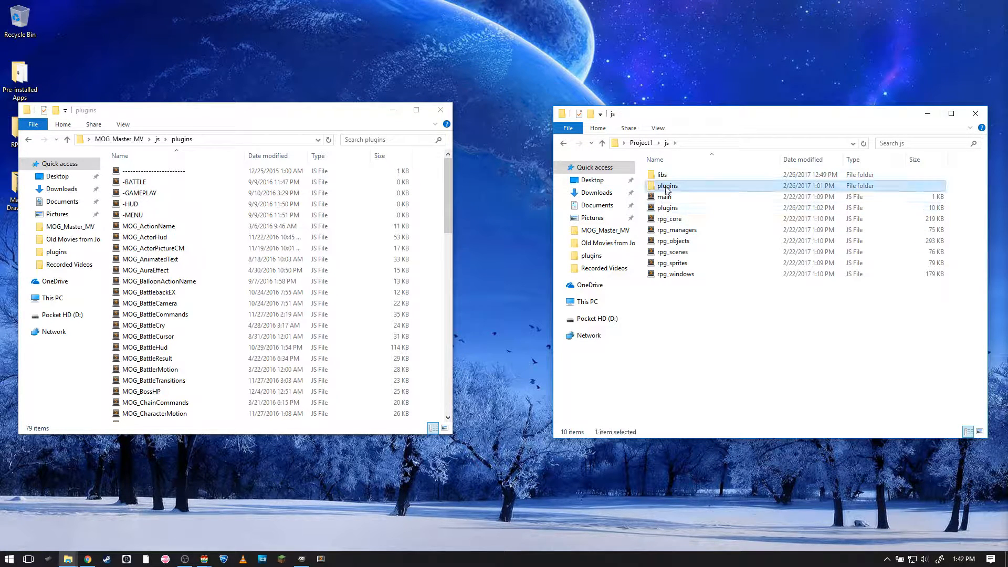
# Compare the MOG title screen and credits plugins in the master demo's plugins folder with the plugin files in Project1.
pyautogui.moveTo(779, 300); pyautogui.dragTo(678, 175)
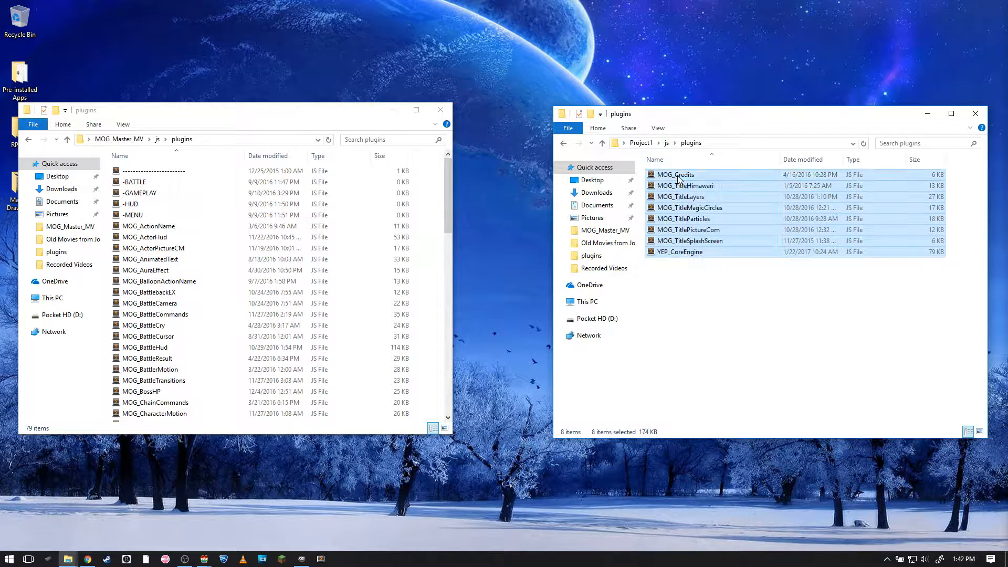
pyautogui.click(726, 326)
pyautogui.click(160, 265)
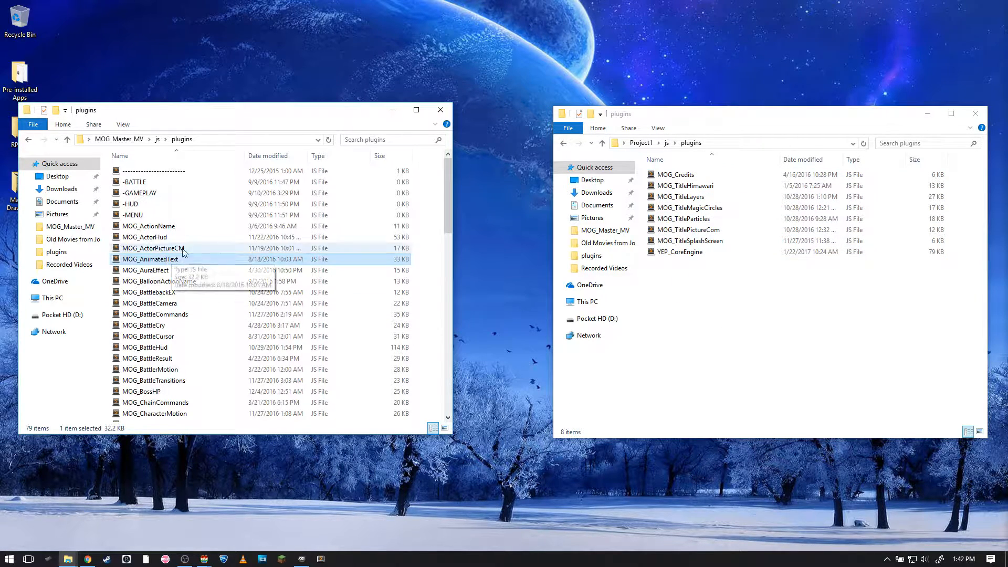
pyautogui.scroll(-7, 208, 296)
pyautogui.scroll(-12, 205, 295)
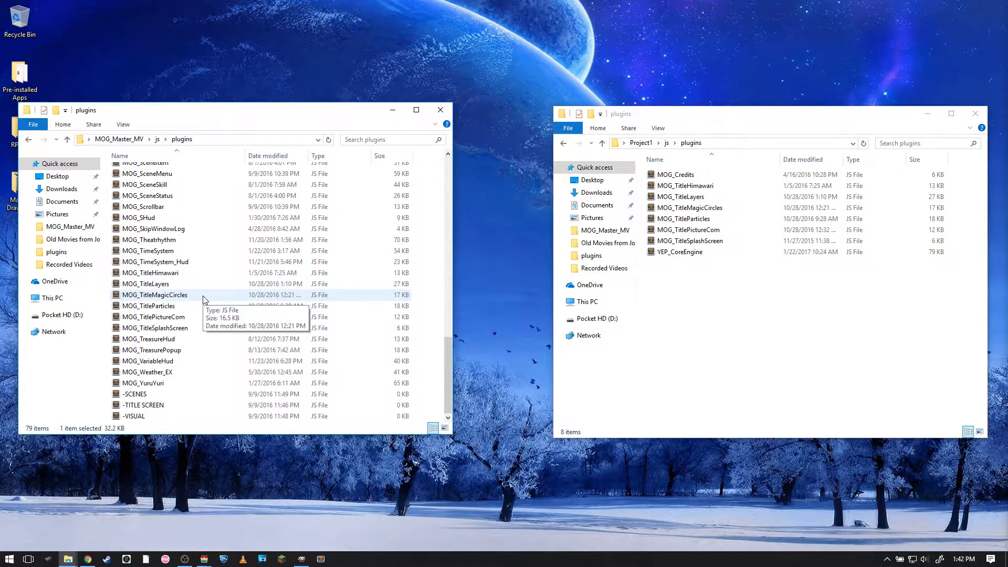
pyautogui.moveTo(106, 277); pyautogui.dragTo(178, 332)
pyautogui.click(794, 330)
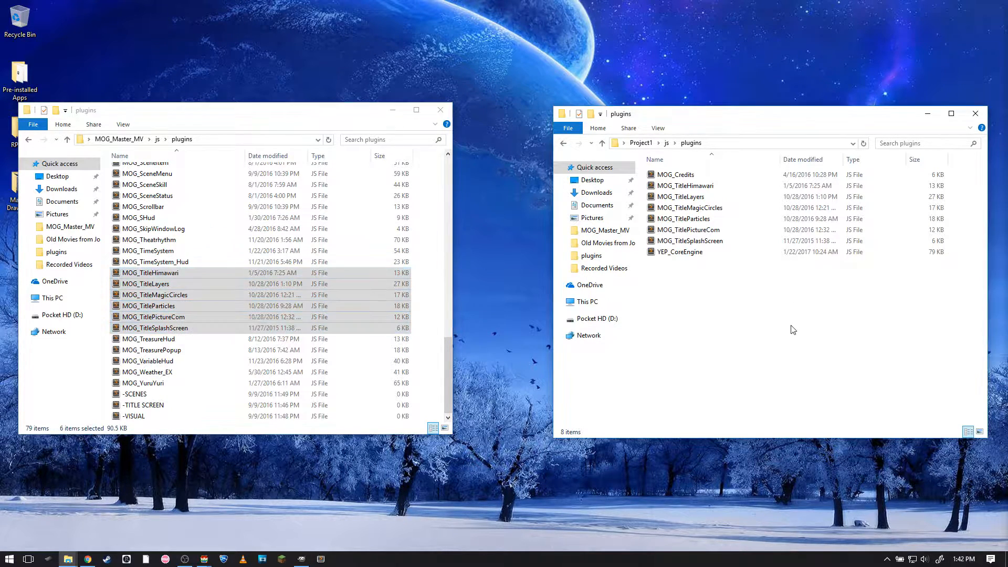
pyautogui.click(149, 361)
pyautogui.scroll(13, 157, 315)
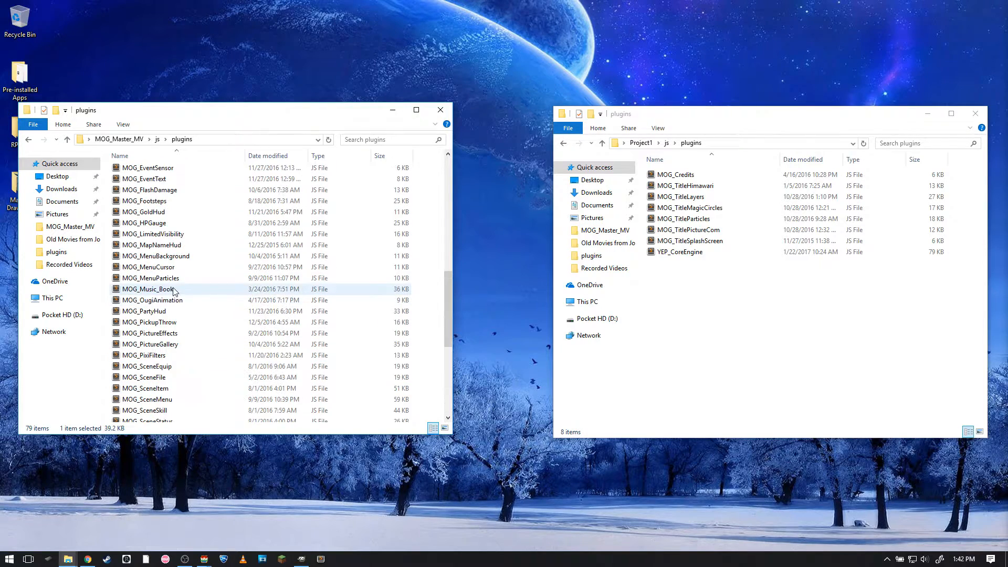
pyautogui.click(142, 201)
# Return both folder windows from the plugins folders to their project root folders.
pyautogui.click(728, 408)
pyautogui.press('BackSpace')
pyautogui.click(287, 301)
pyautogui.press('BackSpace')
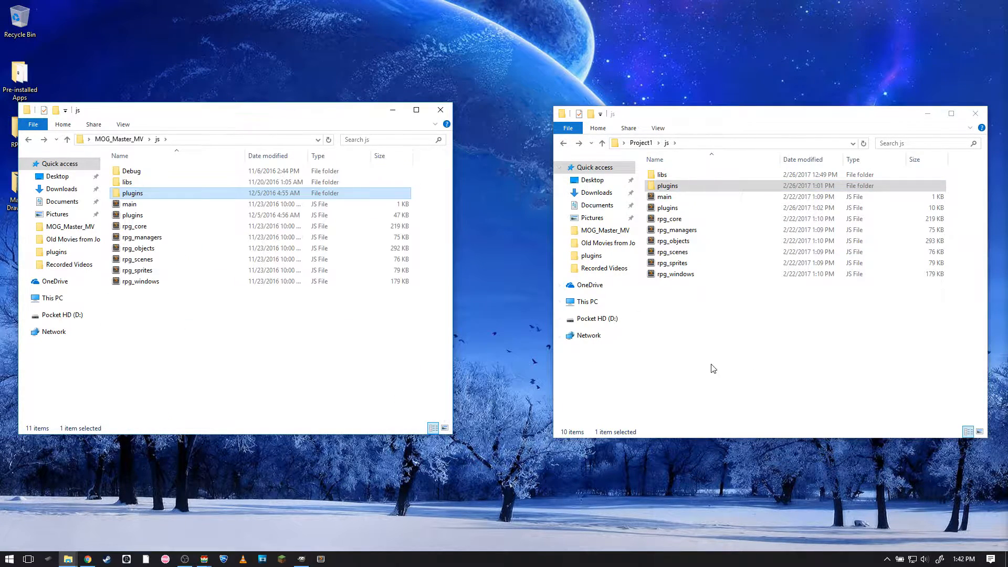
pyautogui.click(712, 366)
pyautogui.press('BackSpace')
pyautogui.click(290, 370)
pyautogui.press('BackSpace')
# Open the img folder in both projects and view the titles1 images of MOG_Master_MV.
pyautogui.doubleClick(663, 218)
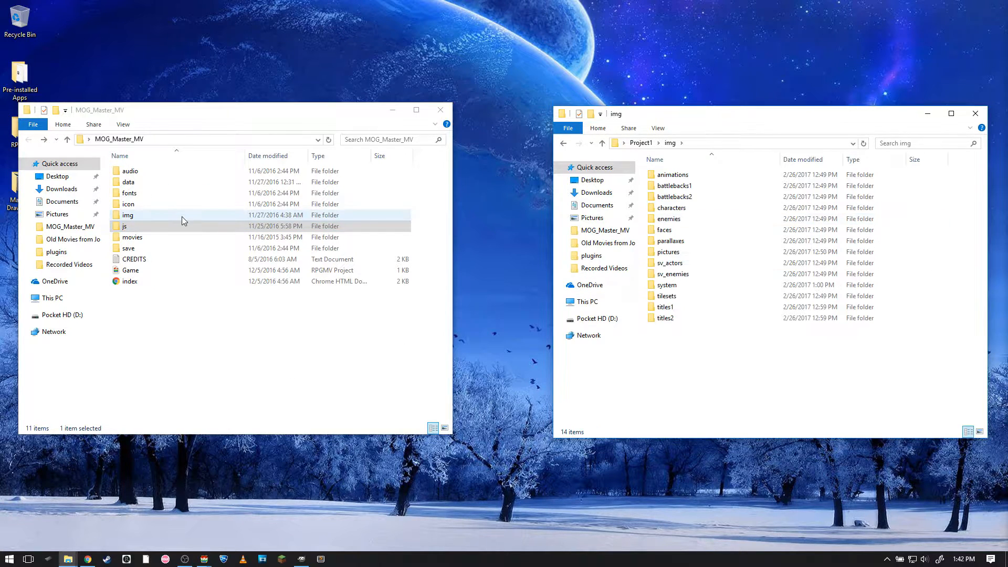
pyautogui.doubleClick(181, 217)
pyautogui.scroll(-1, 188, 342)
pyautogui.doubleClick(191, 380)
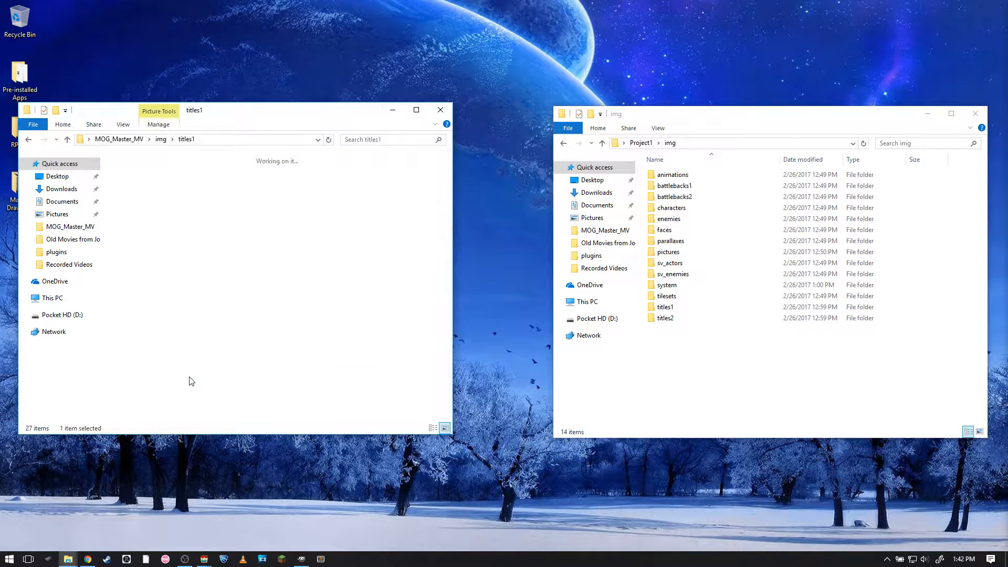
pyautogui.click(678, 307)
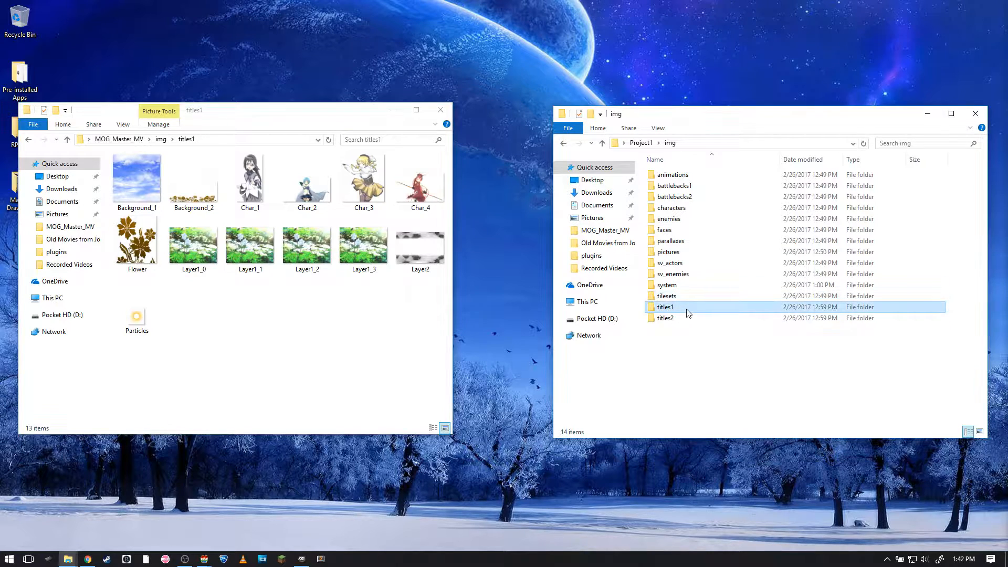
pyautogui.click(328, 351)
pyautogui.hotkey('alt', 'Left')
pyautogui.scroll(-1, 157, 383)
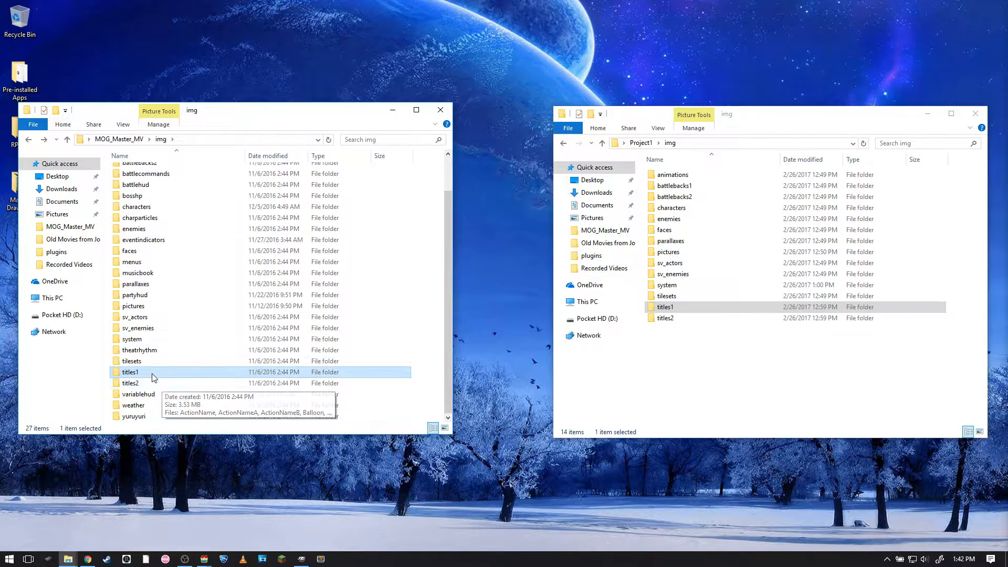
# View the titles2 images of MOG_Master_MV and check the titles2 and titles1 folders in Project1's img folder.
pyautogui.doubleClick(145, 390)
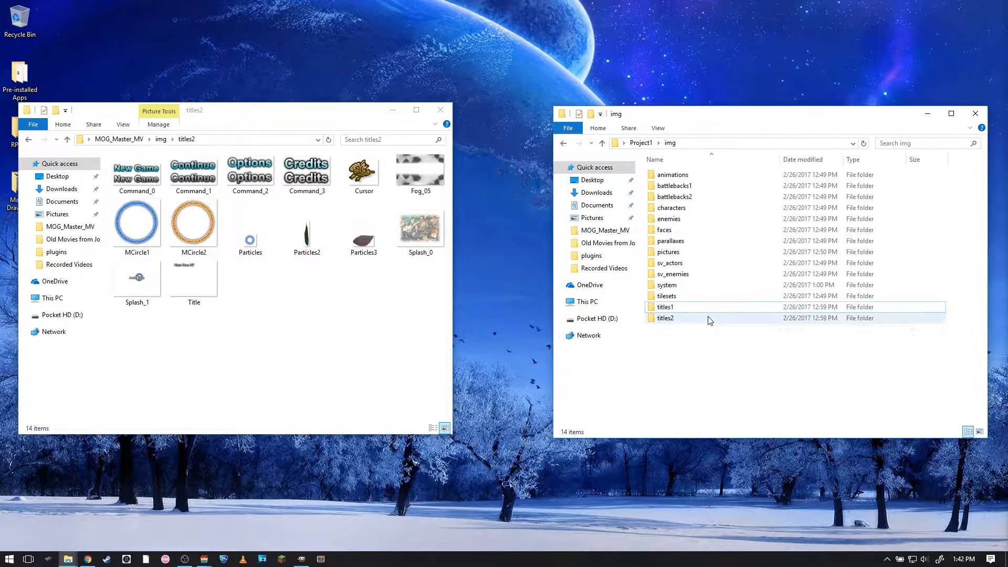
pyautogui.doubleClick(705, 319)
pyautogui.hotkey('alt', 'Left')
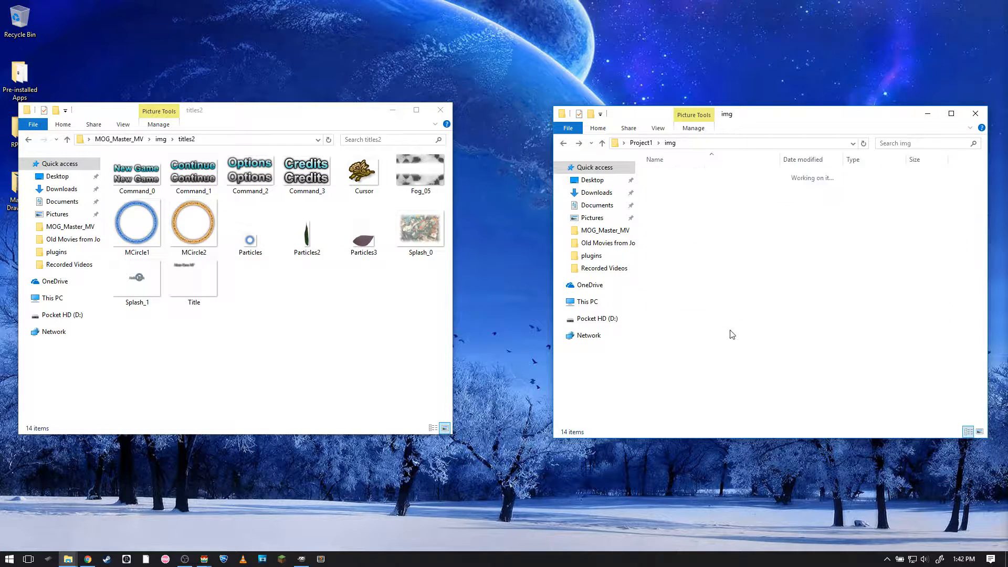
pyautogui.doubleClick(678, 311)
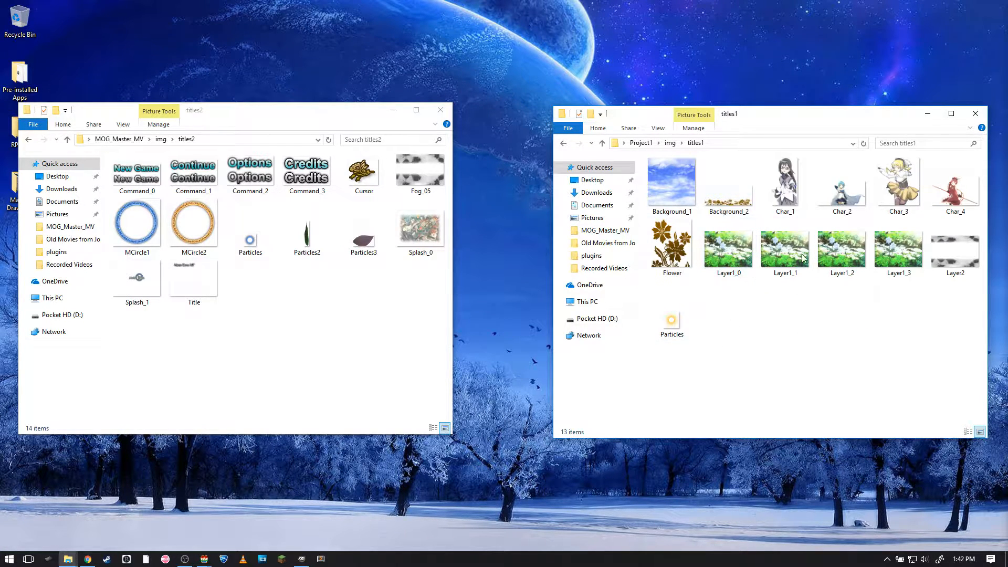
pyautogui.hotkey('alt', 'Left')
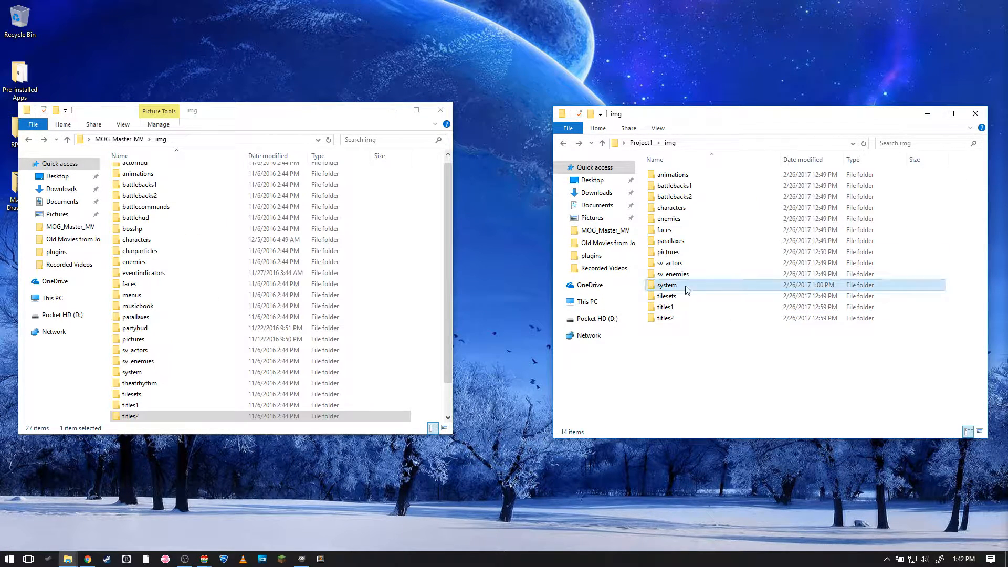
# Compare the img system folders of both projects, checking the CreditsA and CreditsB images.
pyautogui.doubleClick(686, 290)
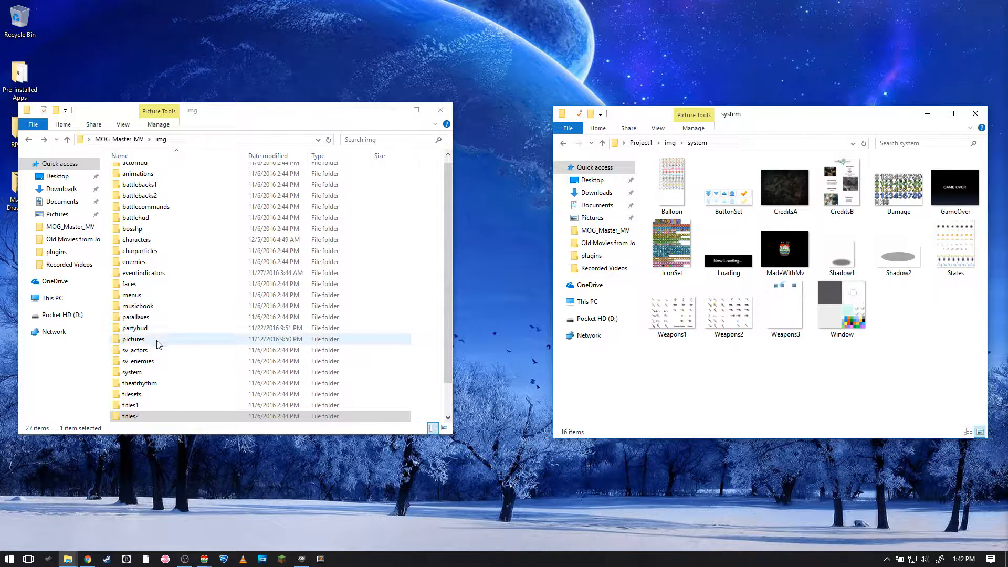
pyautogui.doubleClick(155, 372)
pyautogui.click(303, 336)
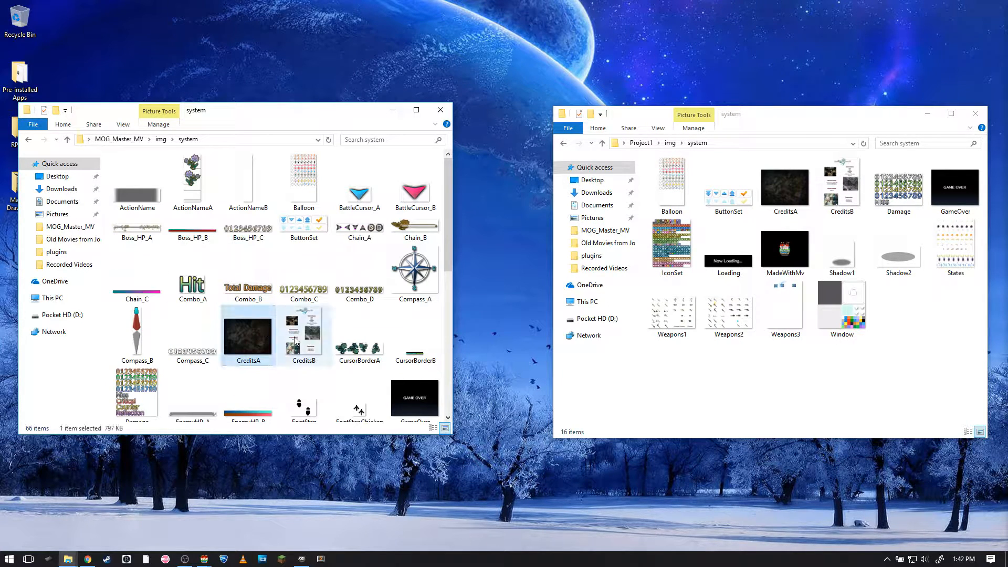
pyautogui.click(785, 398)
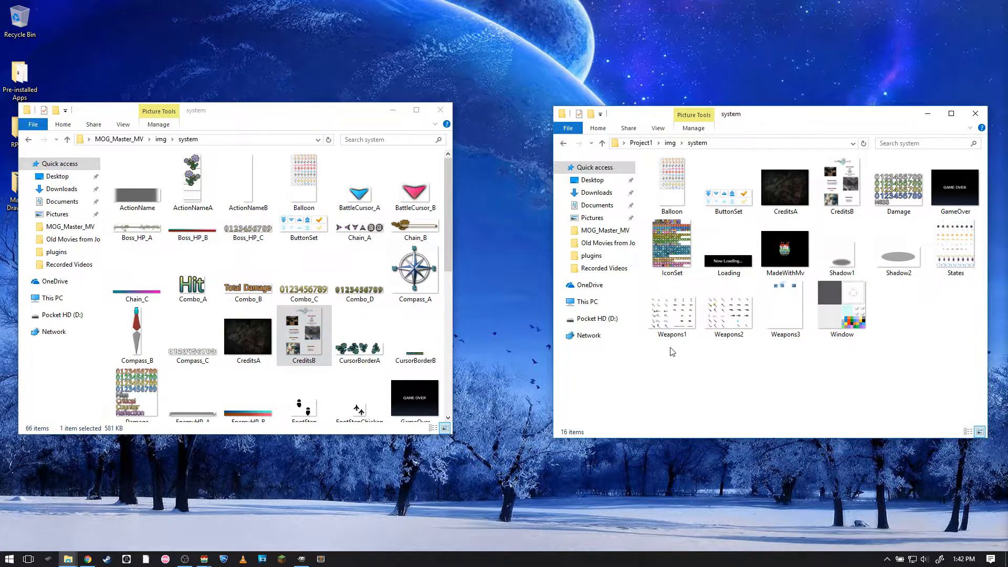
# Return to Project1's js plugins folder and examine the YEP_CoreEngine plugin file.
pyautogui.hotkey('alt', 'Left')
pyautogui.hotkey('alt', 'Up')
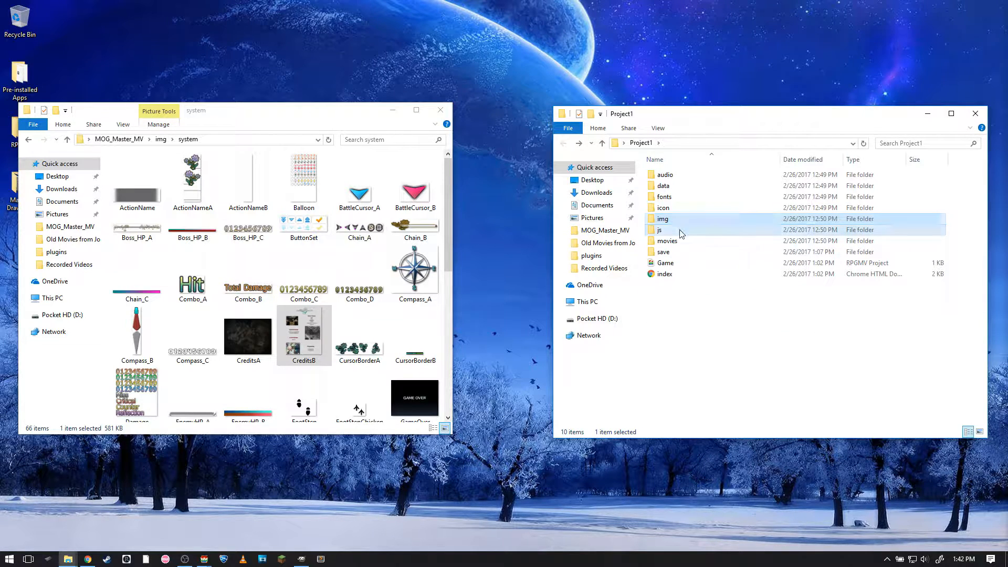
pyautogui.doubleClick(680, 229)
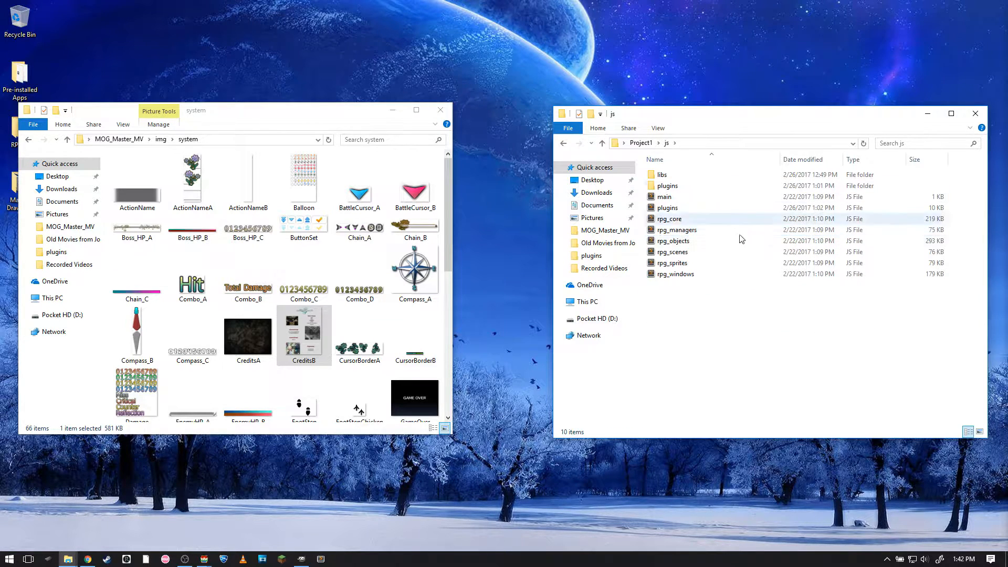
pyautogui.click(677, 187)
pyautogui.doubleClick(677, 186)
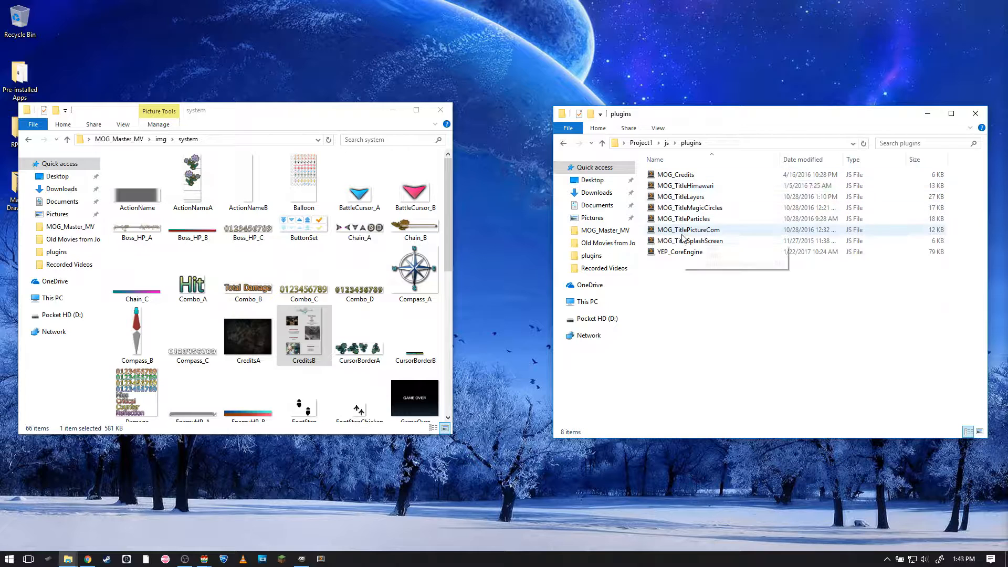
pyautogui.click(689, 252)
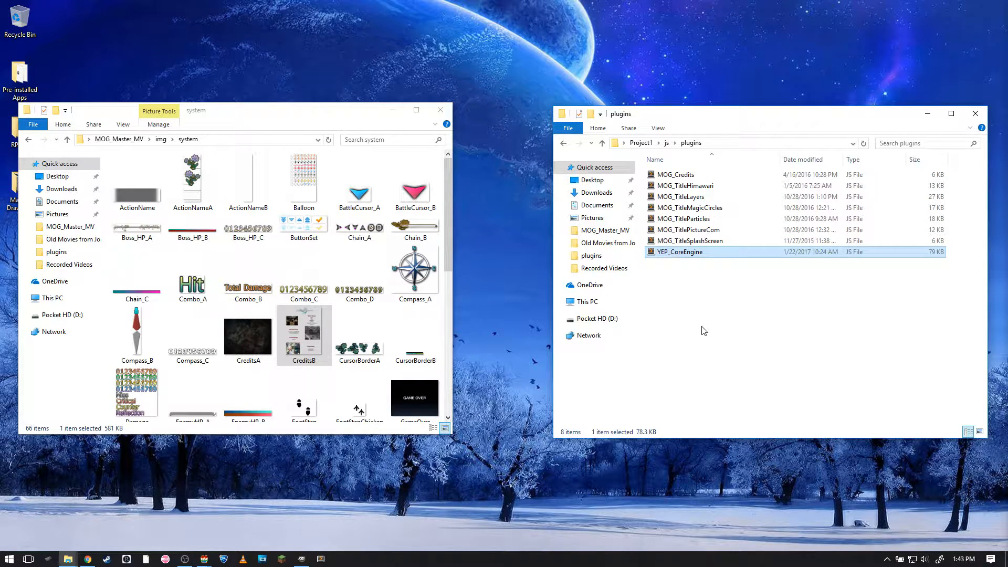
pyautogui.click(715, 291)
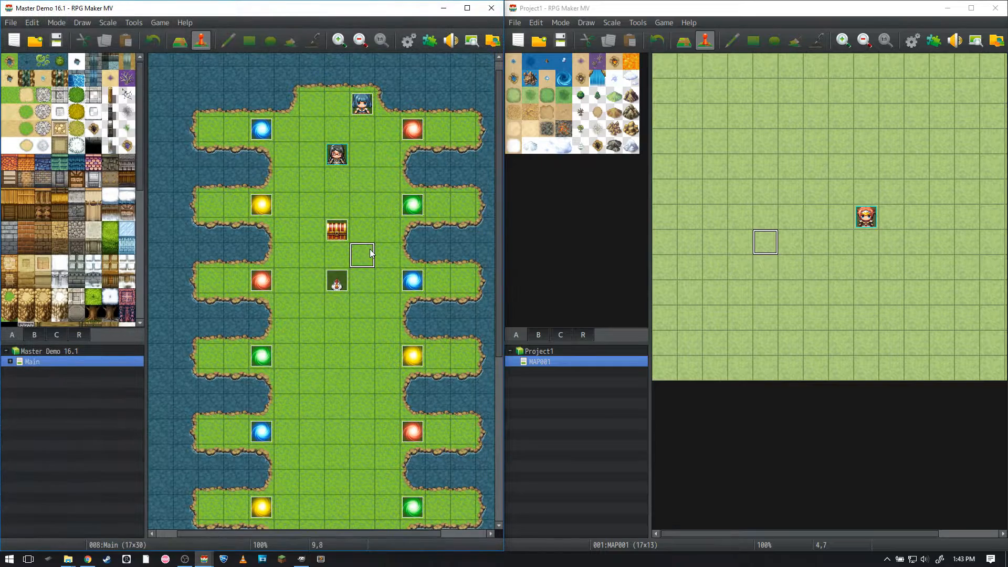
# Open the Plugin Manager for Project1 in RPG Maker MV, with Master Demo 16.1 open beside it.
pyautogui.click(867, 215)
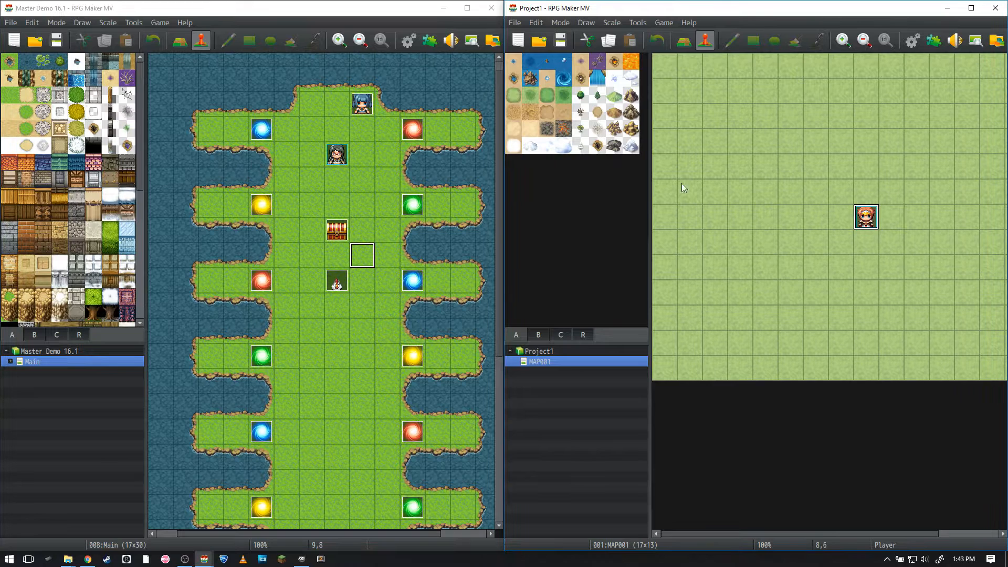
pyautogui.click(311, 281)
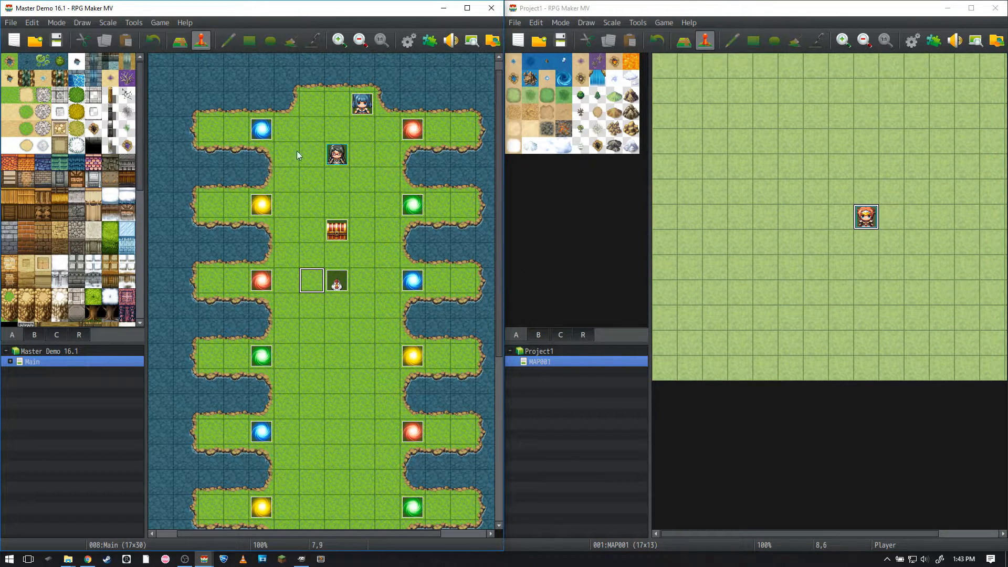
pyautogui.click(931, 45)
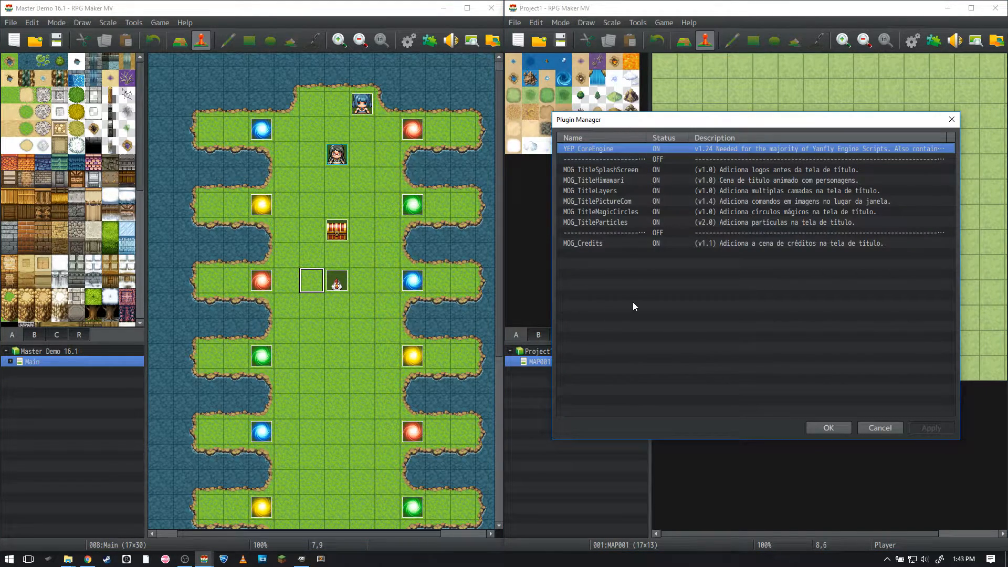
# Compare the plugin lists of Project1 and Master Demo 16.1, selecting the MOG_TitleSplashScreen entry in each.
pyautogui.click(575, 253)
pyautogui.click(598, 150)
pyautogui.click(618, 169)
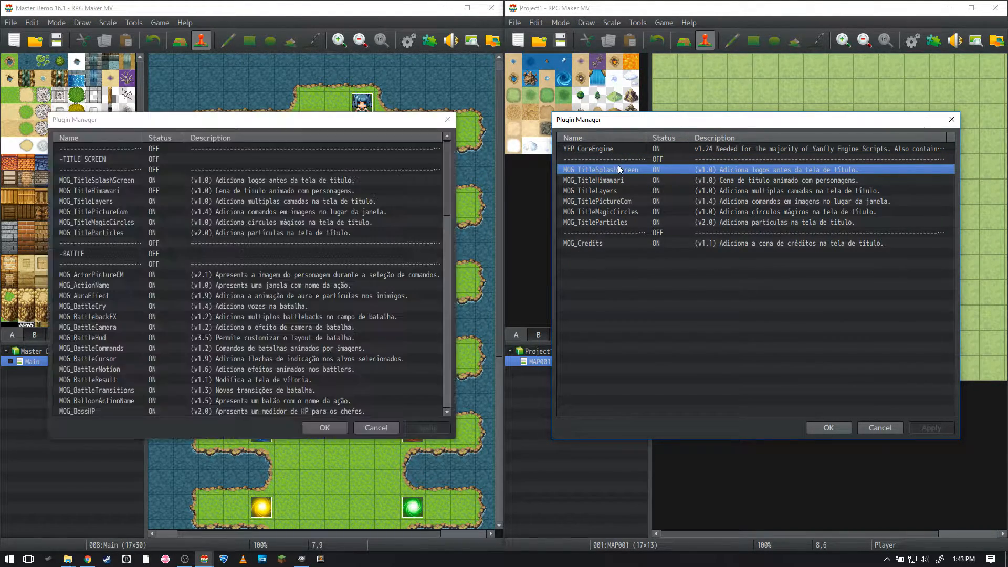
pyautogui.click(142, 180)
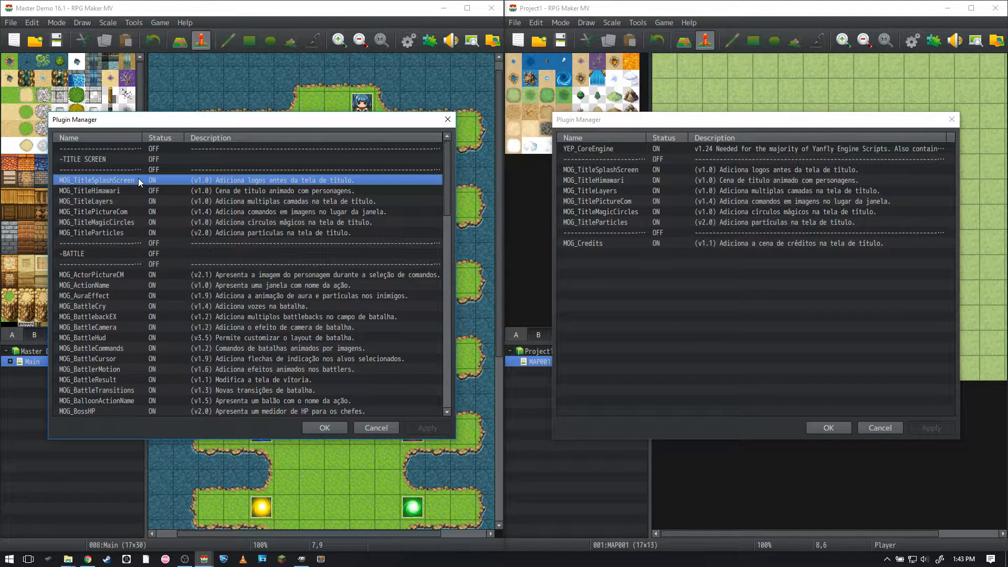
# Compare the title screen plugin group and the MOG_Credits entry in both projects' plugin lists, and close Master Demo 16.1's list.
pyautogui.keyDown('shift'); pyautogui.click(127, 229); pyautogui.keyUp('shift')
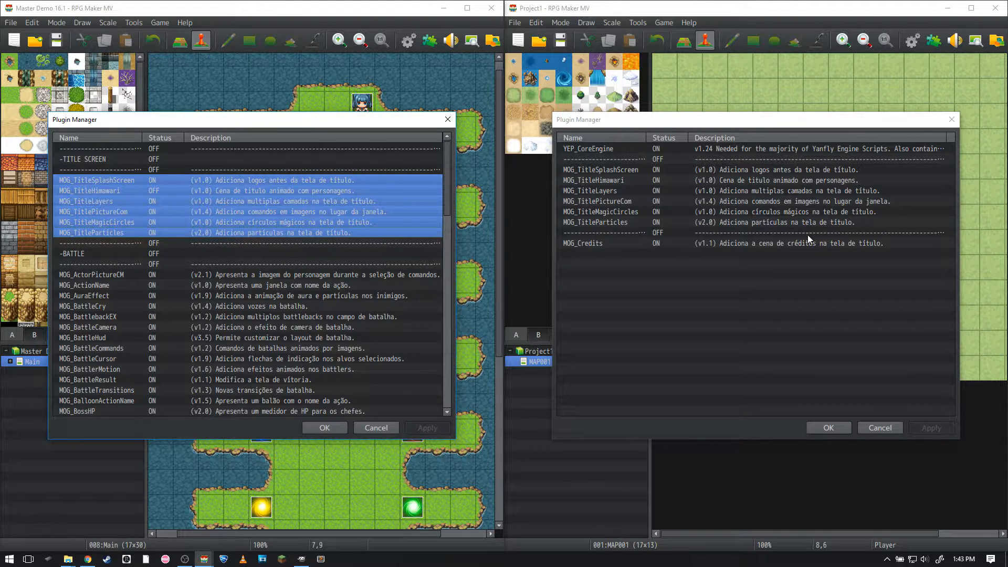
pyautogui.click(803, 253)
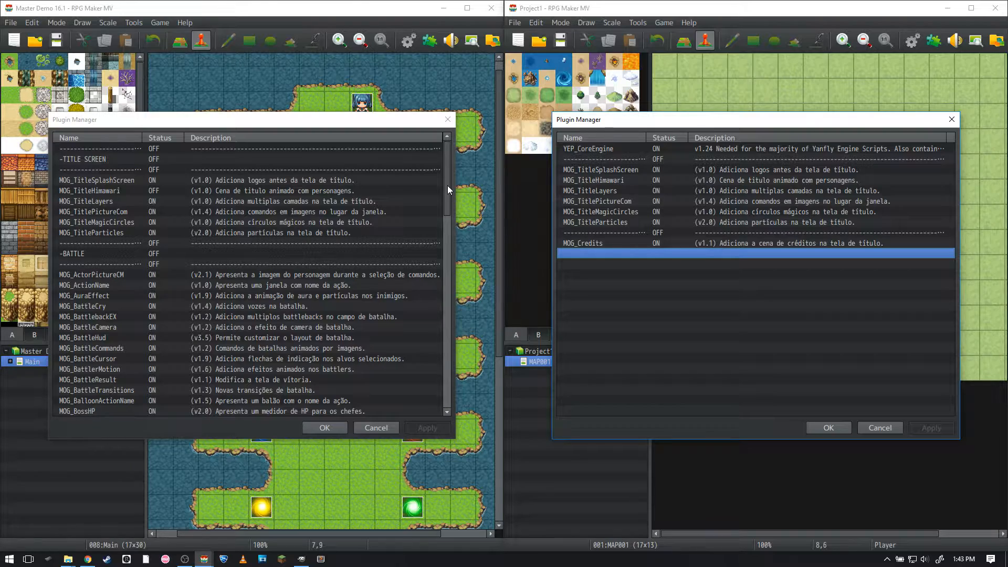
pyautogui.moveTo(448, 185); pyautogui.dragTo(423, 259)
pyautogui.scroll(-10, 424, 259)
pyautogui.click(121, 259)
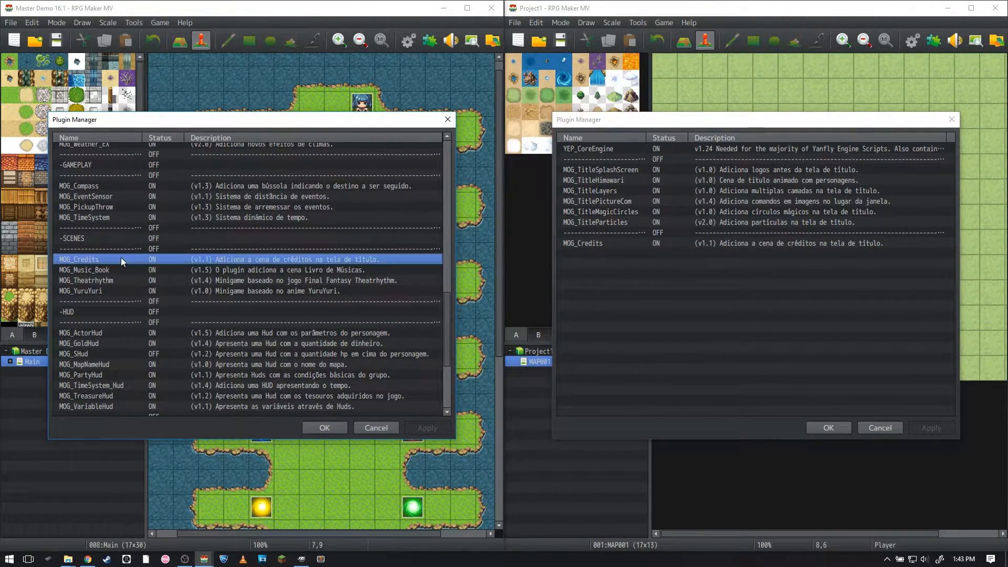
pyautogui.click(662, 253)
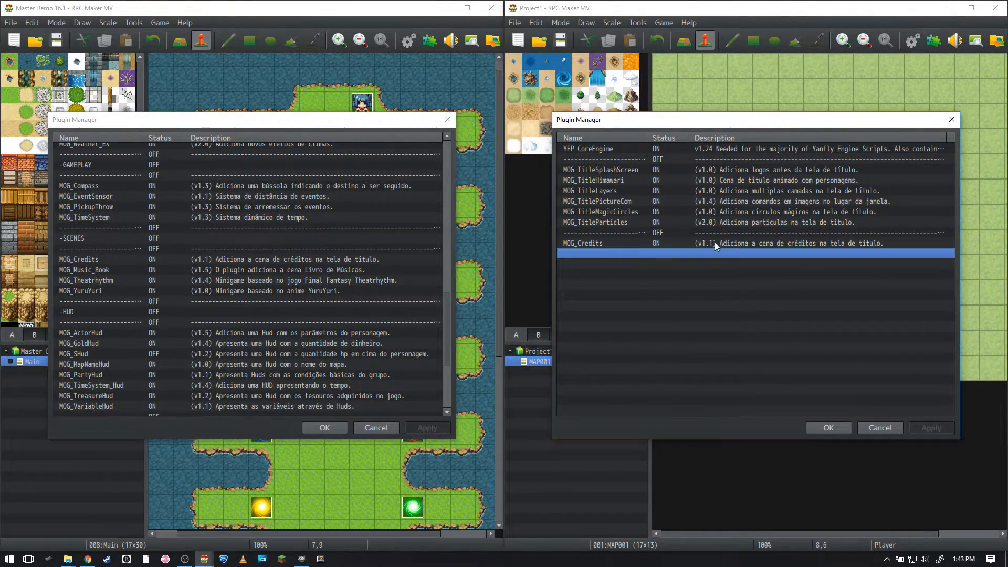
pyautogui.click(645, 147)
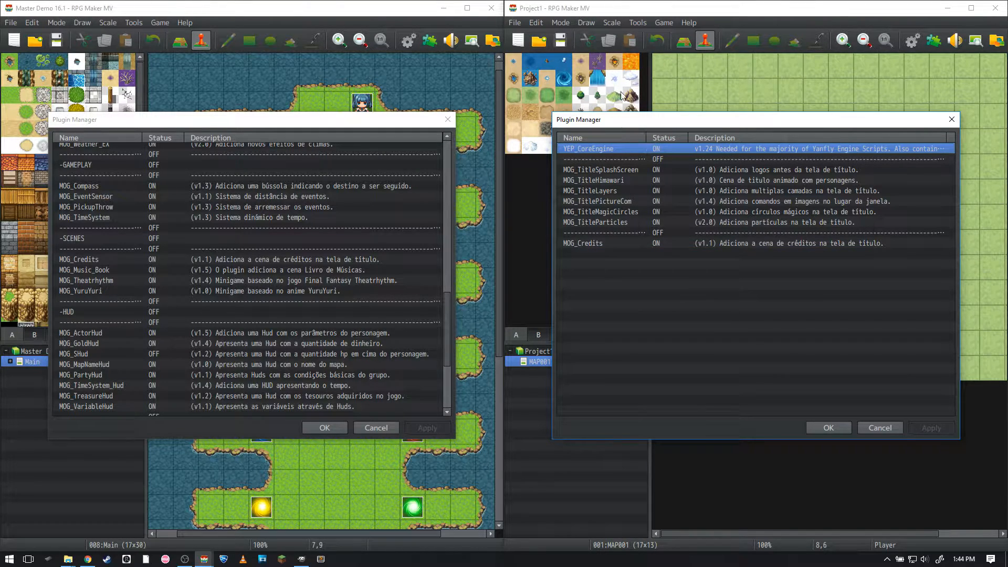
pyautogui.click(448, 120)
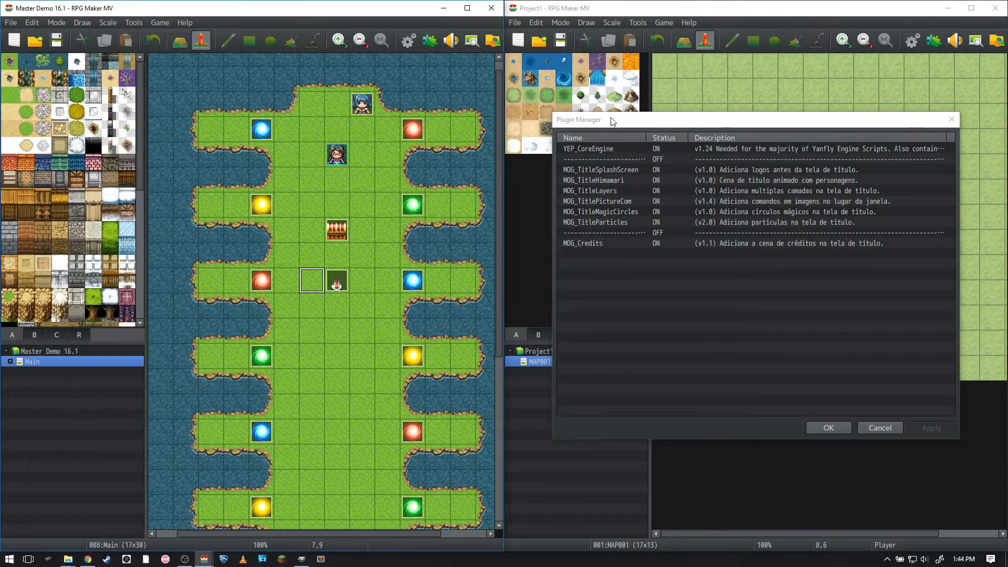
# Examine the Screen Width and Screen Height parameters of Project1's YEP_CoreEngine plugin, leaving them as they are.
pyautogui.doubleClick(622, 152)
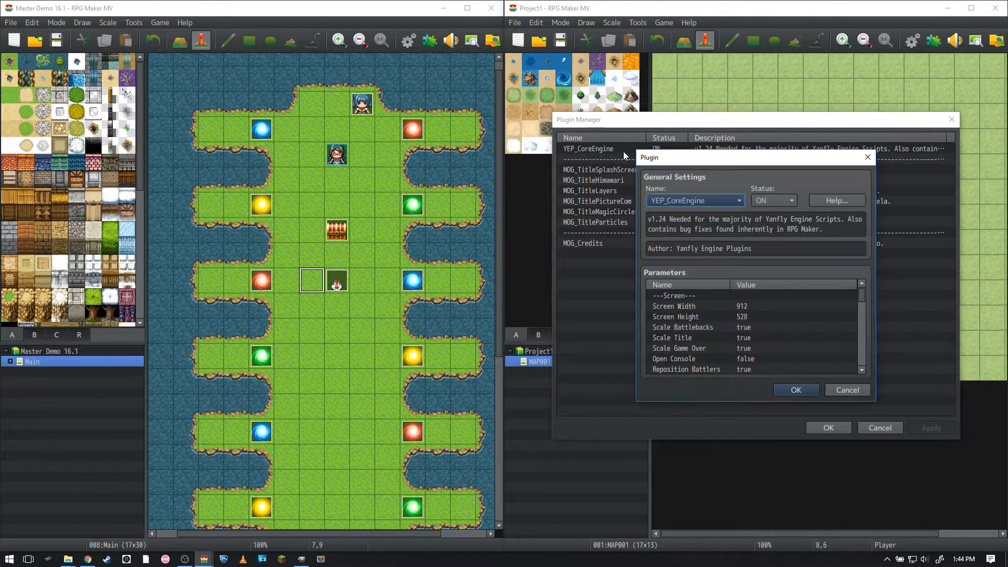
pyautogui.click(750, 310)
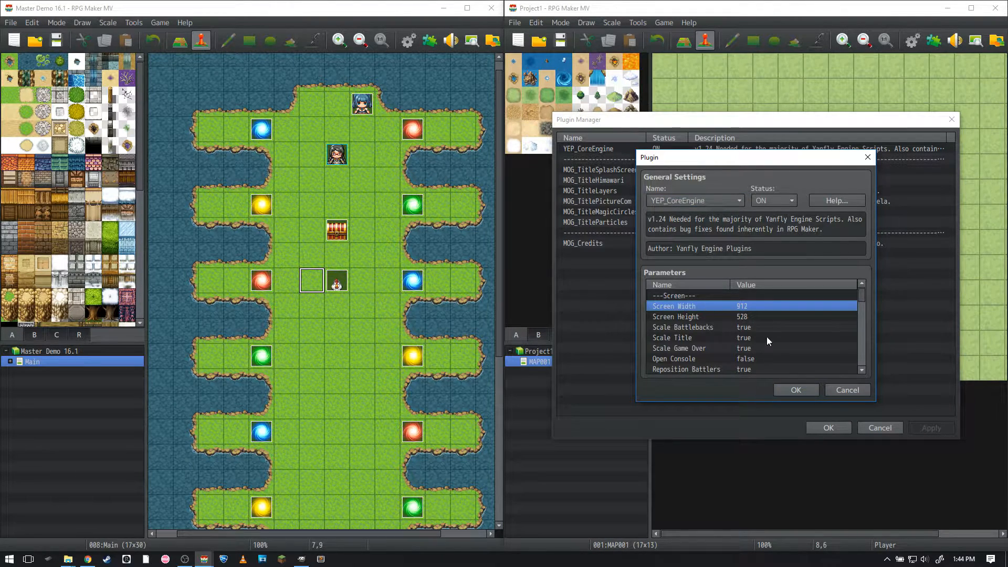
pyautogui.click(743, 317)
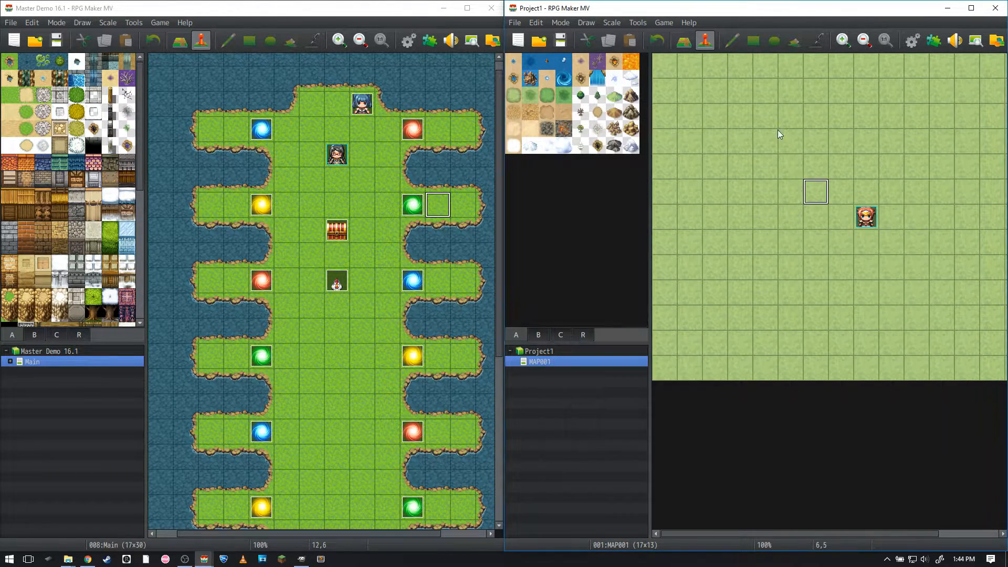
# Playtest Master Demo 16.1 and view the Options screen from its title menu, returning to the title.
pyautogui.click(337, 230)
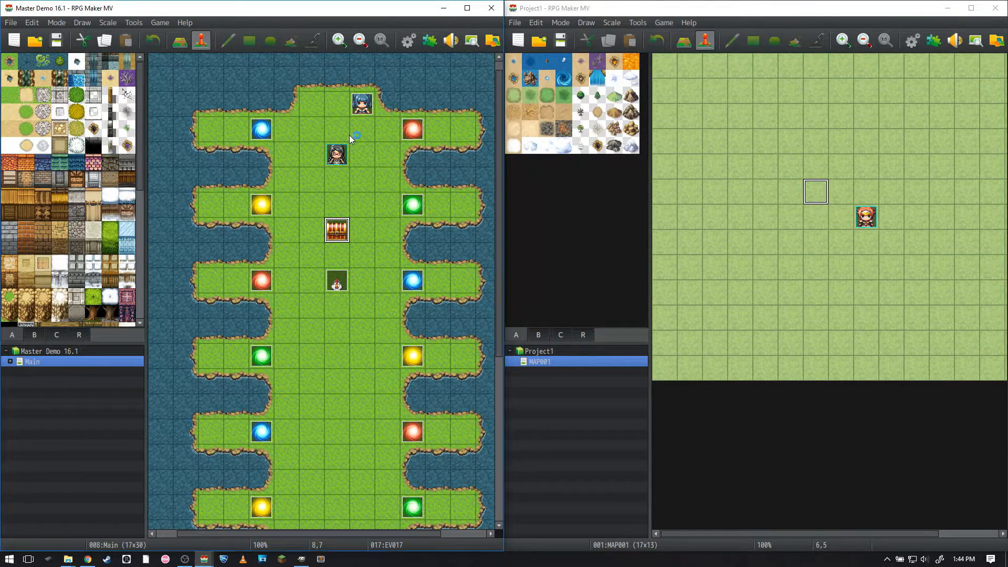
pyautogui.hotkey('ctrl', 'r')
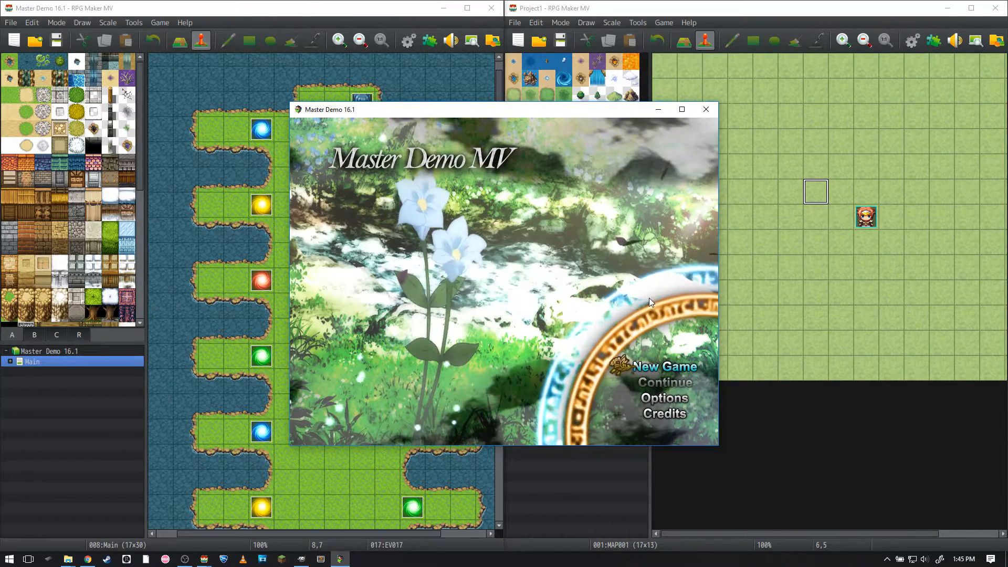
pyautogui.press('Down')
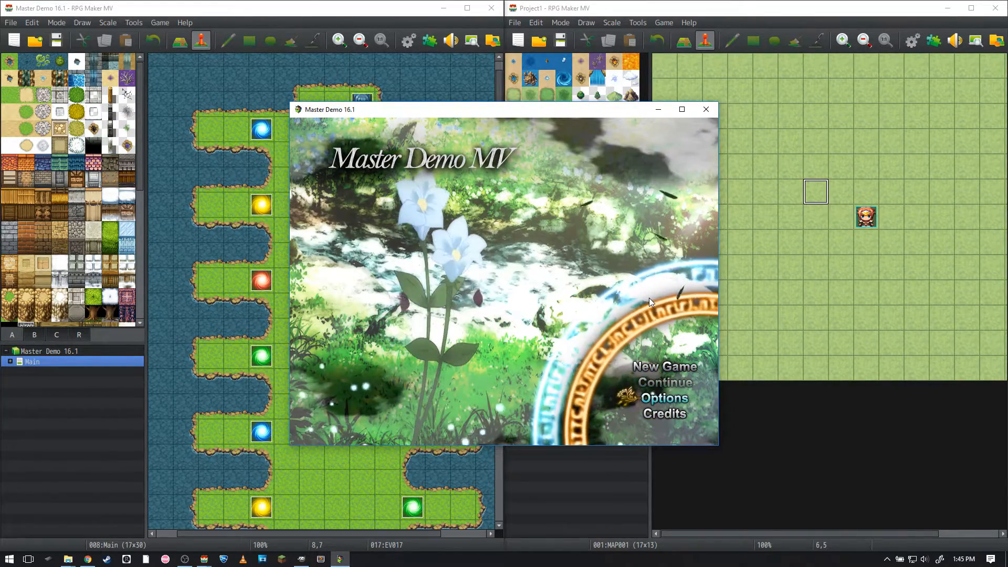
pyautogui.press('Down')
pyautogui.press('Return')
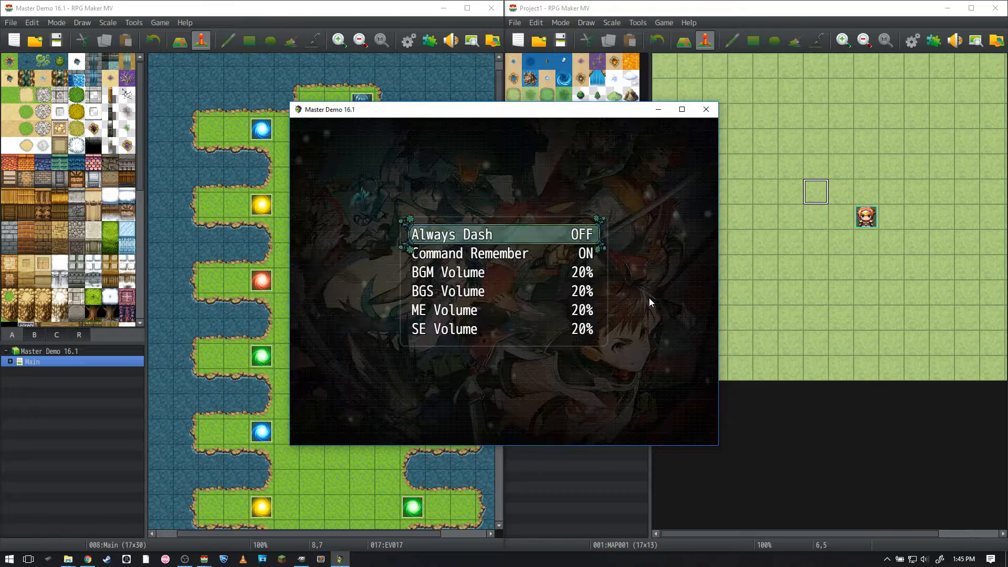
pyautogui.press('Escape')
# View the Credits scene from the demo's title menu, return to the title and close the playtest.
pyautogui.press('Down')
pyautogui.press('Return')
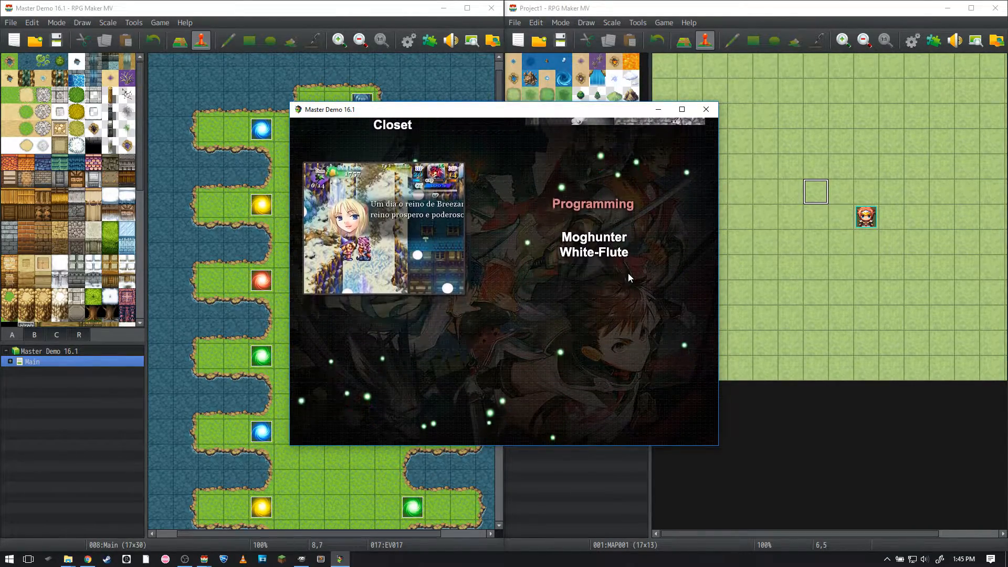
pyautogui.click(628, 273)
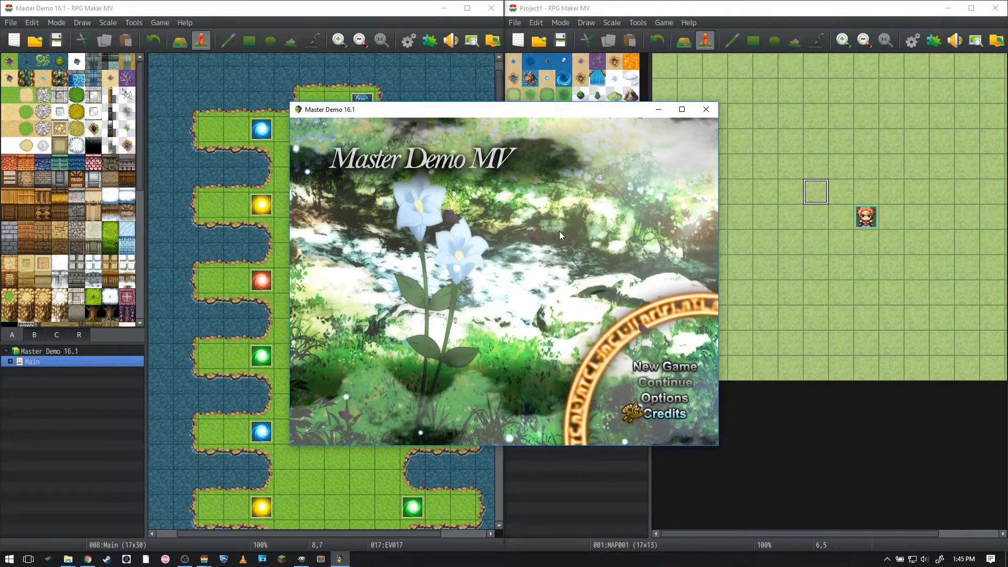
pyautogui.click(708, 110)
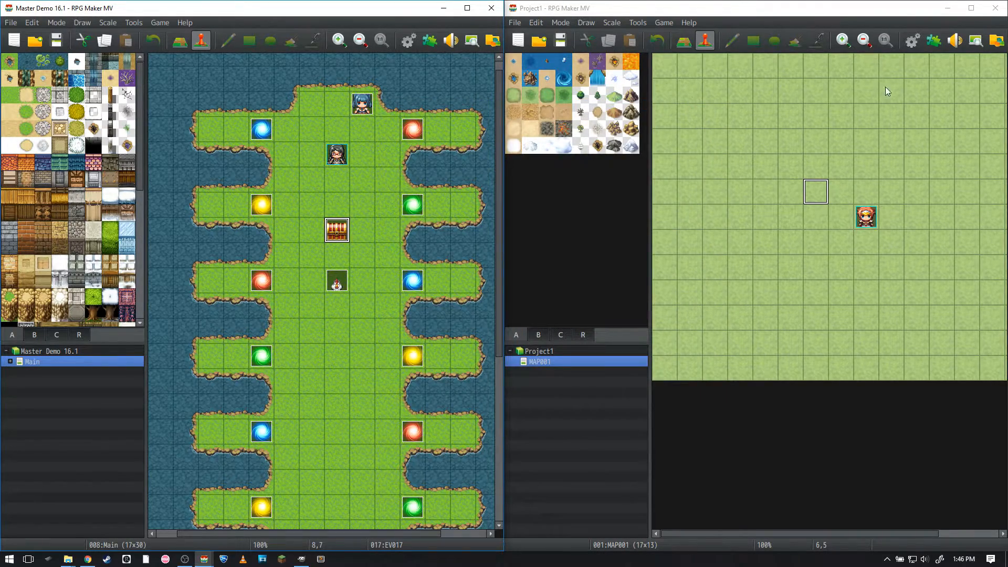
# Open the System settings in Project1's database and move the window toward the middle of the screen.
pyautogui.click(912, 40)
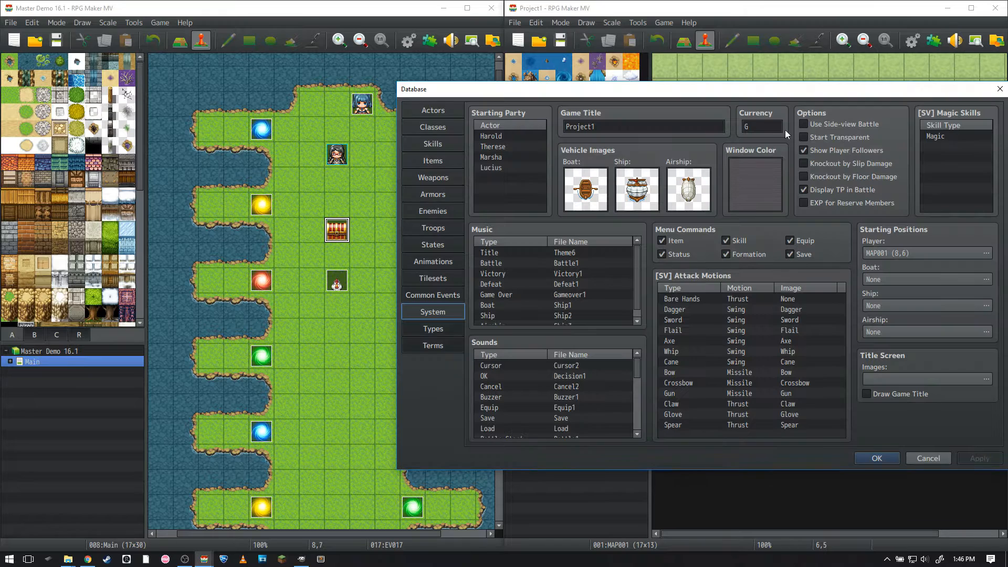
pyautogui.moveTo(752, 95); pyautogui.dragTo(573, 94)
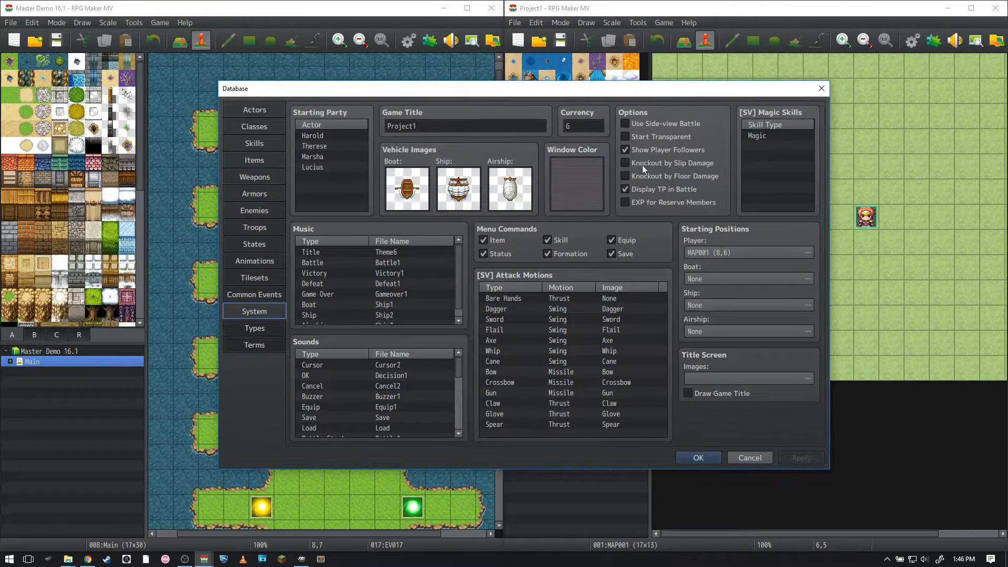
# Set Project1's title screen images to Char_2 and Command_3.
pyautogui.doubleClick(713, 376)
pyautogui.click(389, 218)
pyautogui.click(447, 217)
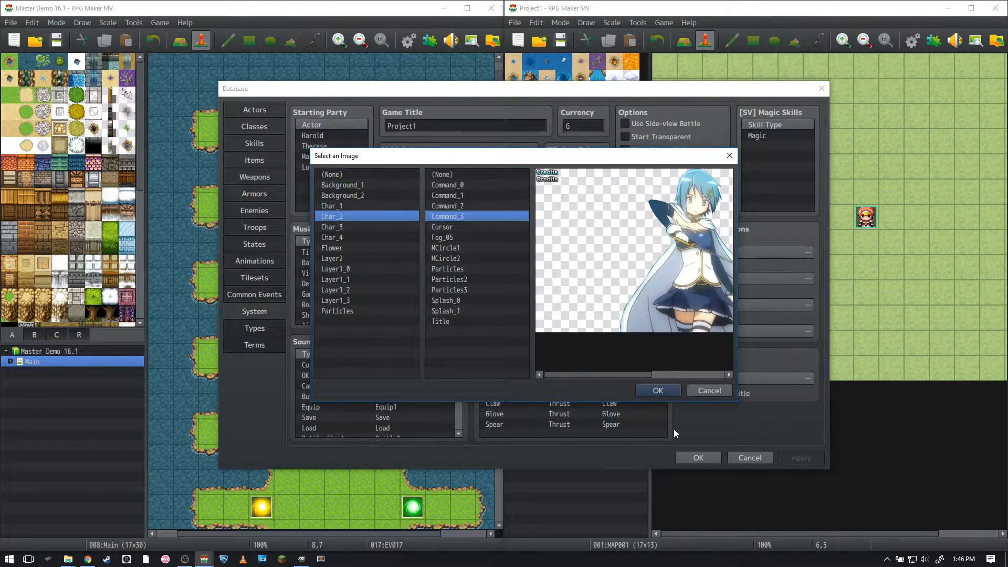
pyautogui.click(658, 390)
# Set both title screen images to (None) and accept the database changes for Project1.
pyautogui.doubleClick(704, 379)
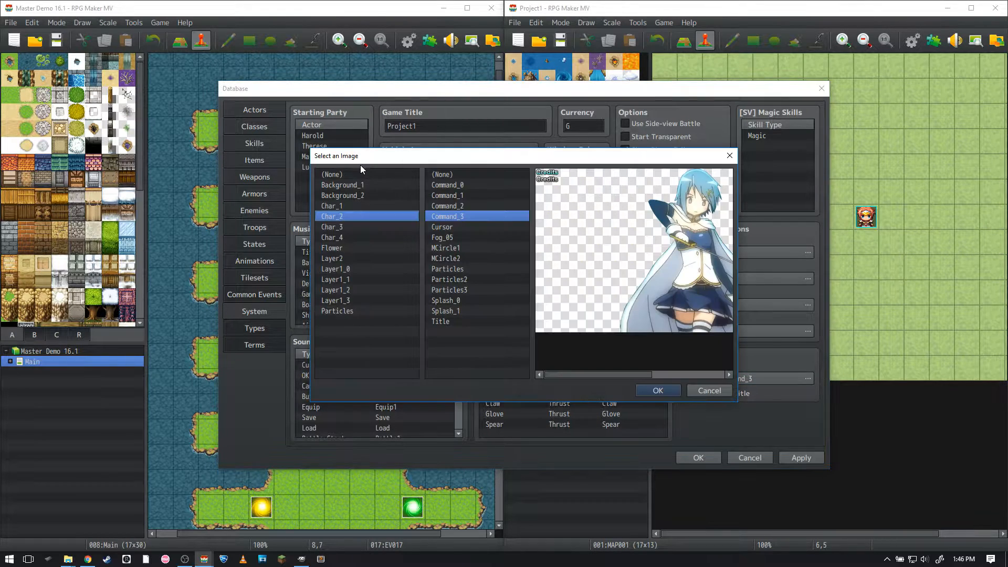
pyautogui.click(361, 174)
pyautogui.click(450, 174)
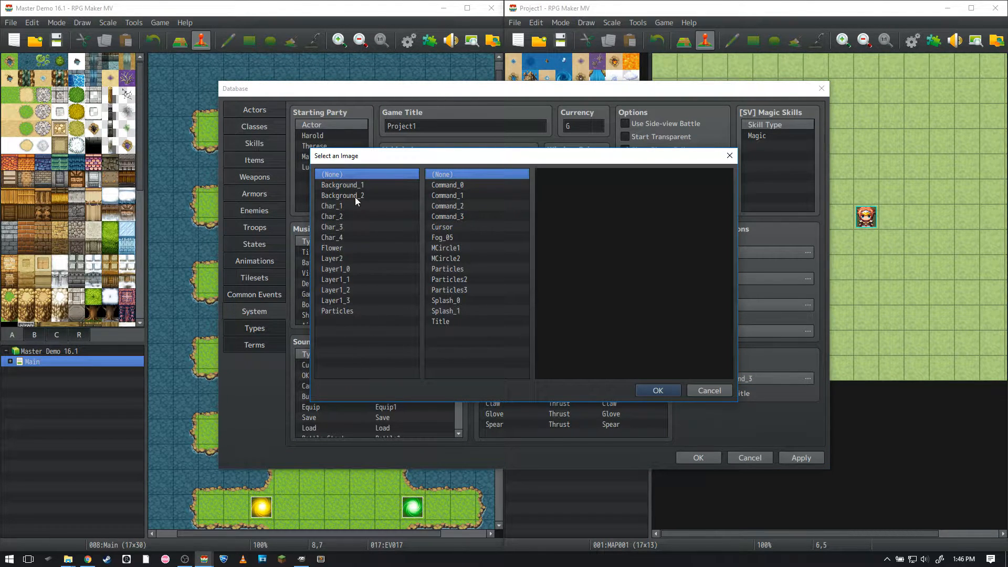
pyautogui.click(657, 388)
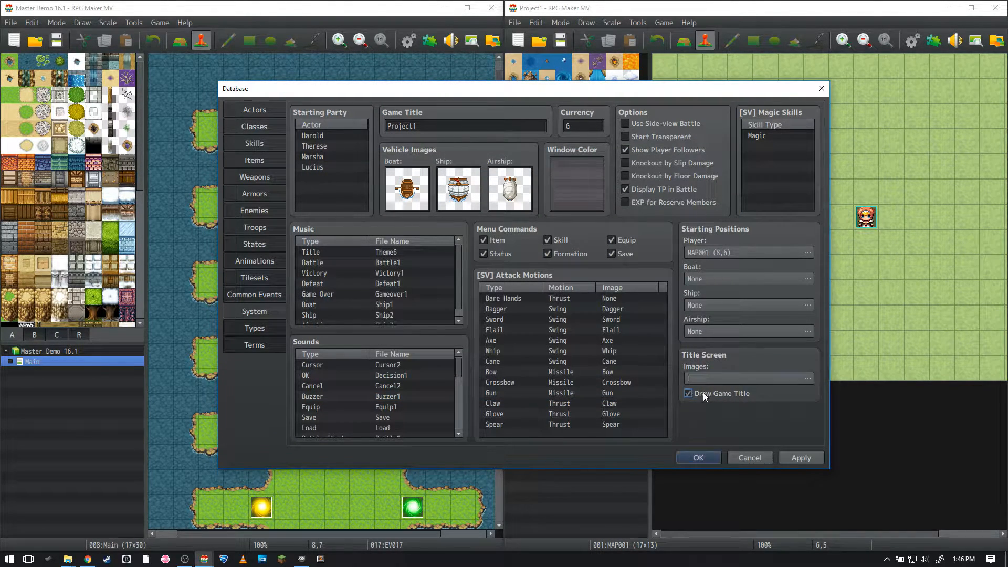
pyautogui.click(699, 457)
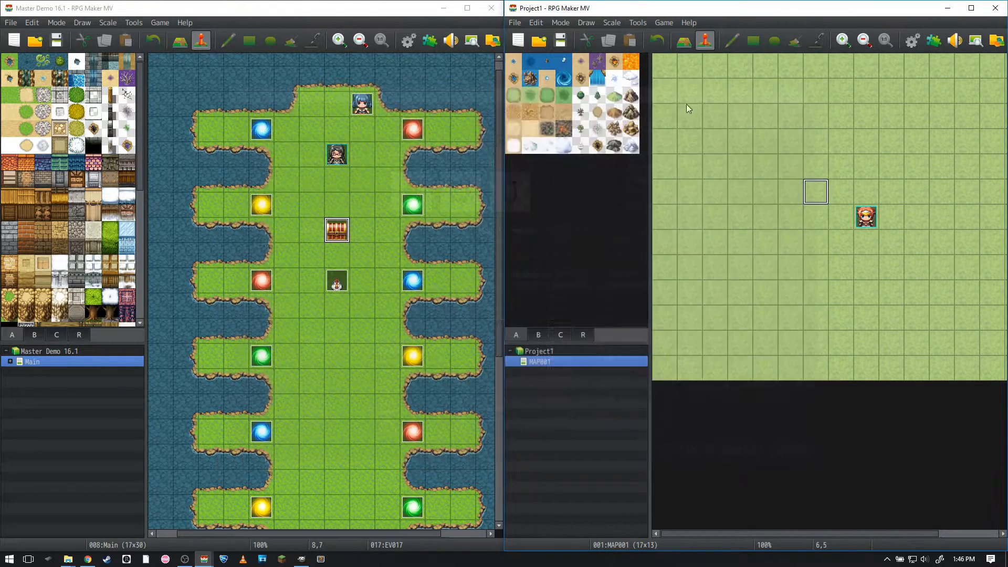
# Save Project1's changes, playtest the game to check its title screen, and close the playtest.
pyautogui.hotkey('ctrl', 'r')
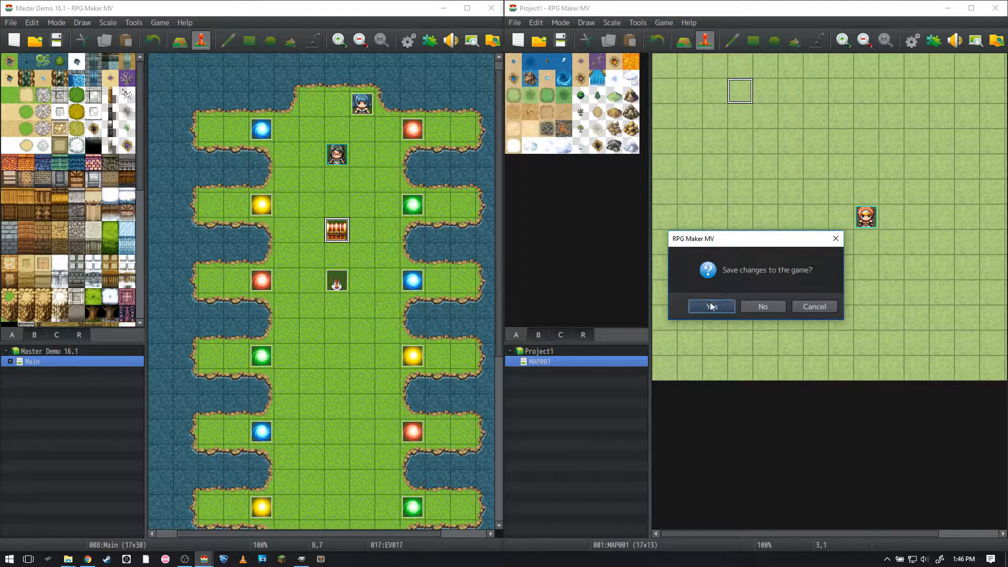
pyautogui.click(711, 306)
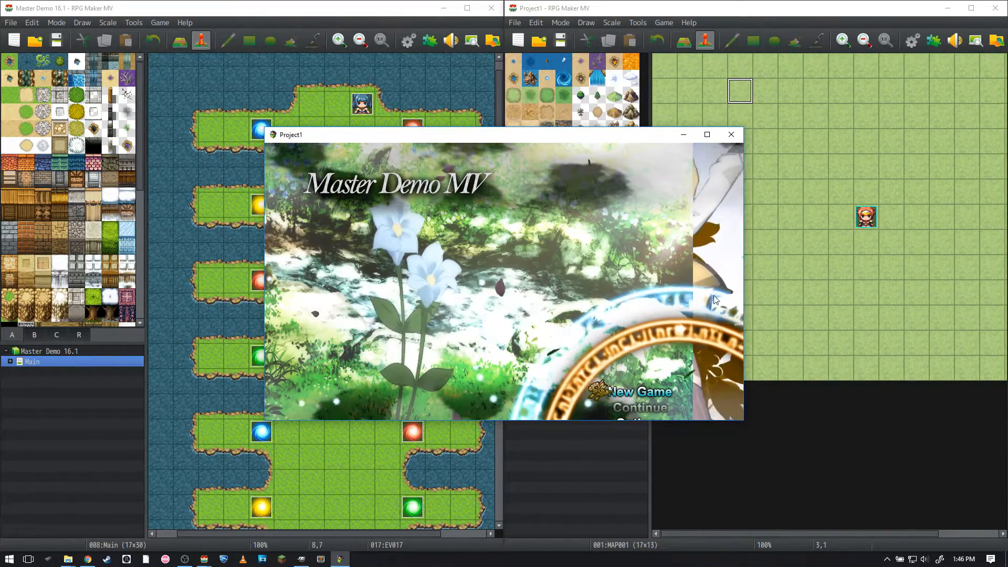
pyautogui.click(728, 139)
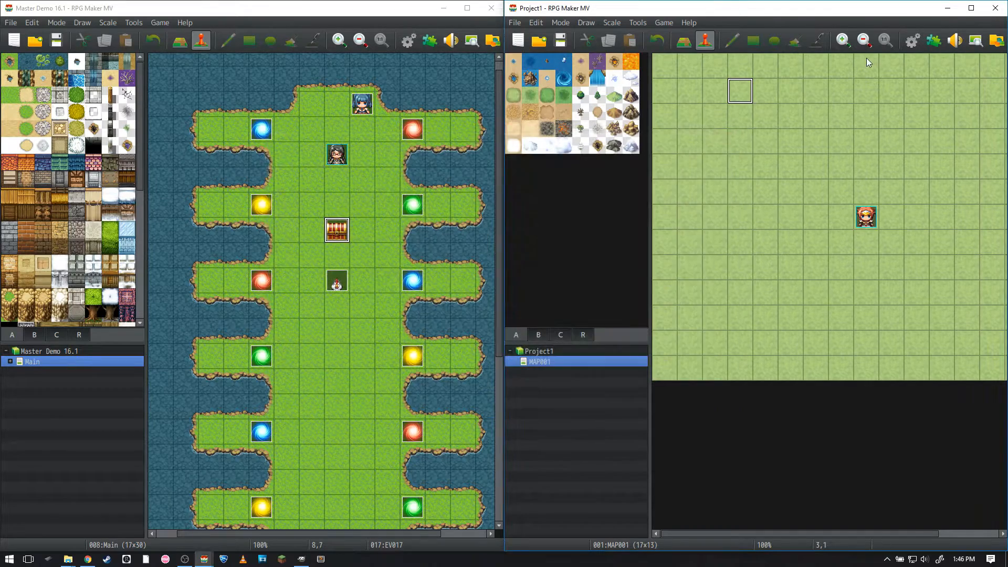
# Set the MOG_TitleHimawari plugin's status to OFF in Project1's Plugin Manager.
pyautogui.click(933, 49)
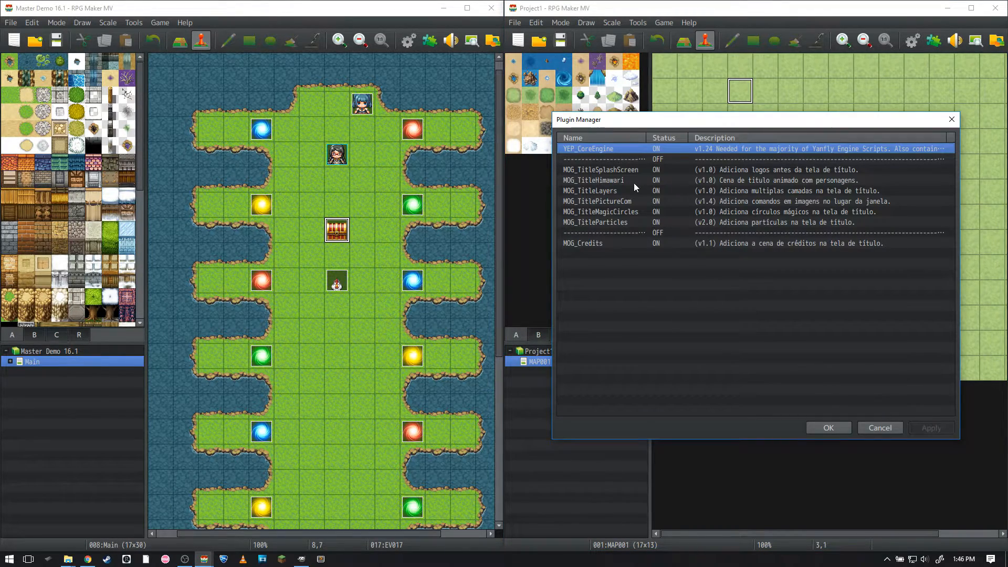
pyautogui.click(629, 178)
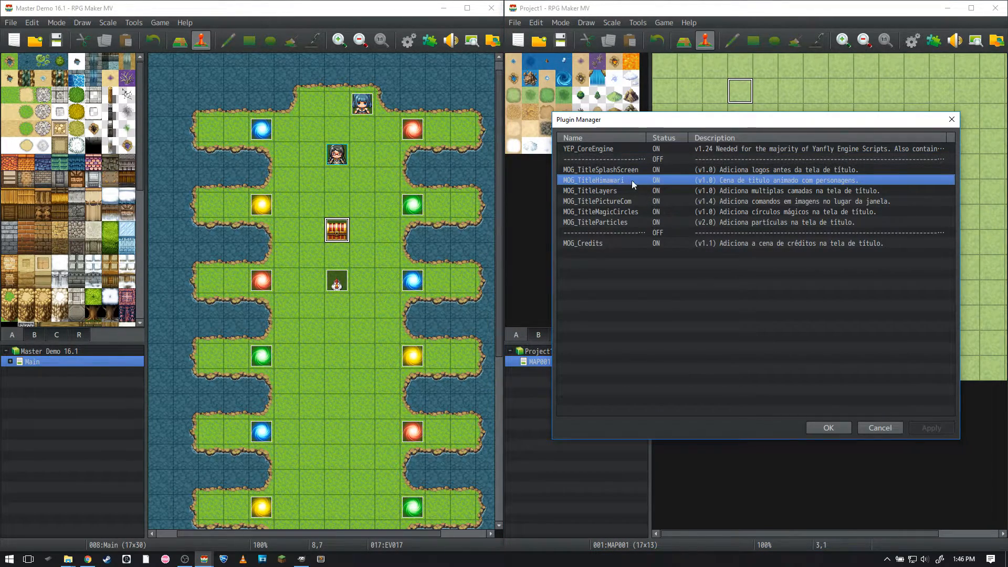
pyautogui.doubleClick(675, 181)
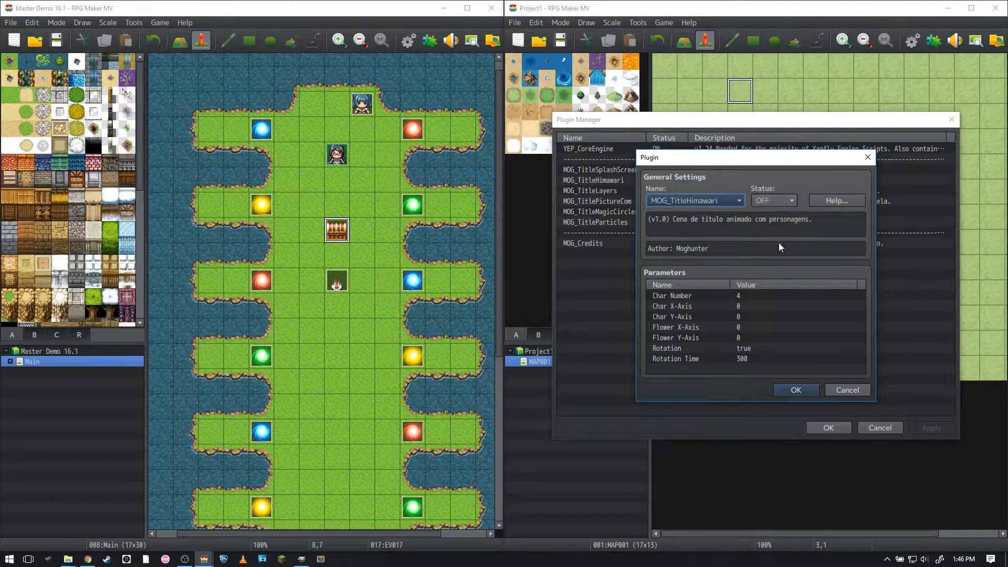
pyautogui.click(788, 388)
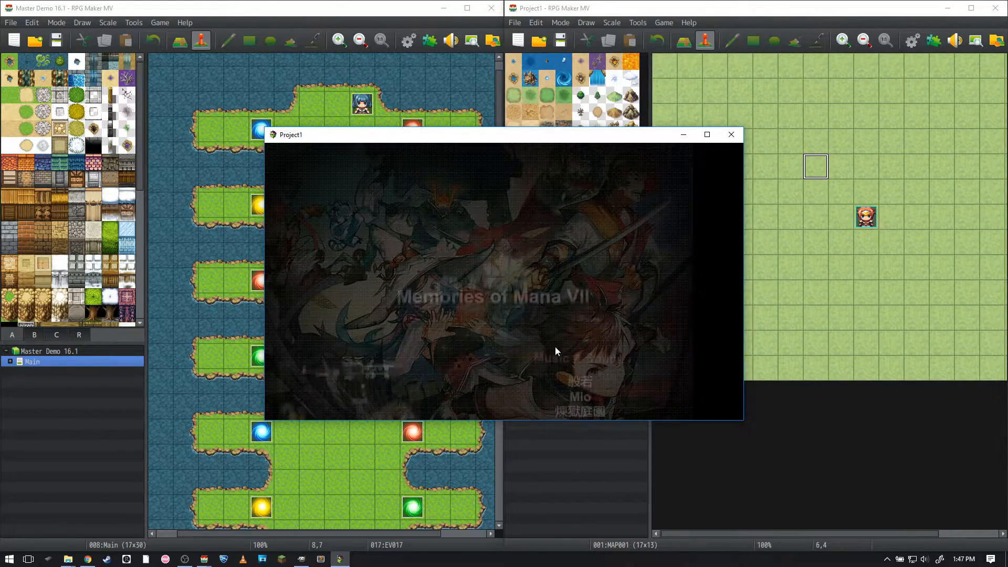
# Check the Credits scene in the Project1 playtest and close the game window.
pyautogui.click(186, 280)
pyautogui.click(558, 254)
pyautogui.click(731, 134)
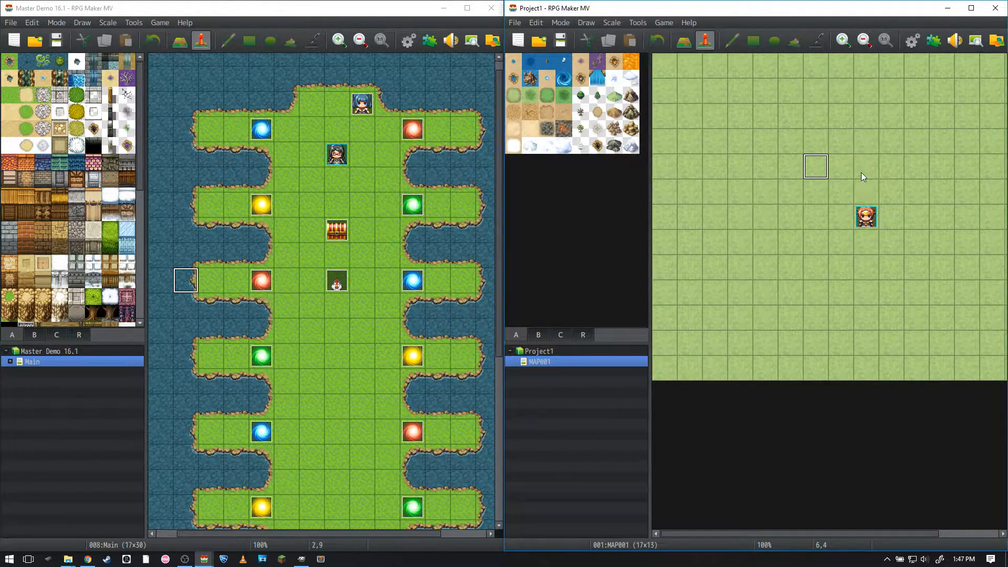
# Reopen Project1's Plugin Manager and review the MOG_TitleHimawari plugin's status and parameters without changing them.
pyautogui.click(927, 42)
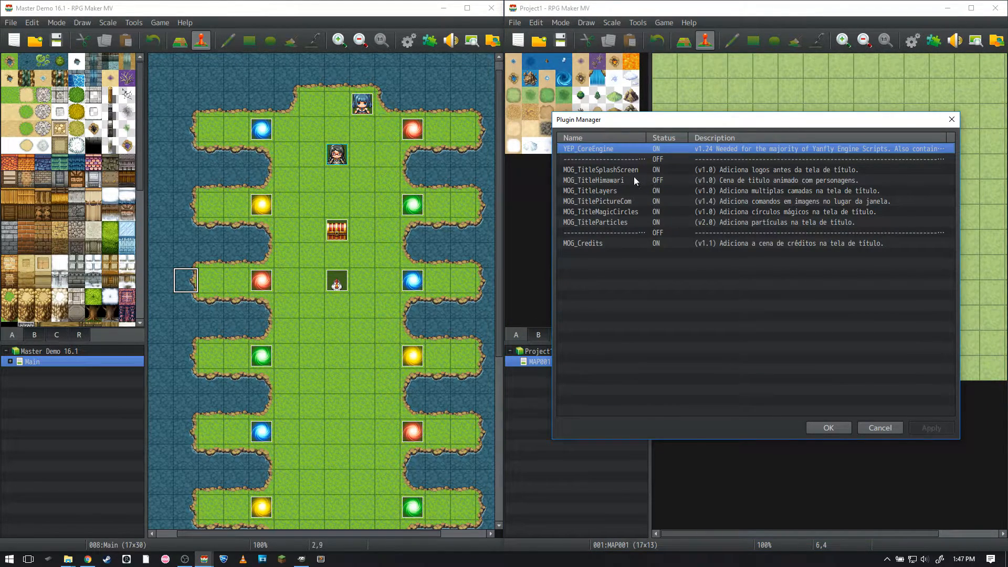
pyautogui.click(634, 180)
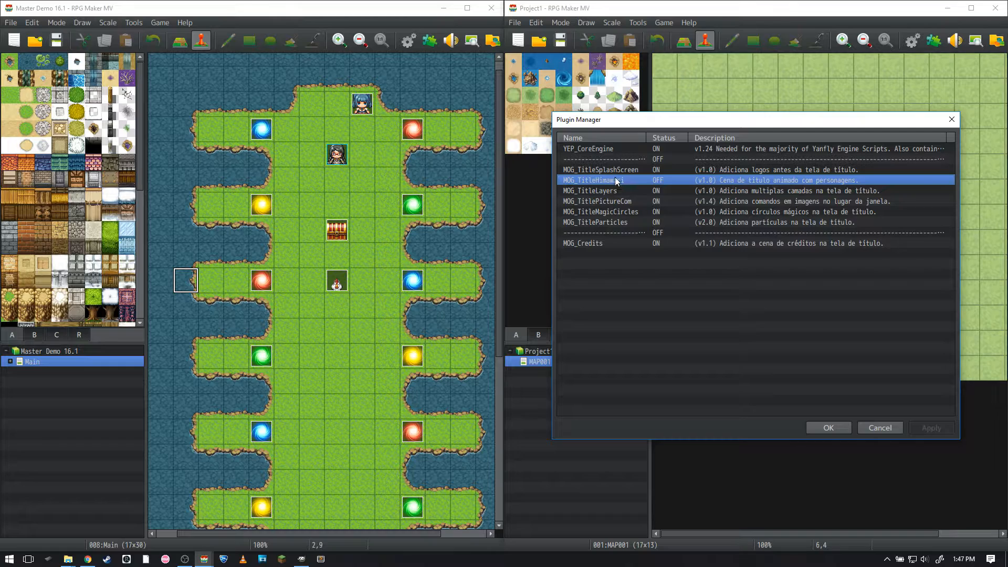
pyautogui.doubleClick(617, 182)
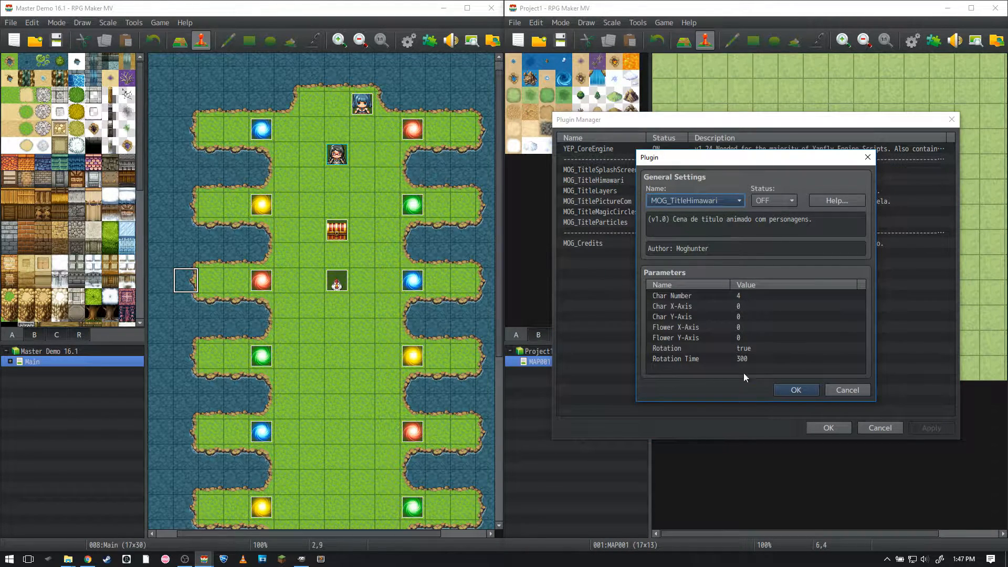
pyautogui.click(838, 389)
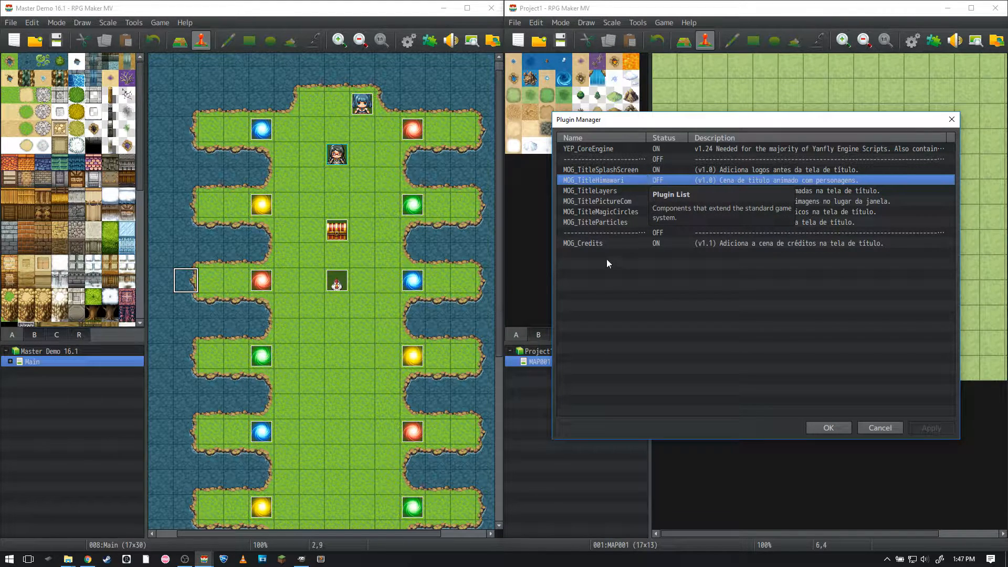
# Review the title screen and credits plugins in Project1's plugin list and close the Plugin Manager.
pyautogui.click(610, 168)
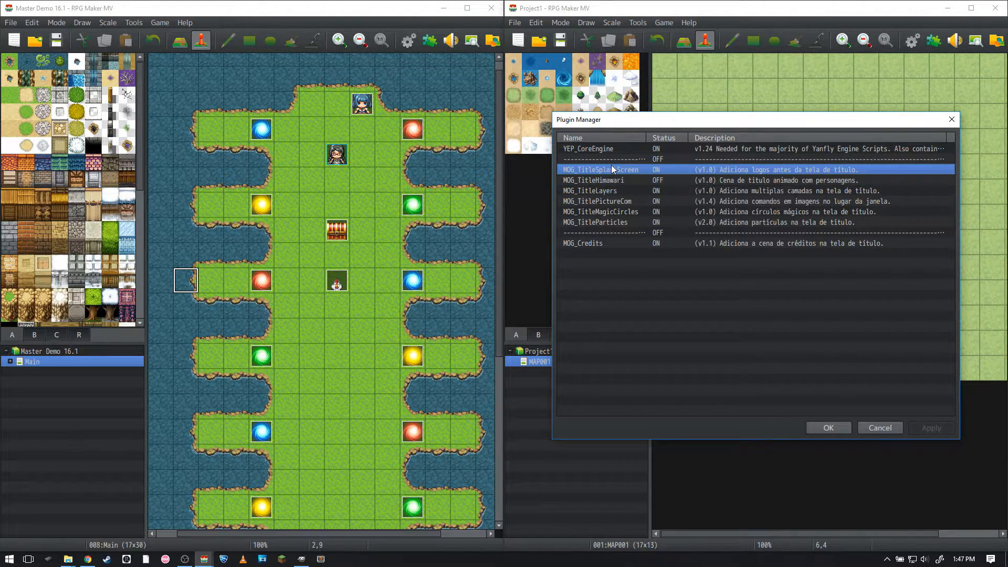
pyautogui.click(616, 192)
pyautogui.click(620, 200)
pyautogui.click(632, 212)
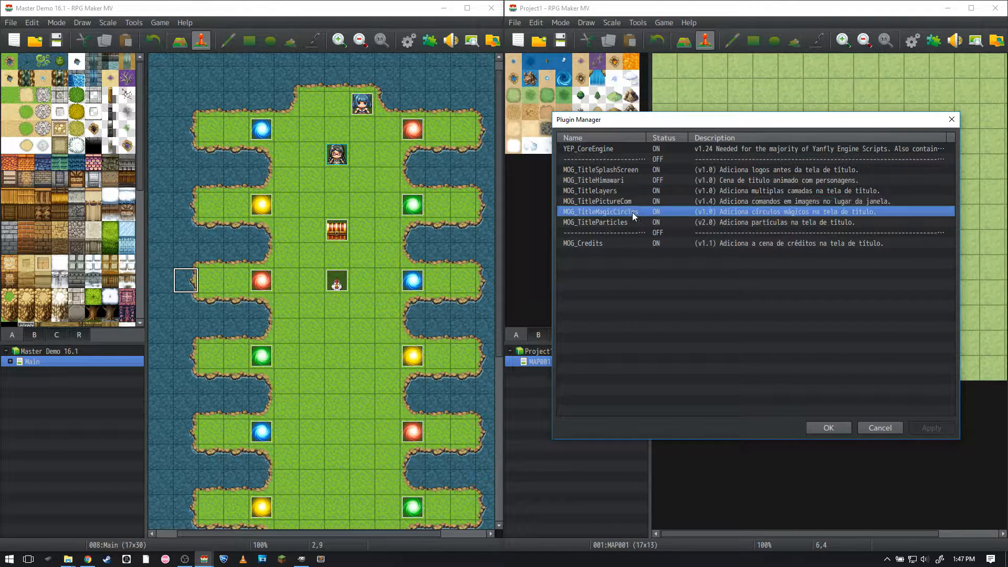
pyautogui.click(628, 223)
pyautogui.click(631, 234)
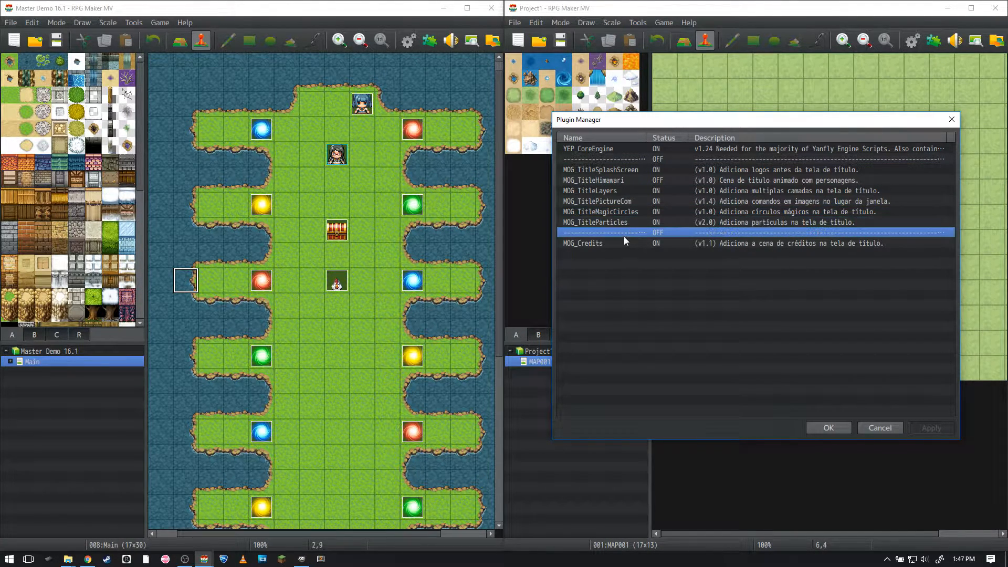
pyautogui.click(626, 242)
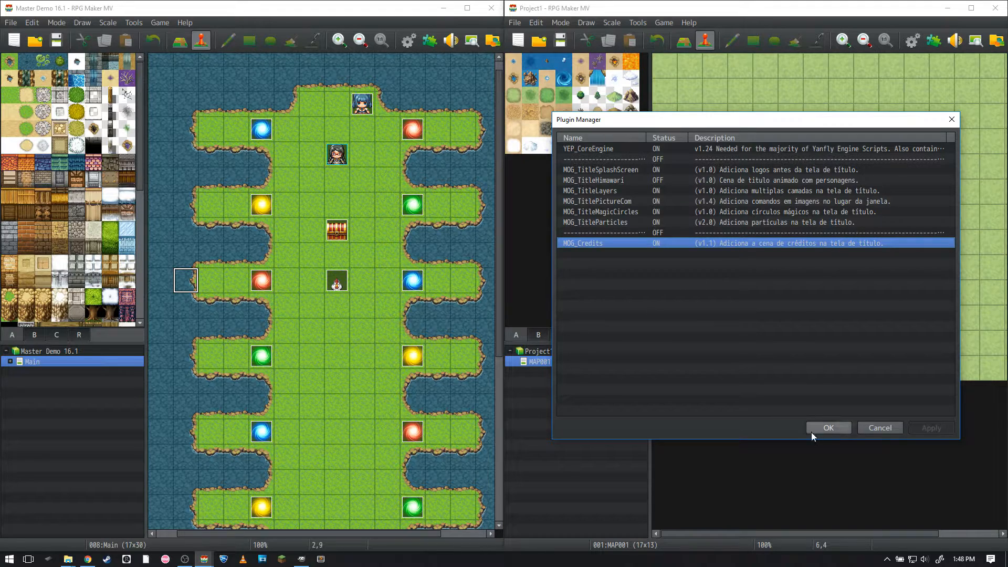
pyautogui.click(827, 428)
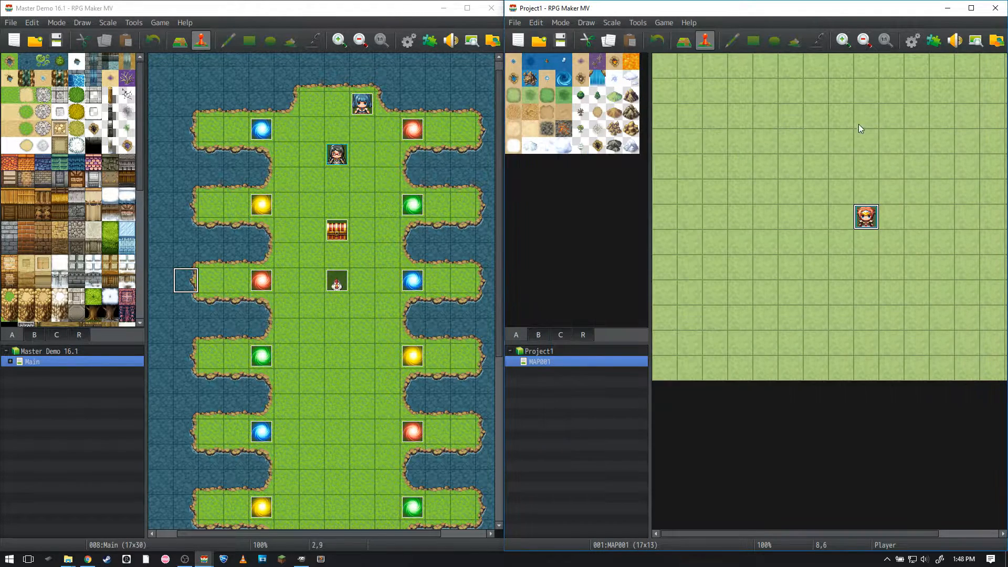
# Minimize Master Demo, maximize Project1, playtest it without saving changes to view its splash screen, and close the game.
pyautogui.click(865, 176)
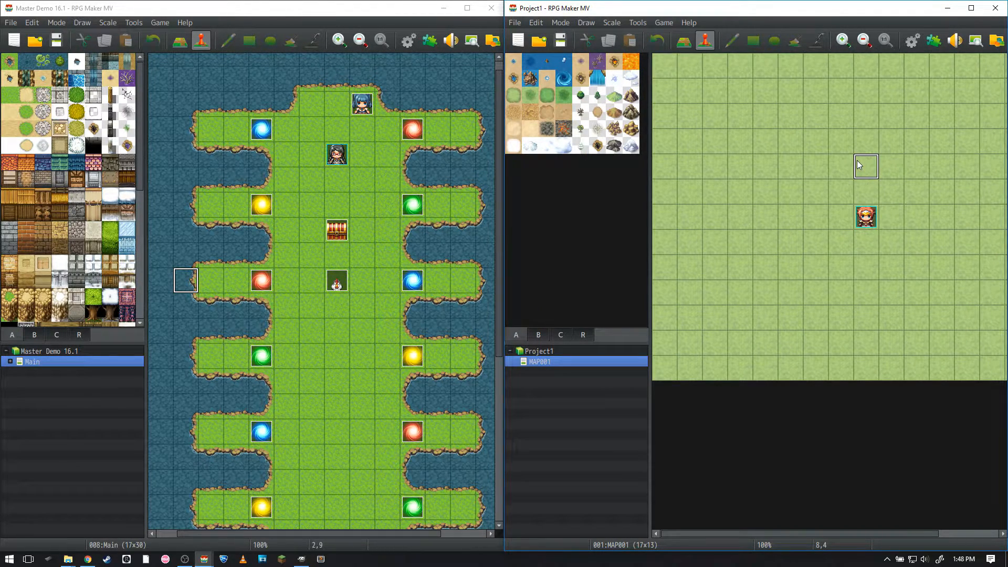
pyautogui.hotkey('alt', 'F4')
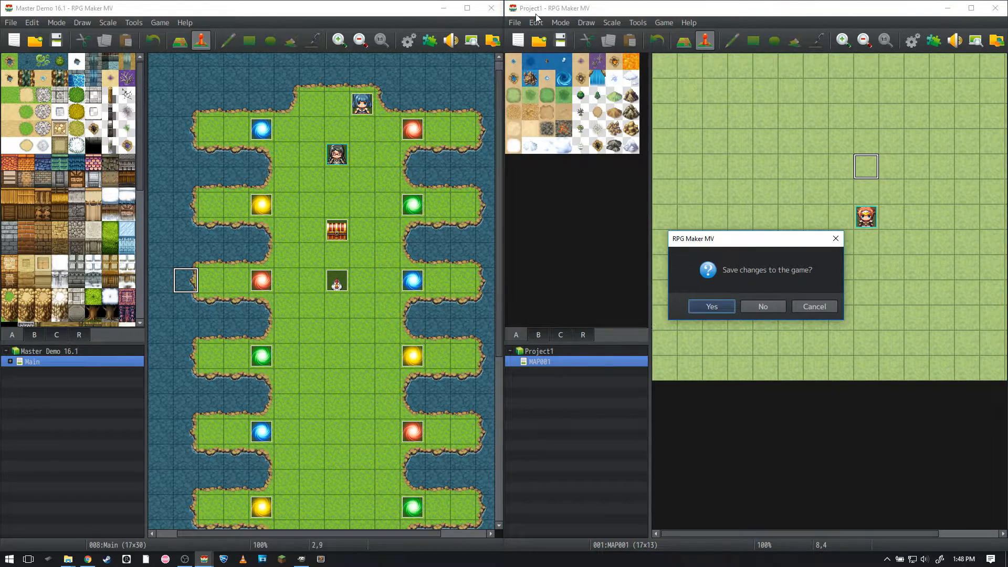
pyautogui.click(444, 9)
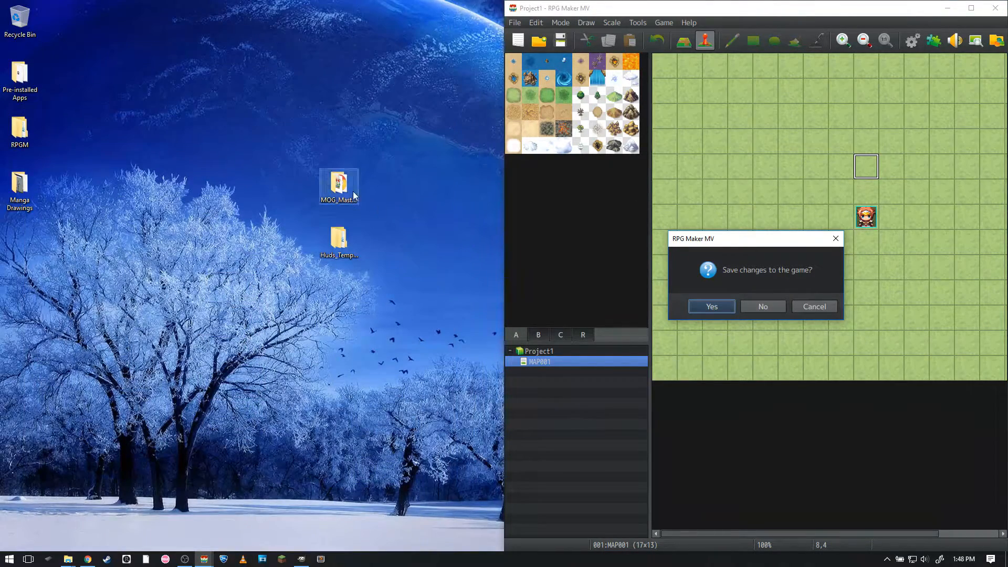
pyautogui.click(770, 305)
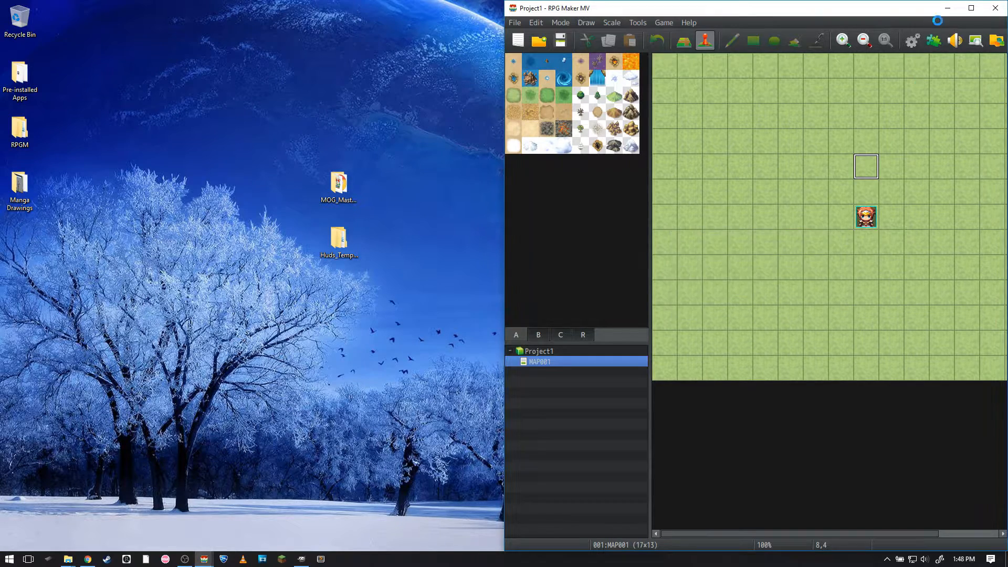
pyautogui.click(972, 8)
pyautogui.click(340, 557)
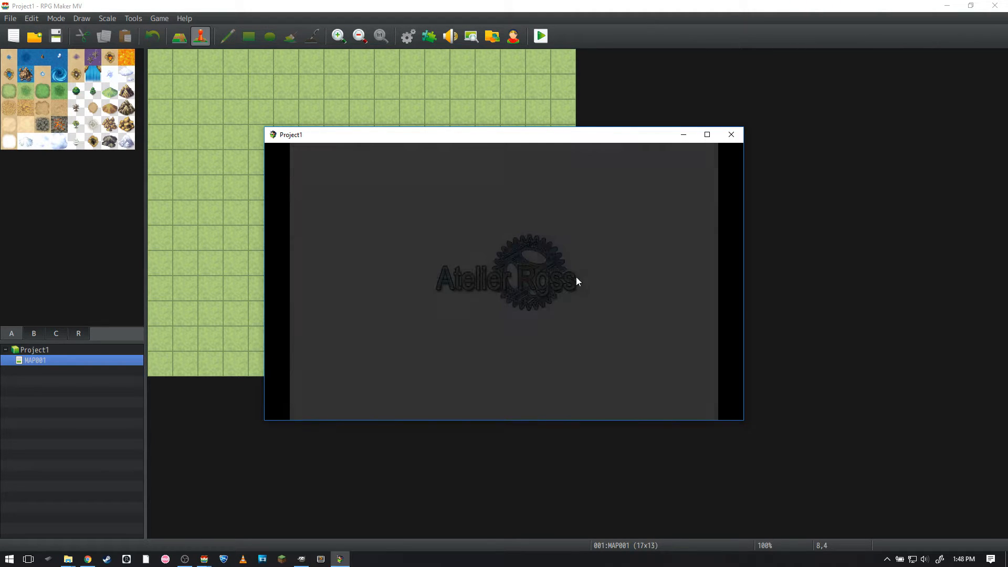
pyautogui.click(731, 135)
# Bring the MOG_Master_MV system folder and Project1 plugins folder windows to the front in File Explorer.
pyautogui.moveTo(68, 561)
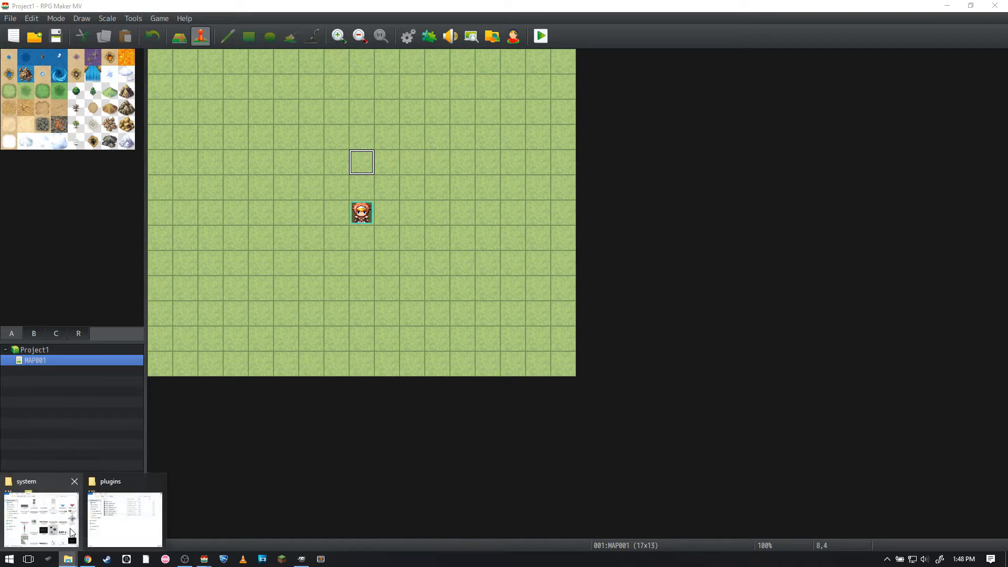
pyautogui.click(50, 507)
pyautogui.click(68, 560)
pyautogui.click(122, 515)
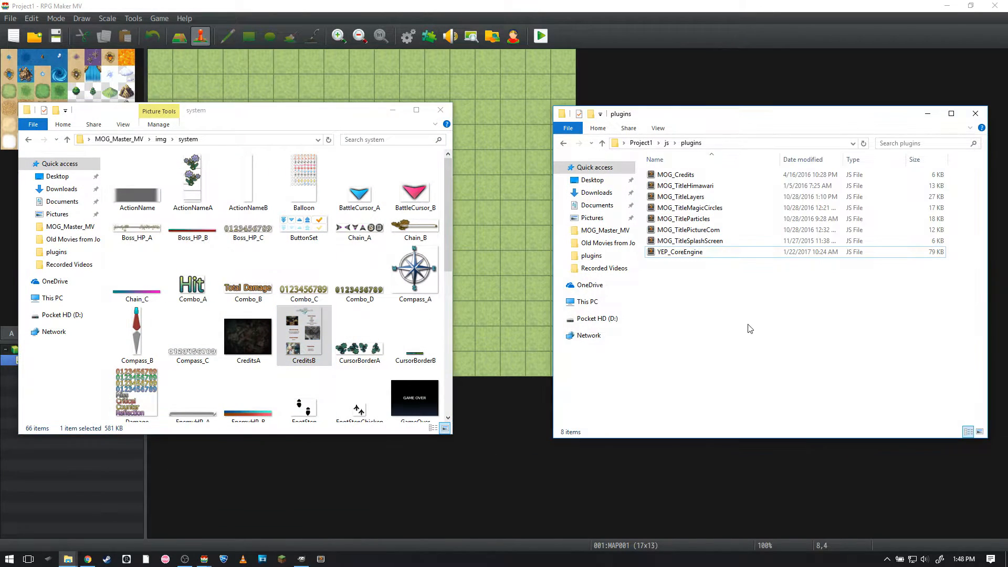
# Open Project1's img\titles2 folder in the window showing its plugins folder.
pyautogui.hotkey('alt', 'Left')
pyautogui.hotkey('alt', 'Left')
pyautogui.press('Up')
pyautogui.press('Return')
pyautogui.press('Down')
pyautogui.press('Down')
pyautogui.press('Down')
pyautogui.press('Down')
pyautogui.press('Down')
pyautogui.press('Down')
pyautogui.press('Down')
pyautogui.press('Down')
pyautogui.press('Down')
pyautogui.press('Down')
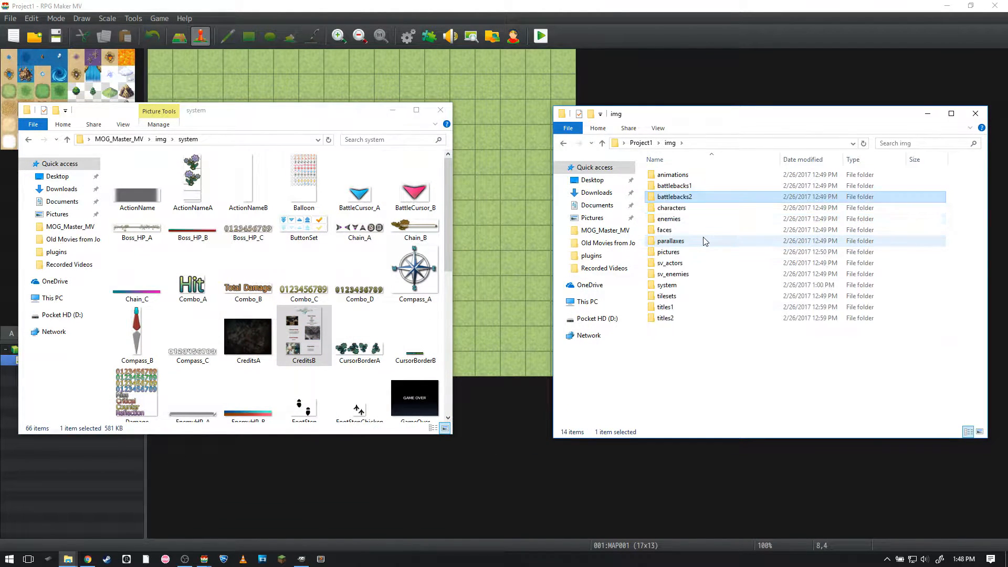
pyautogui.press('Down')
pyautogui.press('Down')
pyautogui.press('Down')
pyautogui.press('Return')
# Examine the Splash_0 and Splash_1 images in the titles2 folder, including the file details of Splash_0.
pyautogui.click(957, 237)
pyautogui.press('Right')
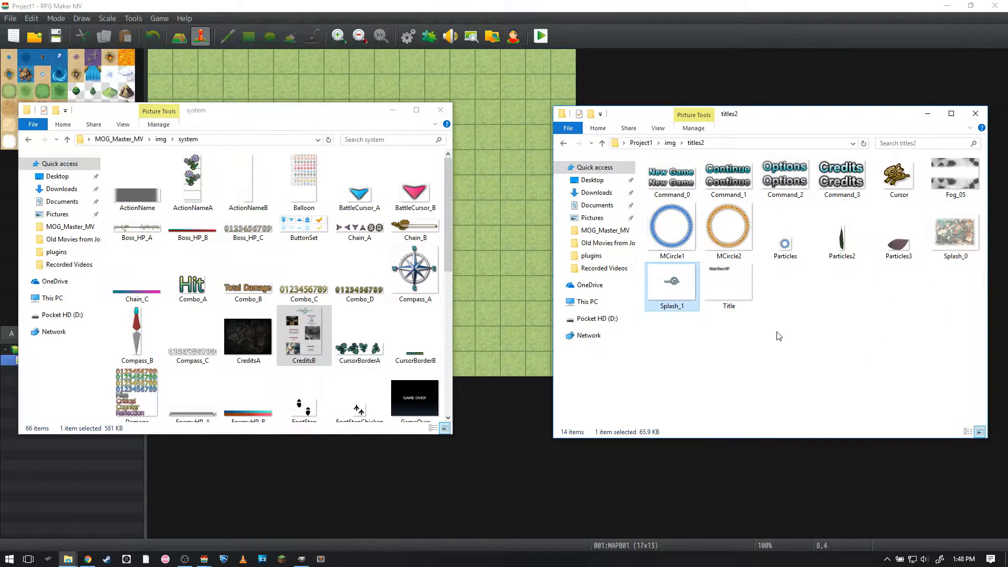
pyautogui.click(939, 254)
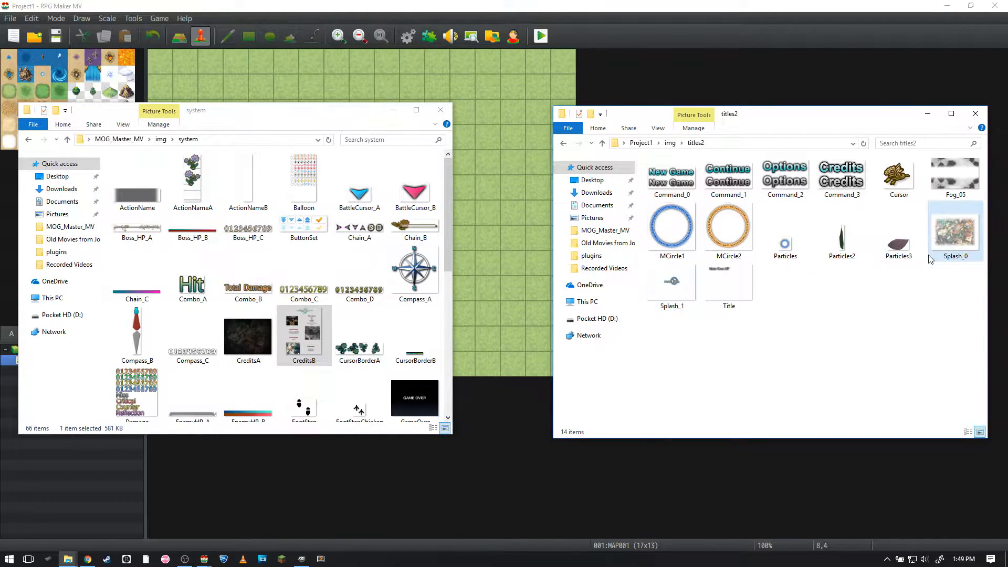
pyautogui.moveTo(960, 234)
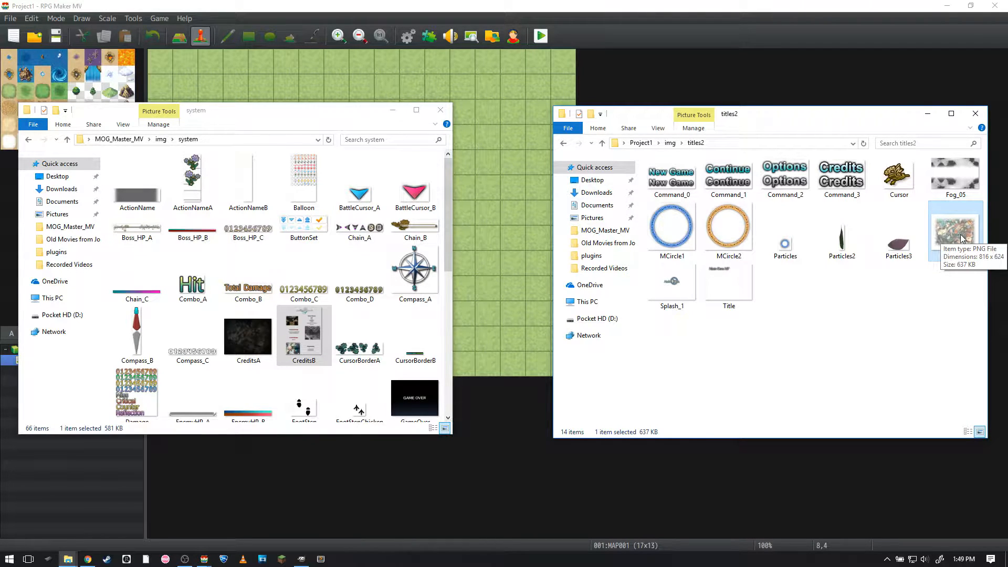
pyautogui.click(894, 308)
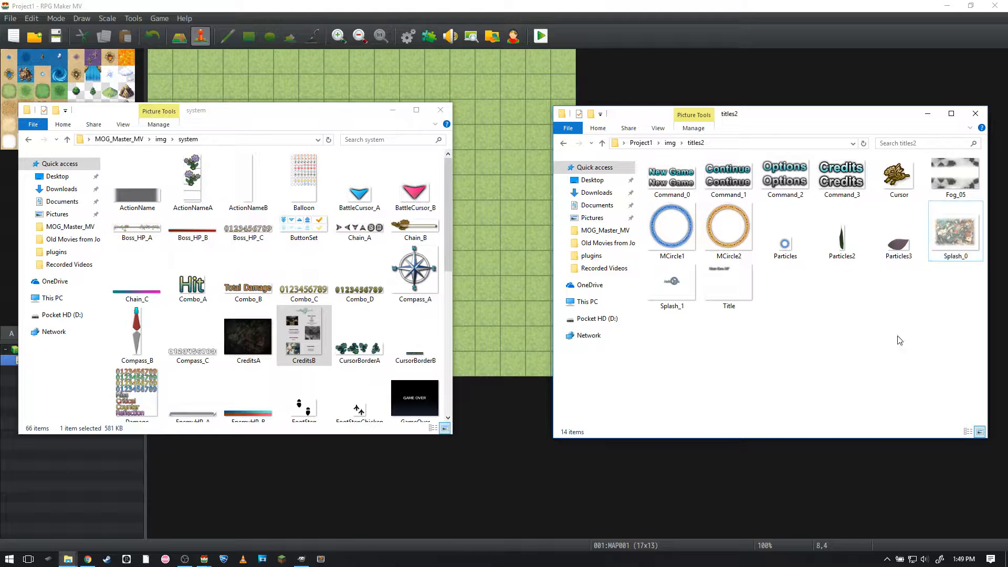
# Switch to GIMP, open Splash_0.png and Splash_1.png from Project1's img\titles2 folder, and bring Splash_0 to the front.
pyautogui.click(301, 559)
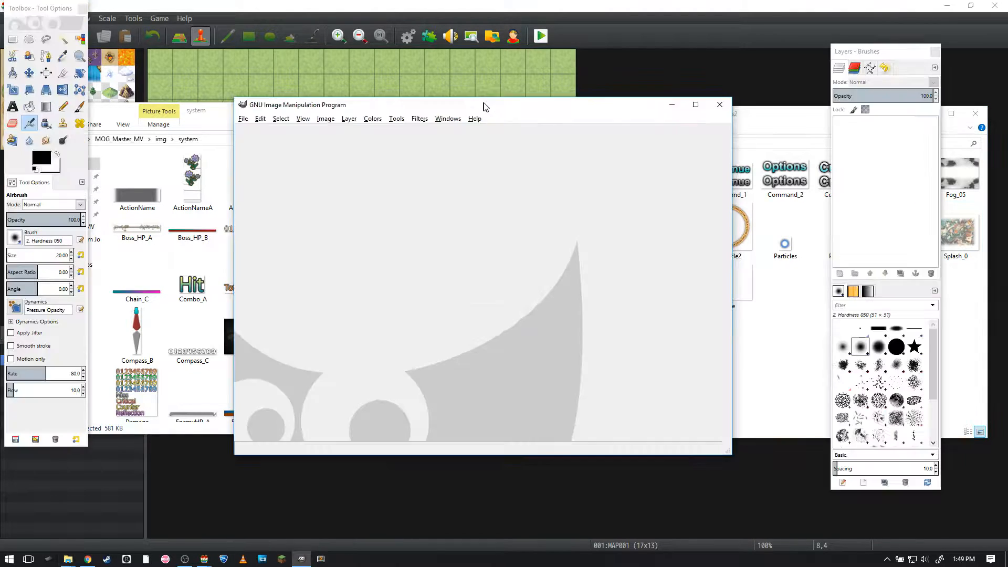
pyautogui.moveTo(483, 107)
pyautogui.mouseDown()
pyautogui.moveTo(457, 86)
pyautogui.moveTo(464, 101)
pyautogui.moveTo(474, 98)
pyautogui.mouseUp()
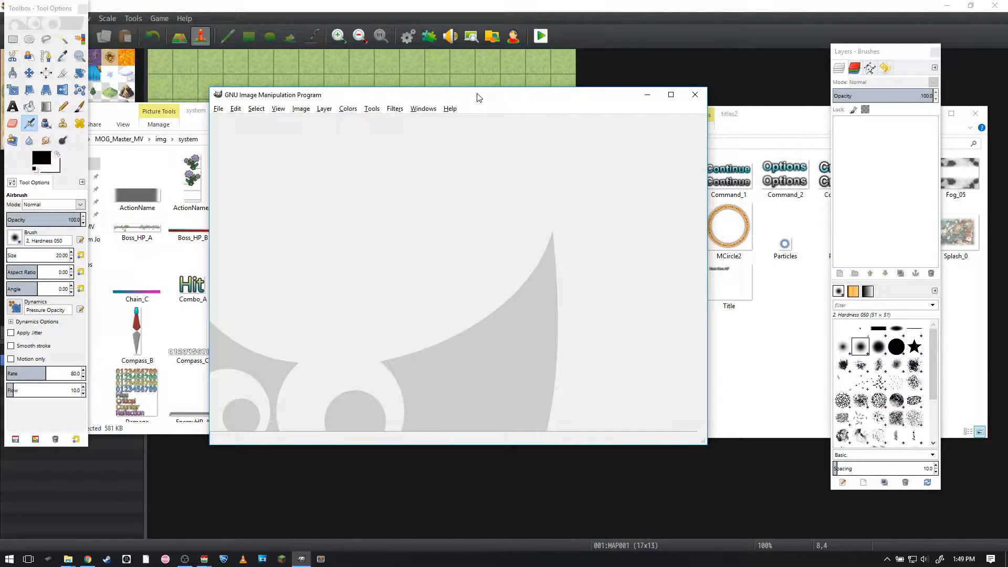
pyautogui.hotkey('ctrl', 'o')
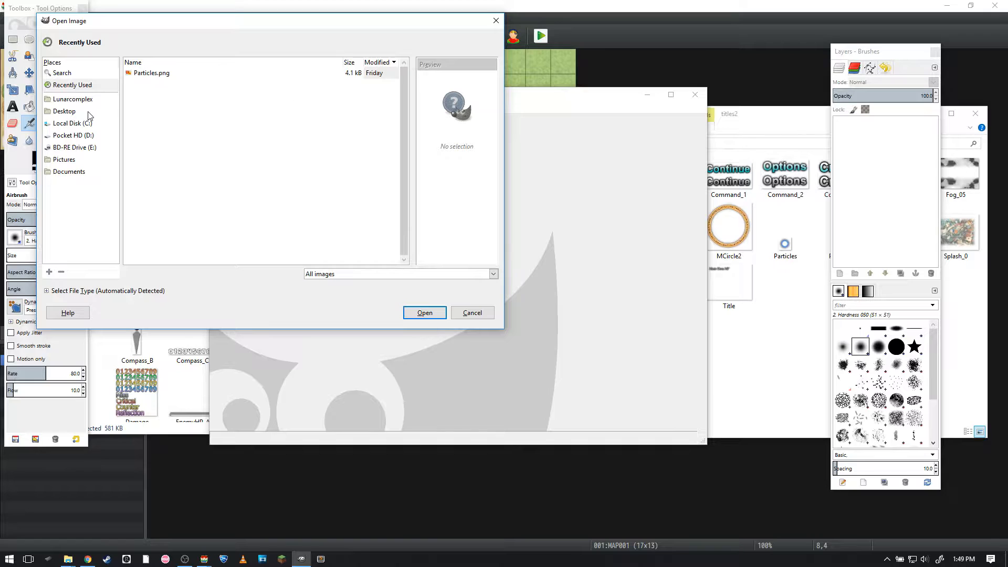
pyautogui.click(90, 113)
pyautogui.doubleClick(159, 120)
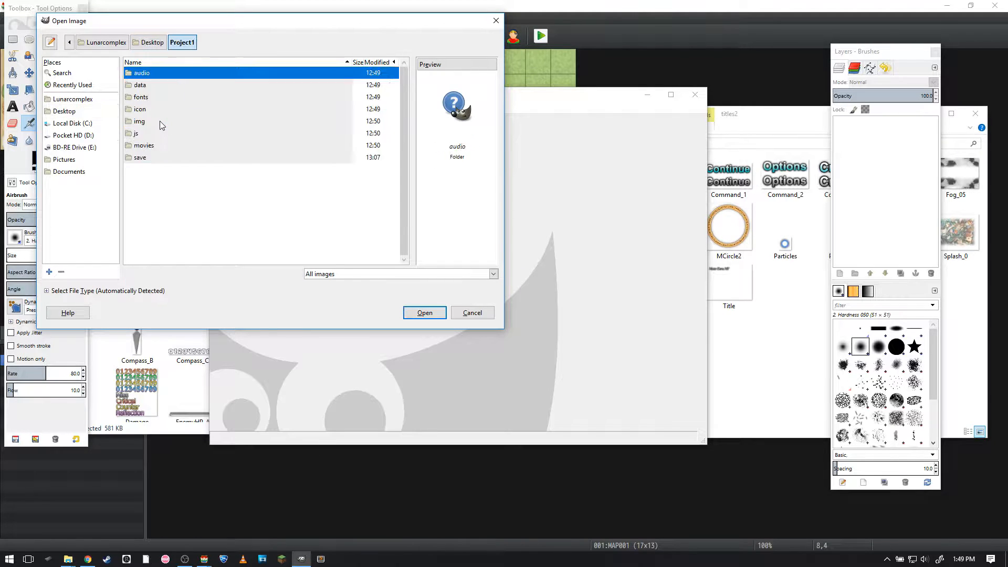
pyautogui.doubleClick(159, 121)
pyautogui.doubleClick(146, 233)
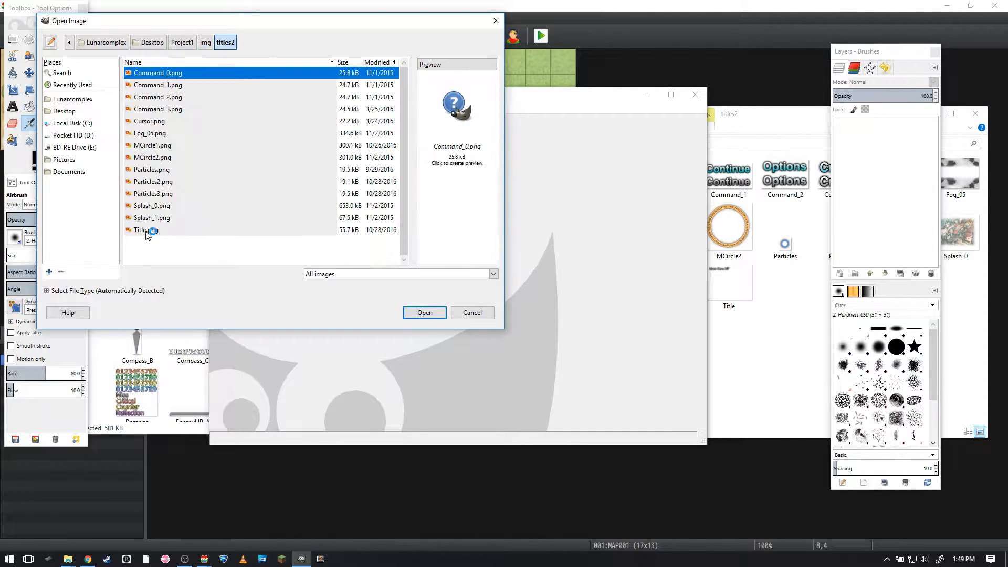
pyautogui.click(171, 205)
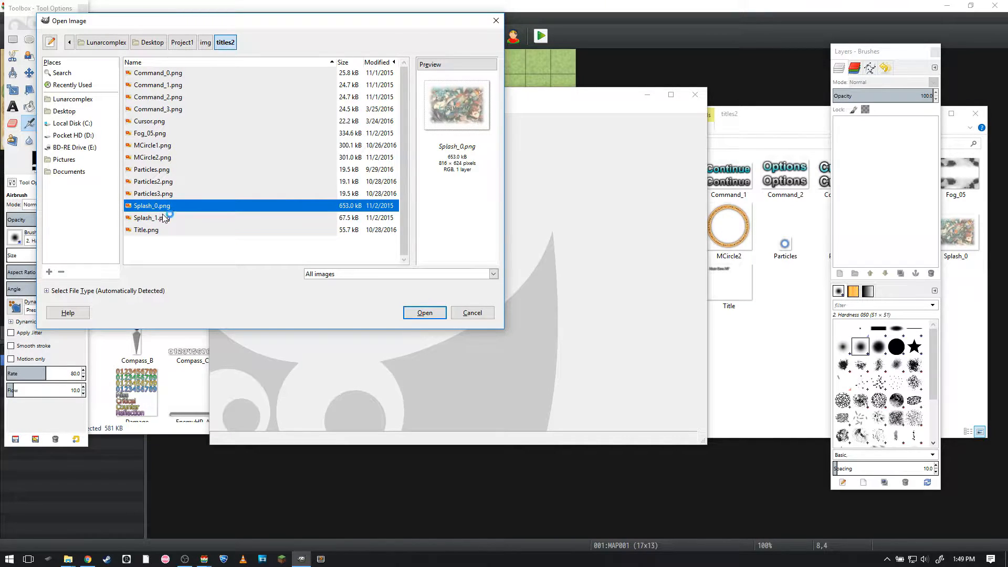
pyautogui.keyDown('shift'); pyautogui.click(164, 217); pyautogui.keyUp('shift')
pyautogui.click(424, 312)
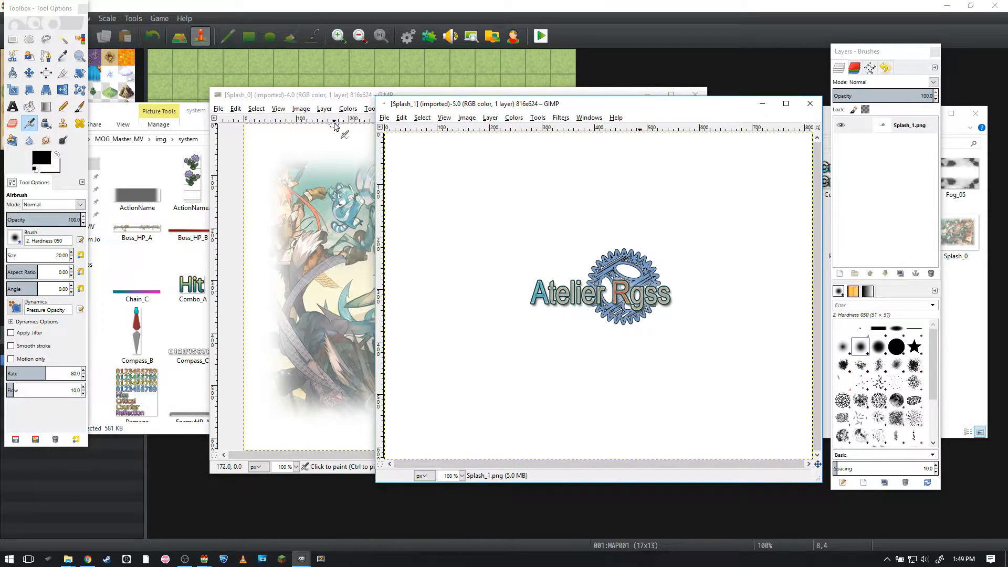
pyautogui.click(334, 126)
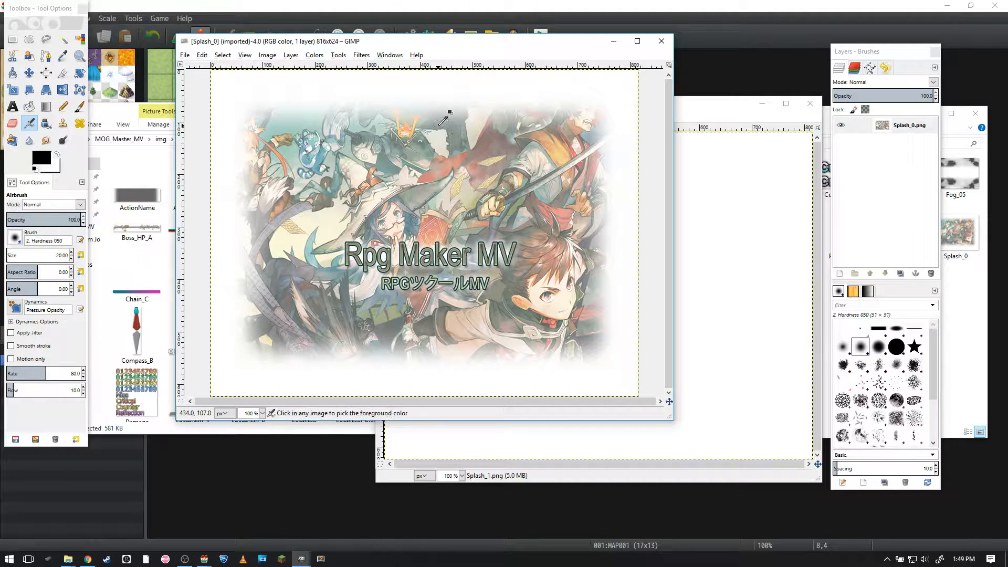
# Create a new image 912 px wide and 528 px high and move its window clear of Splash_0.
pyautogui.hotkey('ctrl', 'n')
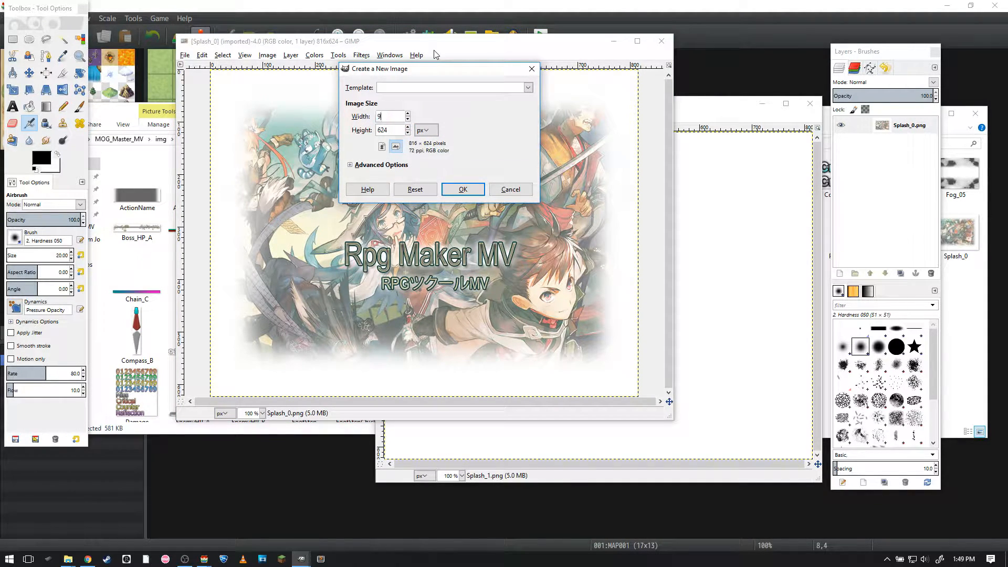
pyautogui.write('528')
pyautogui.press('Return')
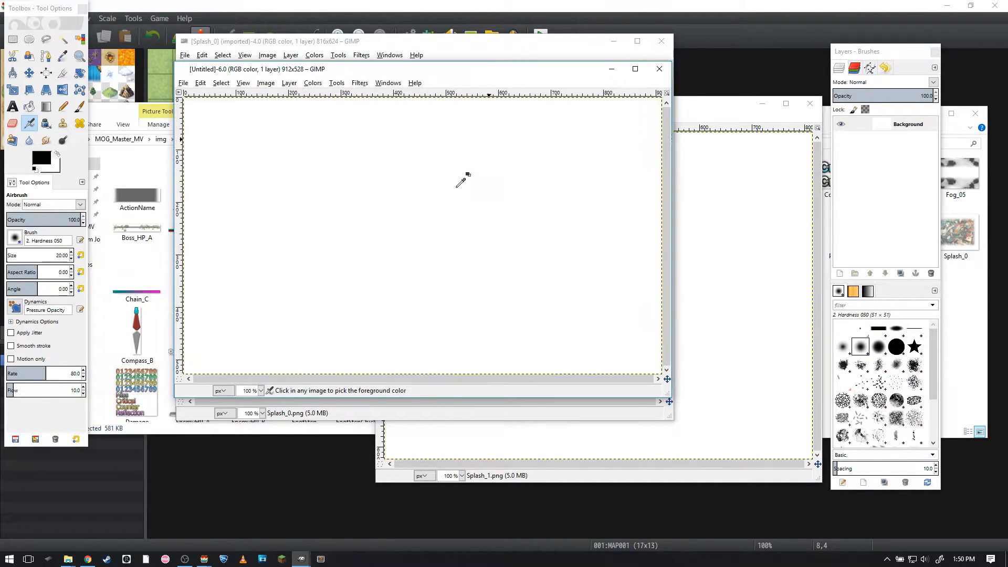
pyautogui.keyDown('ctrl'); pyautogui.scroll(-1, 439, 197); pyautogui.keyUp('ctrl')
pyautogui.moveTo(528, 72); pyautogui.dragTo(454, 137)
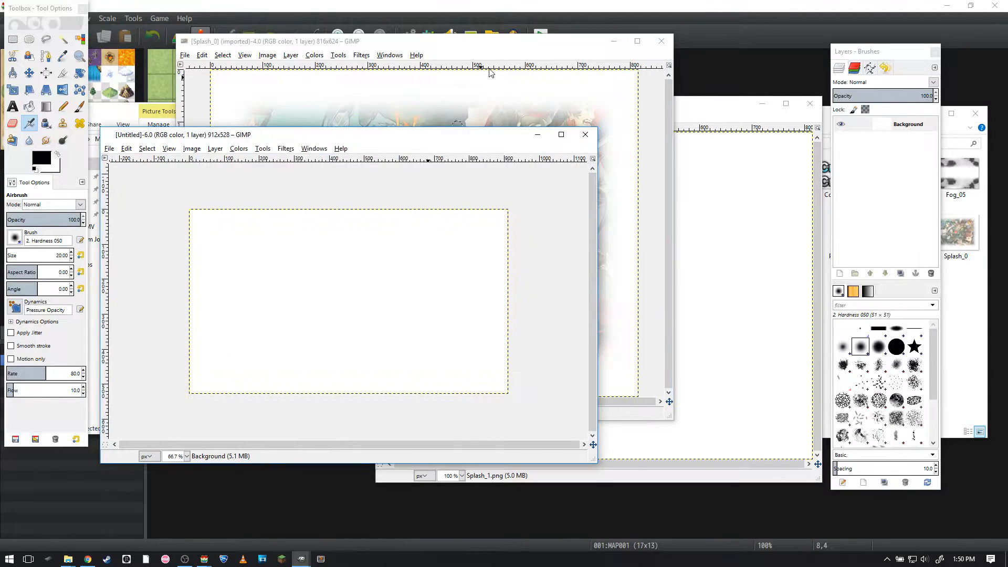
# Copy the entire Splash_0 image and paste it into the new 912x528 image.
pyautogui.click(488, 77)
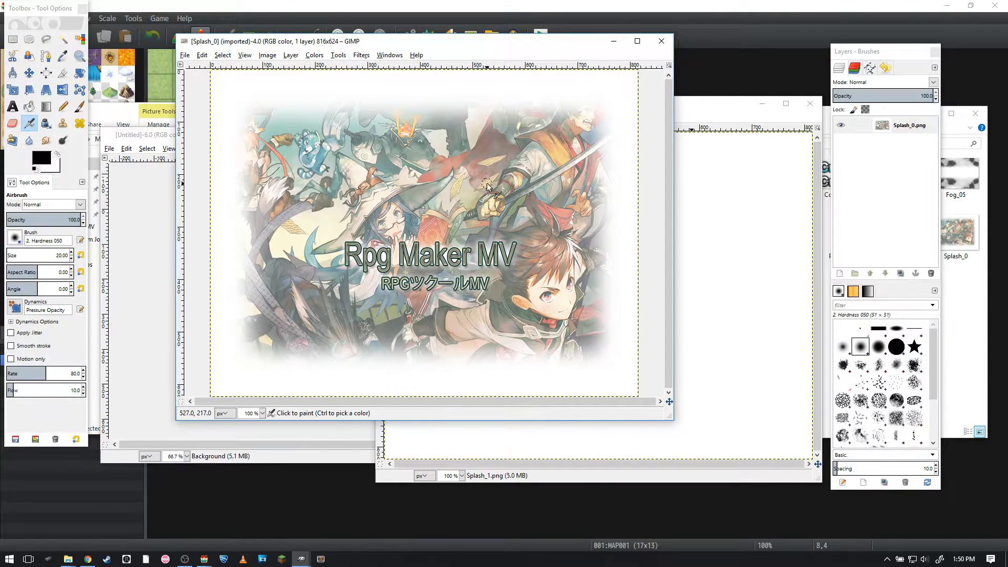
pyautogui.press('r')
pyautogui.click(384, 205)
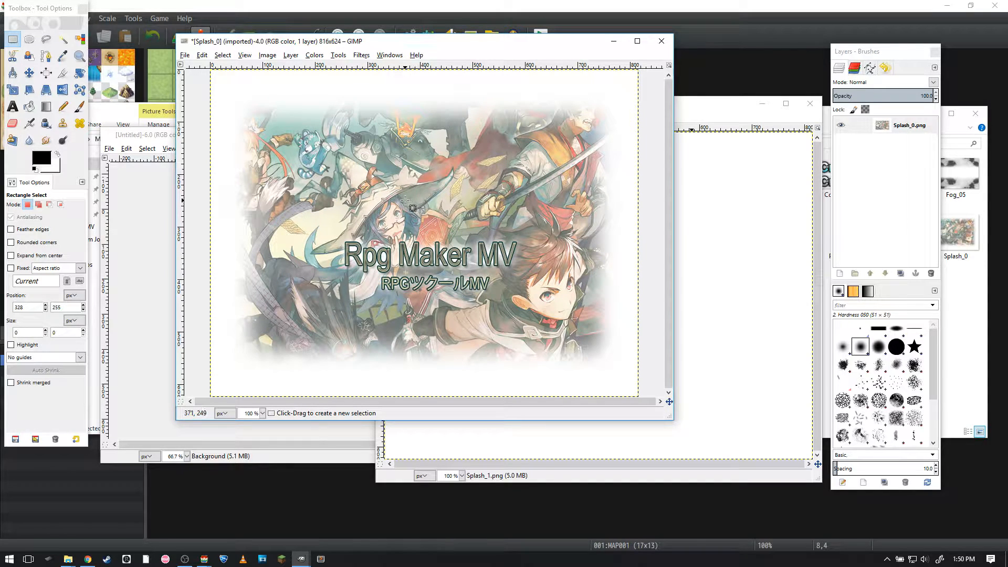
pyautogui.hotkey('ctrl', 'a')
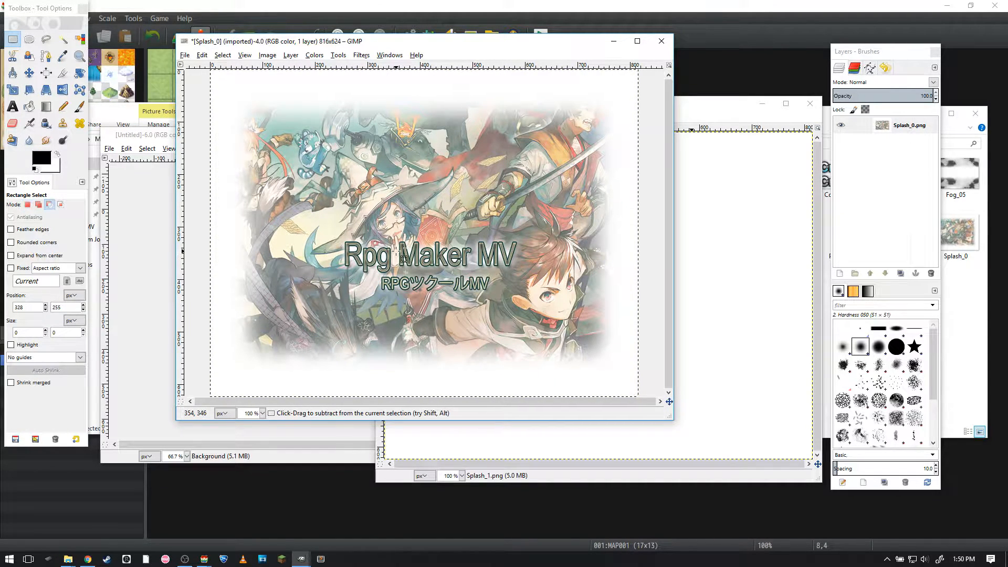
pyautogui.click(145, 139)
pyautogui.moveTo(211, 130); pyautogui.dragTo(228, 77)
pyautogui.hotkey('ctrl', 'v')
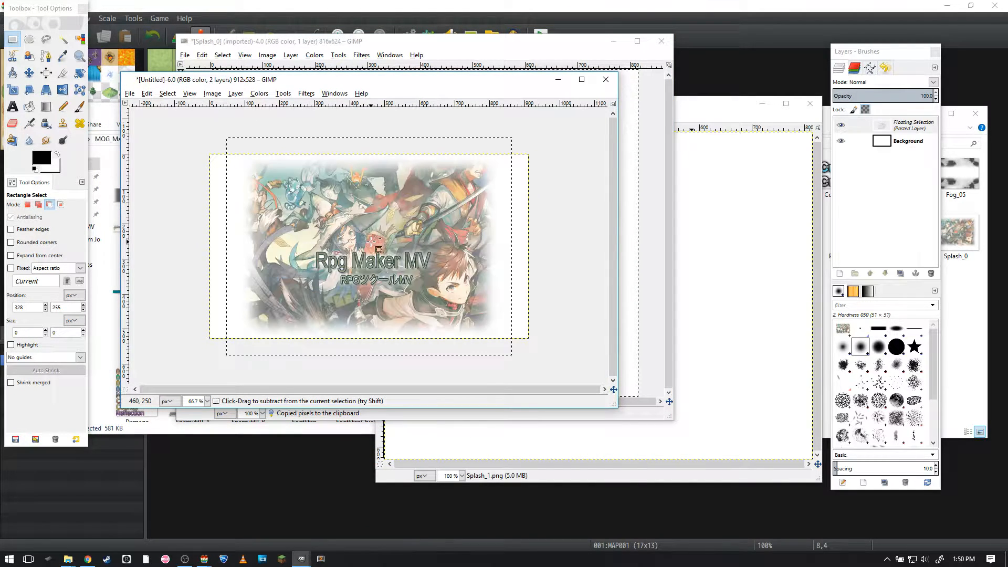
pyautogui.hotkey('shift', 's')
pyautogui.click(365, 240)
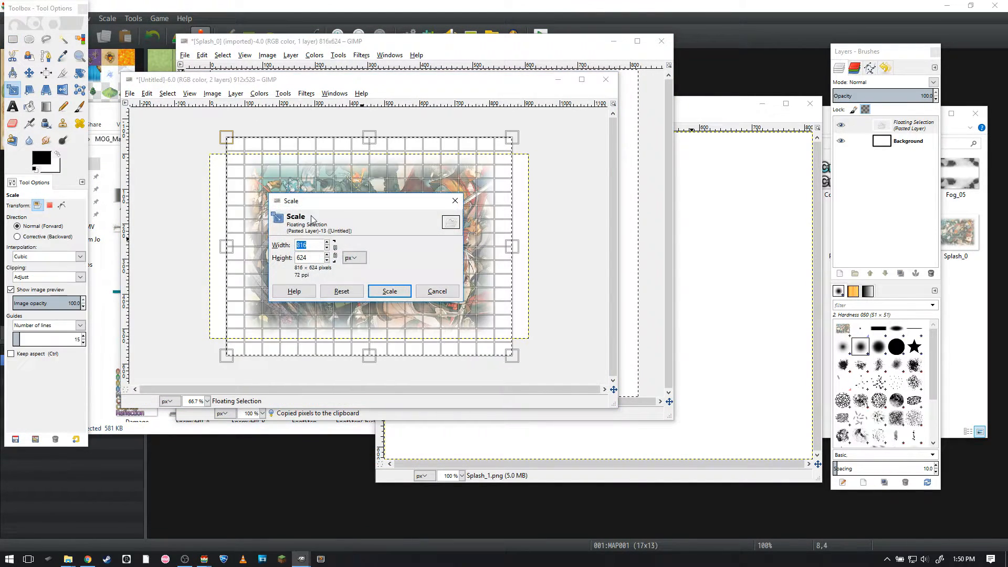
pyautogui.moveTo(229, 145); pyautogui.dragTo(216, 168)
# Turn on snapping to canvas edges and scale the pasted splash layer to 912 × 527 px so it fills the canvas.
pyautogui.press('m')
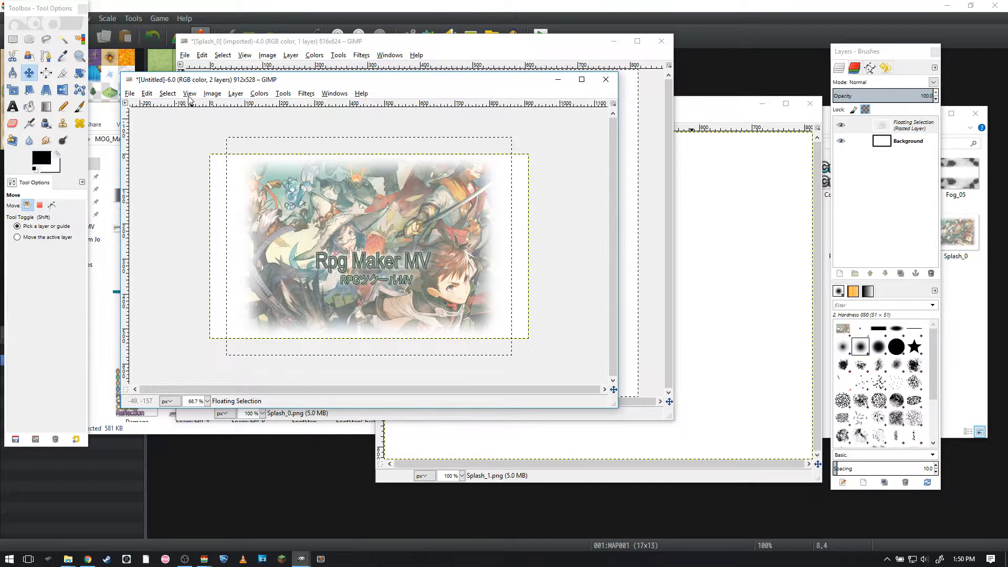
pyautogui.click(189, 94)
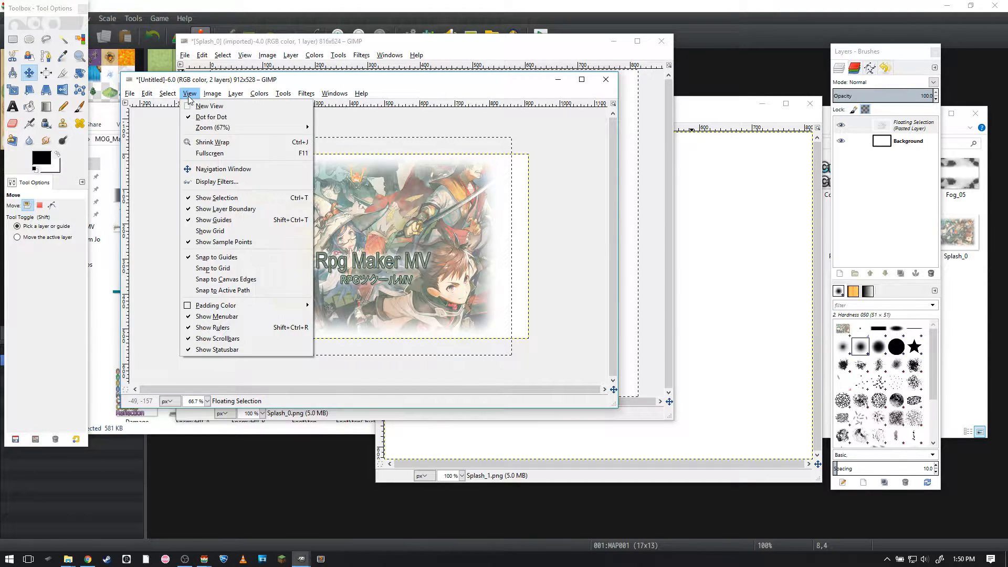
pyautogui.click(238, 279)
pyautogui.hotkey('shift', 's')
pyautogui.click(231, 157)
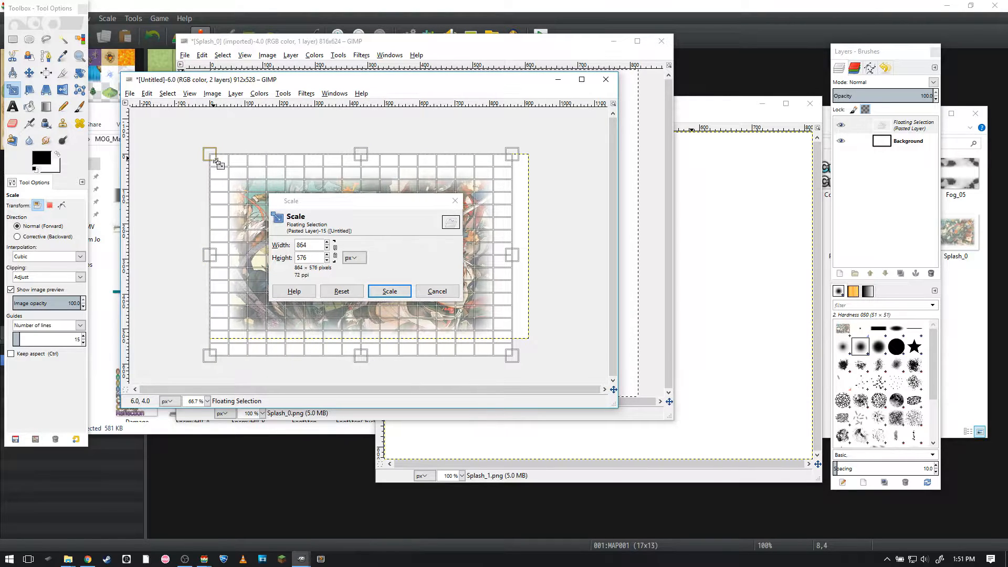
pyautogui.moveTo(514, 354); pyautogui.dragTo(536, 340)
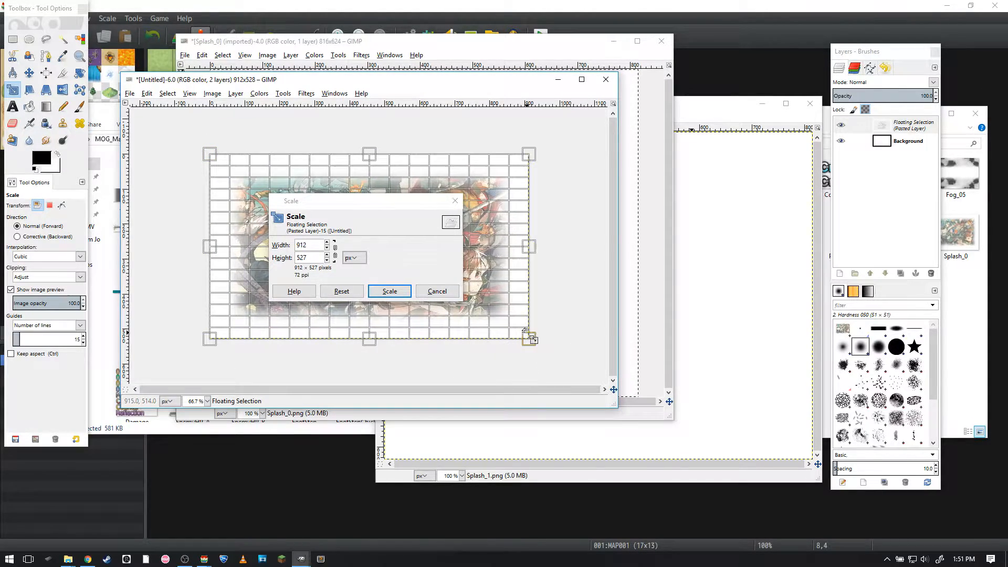
pyautogui.click(389, 291)
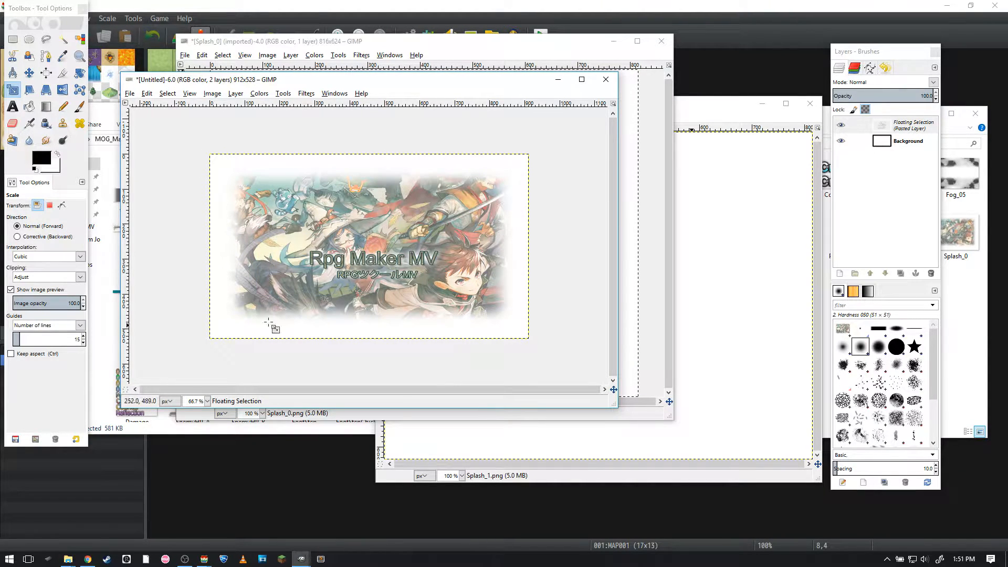
# Export the scaled image to Project1's img\titles2 folder as Splash_0.png, replacing the existing file and keeping the default PNG options.
pyautogui.moveTo(466, 81); pyautogui.dragTo(493, 86)
pyautogui.hotkey('ctrl', 'shift', 'e')
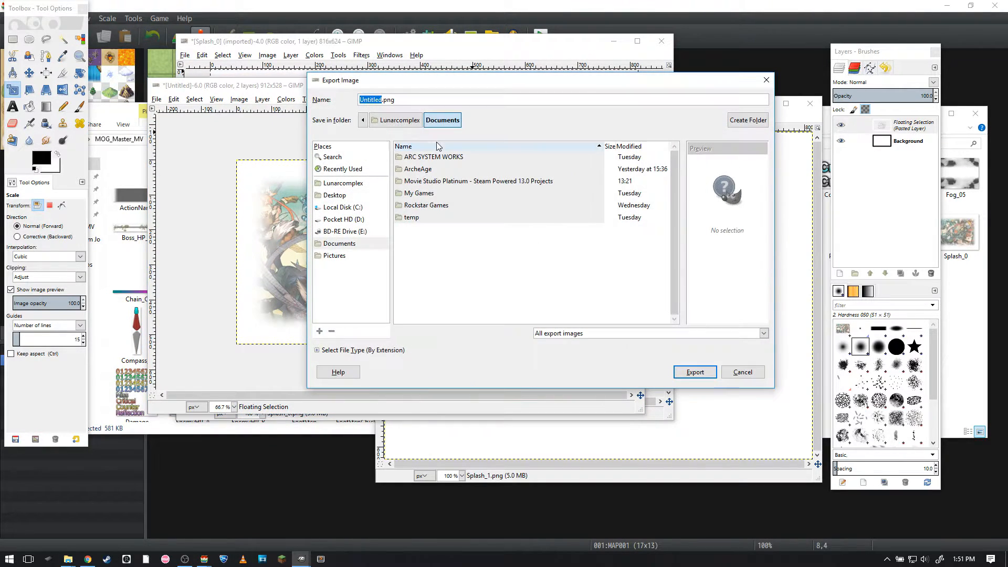
pyautogui.click(336, 195)
pyautogui.doubleClick(431, 205)
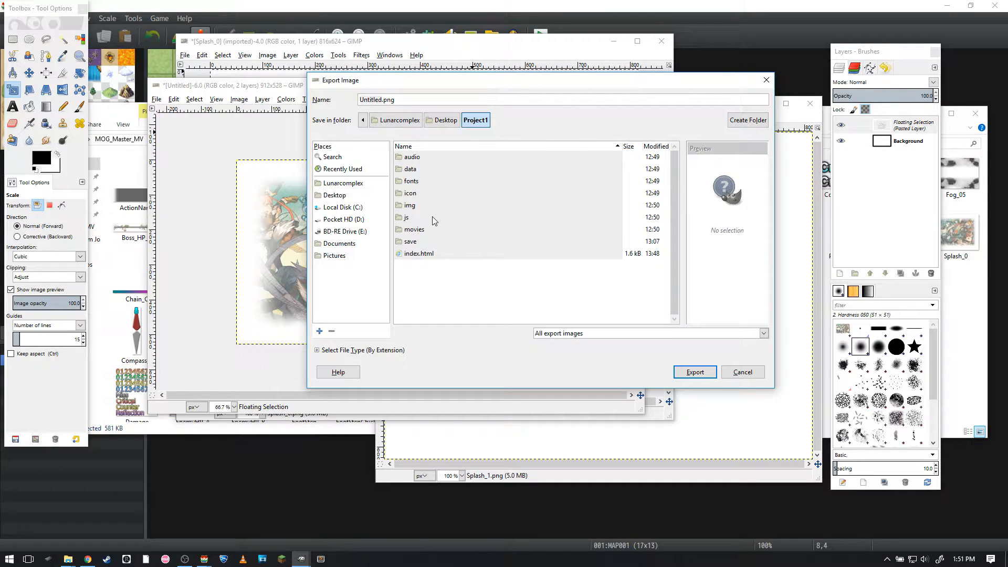
pyautogui.click(422, 207)
pyautogui.doubleClick(422, 207)
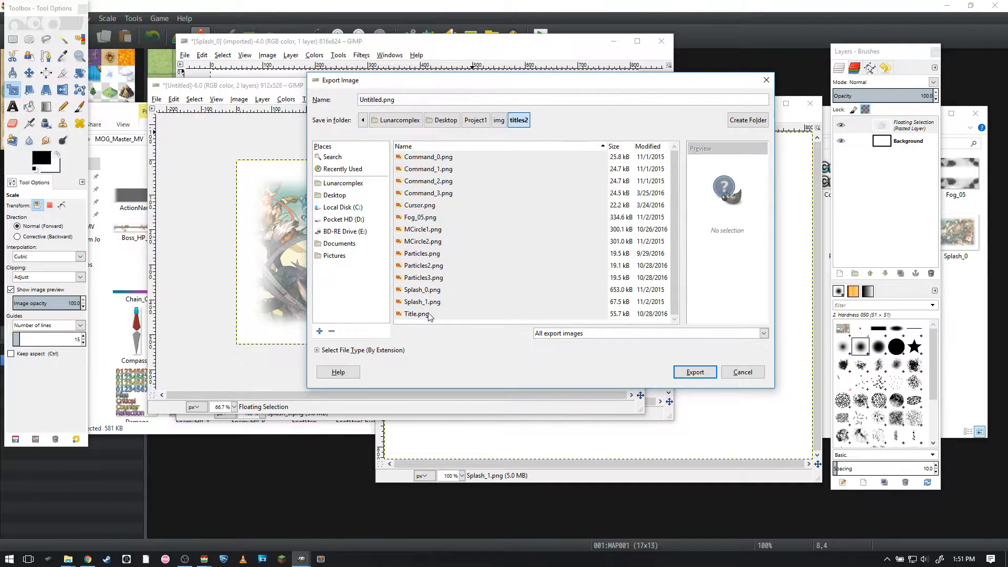
pyautogui.click(432, 289)
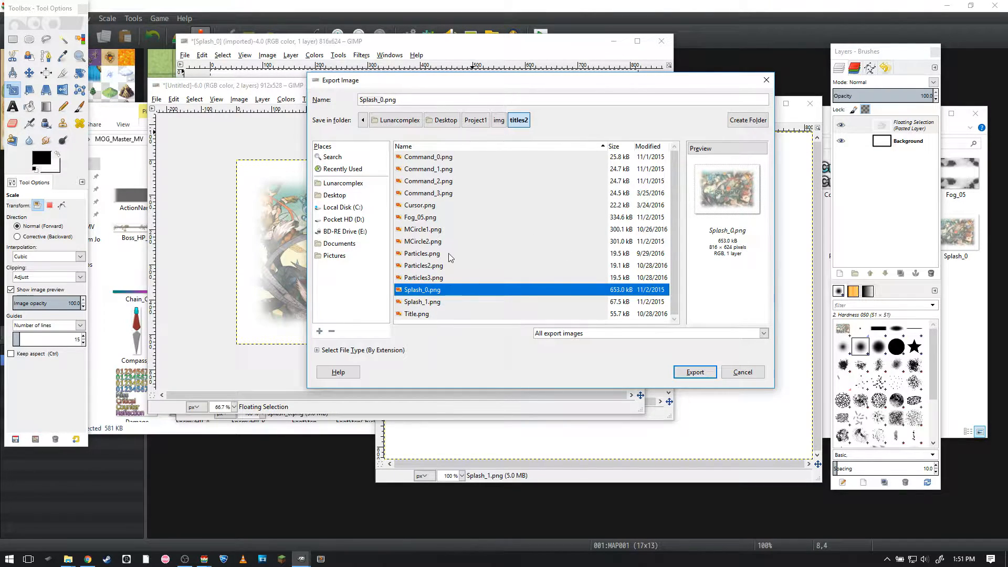
pyautogui.click(695, 372)
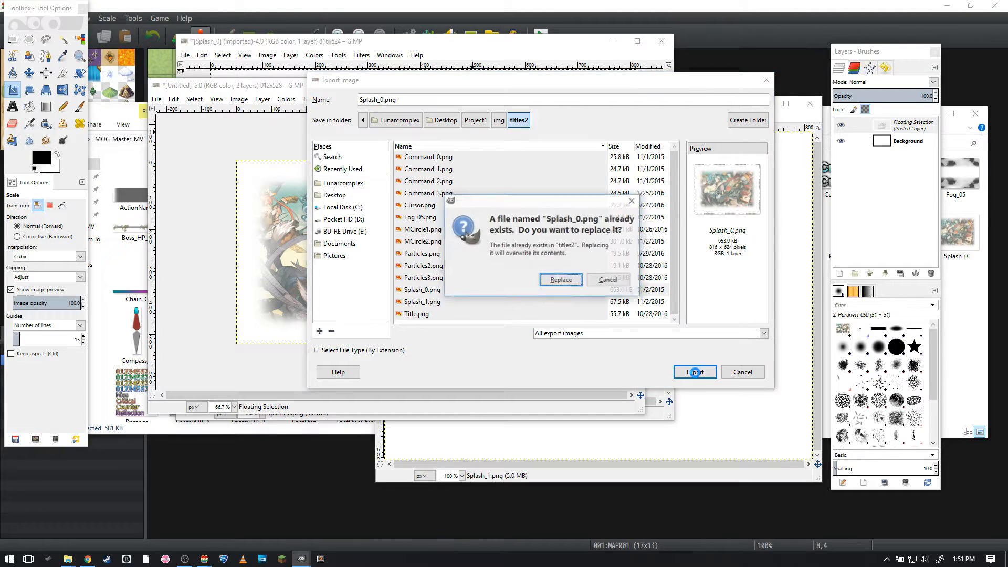
pyautogui.click(560, 282)
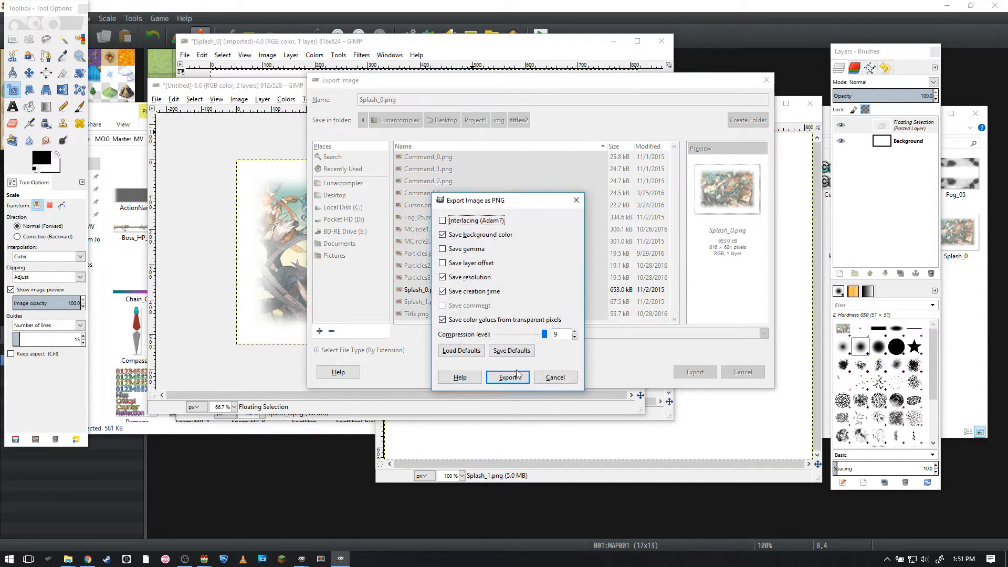
pyautogui.click(512, 377)
# Switch to RPG Maker MV and playtest the project to check the resized Splash_0 screen.
pyautogui.click(204, 559)
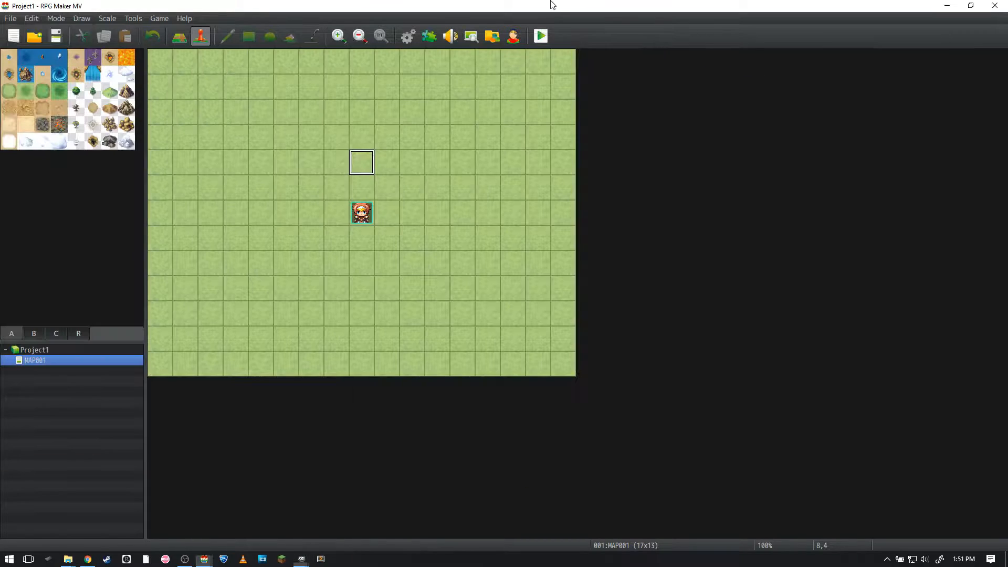
pyautogui.click(541, 36)
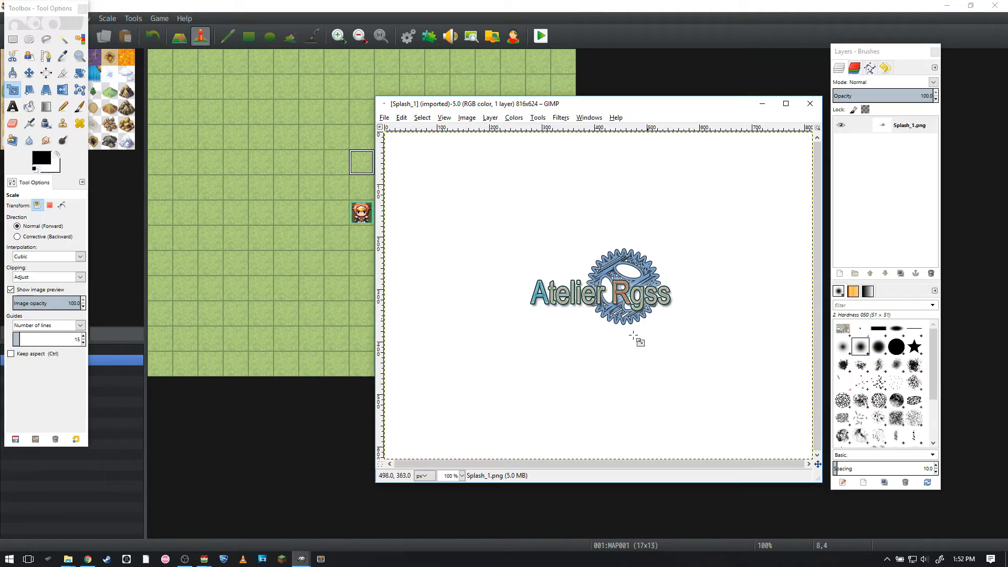
# Switch to Cool Text in the browser, find the BatmanForeverAlternate font by searching for batman, and start a White-style logo reading Lunarcomplex.
pyautogui.moveTo(577, 104); pyautogui.dragTo(554, 76)
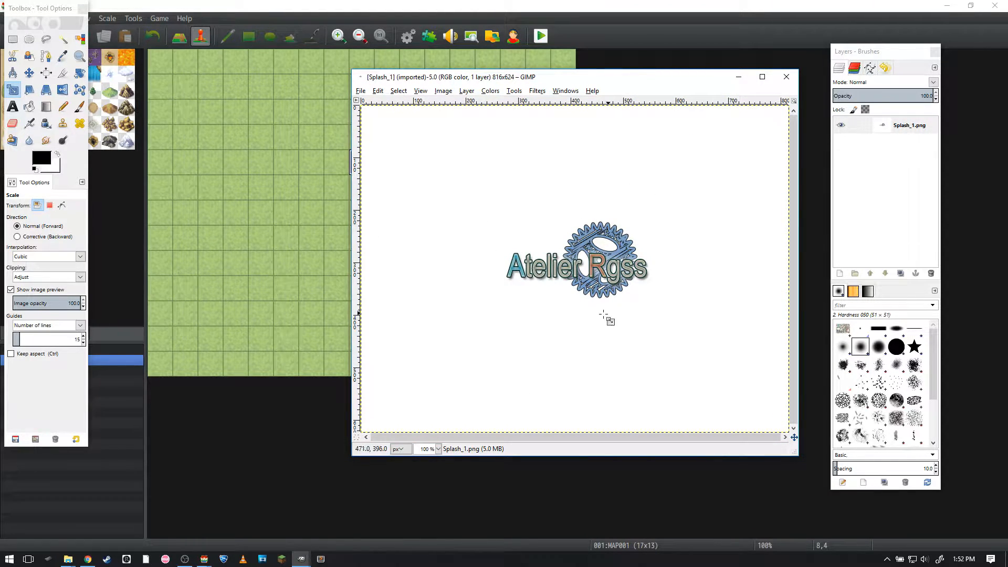
pyautogui.hotkey('alt', 'Tab')
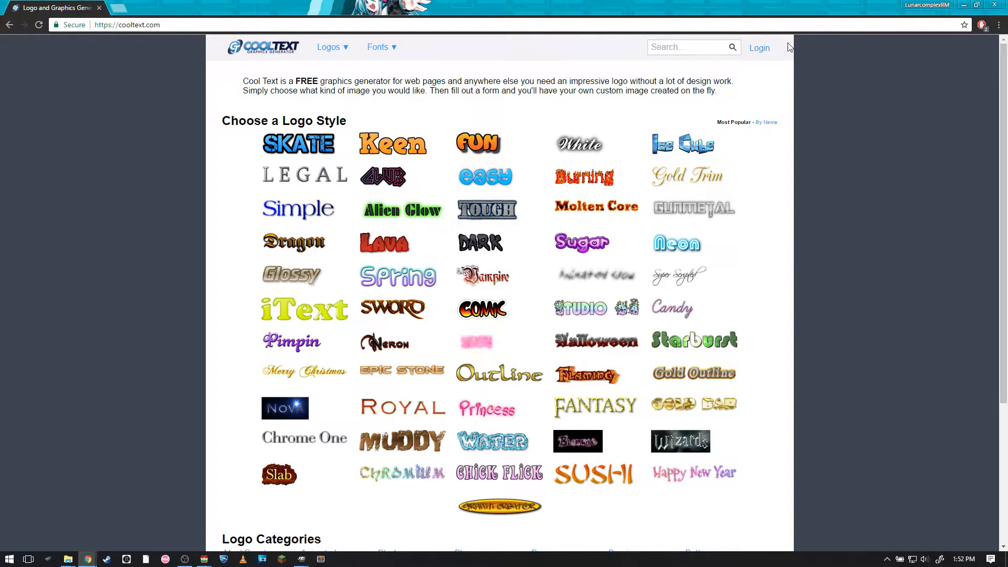
pyautogui.click(687, 48)
pyautogui.write('batman')
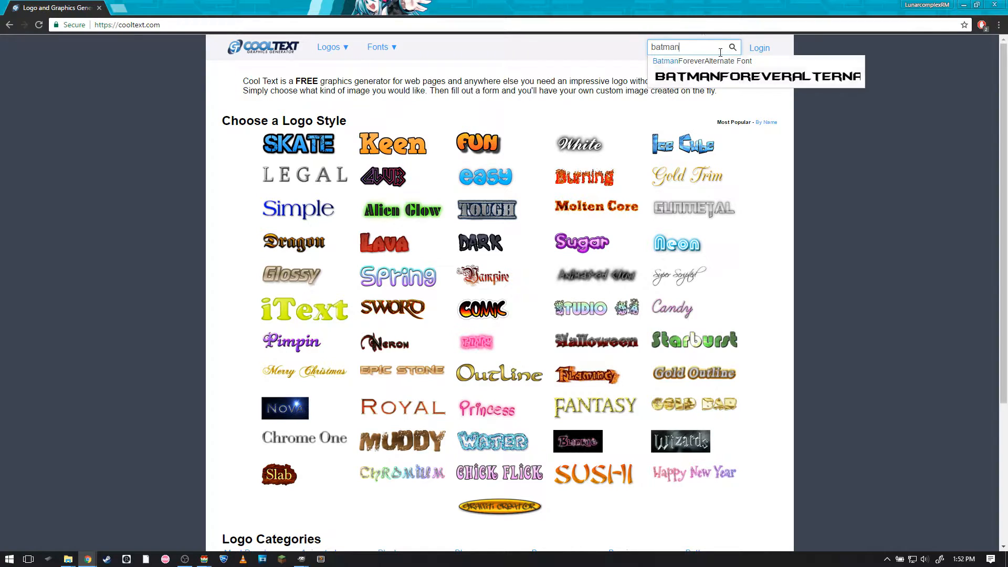
pyautogui.click(706, 66)
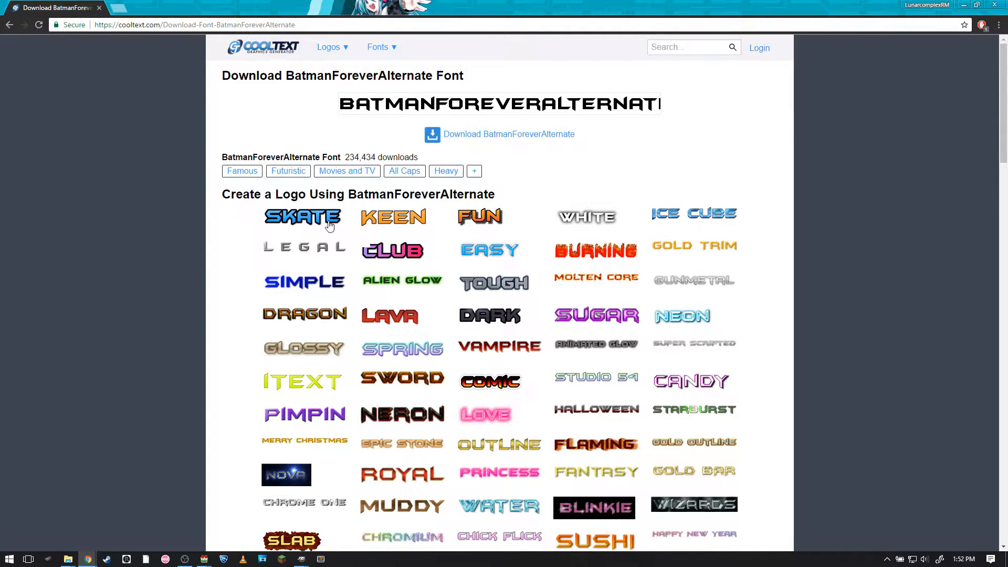
pyautogui.click(582, 219)
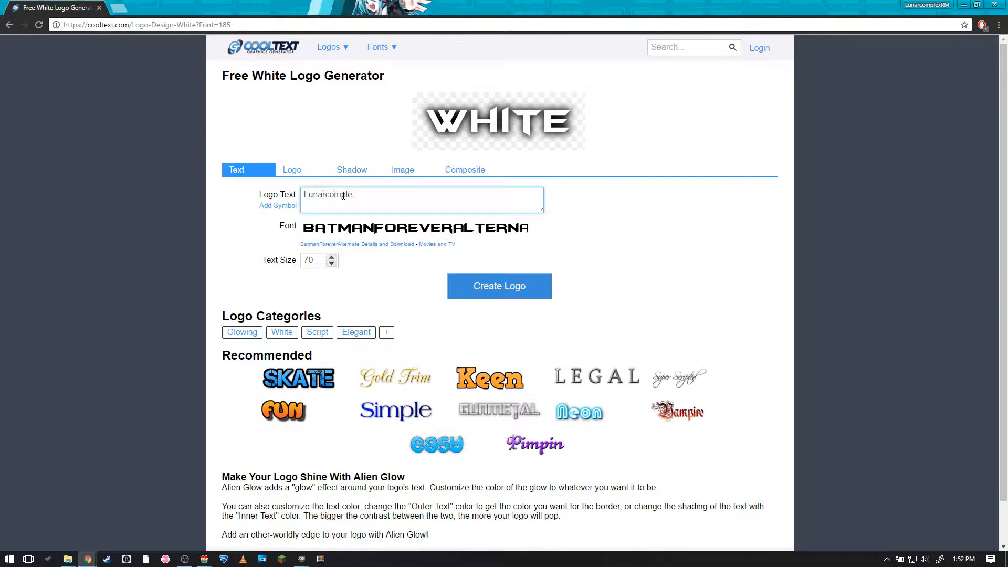
# Turn off automatic image sizing for the logo, set it to 912 wide and 528 high, and choose Centered alignment.
pyautogui.click(351, 151)
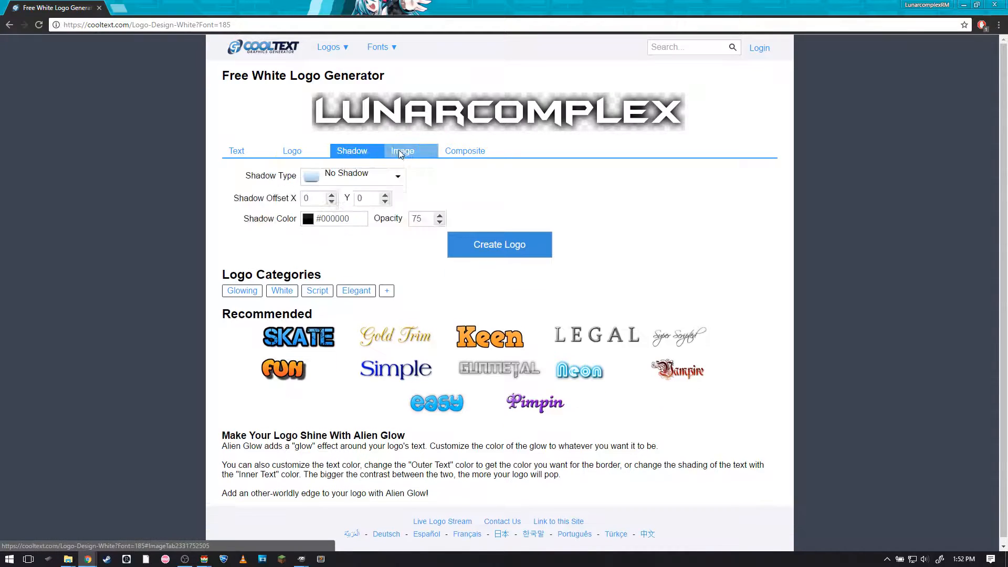
pyautogui.click(403, 150)
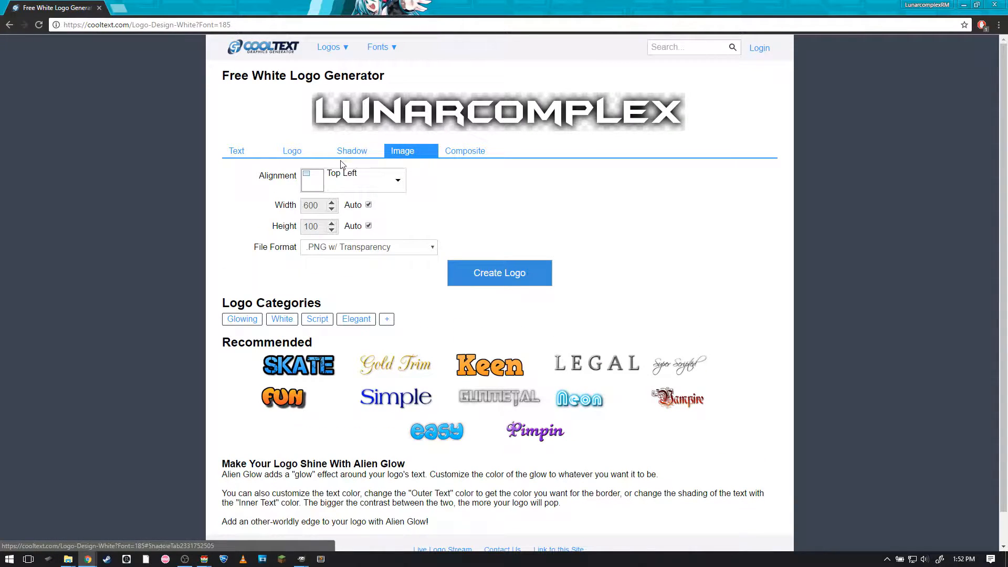
pyautogui.click(369, 206)
pyautogui.click(369, 226)
pyautogui.click(312, 193)
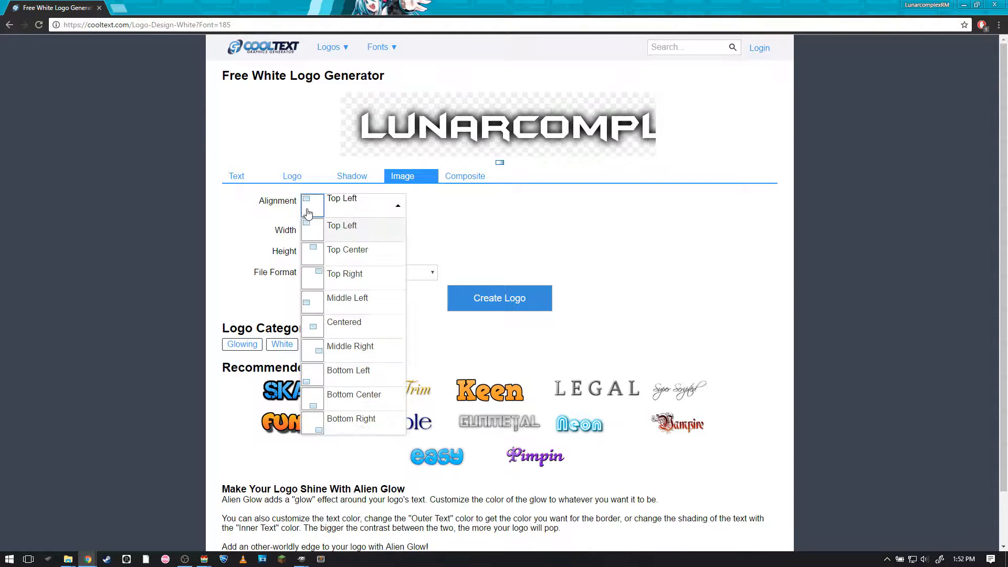
pyautogui.click(311, 221)
pyautogui.doubleClick(311, 221)
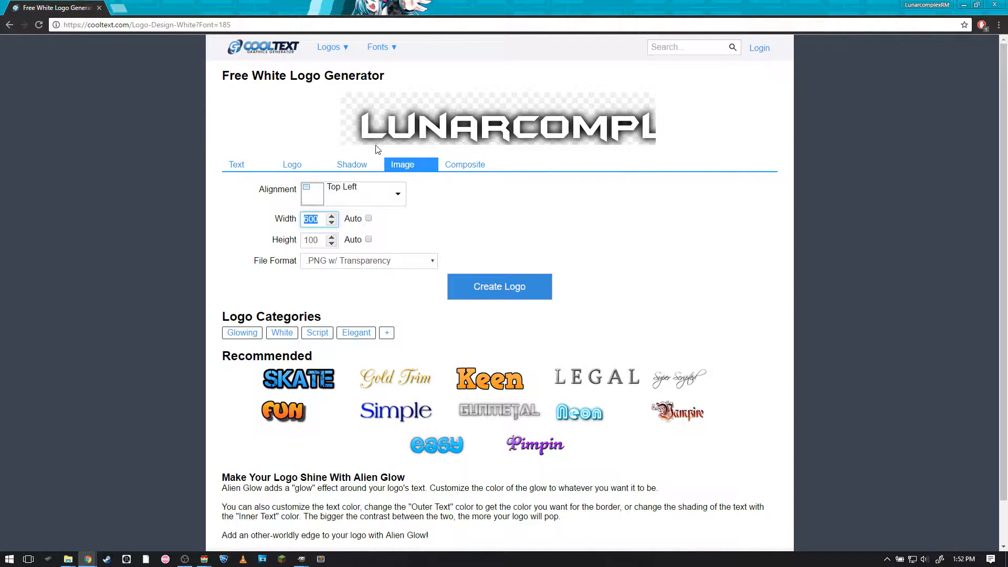
pyautogui.press('Tab')
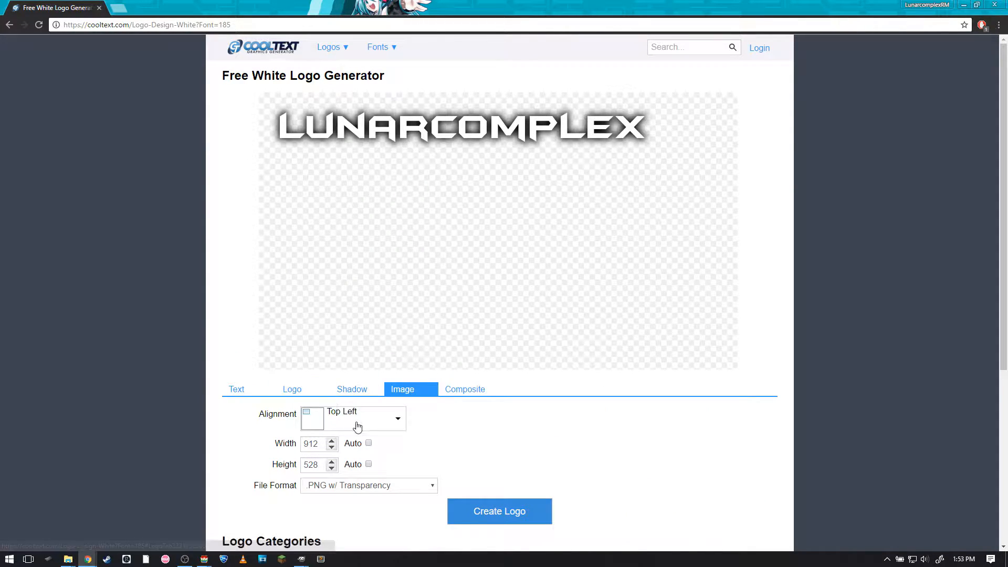
pyautogui.click(362, 427)
pyautogui.click(343, 535)
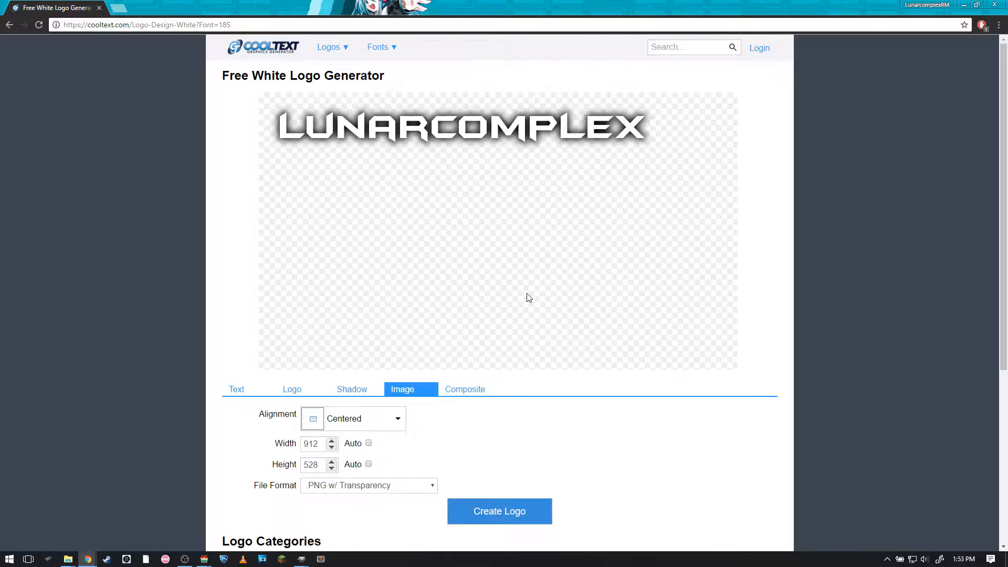
# Bring up the titles2 folder beside the browser and save the generated logo image into it.
pyautogui.moveTo(504, 233); pyautogui.dragTo(399, 211)
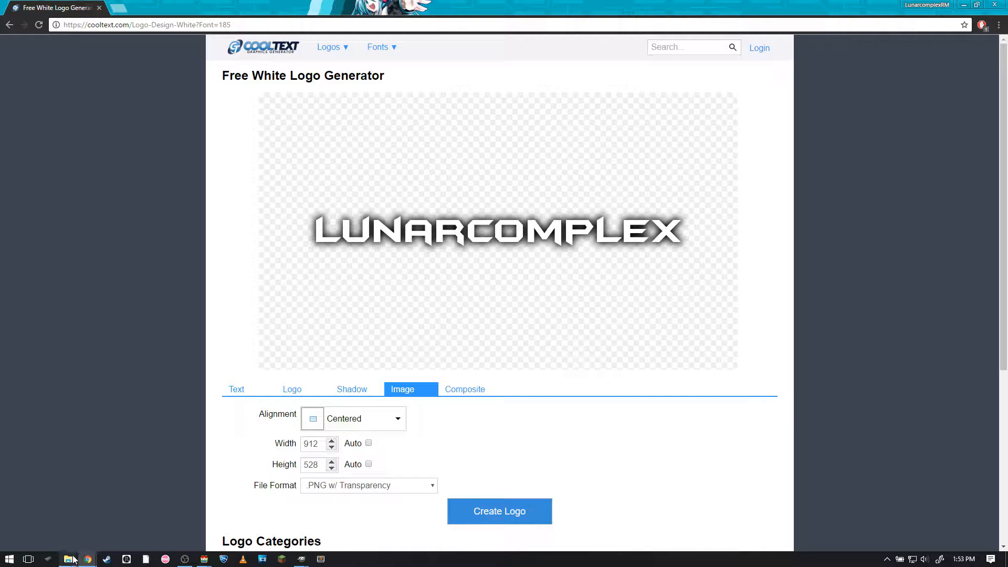
pyautogui.moveTo(71, 557)
pyautogui.click(135, 513)
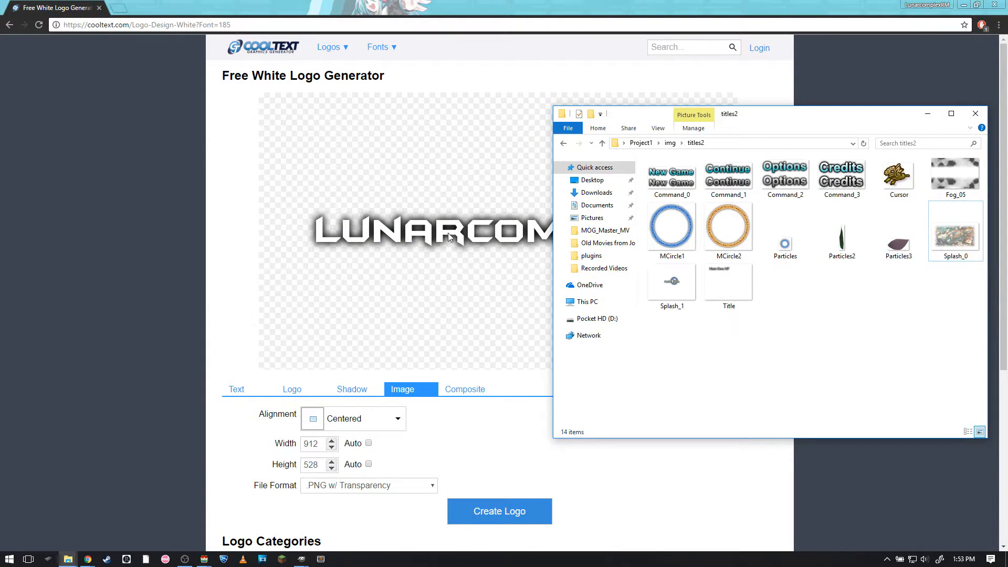
pyautogui.press('super+Left')
pyautogui.moveTo(449, 234); pyautogui.dragTo(827, 361)
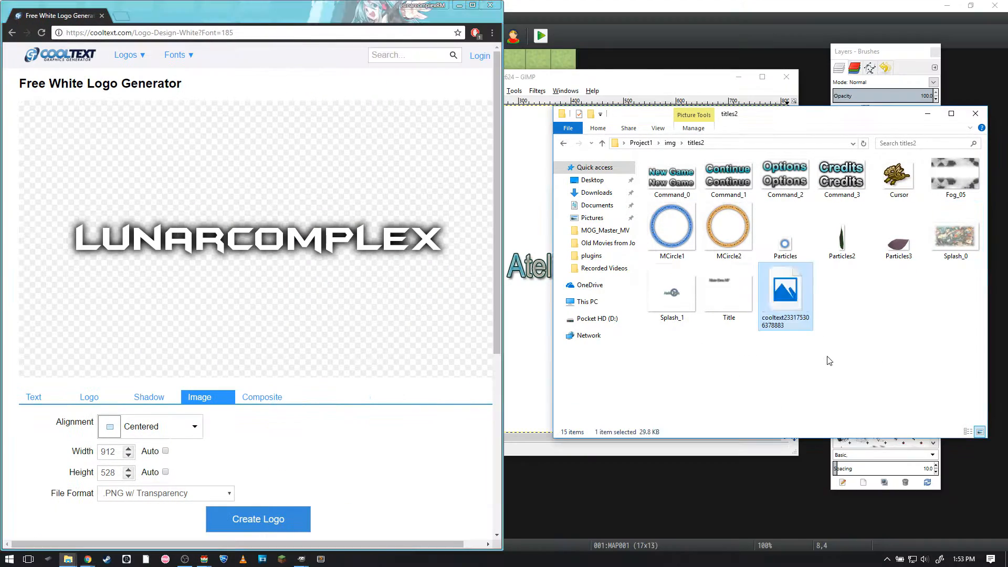
# Switch to GIMP and open the cooltext233175306378883.png logo from the titles2 folder.
pyautogui.click(555, 92)
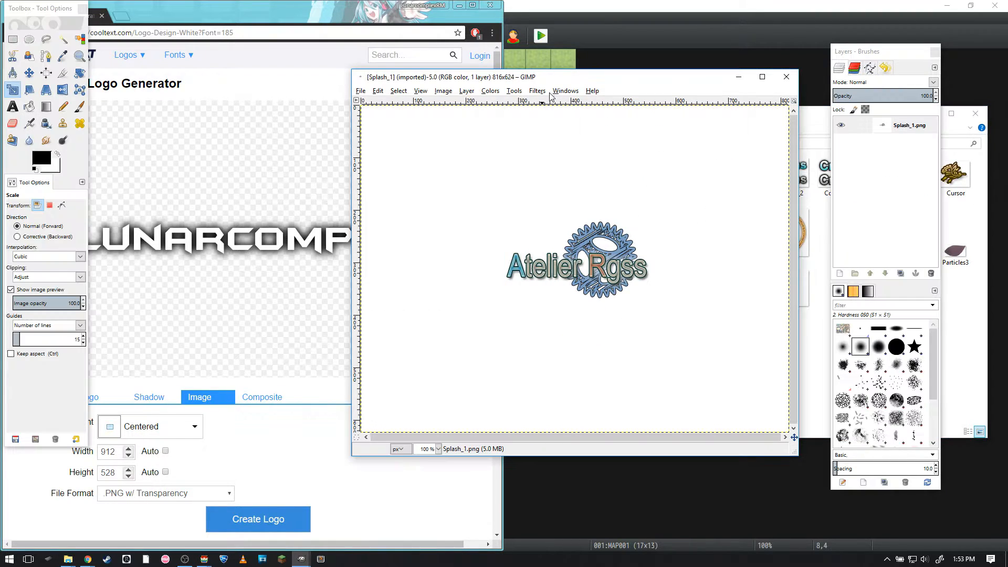
pyautogui.hotkey('ctrl', 'o')
pyautogui.doubleClick(178, 121)
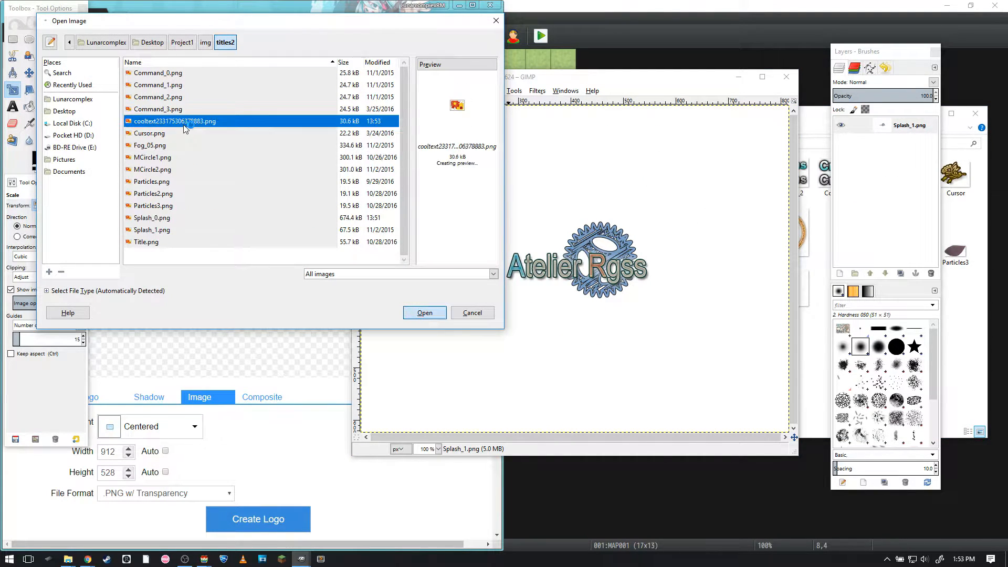
pyautogui.moveTo(348, 88); pyautogui.dragTo(490, 89)
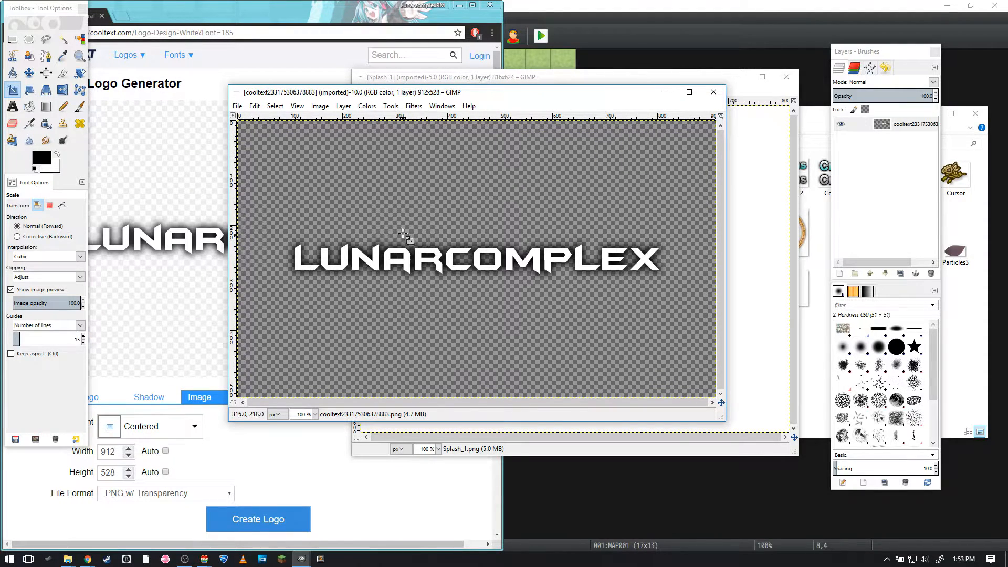
# Export the logo image to titles2 as Splash_1.png, replacing the existing file with the default PNG options.
pyautogui.hotkey('shift', 'ctrl', 'e')
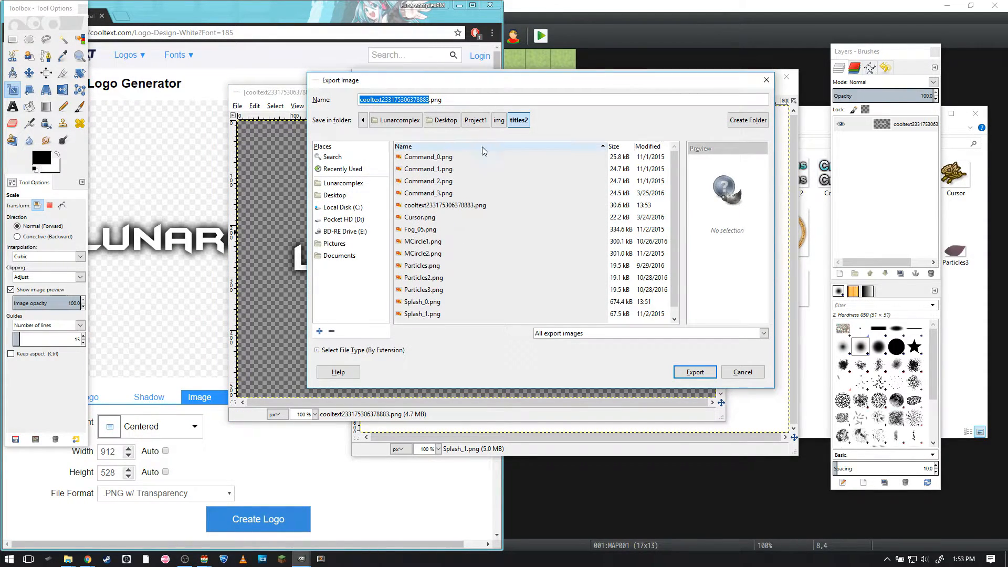
pyautogui.click(427, 314)
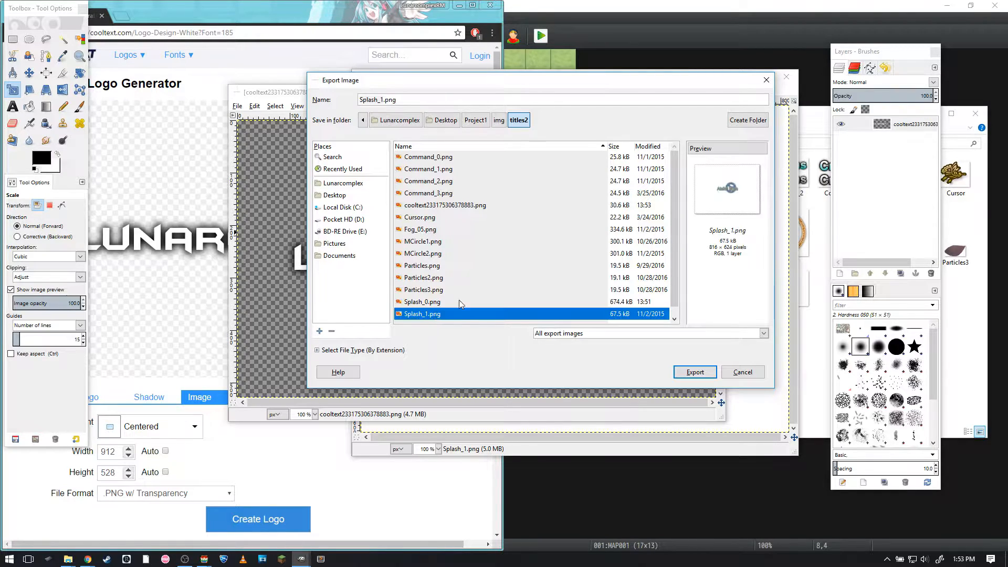
pyautogui.press('Return')
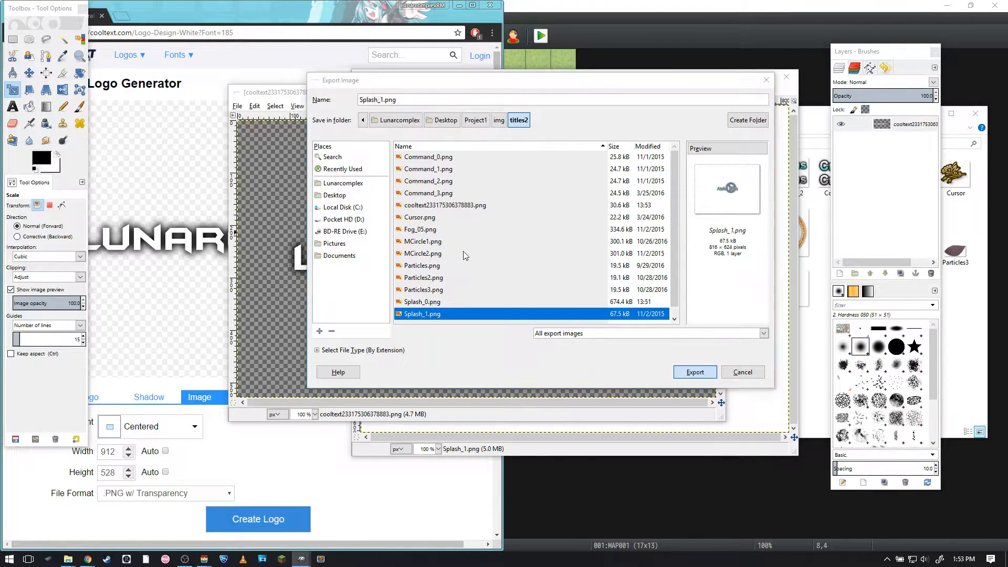
pyautogui.click(561, 280)
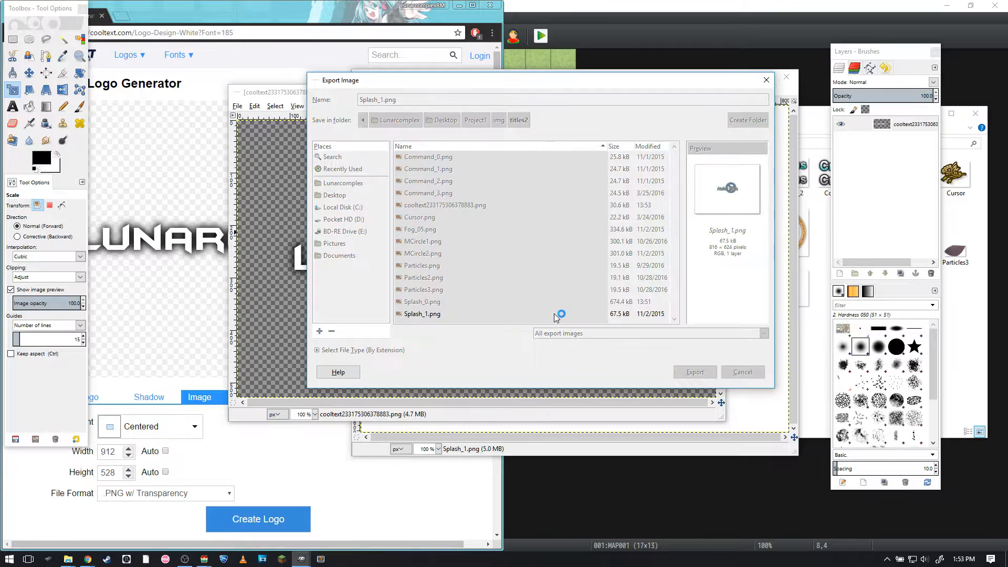
pyautogui.click(507, 379)
# Switch to RPG Maker MV, playtest Project1 to check the Lunarcomplex logo splash, and close the game.
pyautogui.click(427, 6)
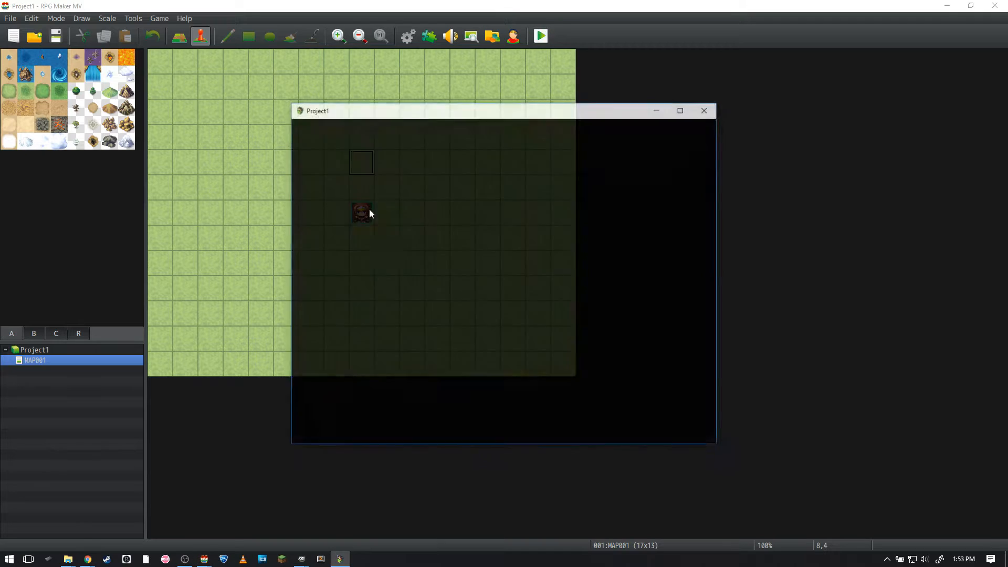
pyautogui.click(541, 36)
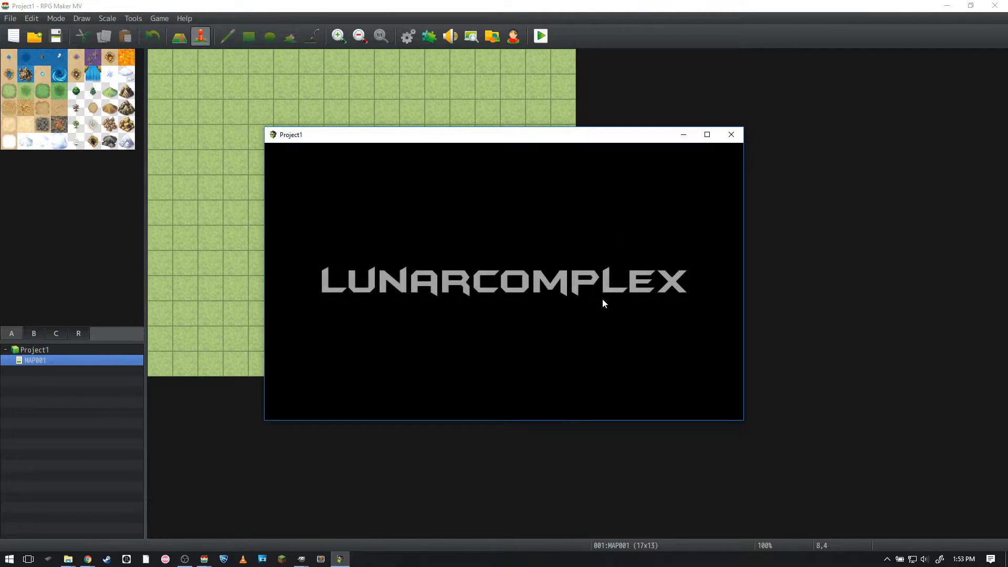
pyautogui.hotkey('alt', 'F4')
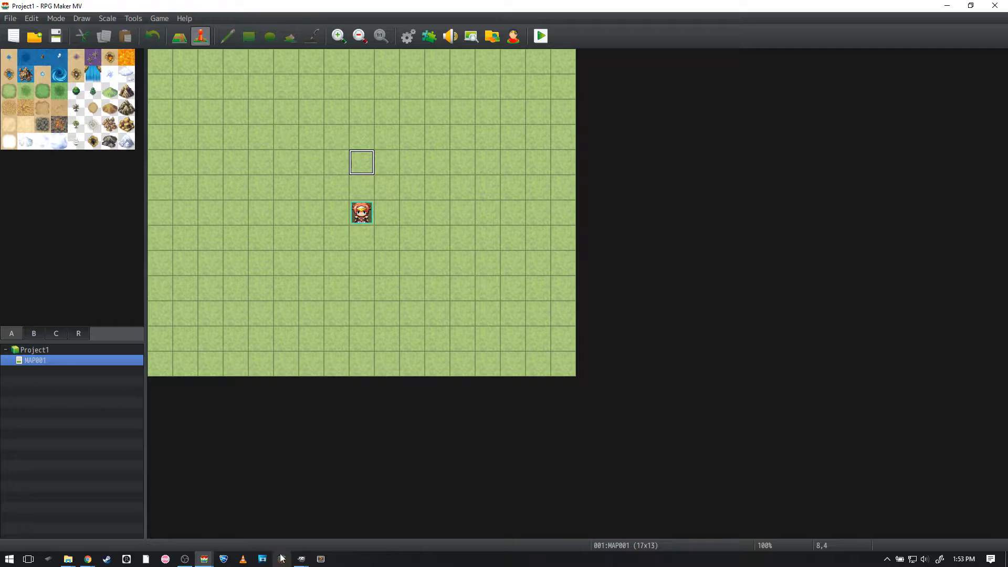
pyautogui.moveTo(301, 559)
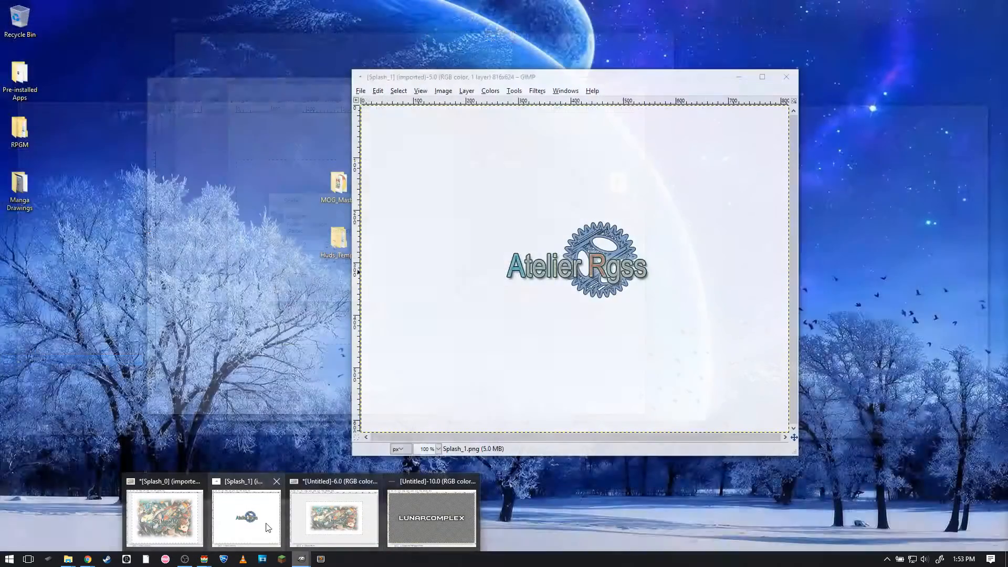
pyautogui.click(244, 519)
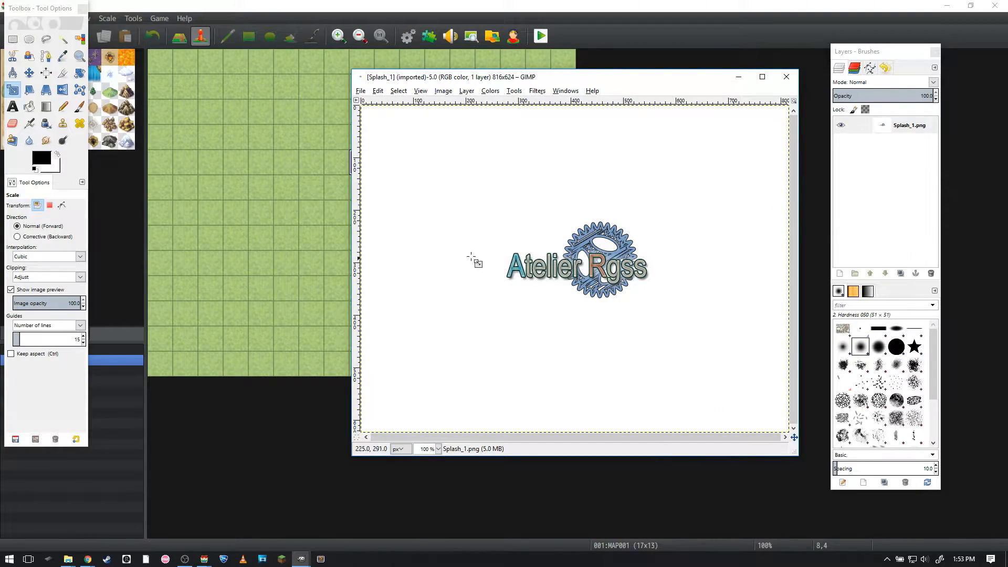
pyautogui.hotkey('ctrl', 'n')
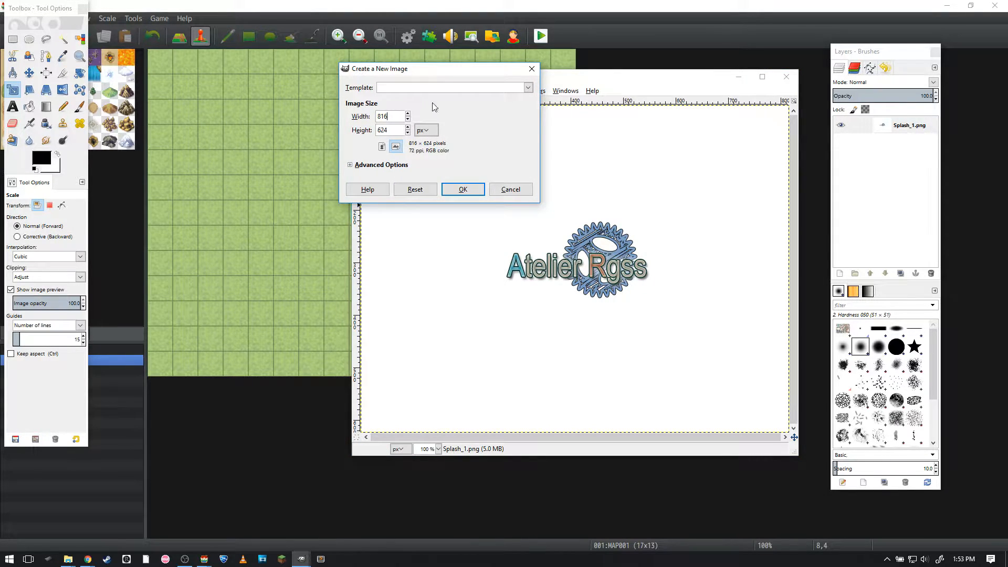
pyautogui.click(499, 191)
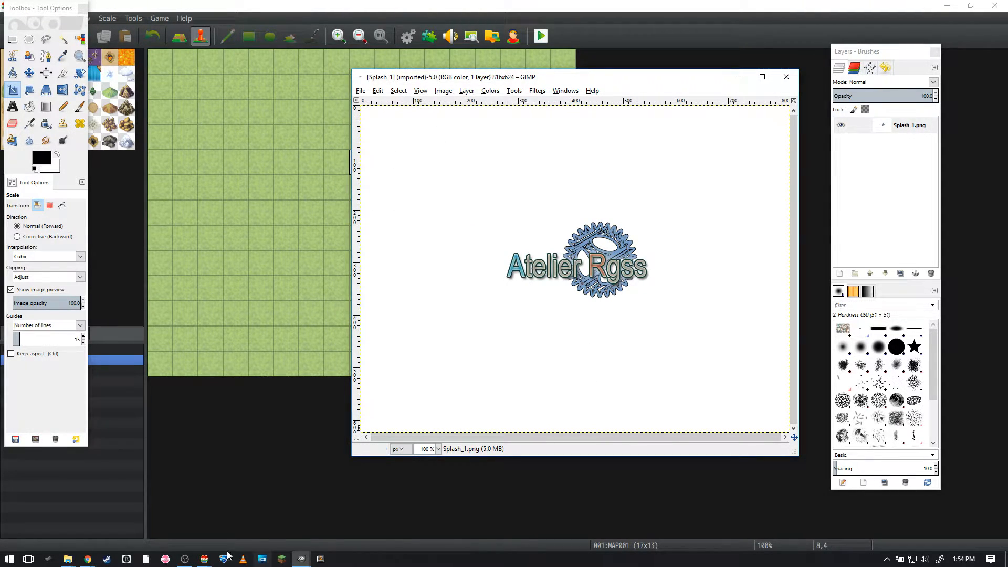
# Bring up the Lunarcomplex logo image in GIMP and create a new blank 912x528 image with a white background.
pyautogui.moveTo(300, 559)
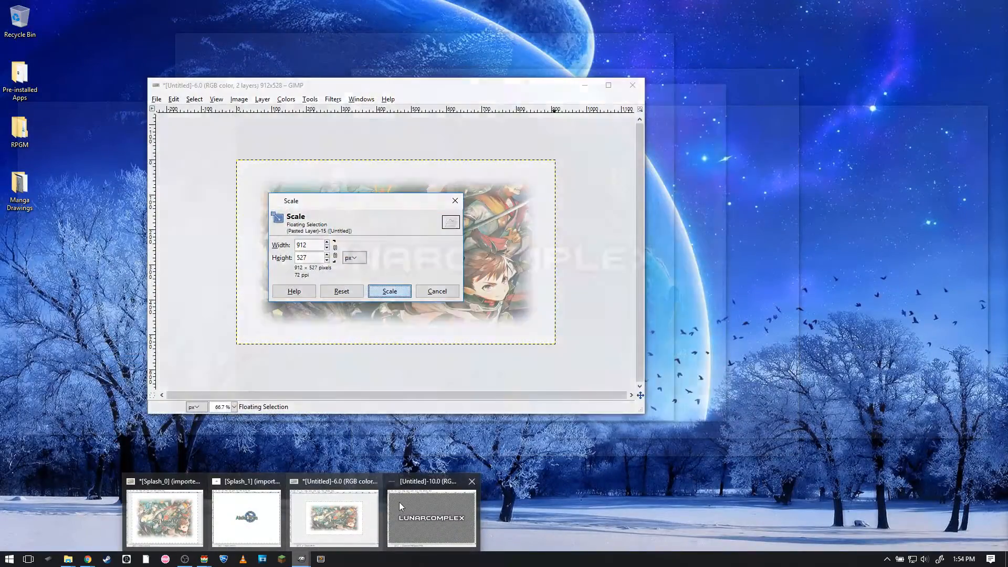
pyautogui.click(406, 505)
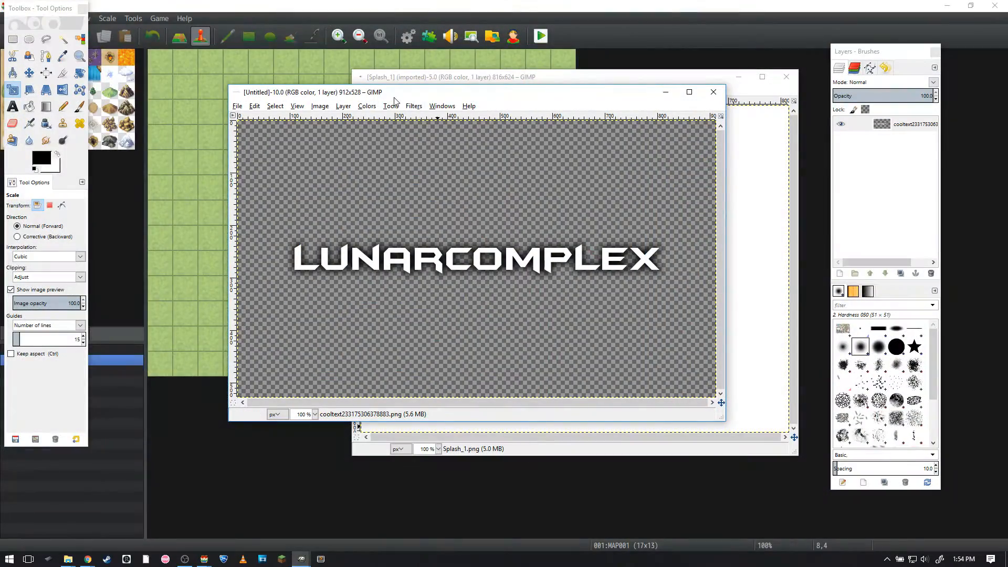
pyautogui.hotkey('ctrl', 'n')
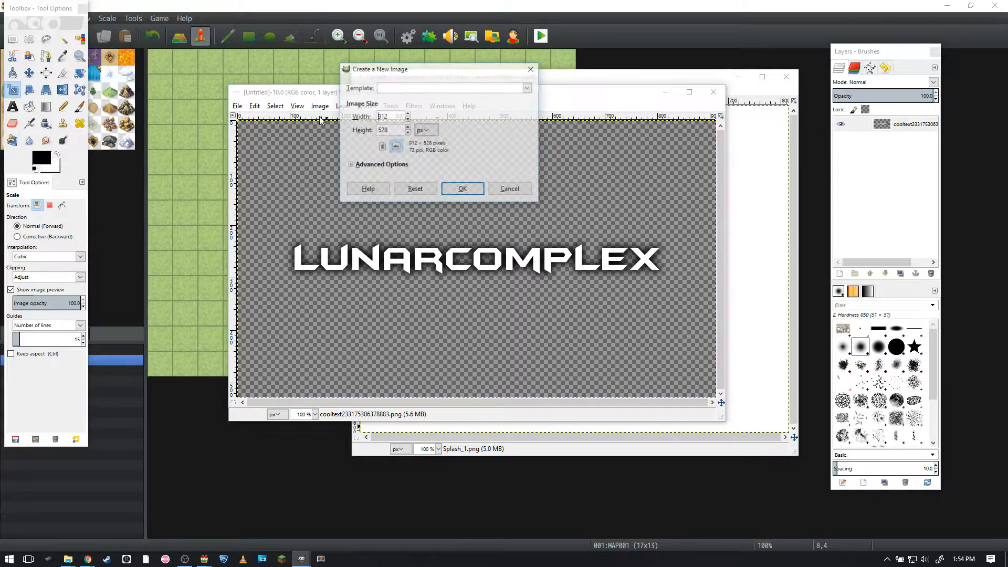
pyautogui.click(457, 189)
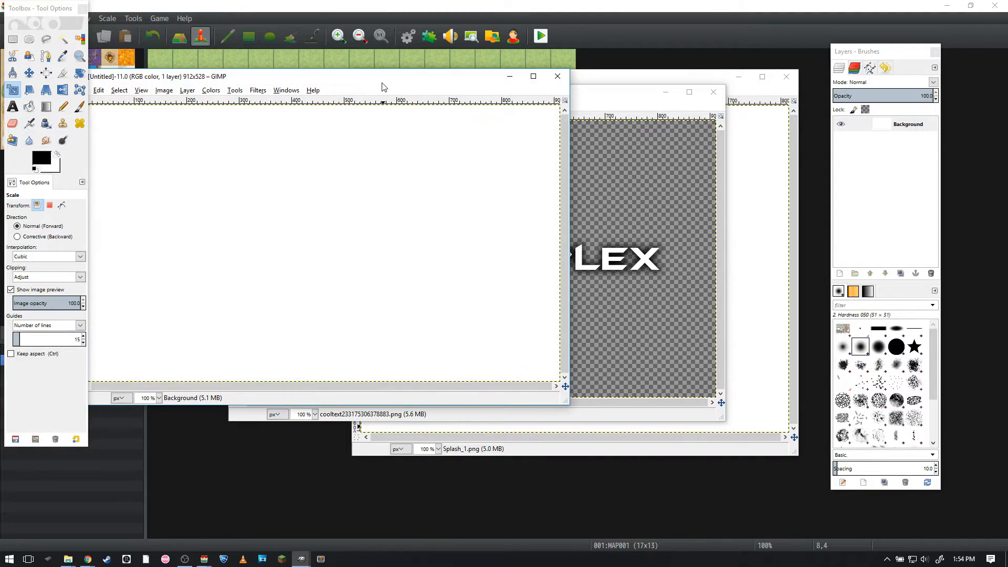
pyautogui.keyDown('ctrl'); pyautogui.scroll(-1, 441, 265); pyautogui.keyUp('ctrl')
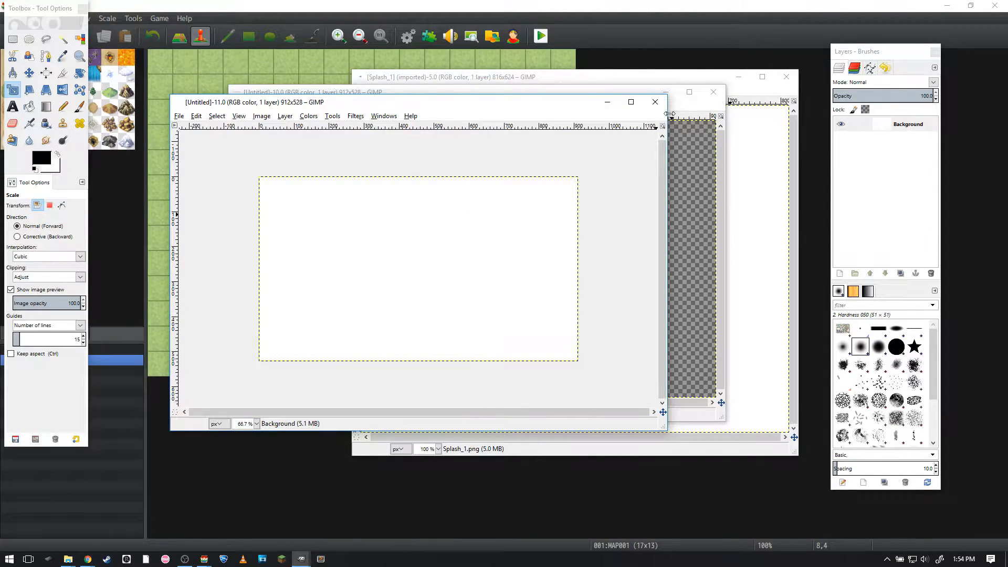
# Copy the entire Lunarcomplex logo image, paste it onto the new white 912x528 image, and anchor it to the background.
pyautogui.click(709, 112)
pyautogui.press('r')
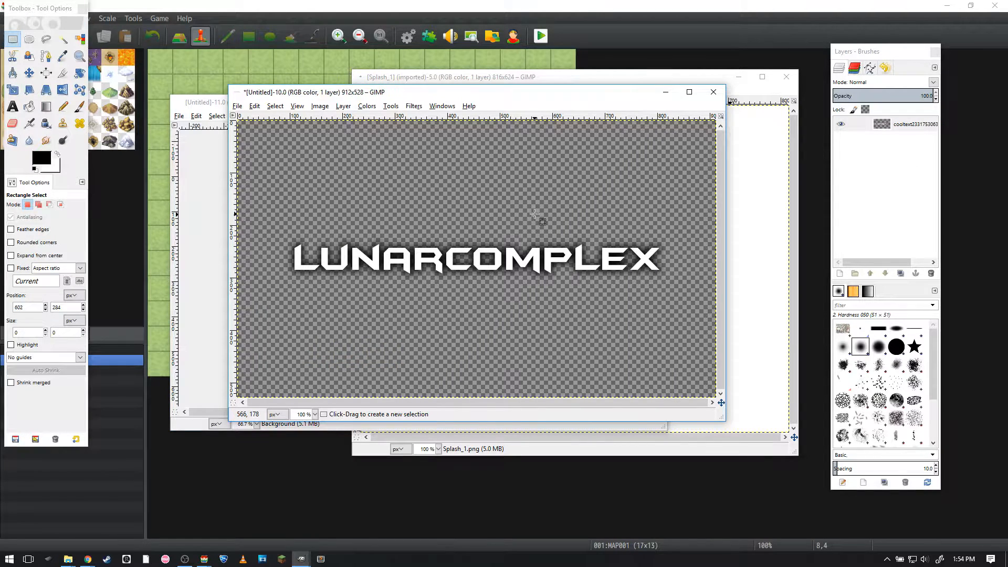
pyautogui.press('ctrl')
pyautogui.hotkey('ctrl', 'a')
pyautogui.hotkey('ctrl', 'c')
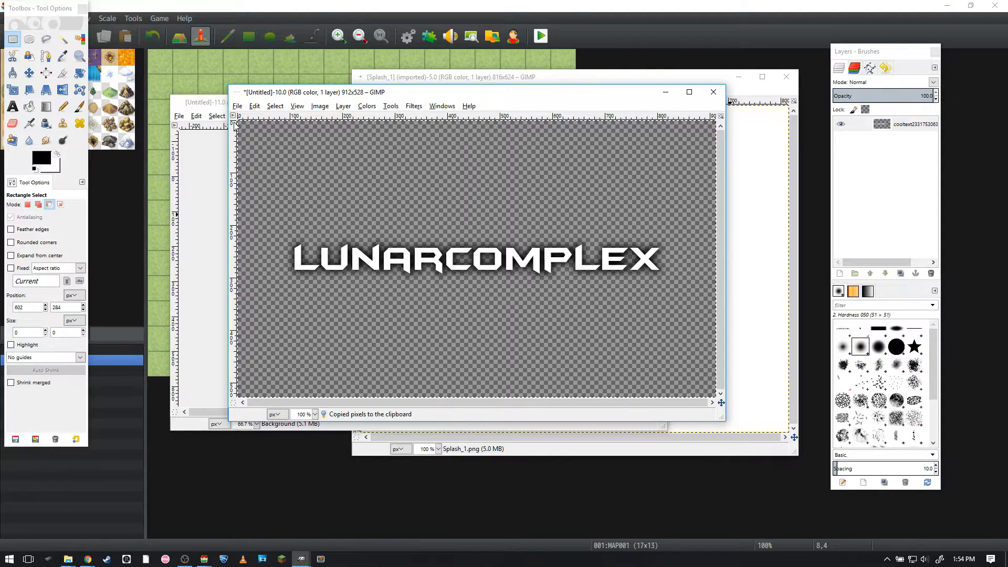
pyautogui.click(207, 102)
pyautogui.click(340, 246)
pyautogui.hotkey('ctrl', 'v')
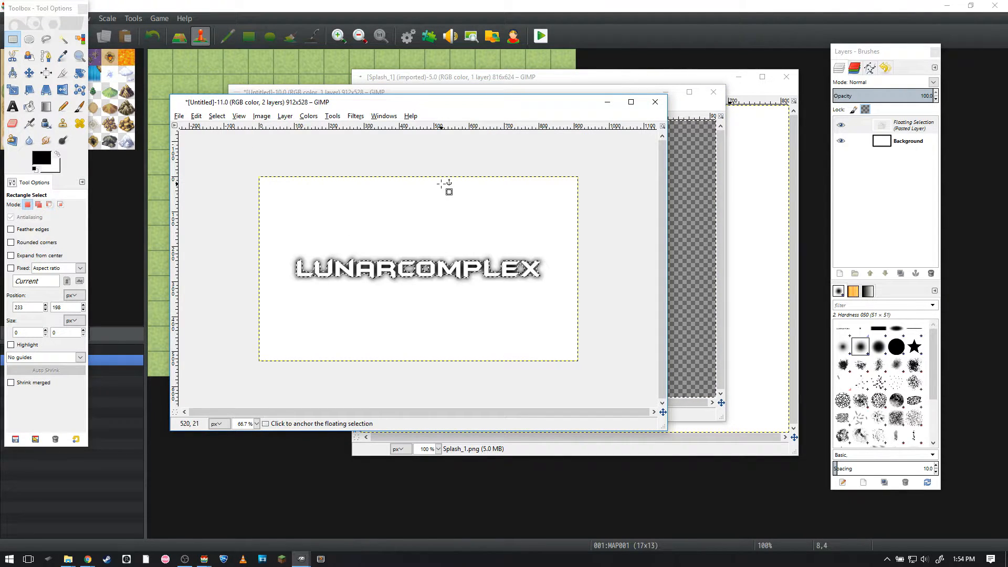
pyautogui.click(503, 187)
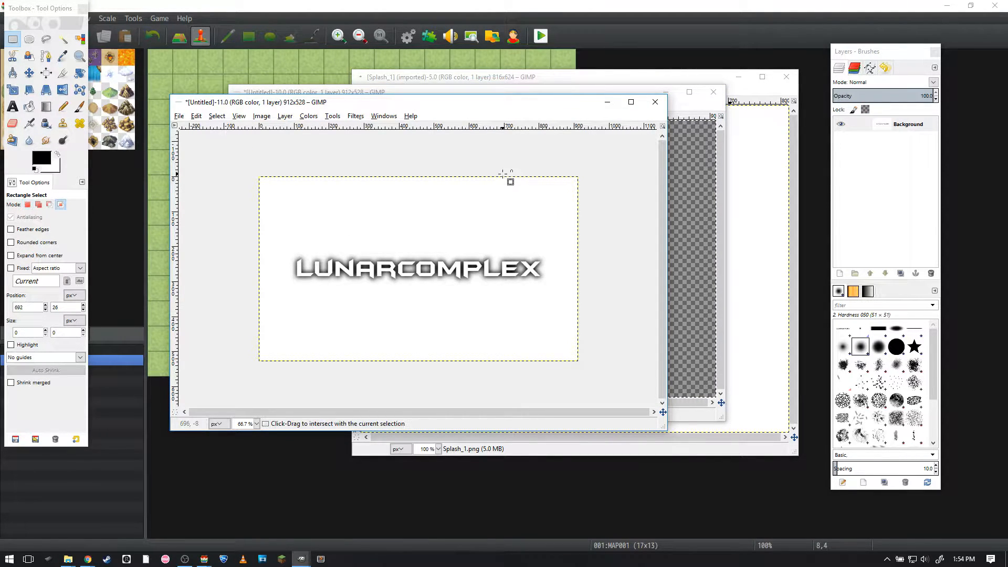
# Export the white-background logo image to the titles2 folder as Splash_1.png, replacing the existing file.
pyautogui.hotkey('ctrl', 'shift', 'e')
pyautogui.doubleClick(405, 317)
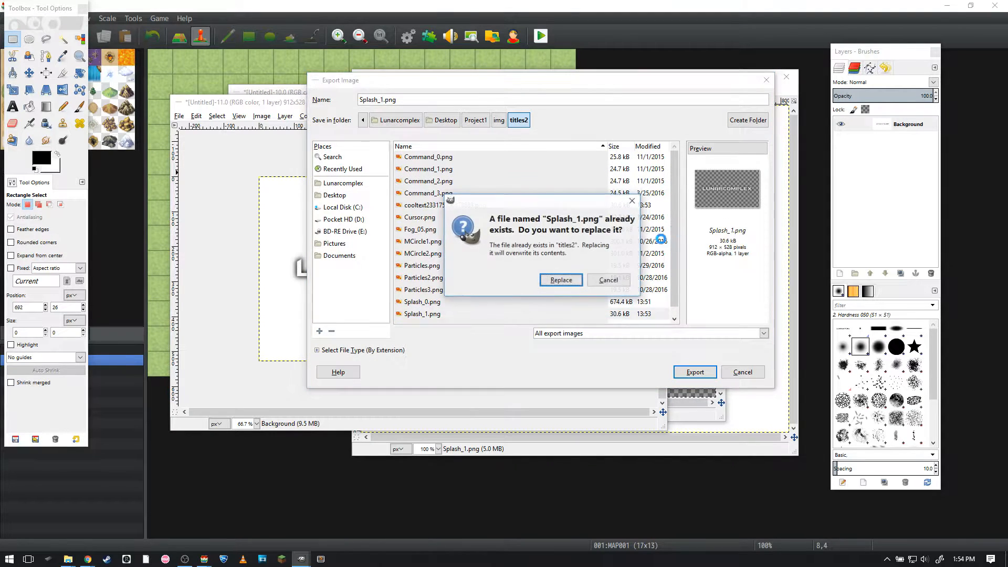
pyautogui.click(561, 279)
pyautogui.click(514, 382)
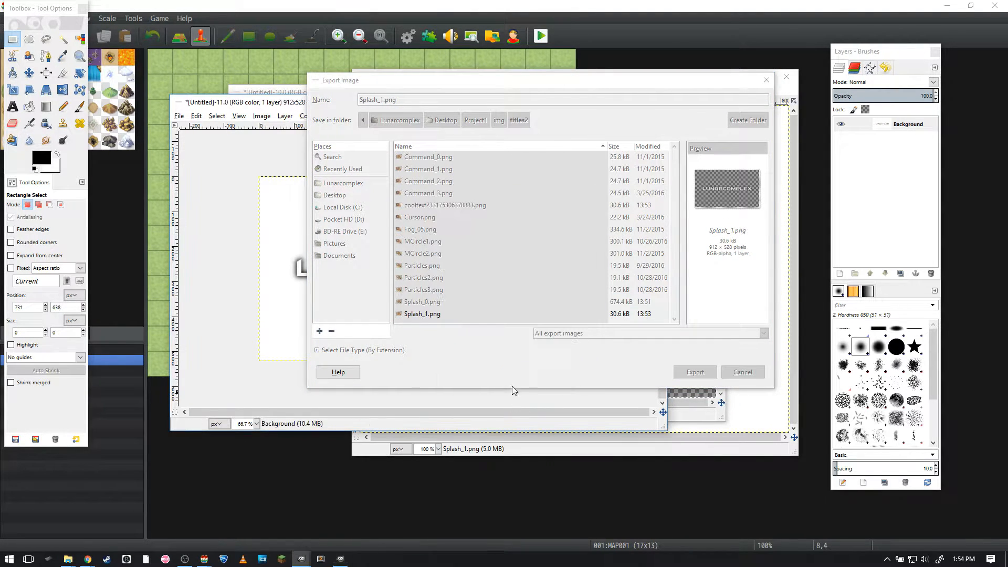
pyautogui.click(341, 557)
pyautogui.click(507, 379)
# Playtest Project1 in RPG Maker MV through to the title screen to check the white-background splash, and close the game.
pyautogui.hotkey('ctrl', 'r')
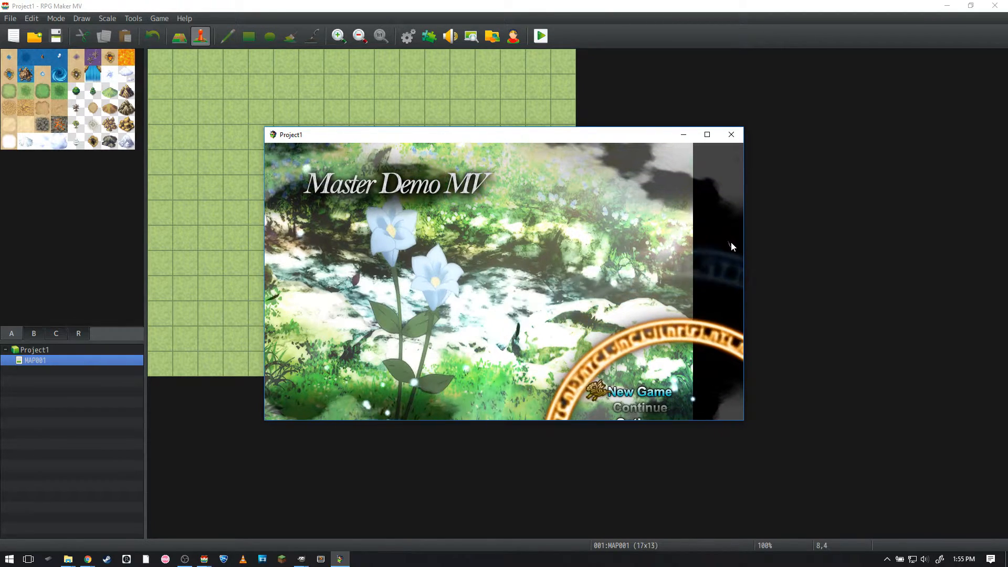
pyautogui.hotkey('alt', 'F4')
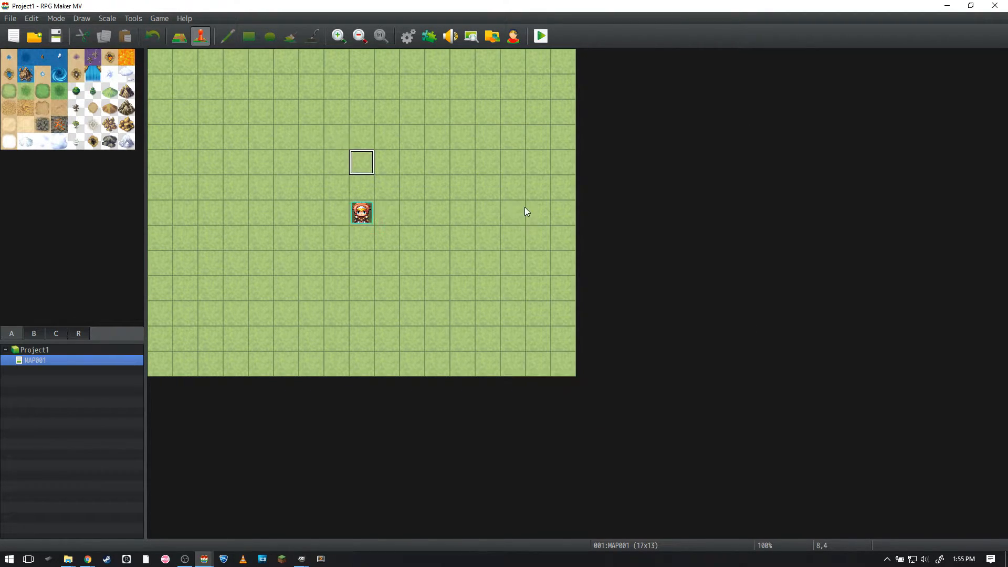
pyautogui.click(362, 213)
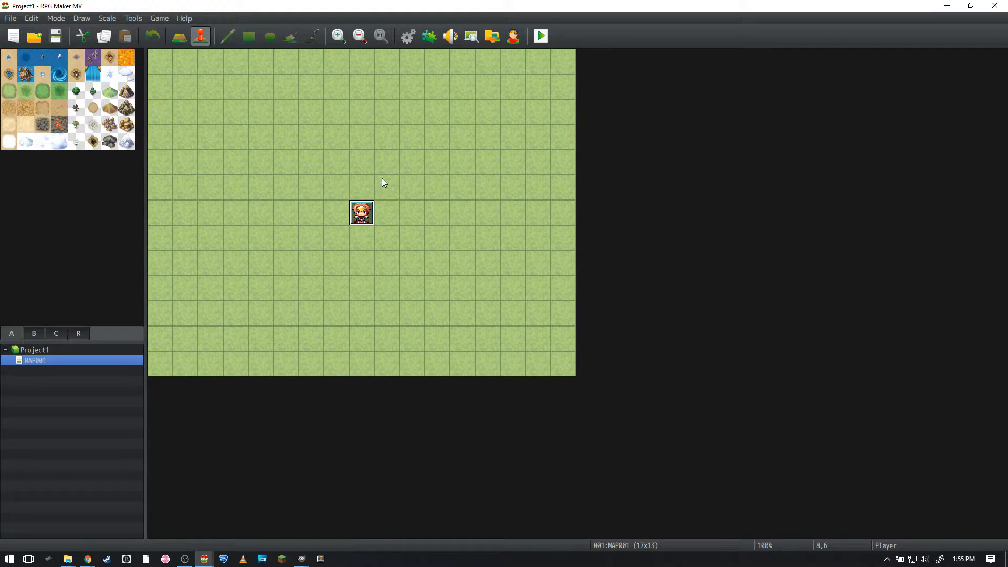
pyautogui.click(369, 192)
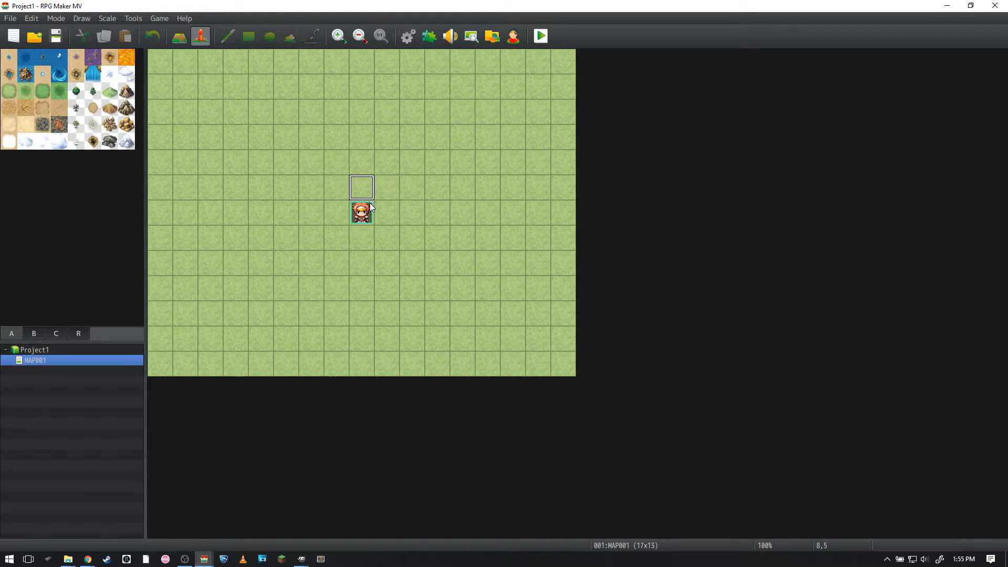
pyautogui.click(368, 209)
pyautogui.click(369, 194)
pyautogui.click(362, 213)
# Review the MOG_TitleSplashScreen plugin's duration, fade and Full Screen Mode parameters, keeping Full Screen Mode at false.
pyautogui.click(429, 35)
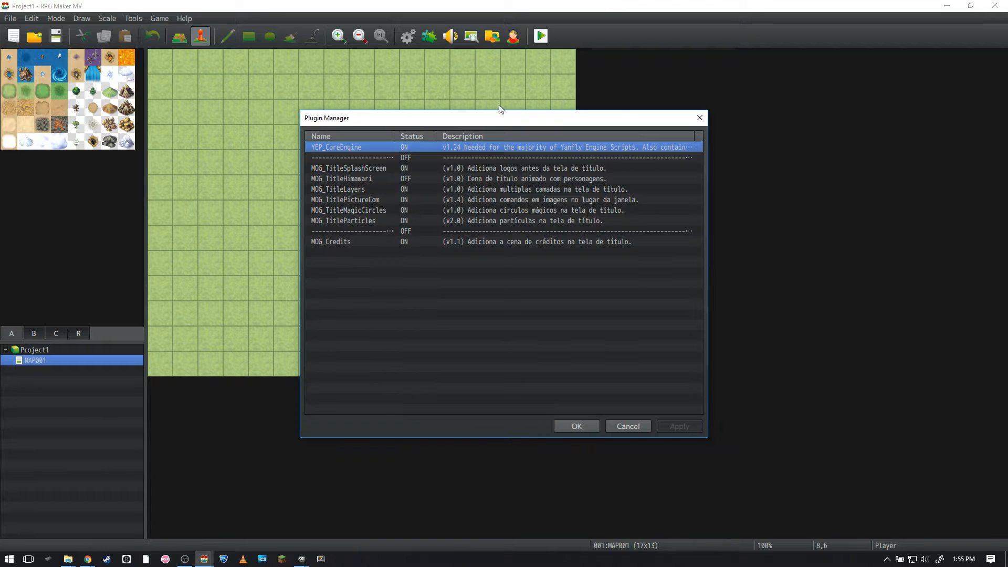
pyautogui.doubleClick(367, 169)
pyautogui.click(488, 303)
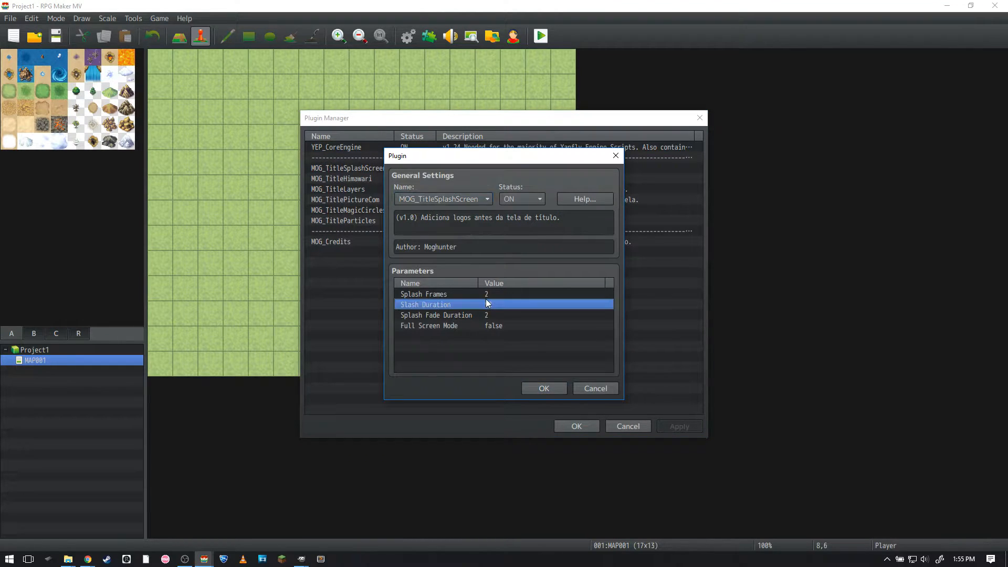
pyautogui.click(497, 316)
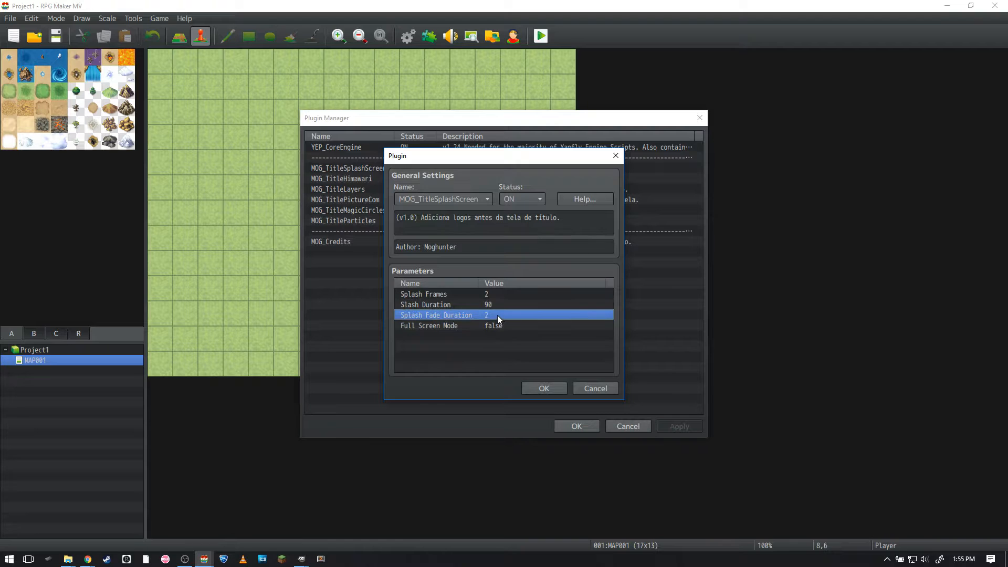
pyautogui.click(492, 326)
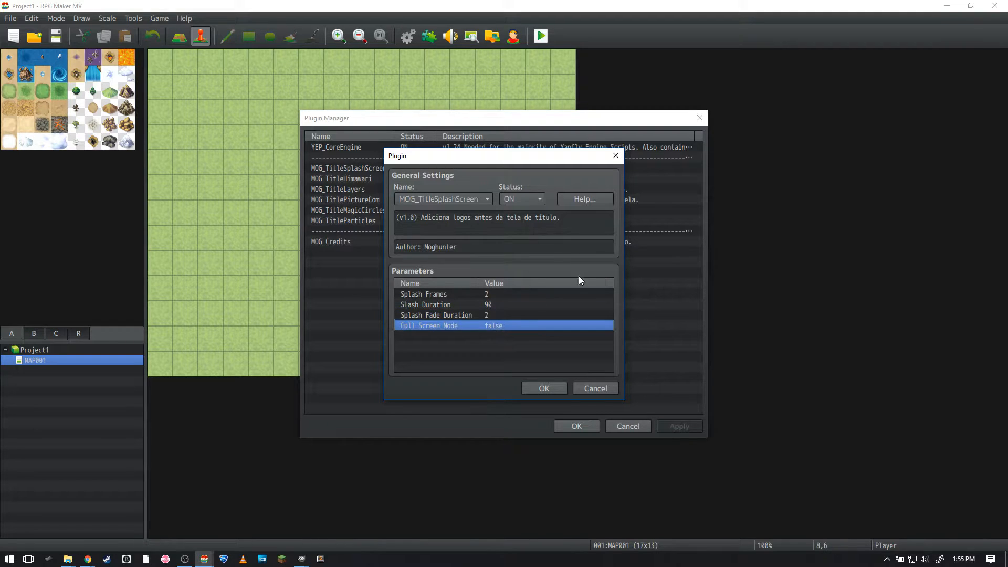
pyautogui.doubleClick(499, 326)
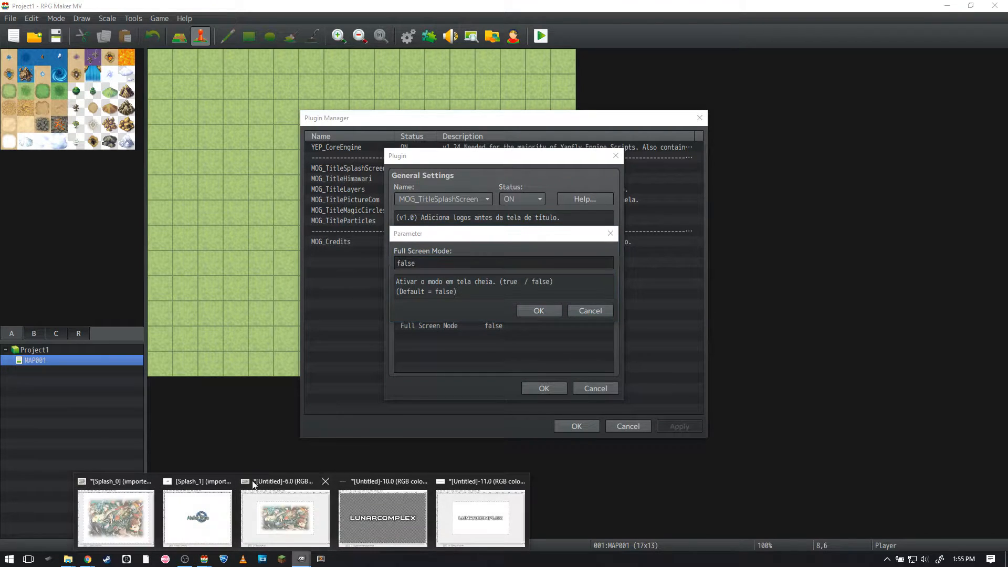
pyautogui.press('Return')
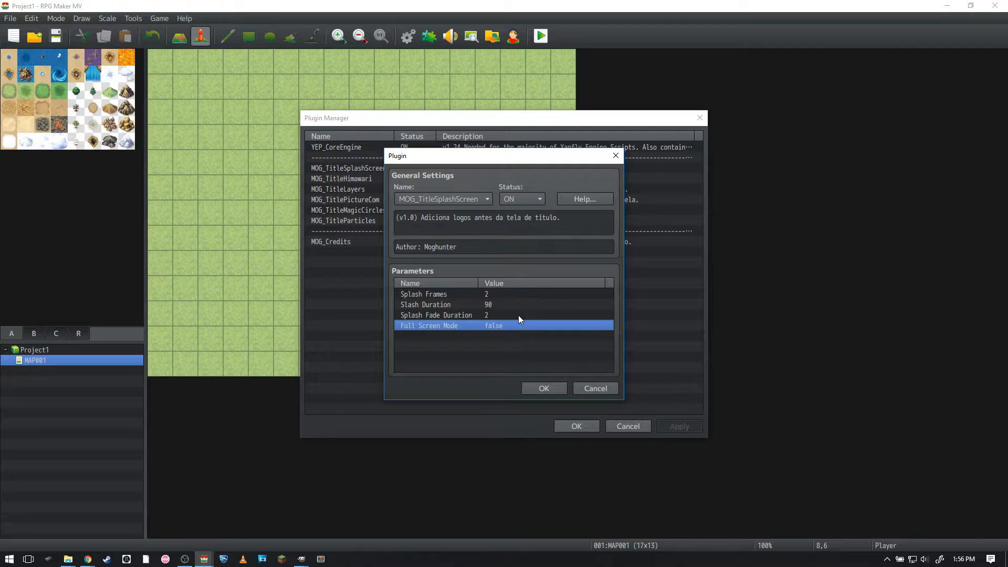
pyautogui.click(529, 390)
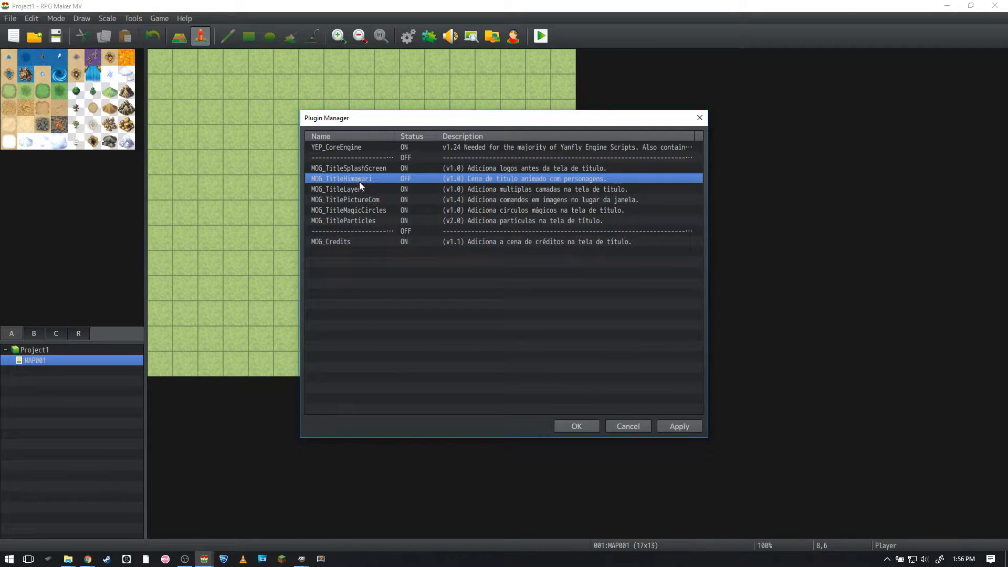
# Open the MOG_TitleLayers plugin settings and examine the parameters of its title screen layers.
pyautogui.doubleClick(365, 189)
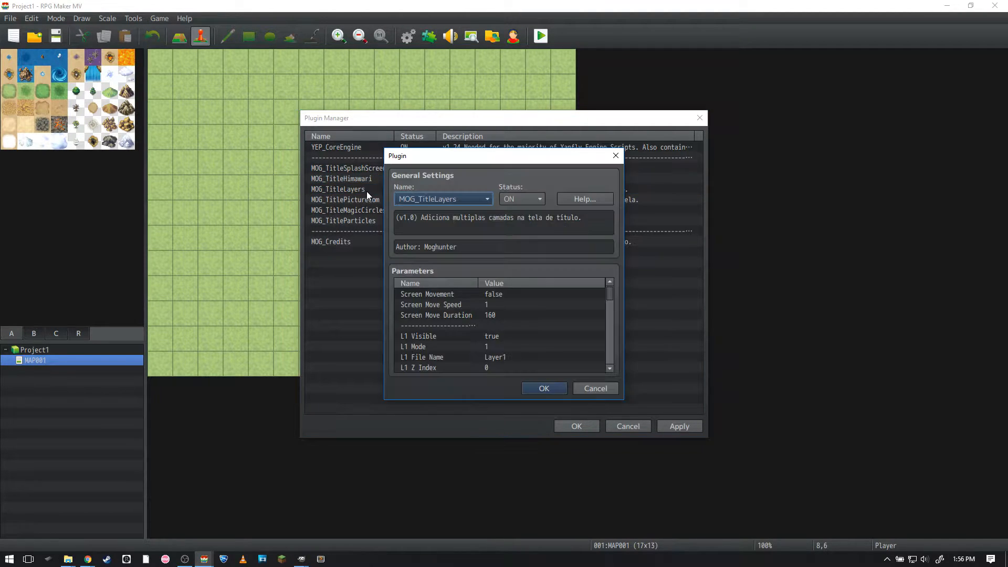
pyautogui.scroll(-3, 546, 309)
pyautogui.scroll(-2, 555, 341)
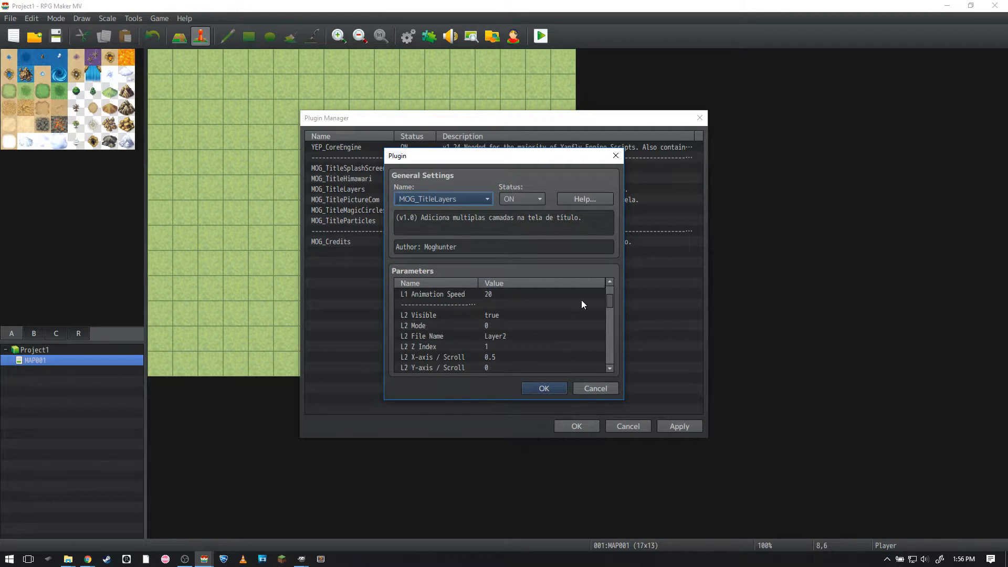
pyautogui.moveTo(610, 300); pyautogui.dragTo(611, 317)
pyautogui.moveTo(609, 356); pyautogui.dragTo(610, 281)
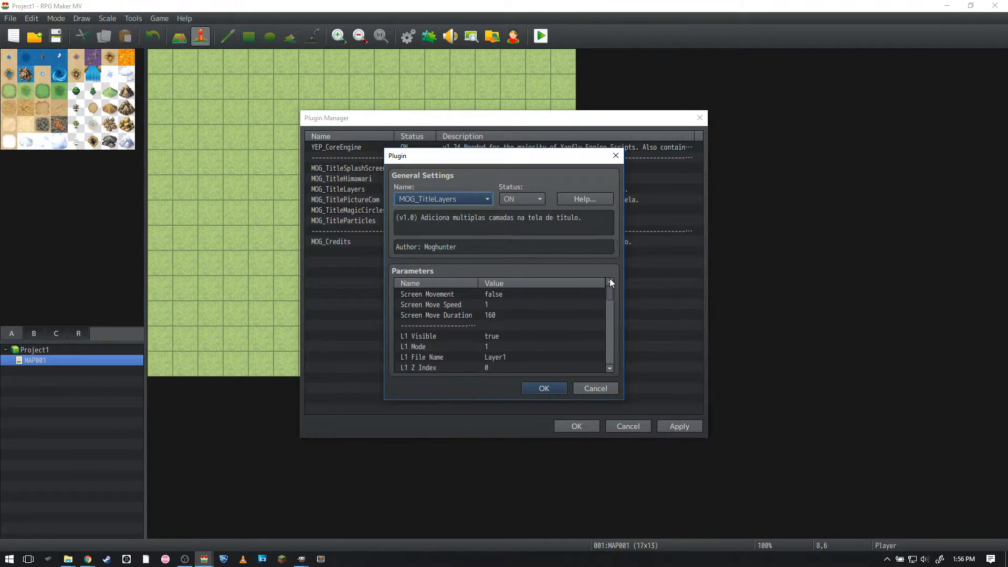
pyautogui.scroll(-2, 543, 298)
pyautogui.moveTo(610, 324); pyautogui.dragTo(612, 284)
pyautogui.scroll(-2, 507, 330)
pyautogui.scroll(-1, 508, 335)
pyautogui.scroll(3, 505, 339)
pyautogui.scroll(-3, 512, 320)
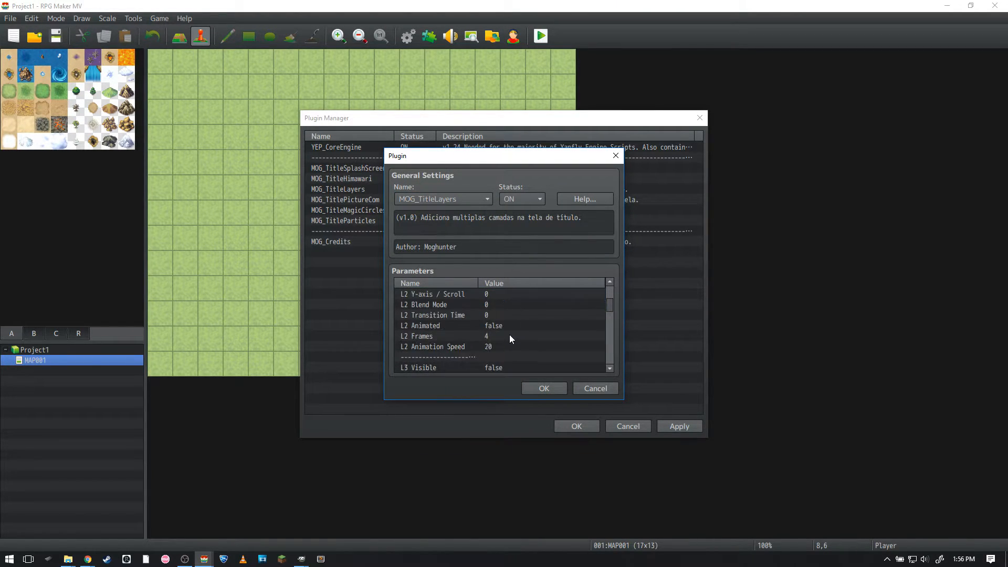
# Set the Screen Movement parameter of MOG_TitleLayers to true and accept the plugin changes.
pyautogui.click(486, 294)
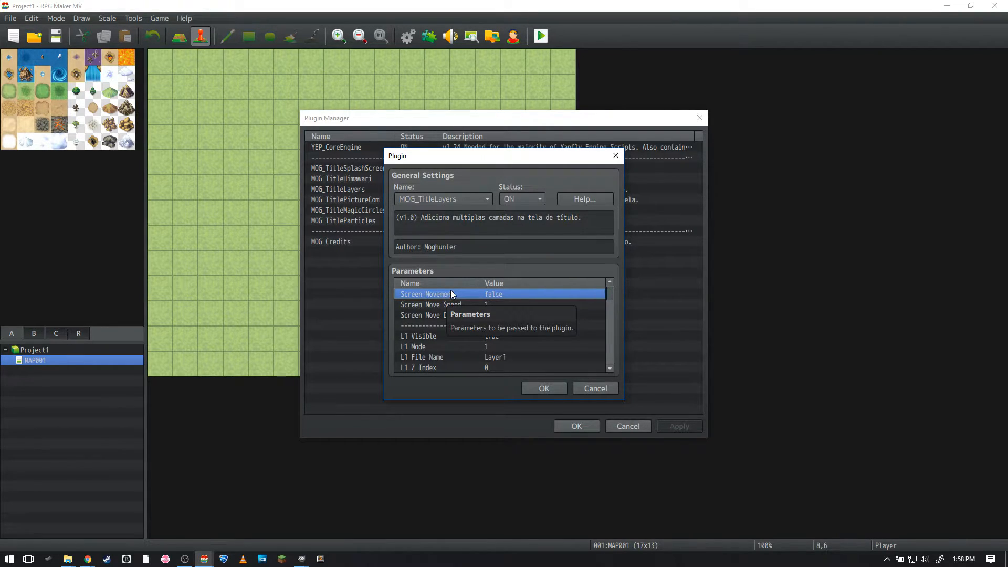
pyautogui.doubleClick(499, 294)
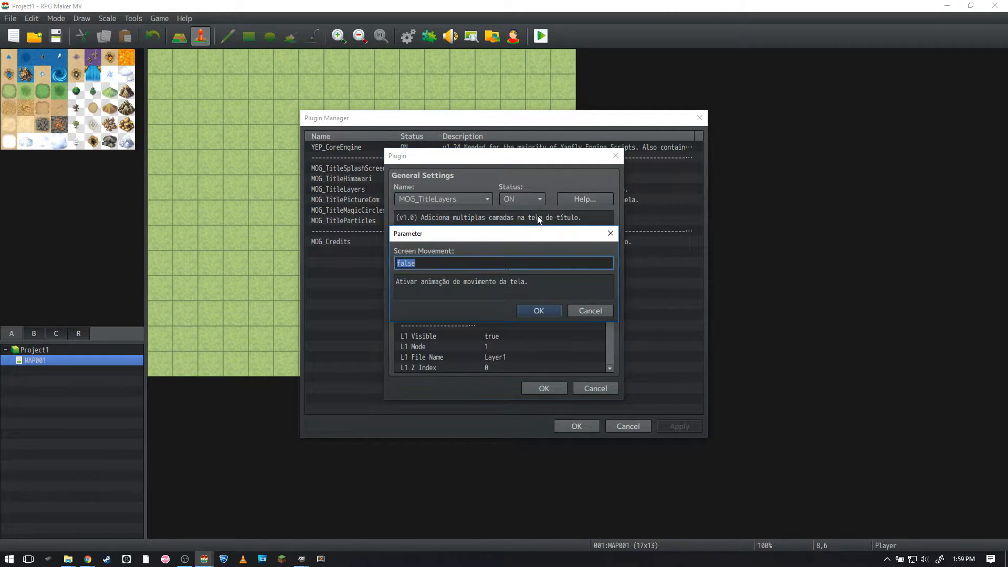
pyautogui.press('Escape')
pyautogui.press('Escape')
pyautogui.press('Escape')
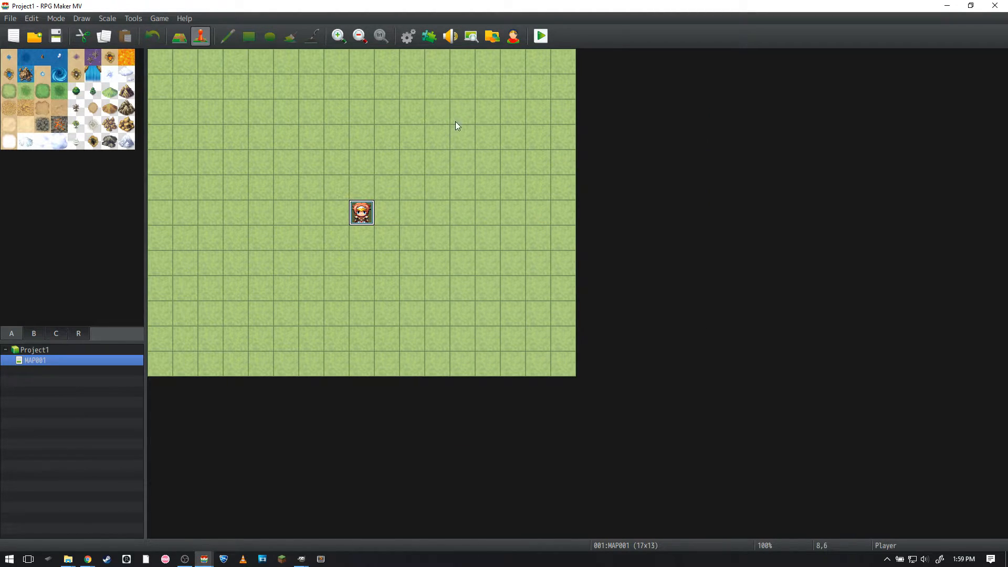
# Playtest Project1 to the title screen, compare it with the Layer1 frame images in the titles1 folder, and close the game.
pyautogui.hotkey('ctrl', 'r')
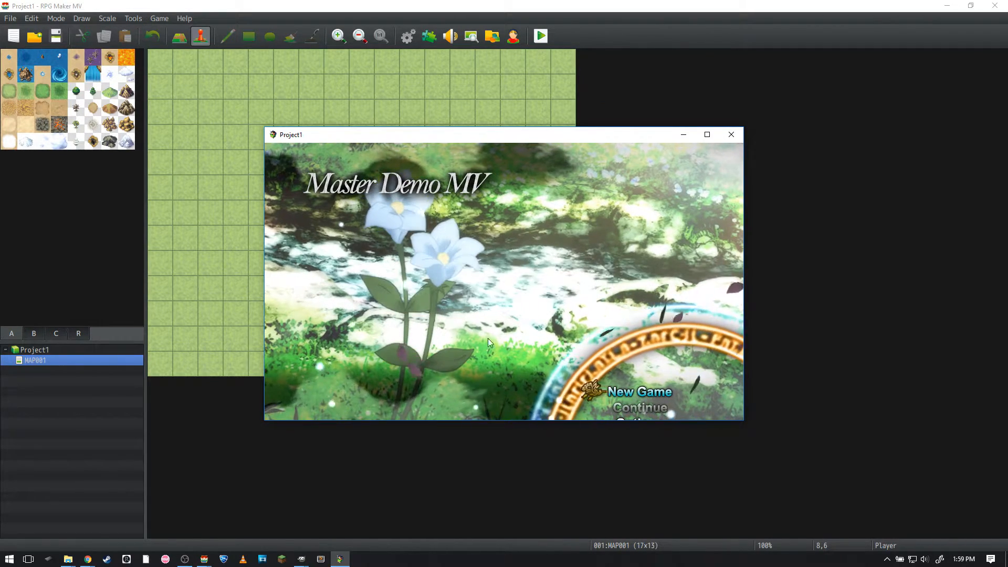
pyautogui.moveTo(68, 559)
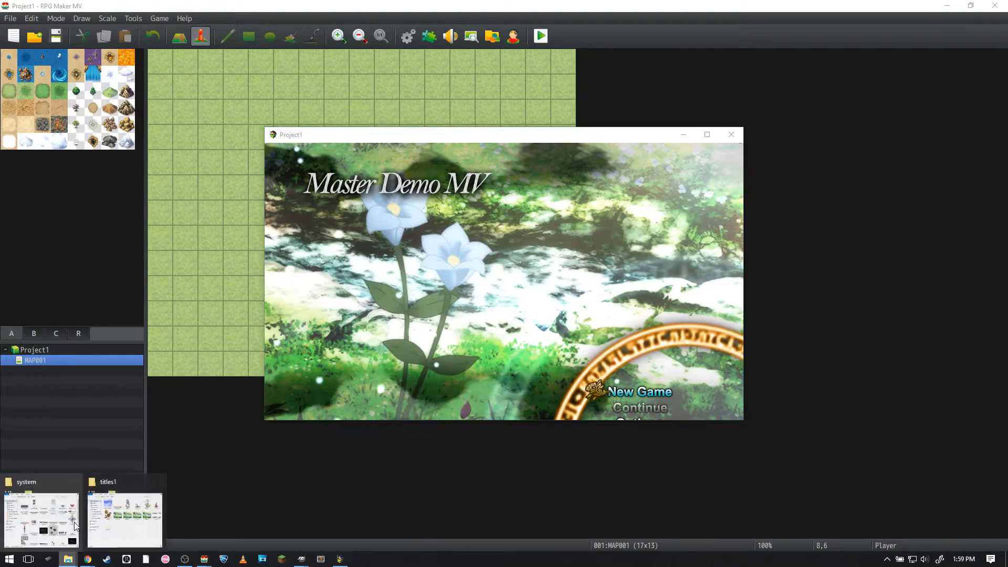
pyautogui.click(158, 504)
pyautogui.click(784, 250)
pyautogui.click(899, 251)
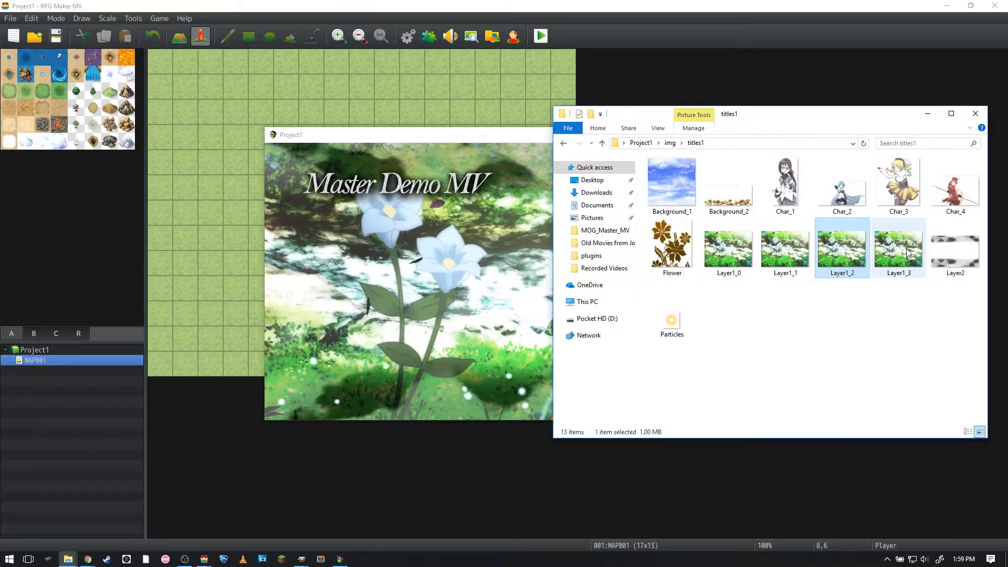
pyautogui.click(891, 323)
pyautogui.click(447, 144)
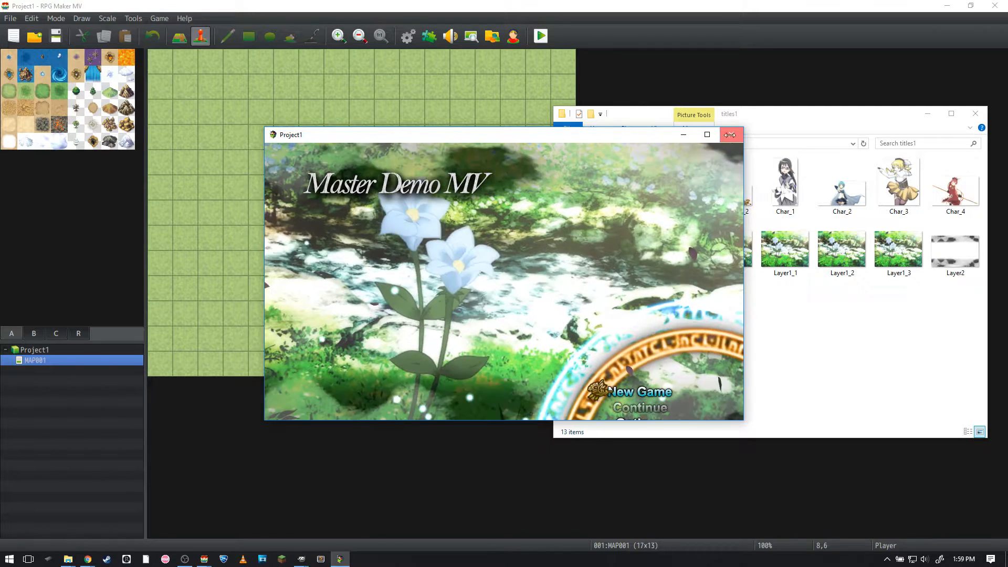
pyautogui.click(731, 134)
# Set the Screen Movement parameter of MOG_TitleLayers to false and accept the plugin changes.
pyautogui.click(429, 36)
pyautogui.doubleClick(449, 189)
pyautogui.doubleClick(491, 293)
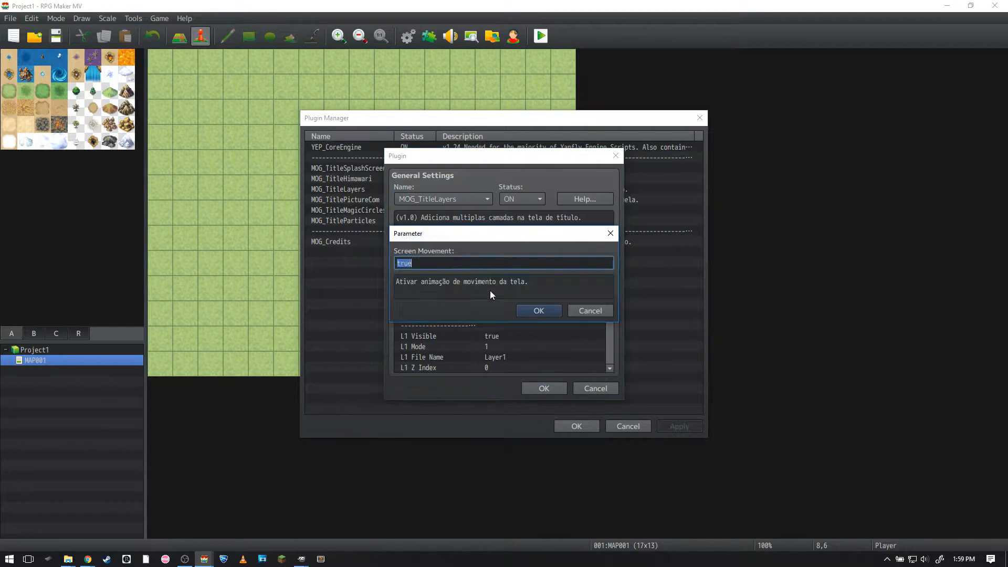
pyautogui.press('Return')
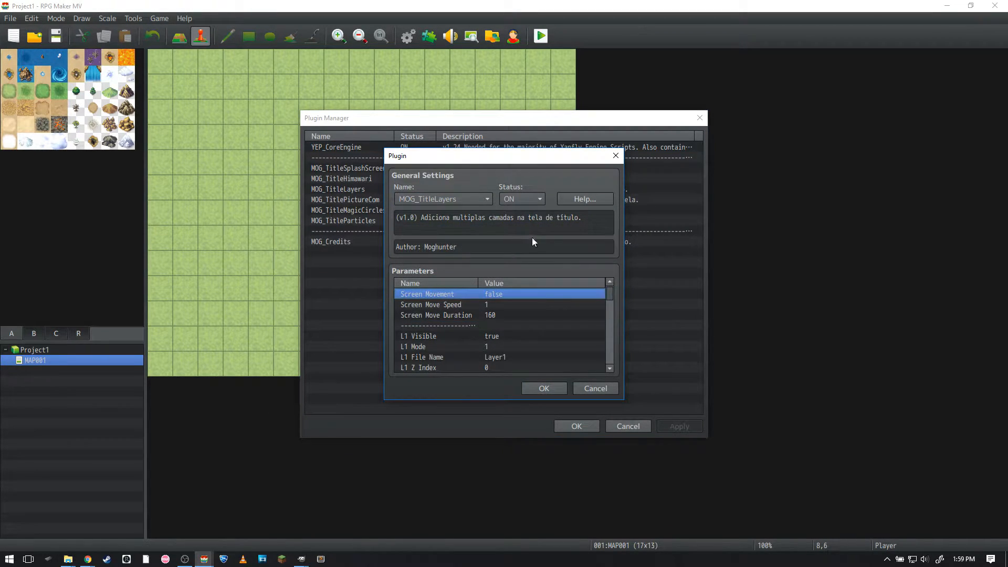
pyautogui.press('Return')
pyautogui.press('Return')
# Playtest Project1 to check how the title layers look without screen movement, and close the game.
pyautogui.hotkey('ctrl', 'r')
pyautogui.press('Return')
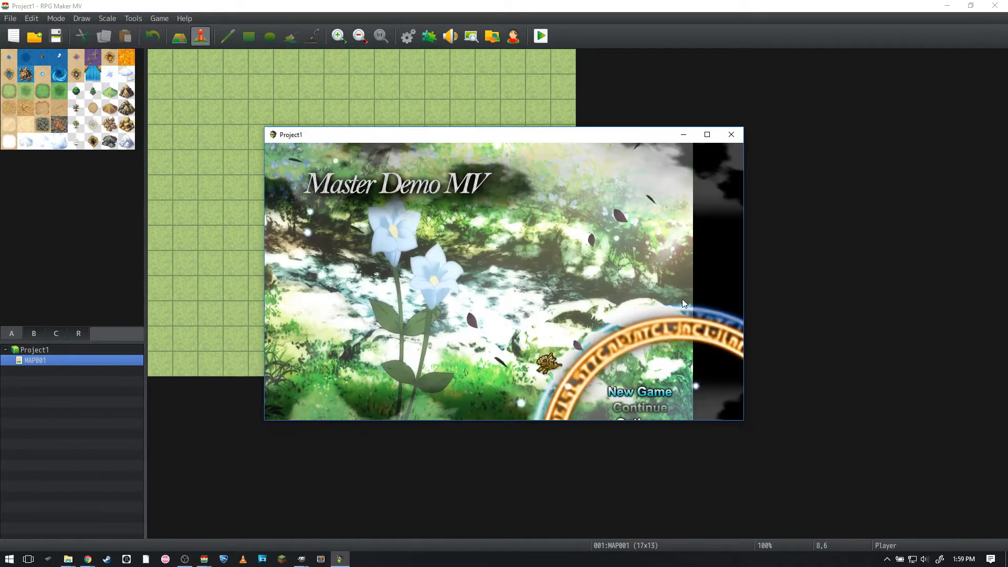
pyautogui.click(731, 135)
# Switch to GIMP and close the open splash and logo images, discarding their unsaved changes.
pyautogui.click(302, 560)
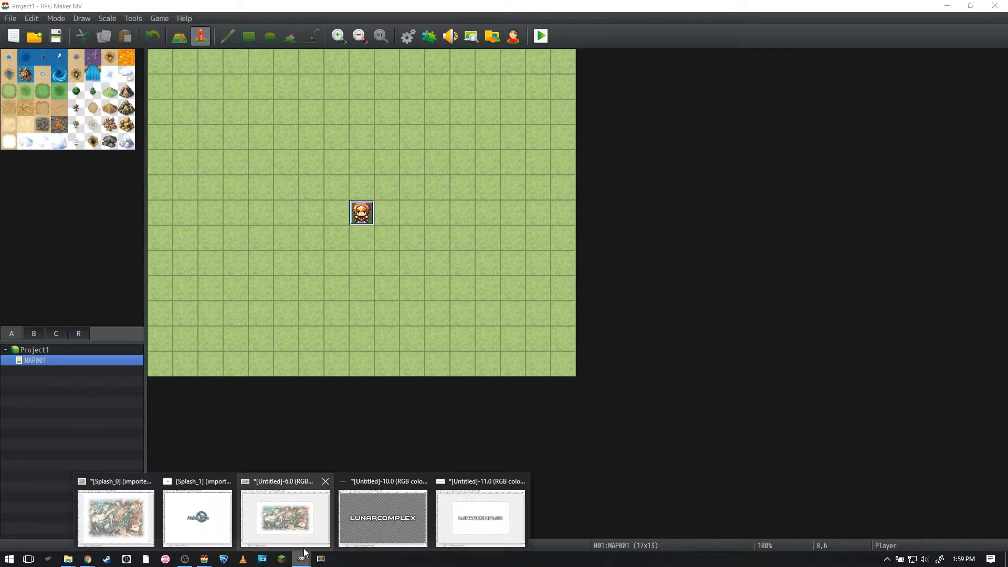
pyautogui.click(284, 512)
pyautogui.click(644, 85)
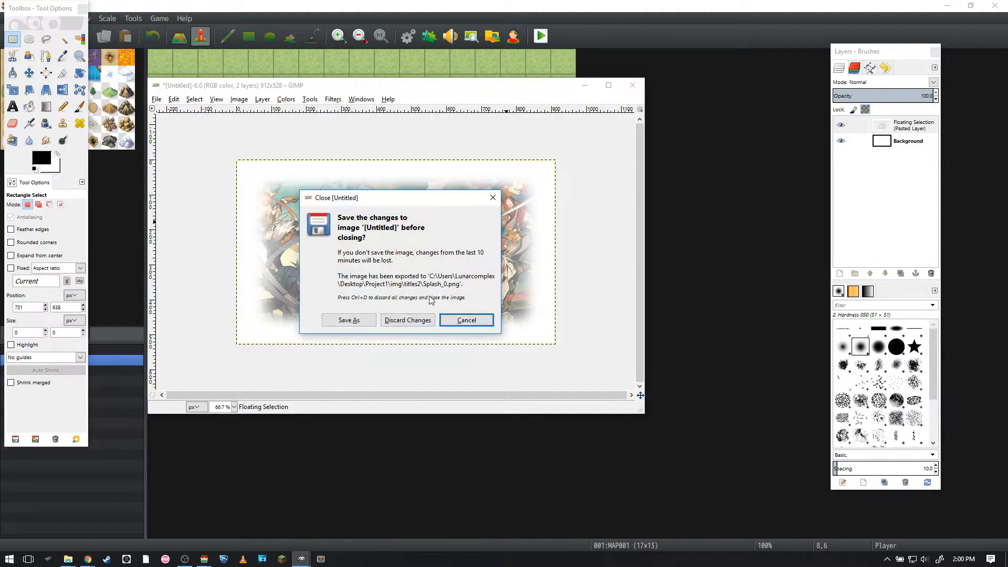
pyautogui.click(408, 321)
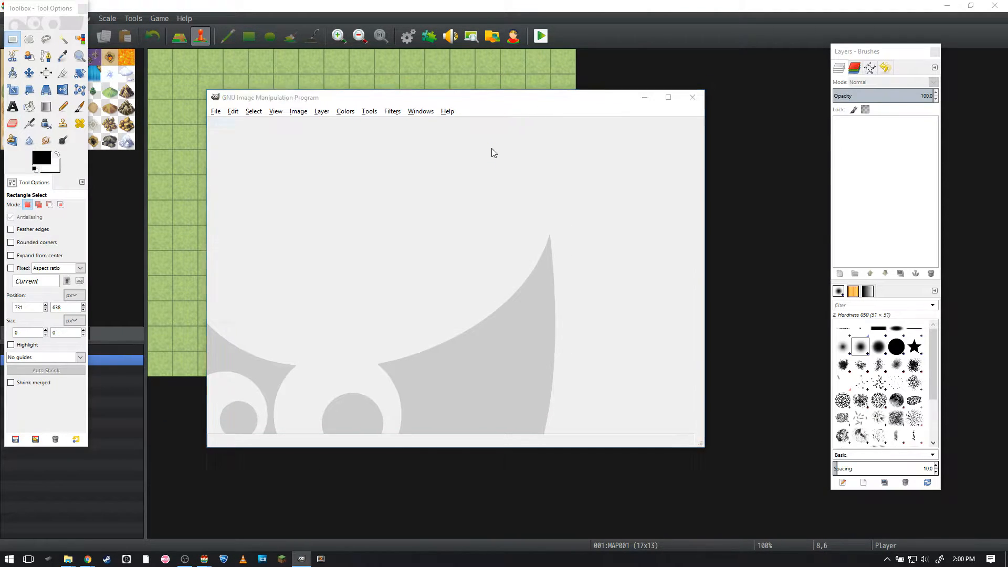
# Open Layer1_0.png through Layer1_3.png together from the project's img\titles1 folder.
pyautogui.hotkey('ctrl', 'o')
pyautogui.click(205, 43)
pyautogui.doubleClick(145, 218)
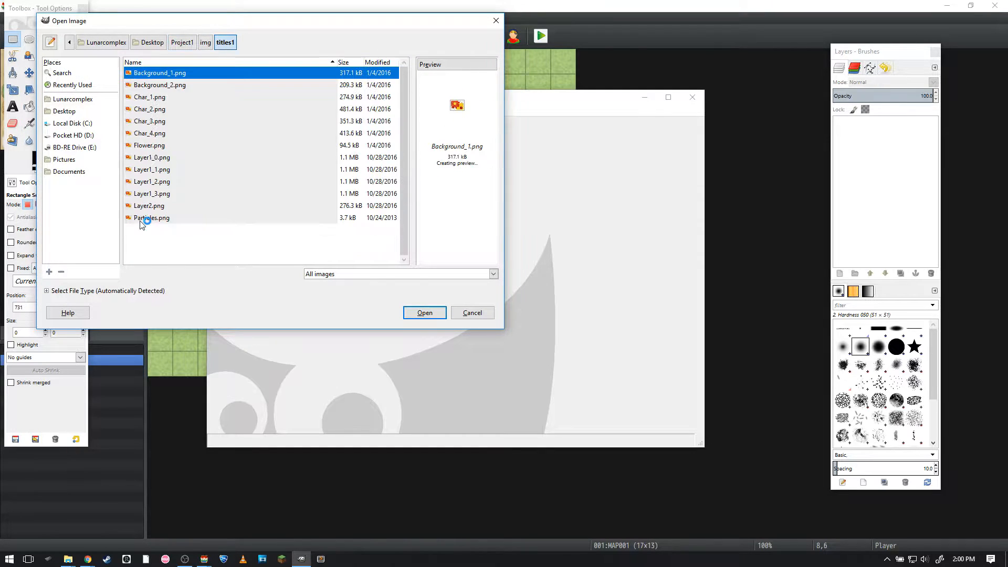
pyautogui.click(161, 158)
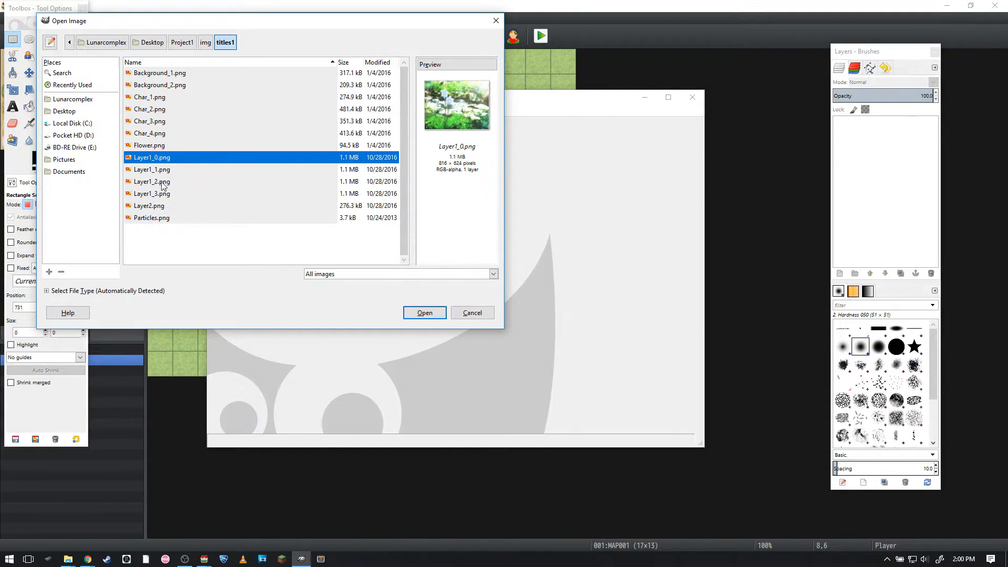
pyautogui.keyDown('shift'); pyautogui.click(160, 195); pyautogui.keyUp('shift')
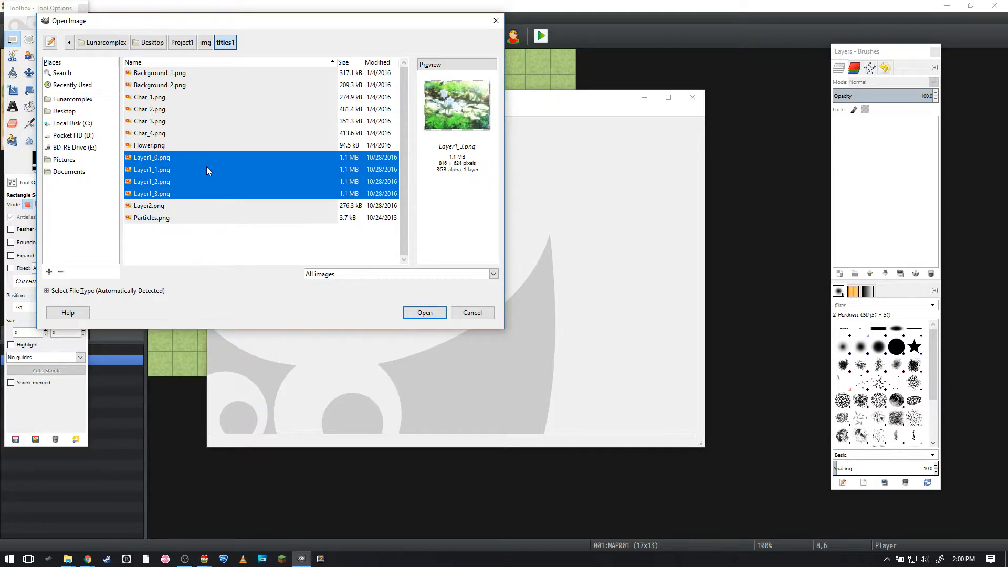
pyautogui.press('Return')
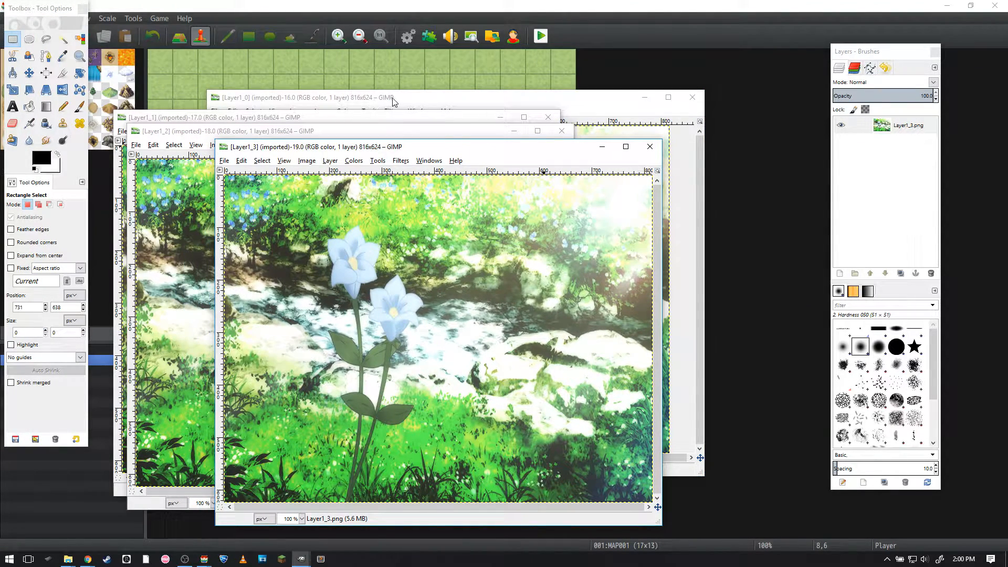
# Bring the Layer1_0 image to the front and create a new 912x528 pixel image.
pyautogui.moveTo(398, 101); pyautogui.dragTo(355, 71)
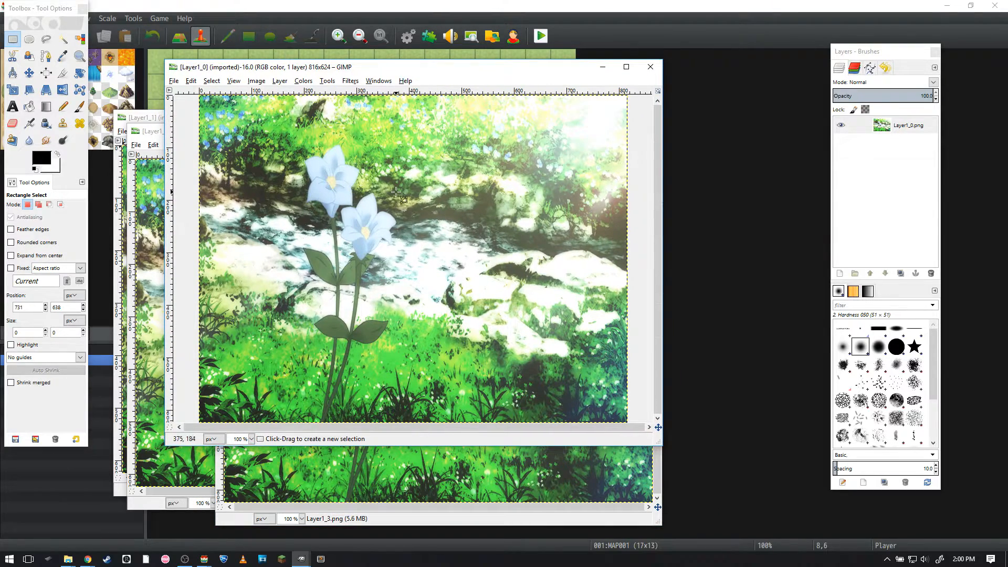
pyautogui.hotkey('ctrl', 'n')
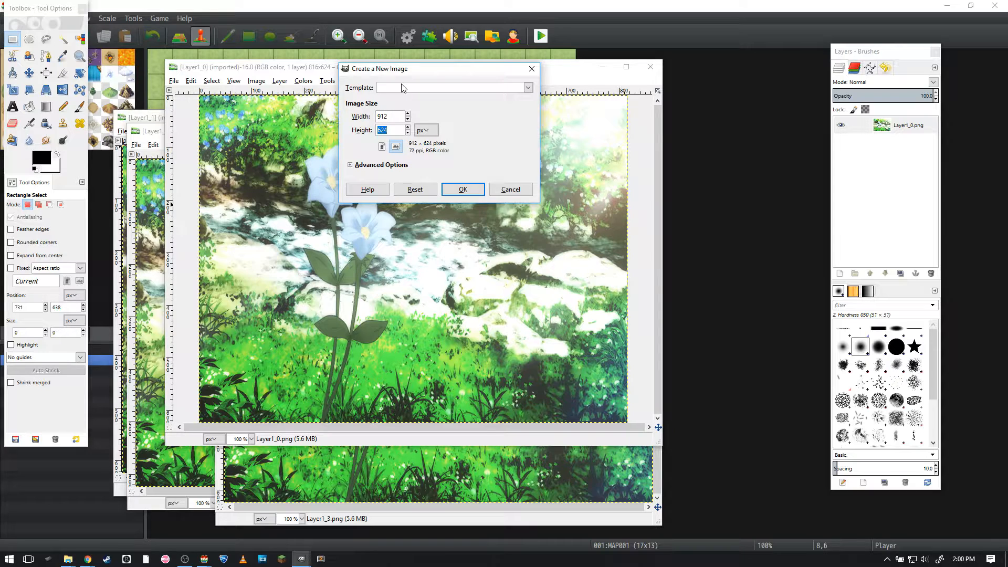
pyautogui.write('528')
pyautogui.press('Return')
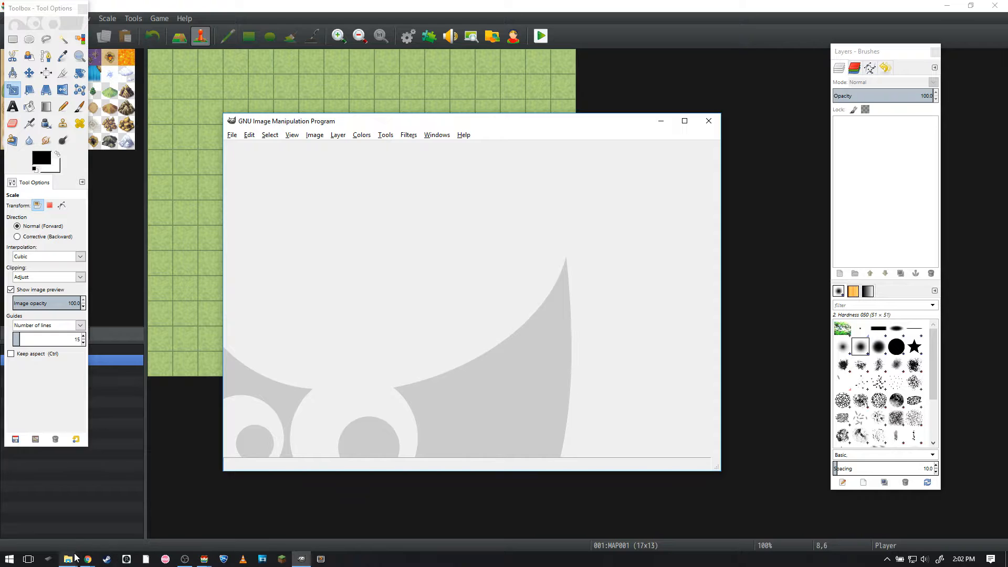
# Check the Layer1 images in the titles1 folder, playtest Project1 in RPG Maker MV to the title screen, and close the game.
pyautogui.moveTo(76, 558)
pyautogui.click(131, 517)
pyautogui.moveTo(801, 272); pyautogui.dragTo(900, 270)
pyautogui.click(899, 339)
pyautogui.moveTo(754, 312); pyautogui.dragTo(892, 239)
pyautogui.click(766, 351)
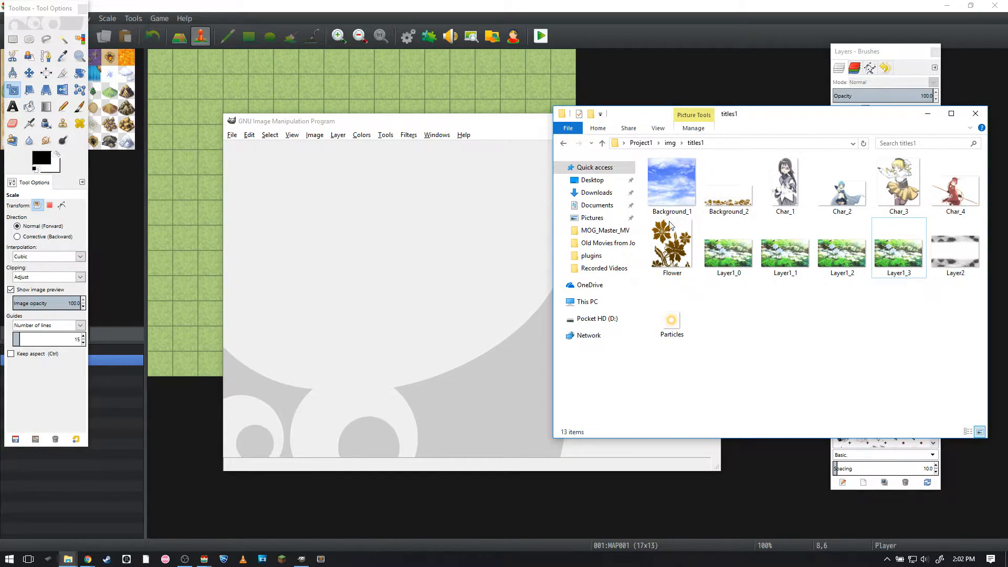
pyautogui.click(542, 36)
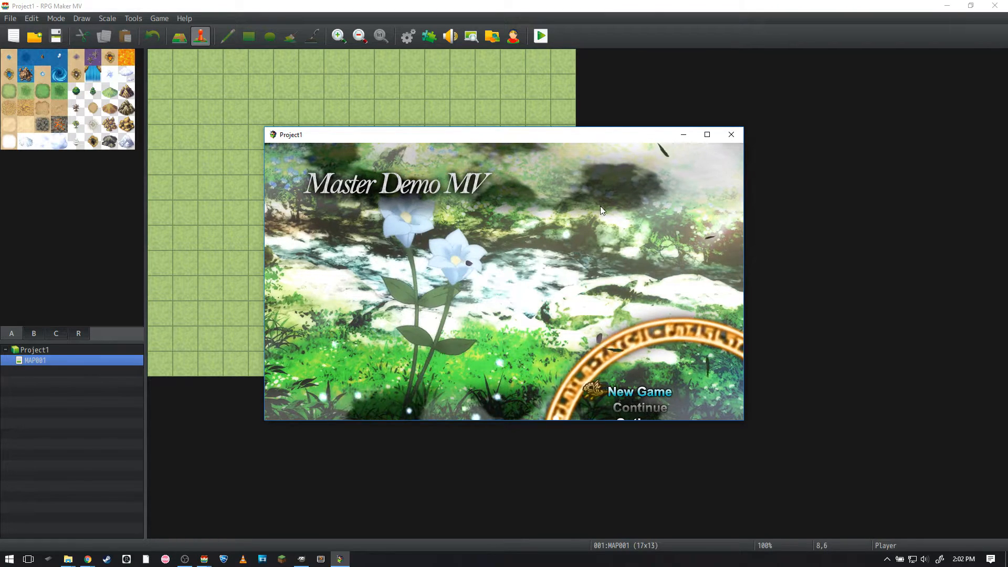
pyautogui.click(731, 134)
# Open the MOG_TitleLayers plugin settings and review the first layer's parameters, starting with L1 Visible.
pyautogui.click(429, 36)
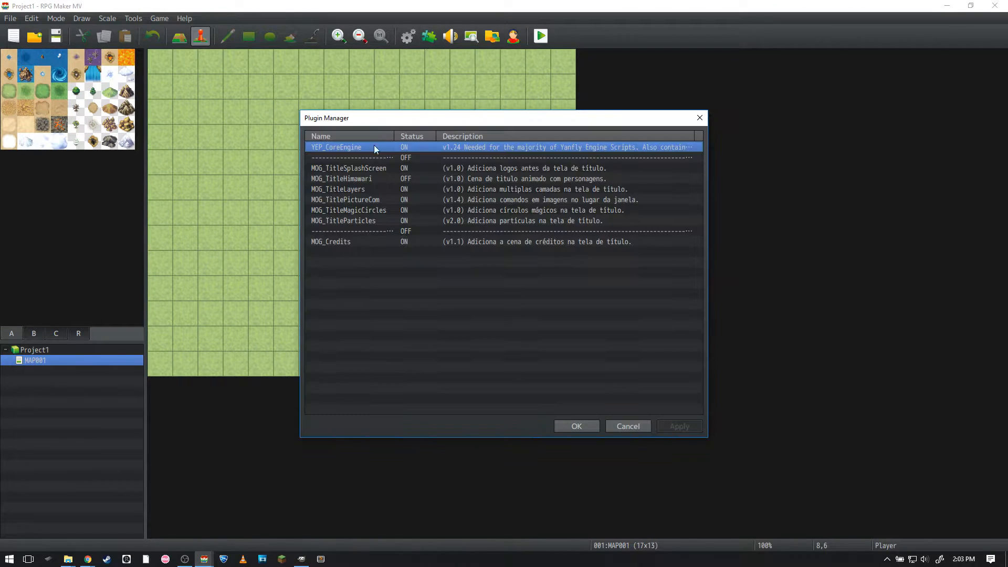
pyautogui.click(372, 181)
pyautogui.doubleClick(377, 189)
pyautogui.click(462, 315)
pyautogui.scroll(-1, 462, 317)
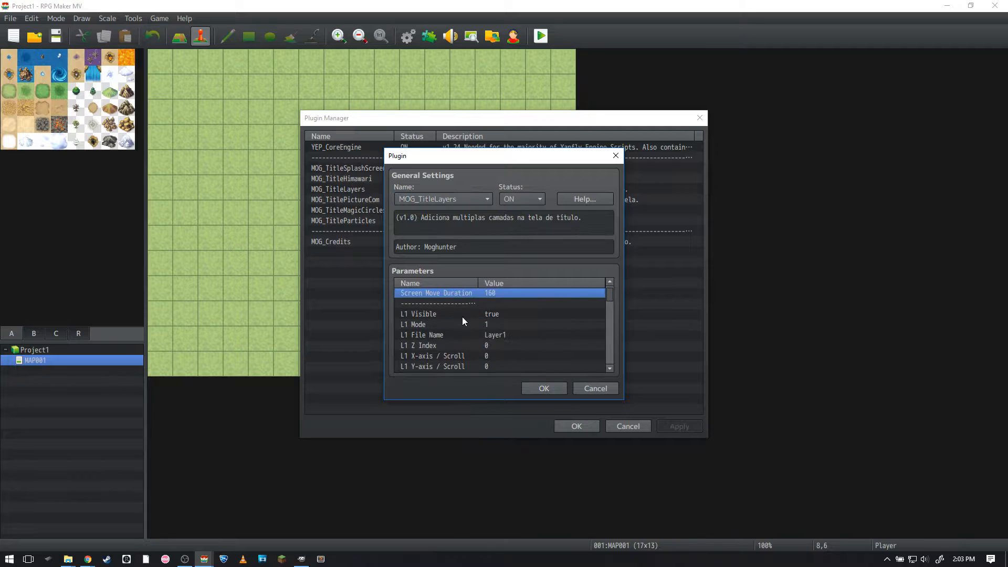
pyautogui.click(460, 312)
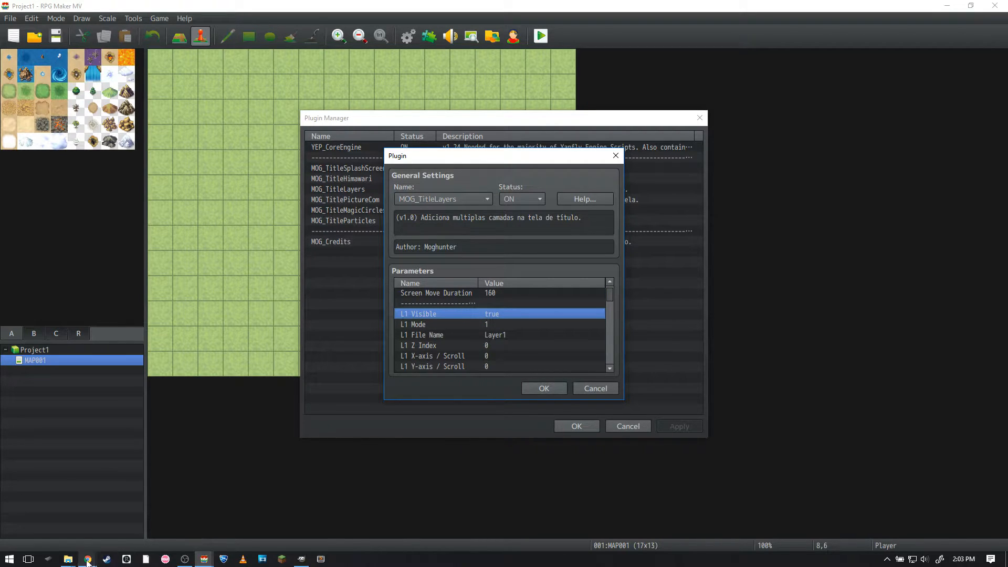
# Examine the Layer1_0 to Layer1_3 frame images in the titles1 folder.
pyautogui.moveTo(68, 559)
pyautogui.click(113, 518)
pyautogui.click(733, 269)
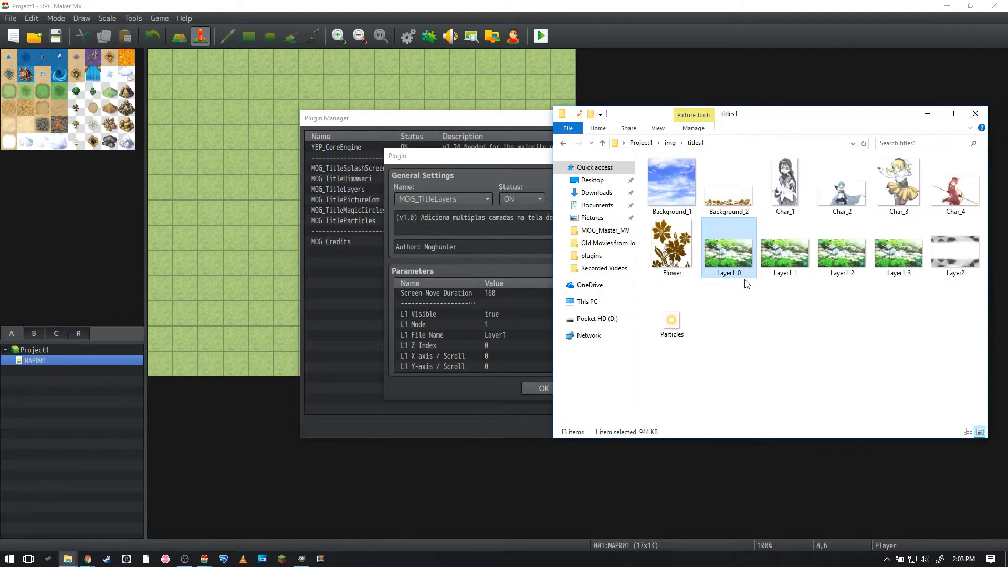
pyautogui.click(801, 323)
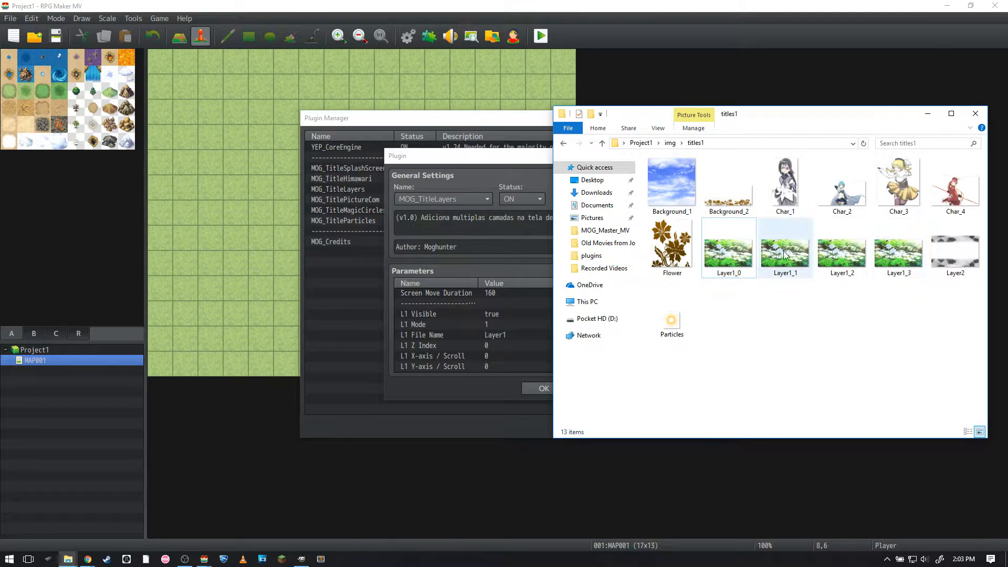
pyautogui.click(730, 257)
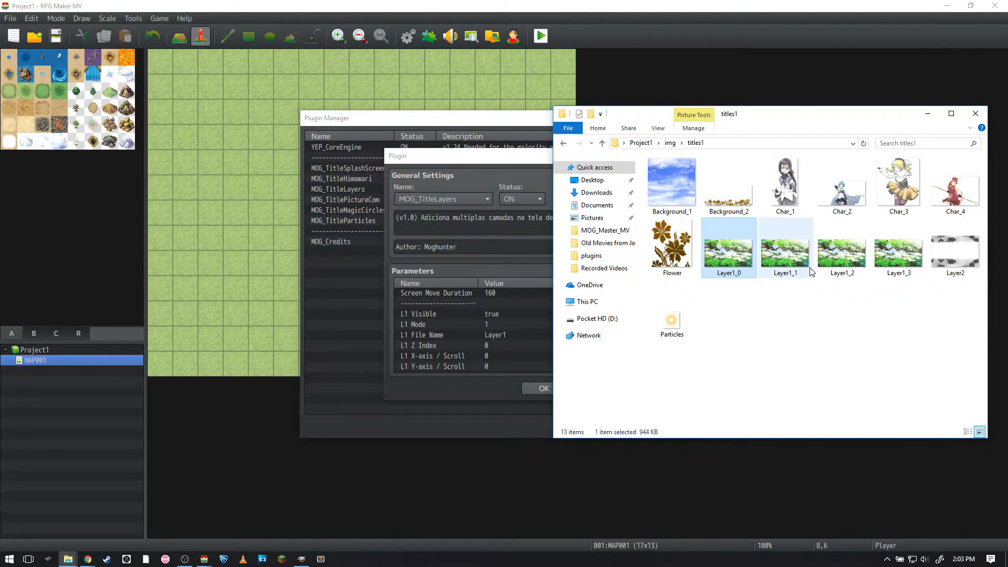
pyautogui.click(862, 260)
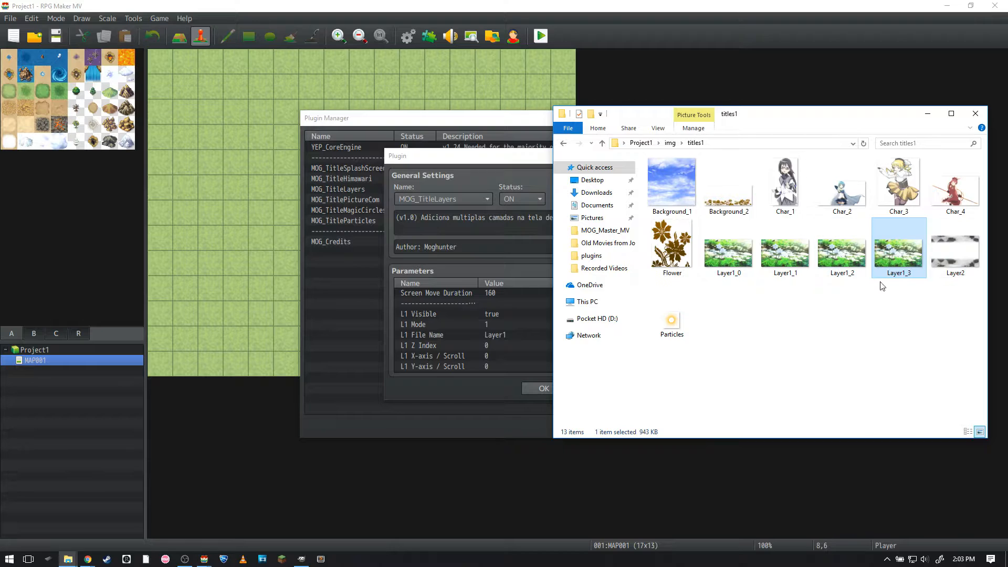
# Review the remaining L1 parameters of MOG_TitleLayers and look at the Layer2 image in the titles1 folder.
pyautogui.scroll(-2, 477, 336)
pyautogui.click(477, 346)
pyautogui.scroll(-3, 464, 334)
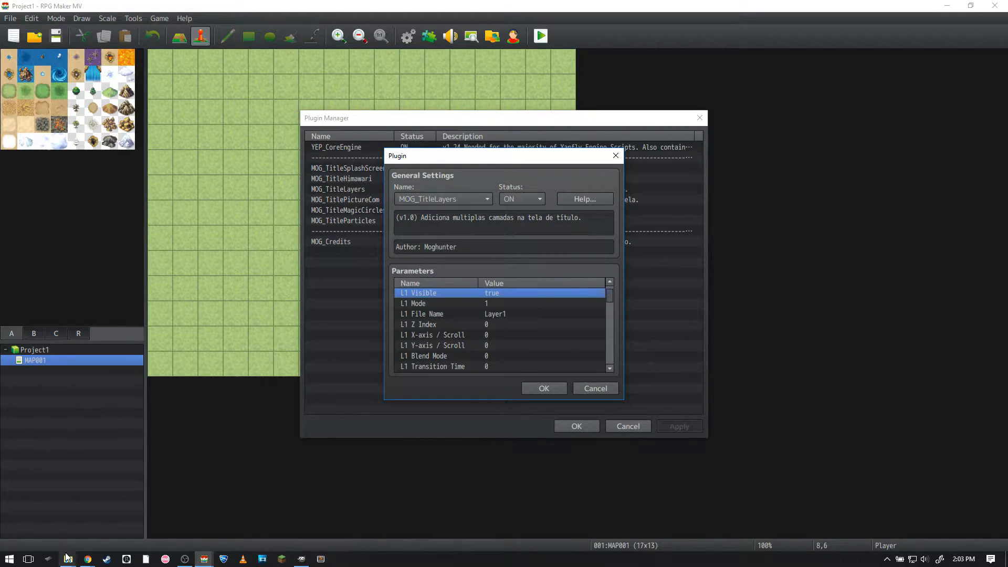
pyautogui.click(65, 558)
pyautogui.click(53, 512)
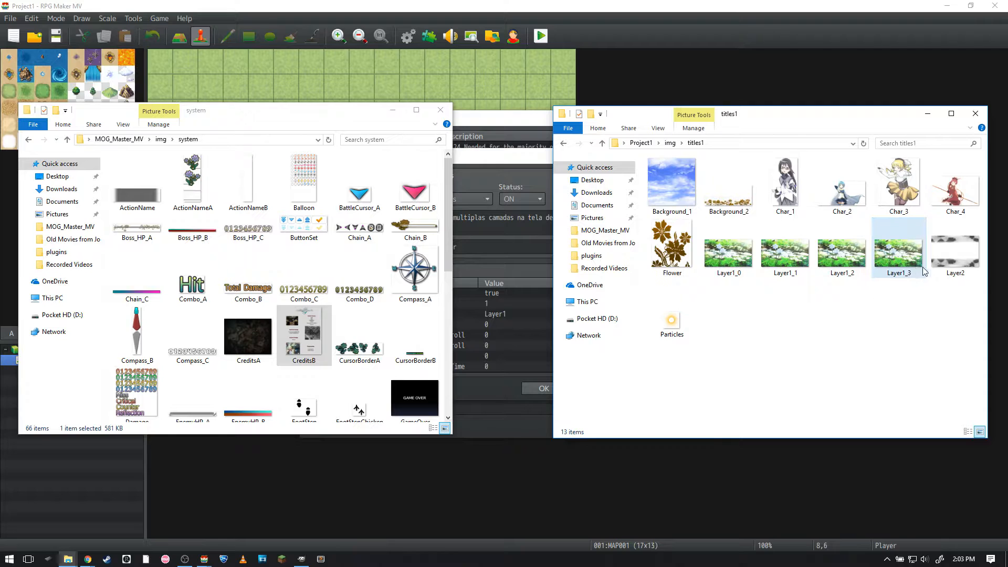
pyautogui.click(943, 259)
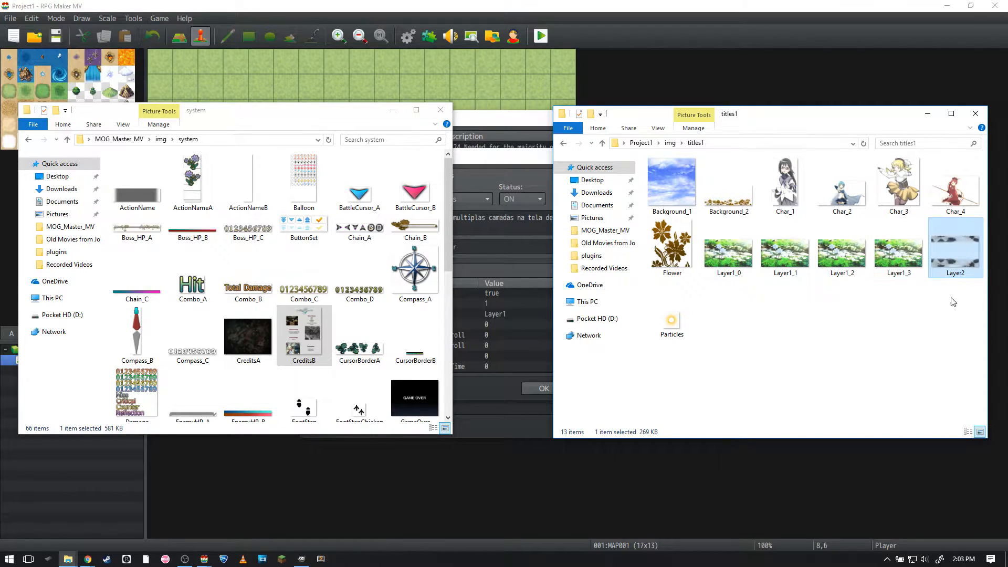
# Return to the MOG_TitleLayers settings and set L1 Mode to 0 for scrolling.
pyautogui.click(486, 216)
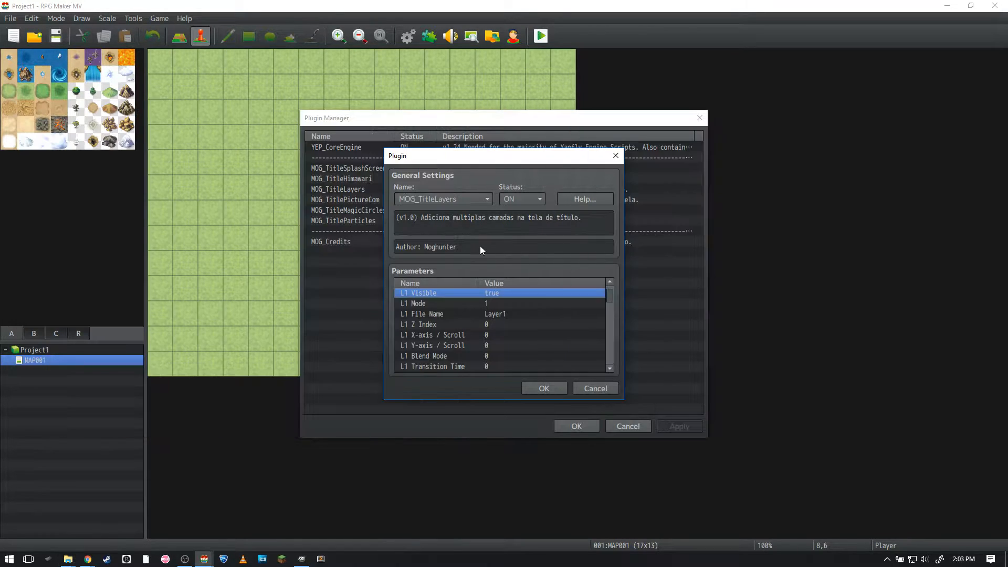
pyautogui.click(510, 304)
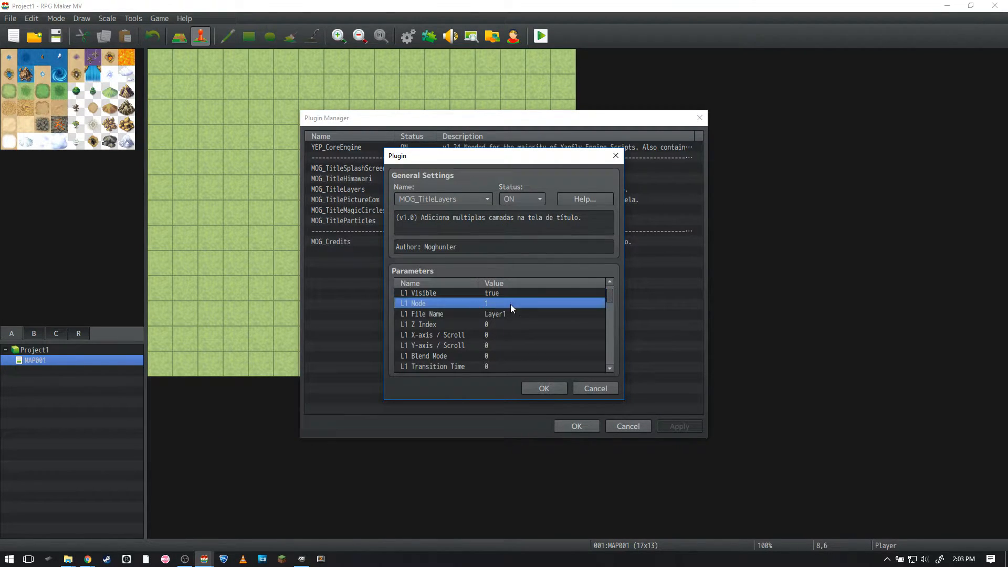
pyautogui.doubleClick(509, 304)
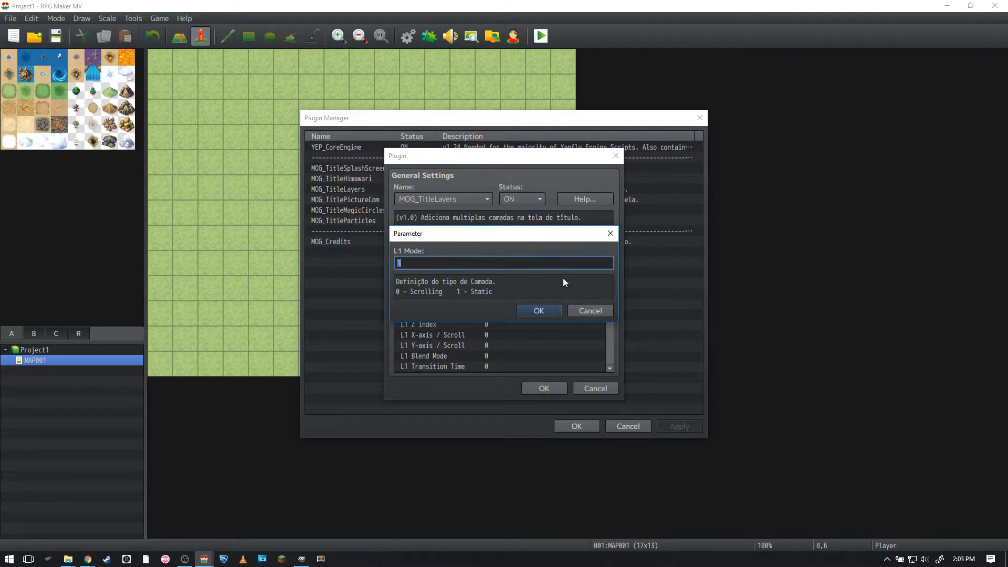
pyautogui.click(581, 308)
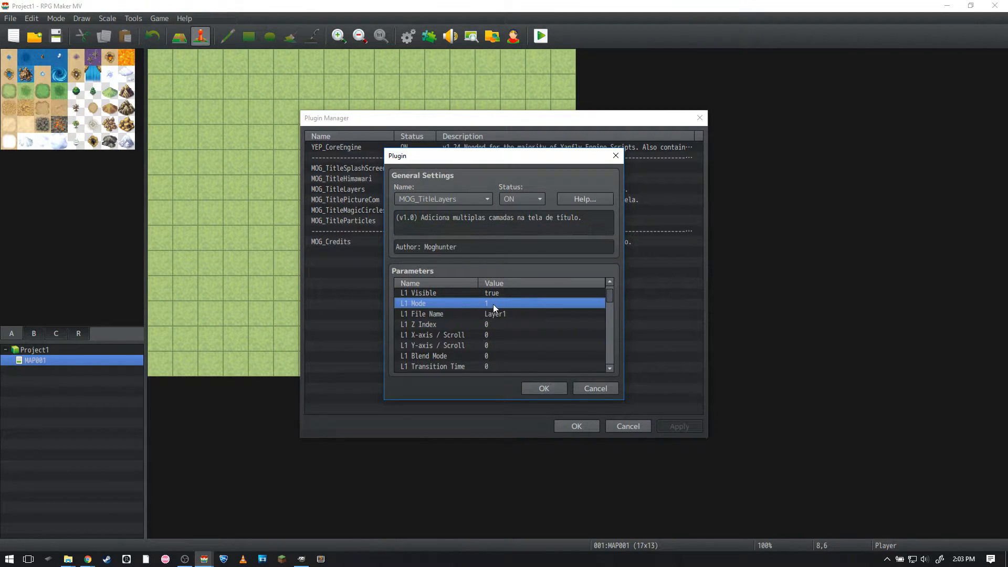
pyautogui.doubleClick(493, 304)
pyautogui.click(539, 310)
pyautogui.doubleClick(512, 304)
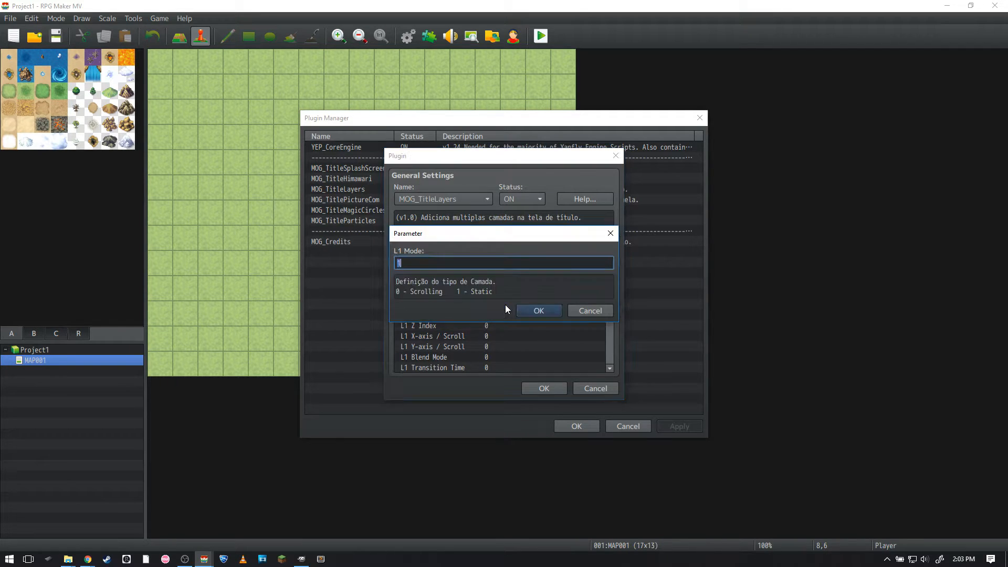
pyautogui.write('0')
pyautogui.press('Return')
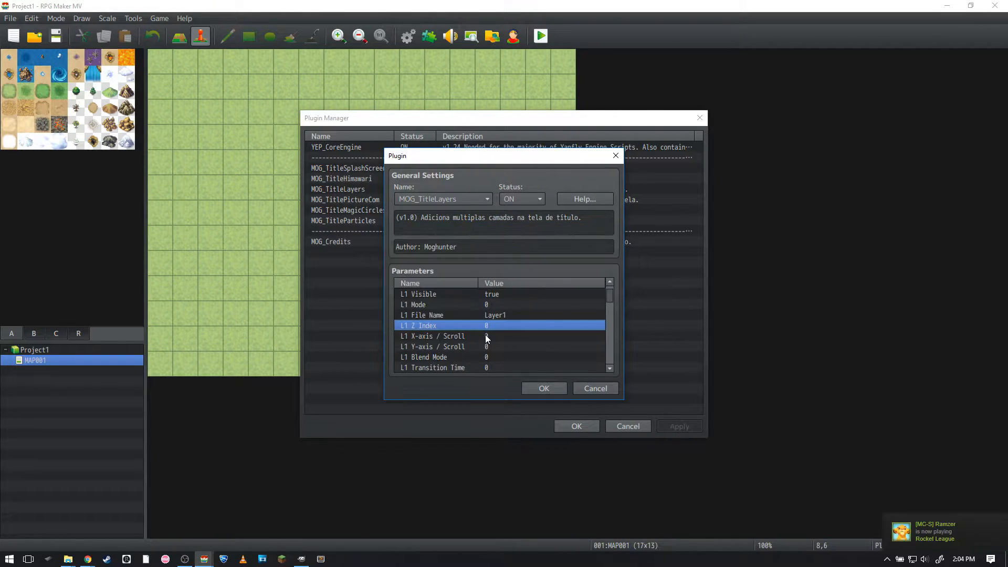
# Set both L1 X-axis / Scroll and L1 Y-axis / Scroll to 5 and confirm the MOG_TitleLayers settings.
pyautogui.click(492, 336)
pyautogui.doubleClick(493, 335)
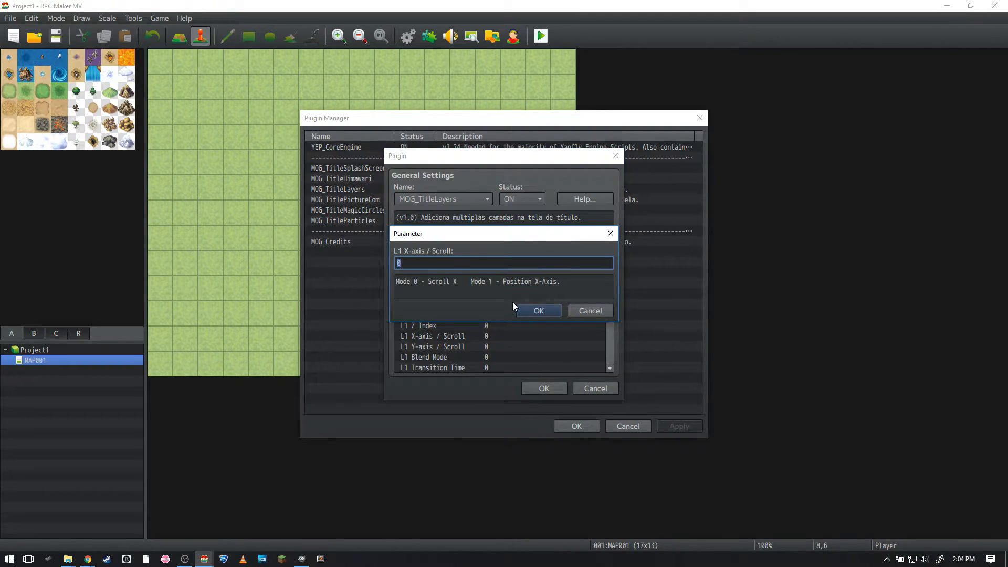
pyautogui.write('5')
pyautogui.press('Return')
pyautogui.doubleClick(497, 346)
pyautogui.write('0')
pyautogui.click(536, 311)
pyautogui.click(546, 388)
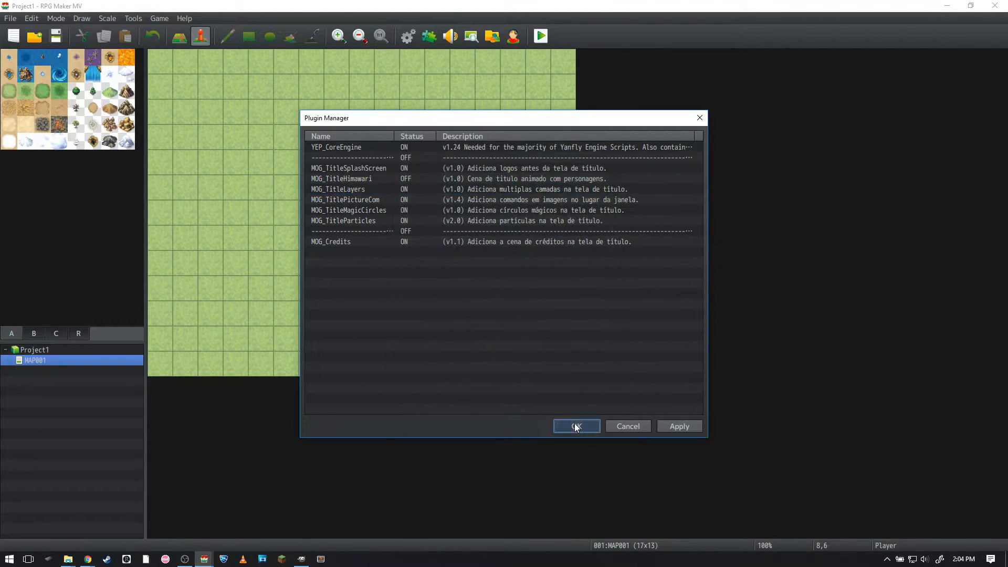
# Confirm the plugin list, playtest Project1 to view the scrolling first layer on the title screen, and close the game.
pyautogui.click(576, 427)
pyautogui.click(541, 36)
pyautogui.press('Return')
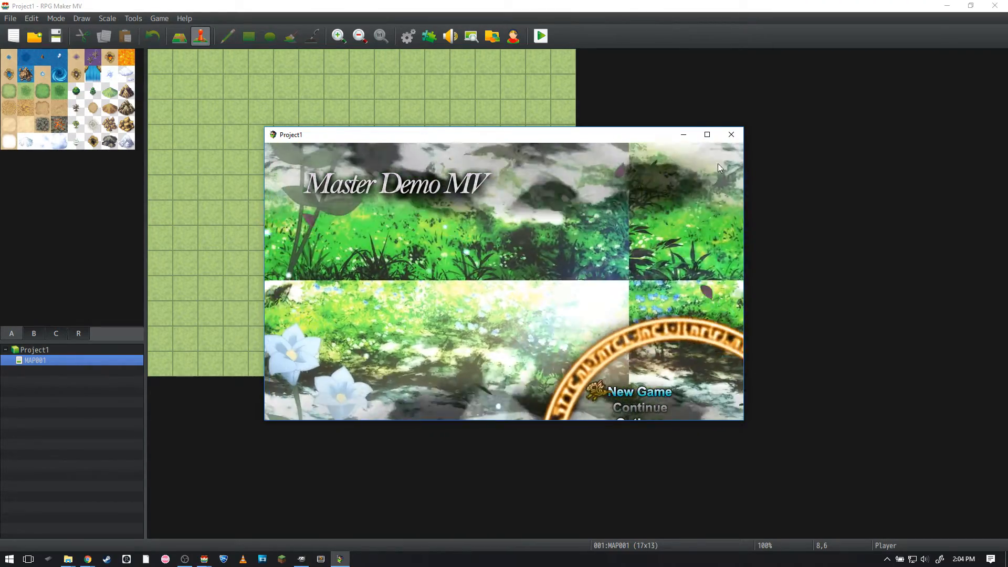
pyautogui.click(728, 138)
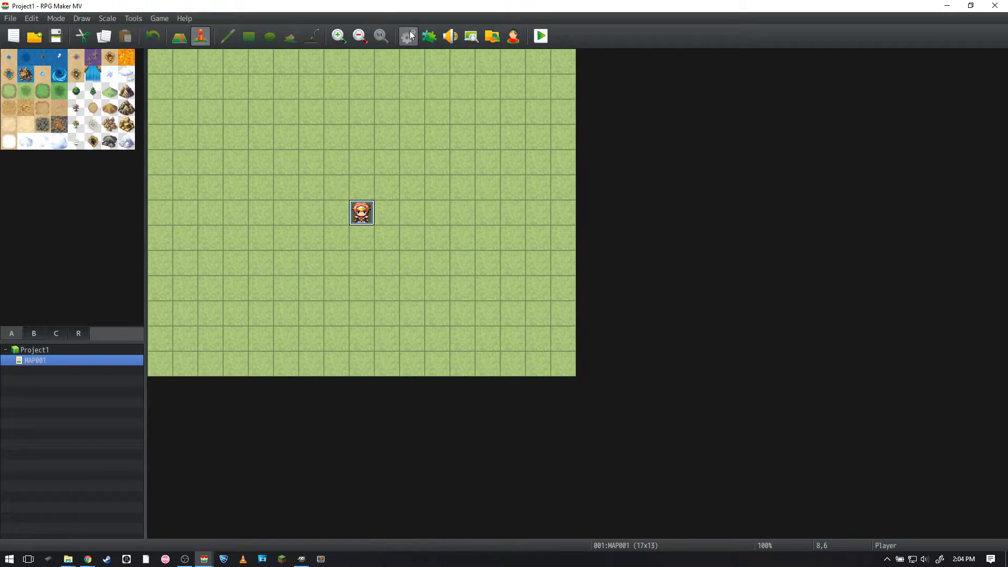
# Reopen the MOG_TitleLayers settings and set L1 X-axis / Scroll and L1 Y-axis / Scroll back to 0.
pyautogui.click(408, 37)
pyautogui.doubleClick(404, 189)
pyautogui.doubleClick(492, 346)
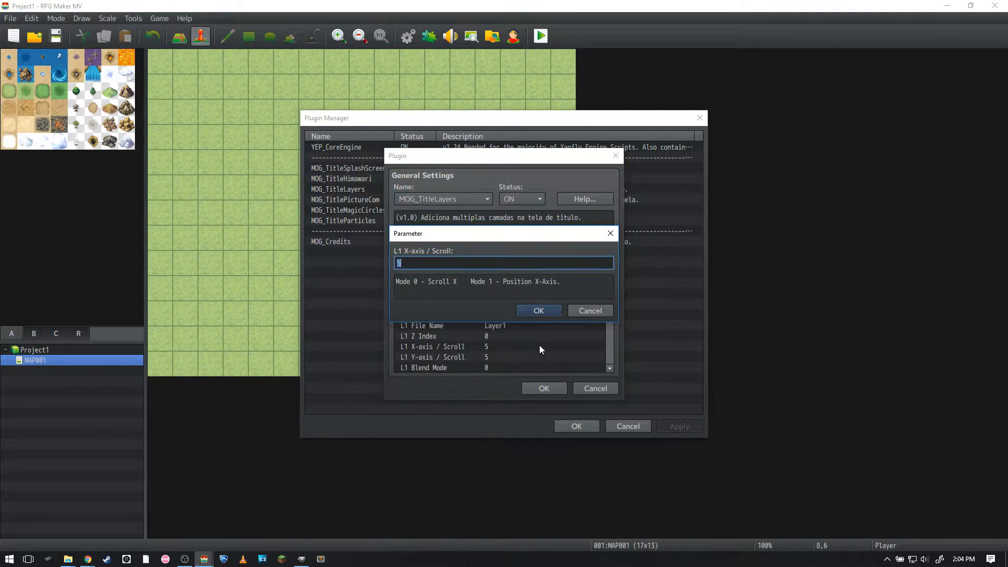
pyautogui.write('0')
pyautogui.click(539, 311)
pyautogui.doubleClick(496, 356)
pyautogui.write('0')
pyautogui.click(539, 311)
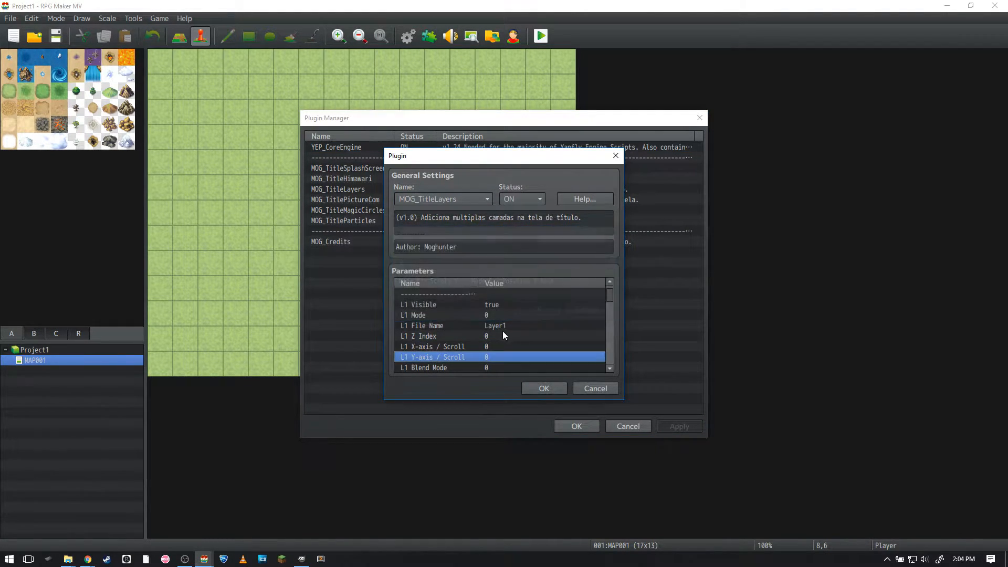
# Set L1 Mode back to 1 for a static layer and check the L1 File Name parameter.
pyautogui.doubleClick(502, 310)
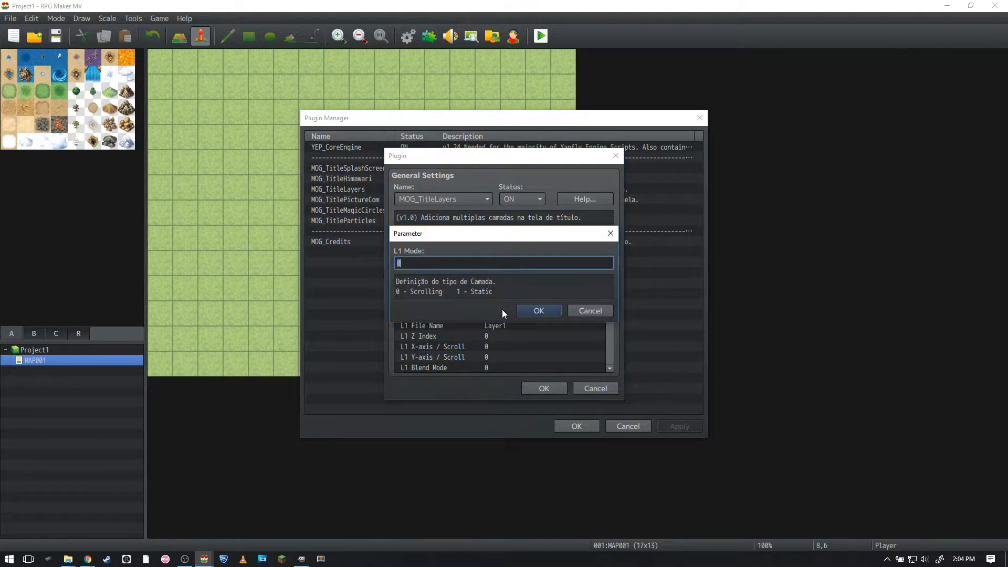
pyautogui.write('1')
pyautogui.click(539, 311)
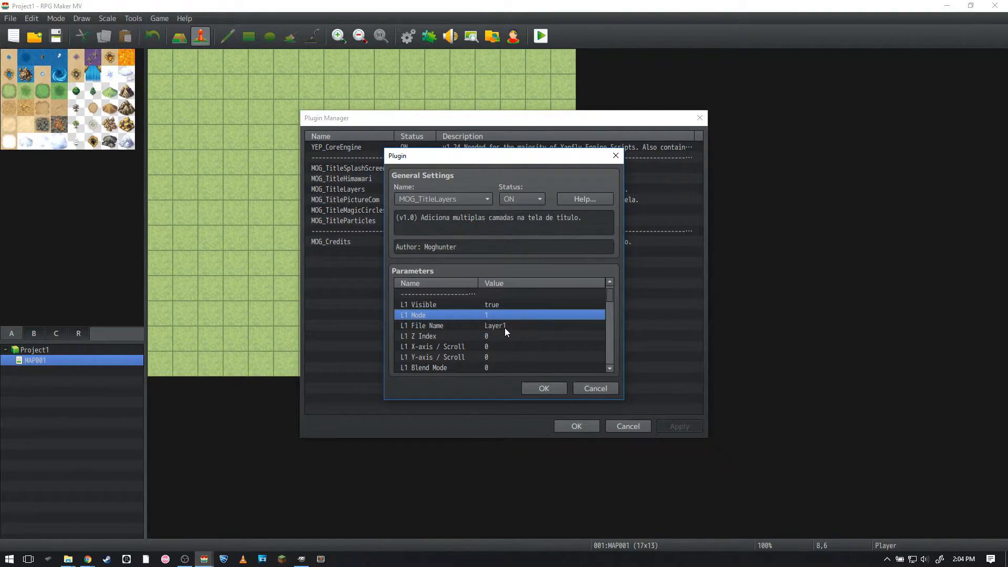
pyautogui.doubleClick(502, 326)
pyautogui.click(534, 310)
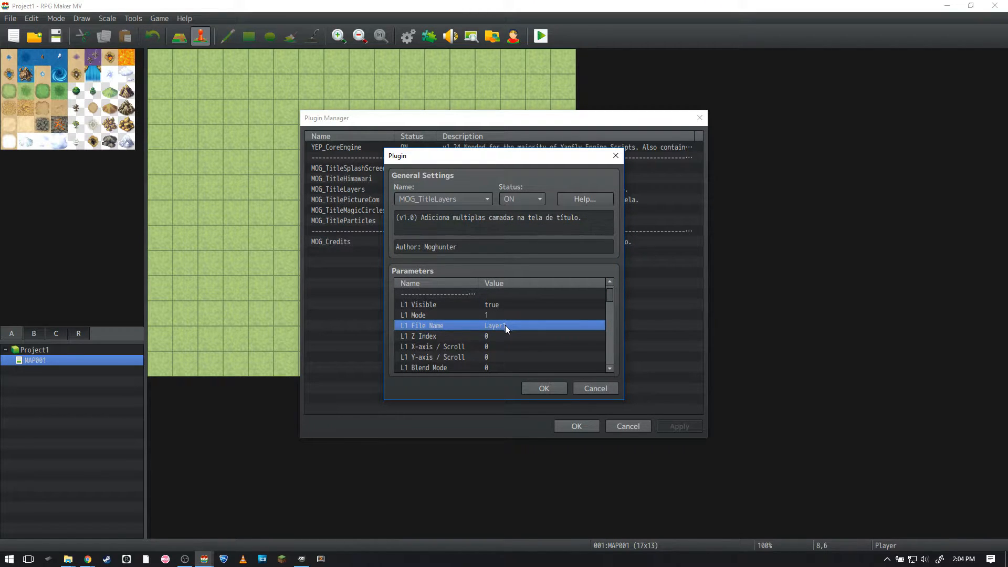
# Rename the images Layer1_0 to Layer1_3 in the titles1 folder as L_0 to L_3.
pyautogui.click(68, 559)
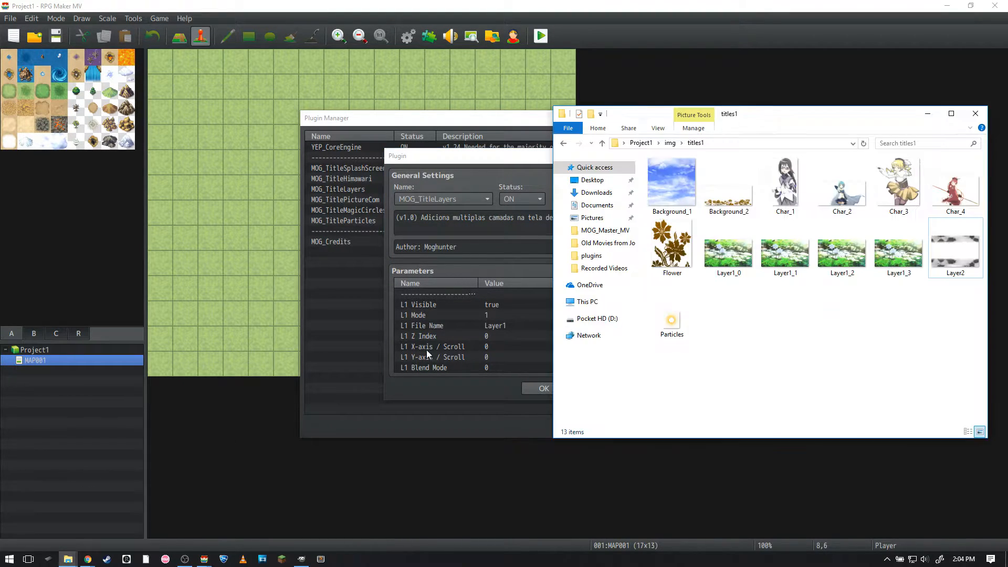
pyautogui.click(896, 257)
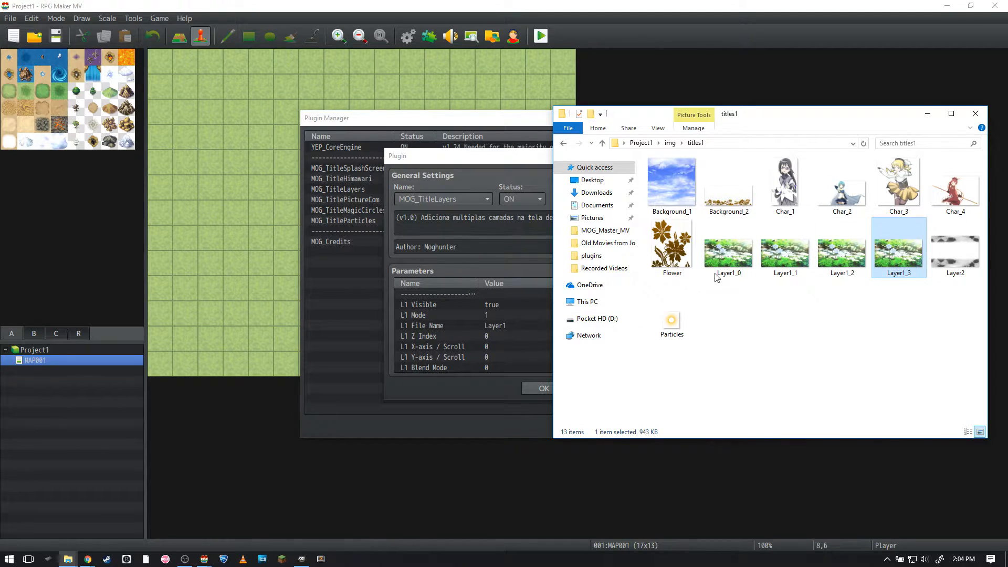
pyautogui.click(756, 302)
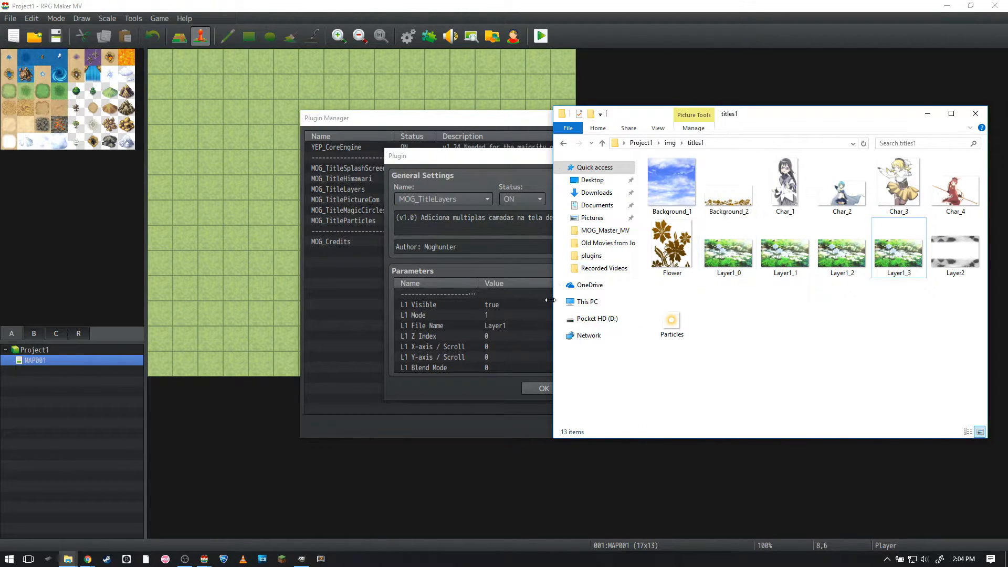
pyautogui.click(492, 326)
pyautogui.hotkey('alt', 'Tab')
pyautogui.click(731, 257)
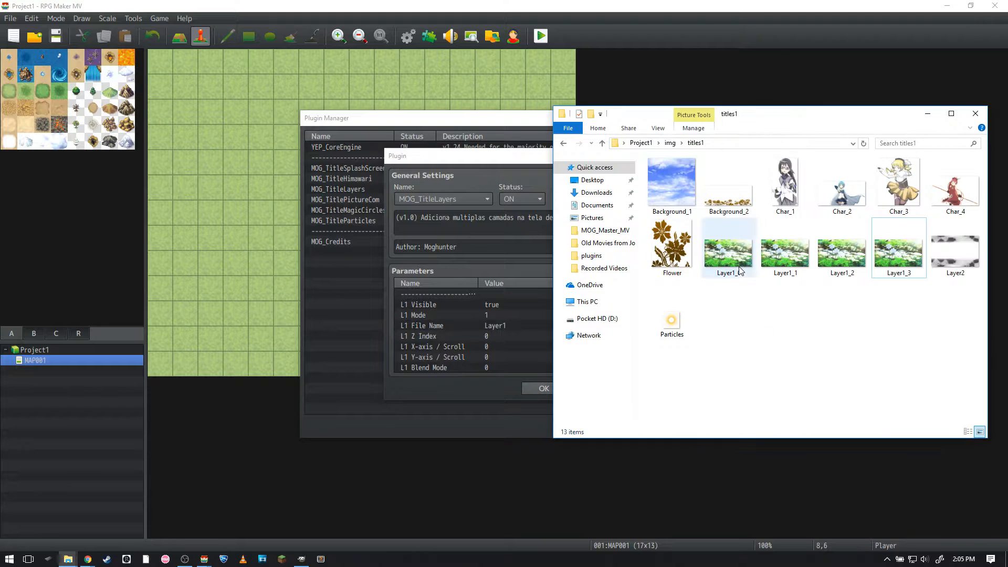
pyautogui.click(798, 247)
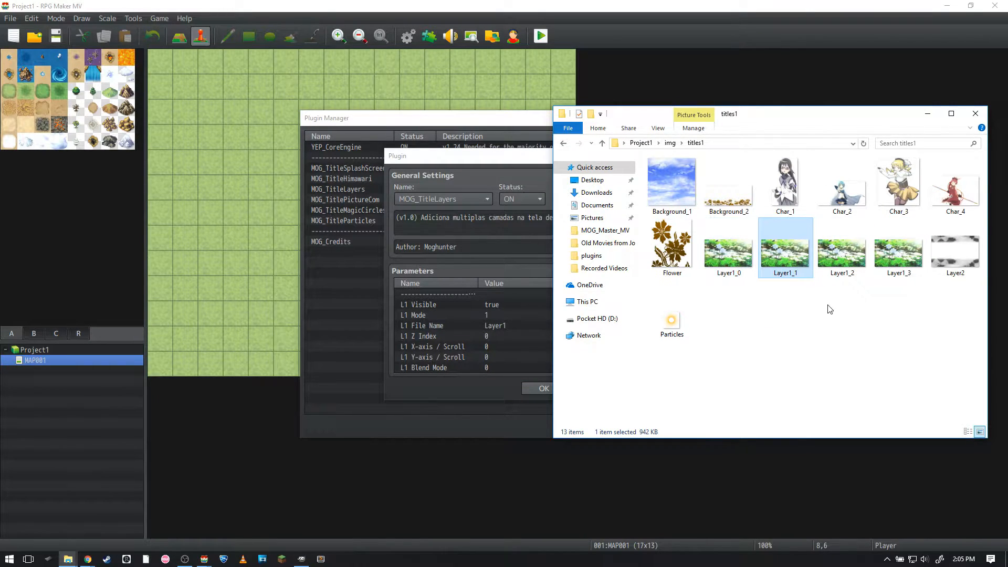
pyautogui.click(841, 258)
pyautogui.click(908, 317)
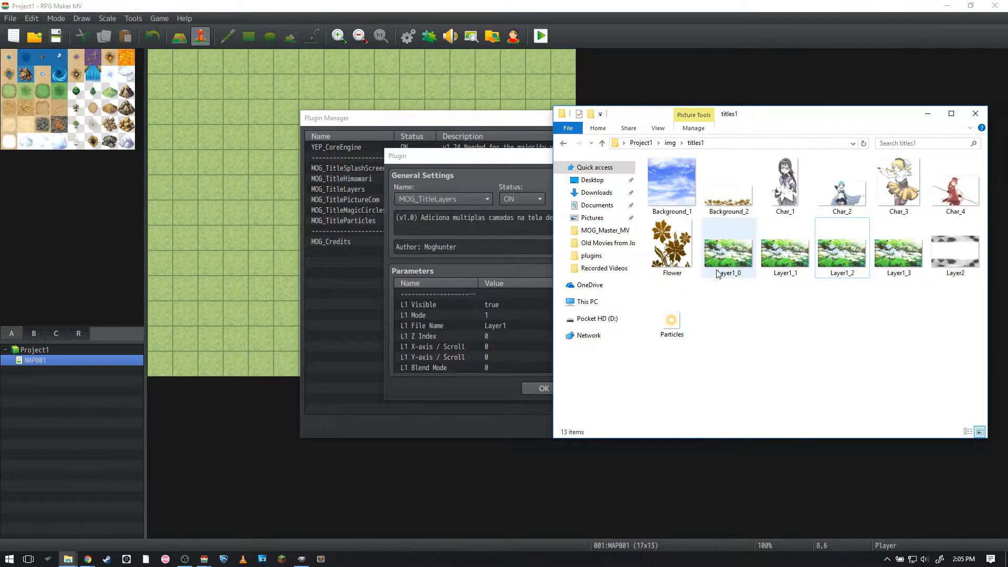
pyautogui.click(734, 277)
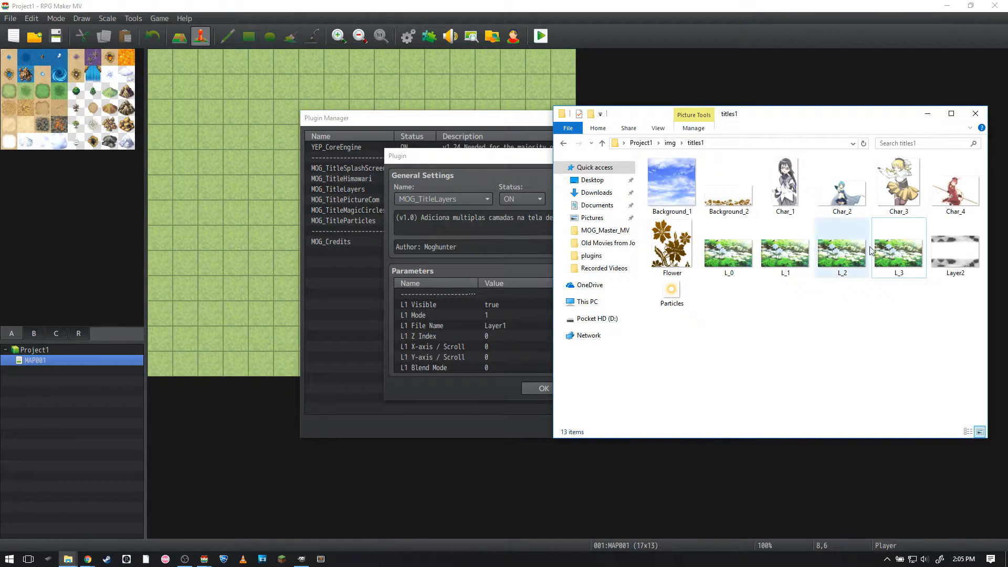
# Set L1 File Name to L and confirm the MOG_TitleLayers settings.
pyautogui.doubleClick(515, 323)
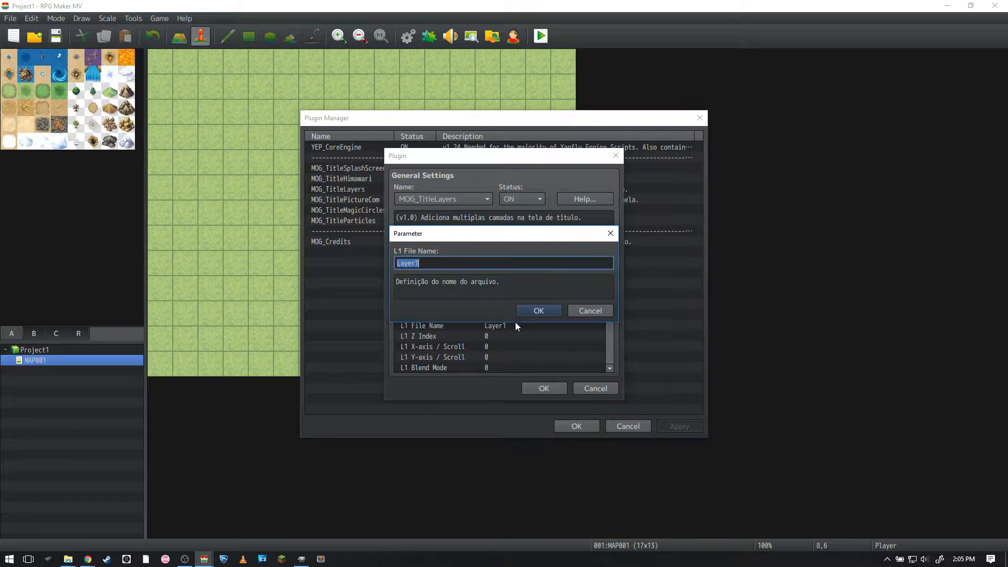
pyautogui.write('L')
pyautogui.press('Return')
pyautogui.press('Return')
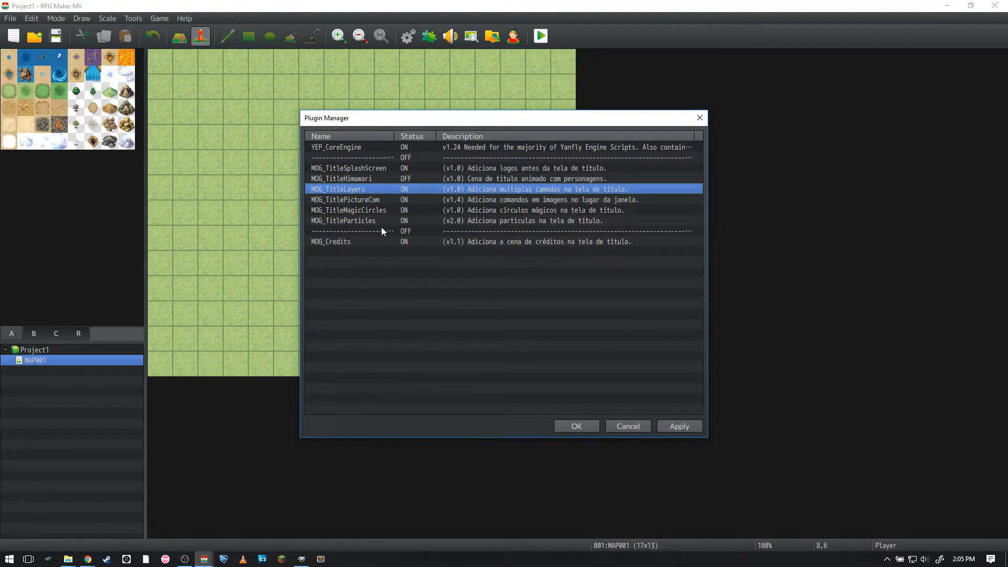
# Set the L1 Z Index of MOG_TitleLayers to 5, confirm the plugin settings, and playtest the title screen.
pyautogui.doubleClick(381, 187)
pyautogui.scroll(-1, 479, 338)
pyautogui.doubleClick(479, 336)
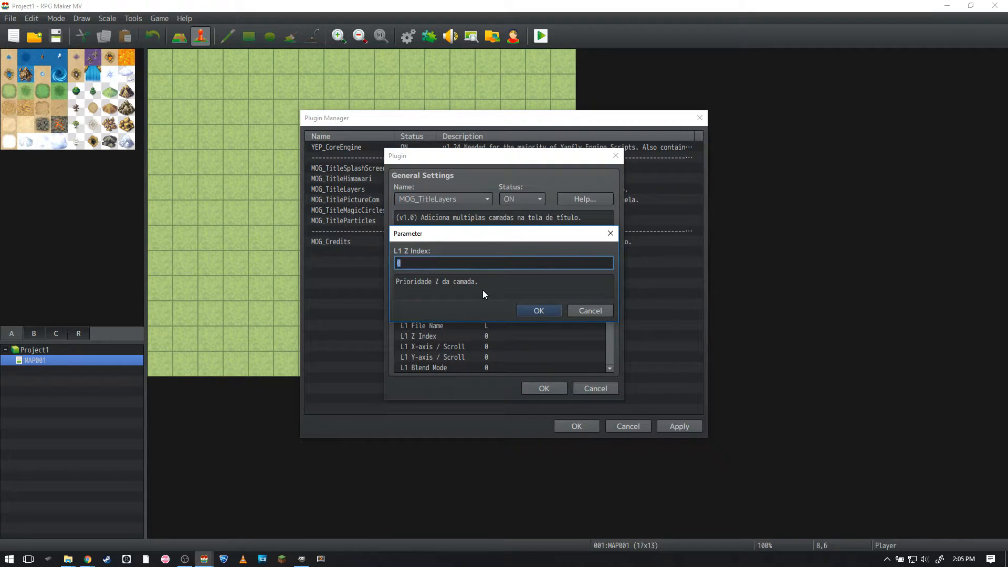
pyautogui.write('1')
pyautogui.press('Return')
pyautogui.click(544, 389)
pyautogui.click(577, 426)
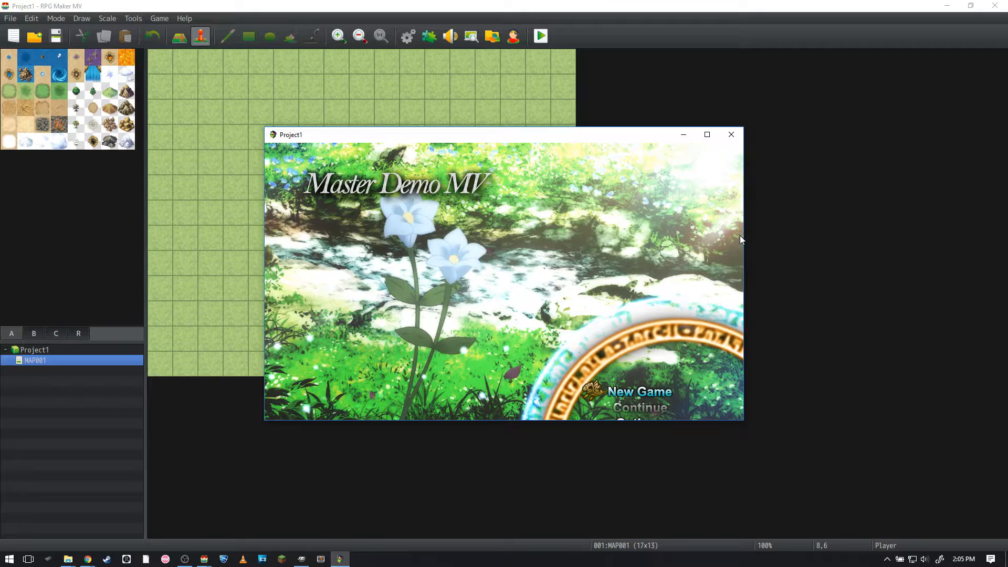
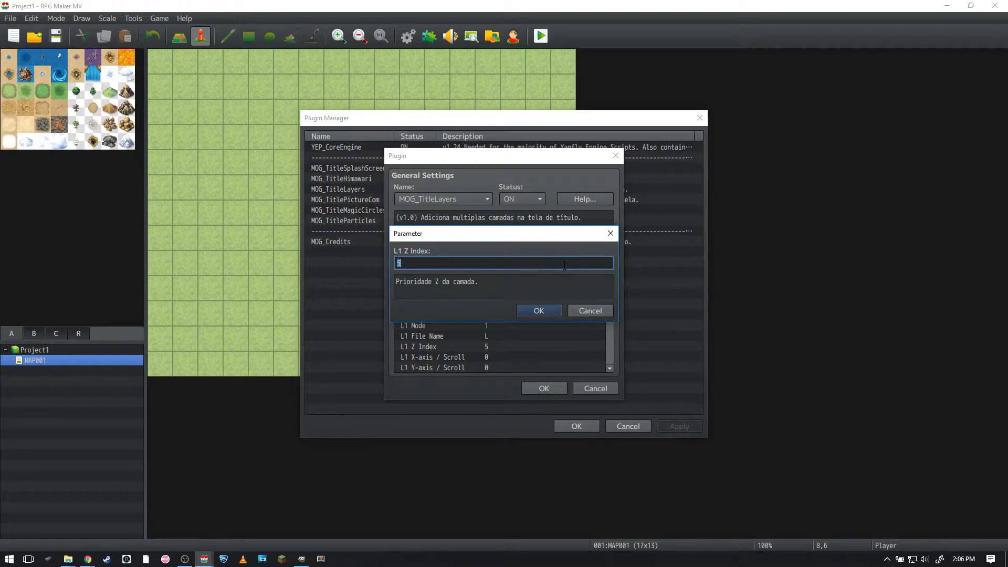
# Set the L1 Z Index back to 0 and look through the layer parameters of MOG_TitleLayers.
pyautogui.write('0')
pyautogui.press('Return')
pyautogui.click(465, 314)
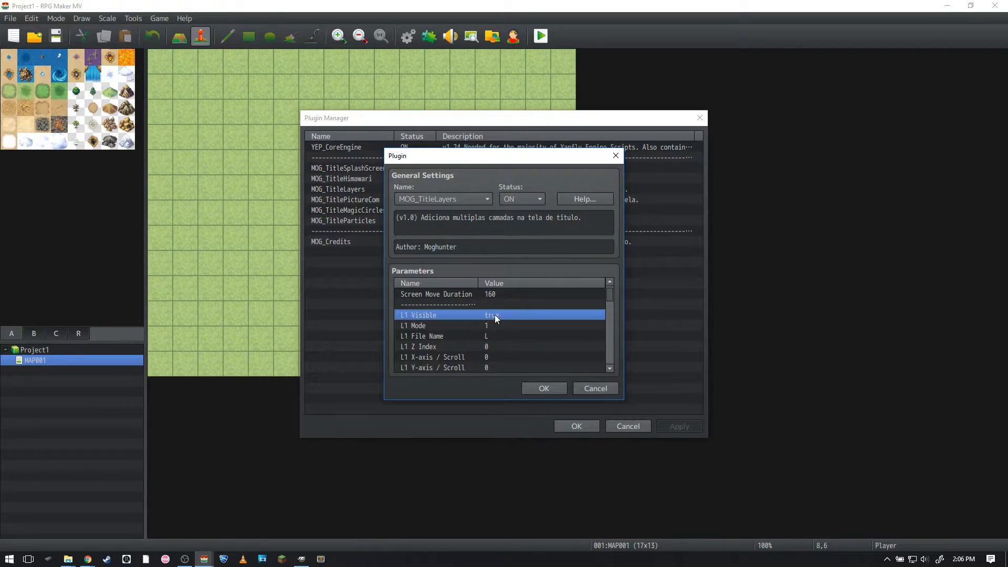
pyautogui.scroll(-5, 494, 315)
pyautogui.scroll(2, 494, 315)
pyautogui.click(501, 317)
pyautogui.scroll(-1, 578, 316)
pyautogui.moveTo(607, 298)
pyautogui.mouseDown()
pyautogui.moveTo(611, 329)
pyautogui.moveTo(614, 297)
pyautogui.mouseUp()
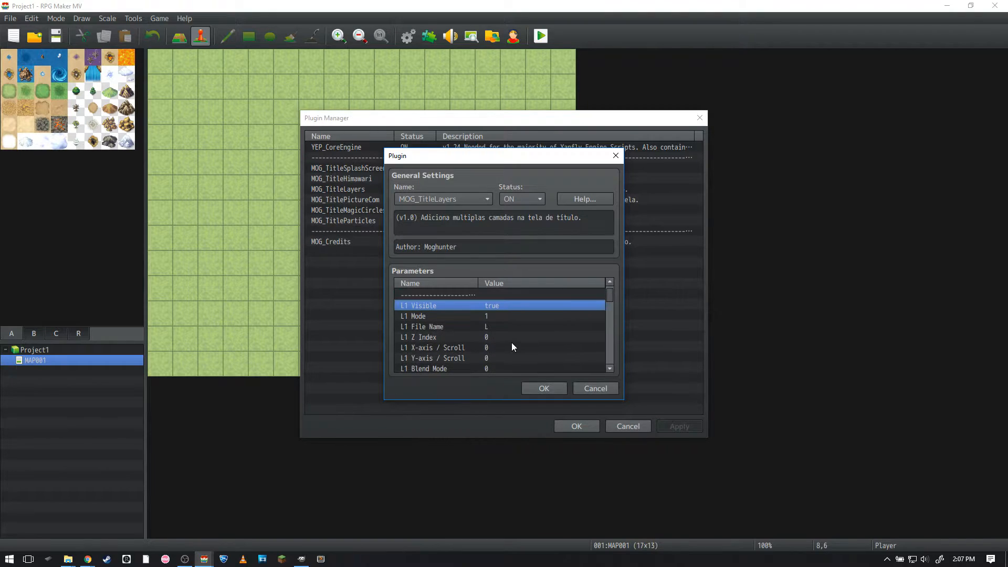
# Set the L1 Z Index to 1, playtest Project1 with the confirmed plugin settings, and close the game.
pyautogui.scroll(-1, 491, 331)
pyautogui.click(487, 325)
pyautogui.click(488, 308)
pyautogui.click(488, 323)
pyautogui.click(544, 389)
pyautogui.click(576, 426)
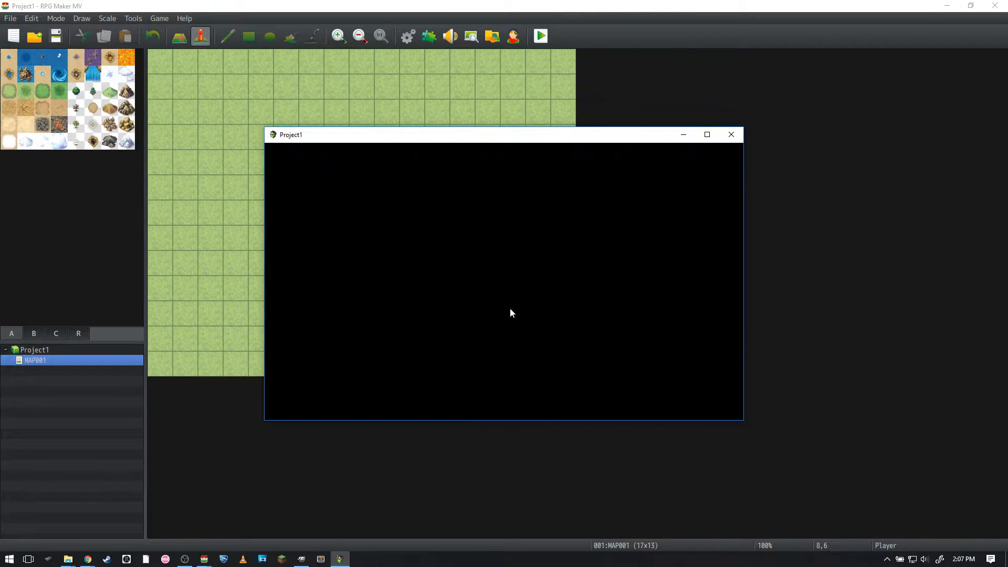
pyautogui.click(733, 135)
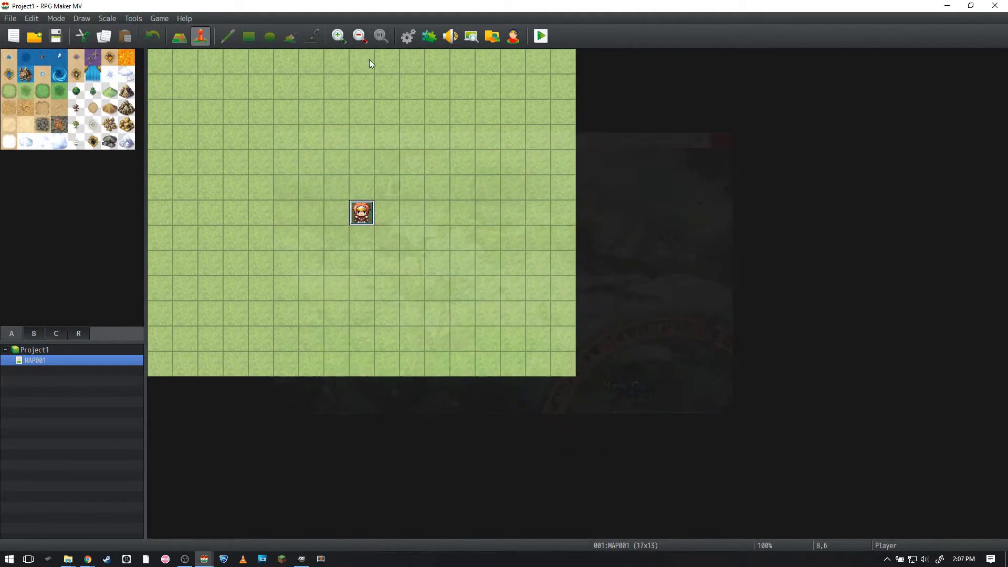
# Reopen MOG_TitleLayers, set the L2 Z Index to 0, and confirm the plugin settings.
pyautogui.click(427, 40)
pyautogui.doubleClick(373, 190)
pyautogui.doubleClick(500, 325)
pyautogui.press('Escape')
pyautogui.scroll(-3, 531, 362)
pyautogui.scroll(-1, 495, 352)
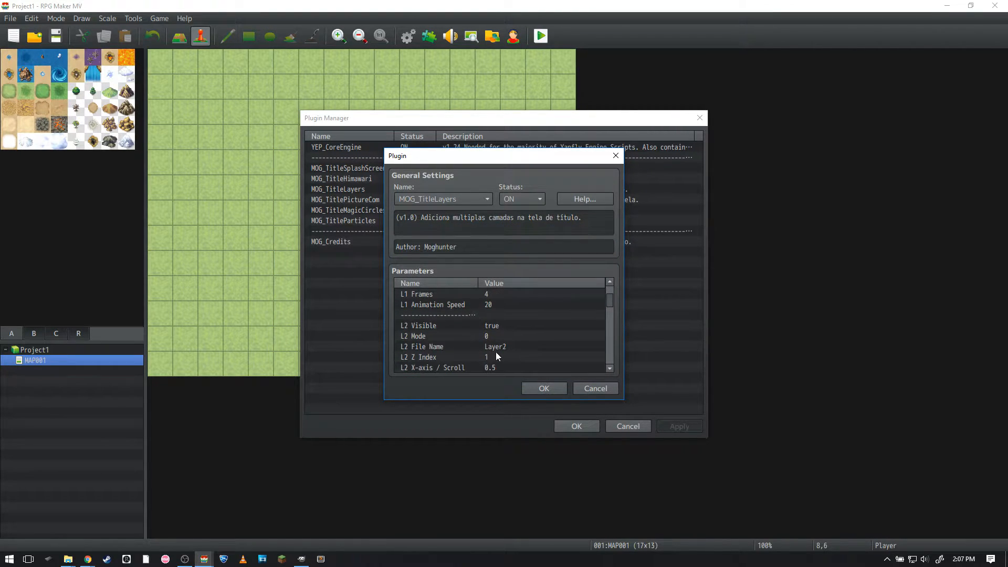
pyautogui.click(498, 352)
pyautogui.doubleClick(500, 357)
pyautogui.click(546, 311)
pyautogui.click(544, 388)
pyautogui.click(576, 426)
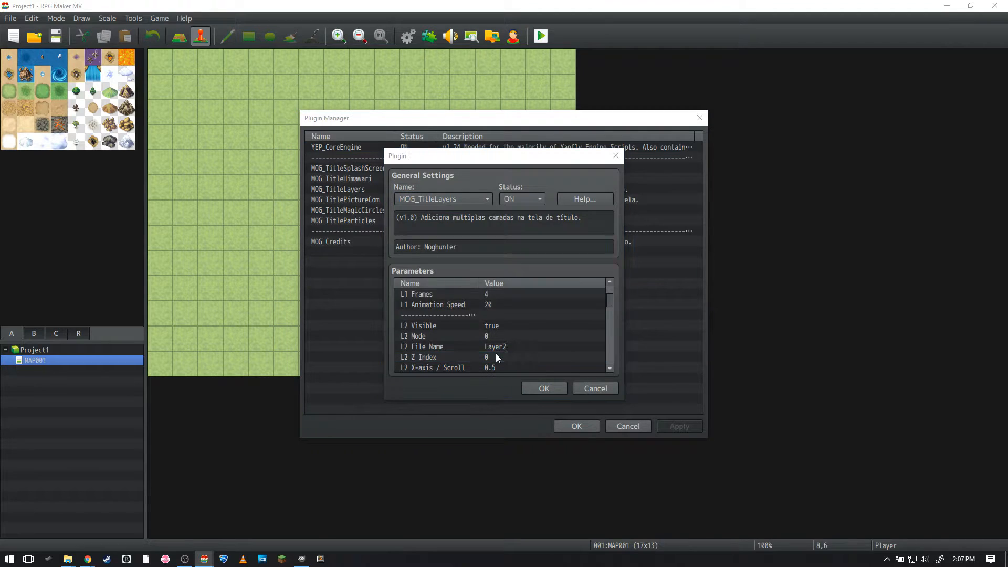
# Open the L2 Z Index for editing again, playtest Project1, and close the game.
pyautogui.doubleClick(496, 356)
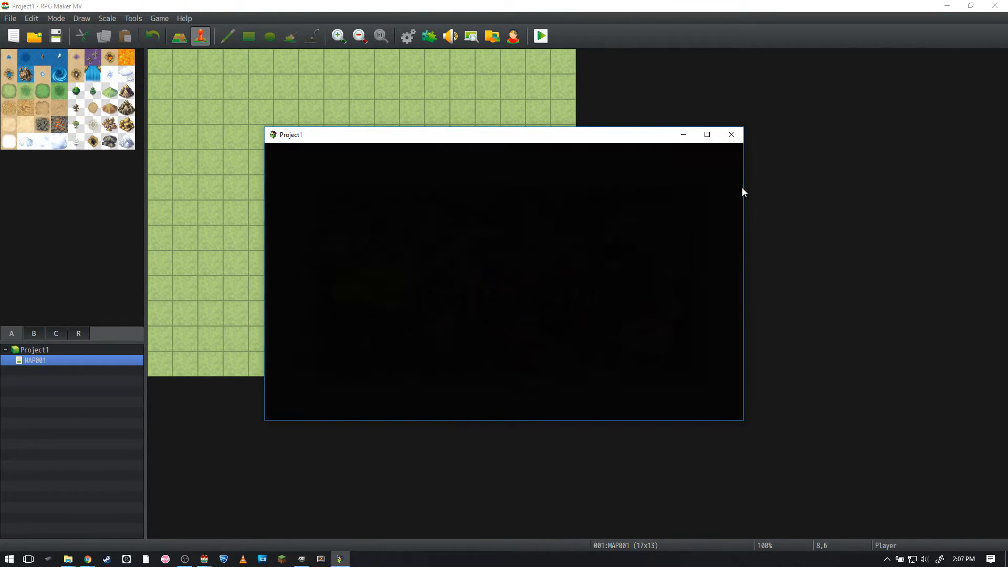
pyautogui.click(731, 134)
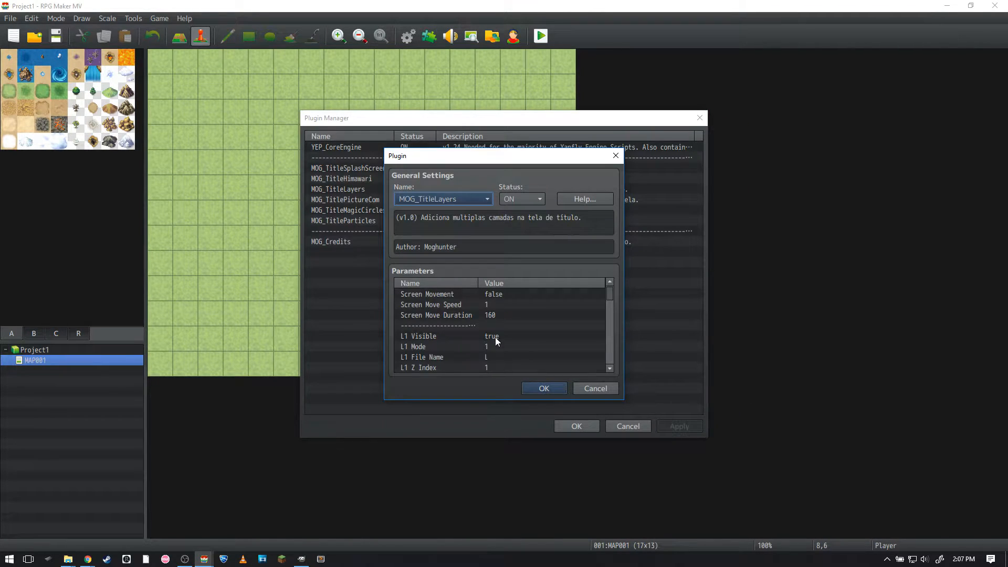
# Set the L2 Z Index of MOG_TitleLayers to 1 and check the L1 Z Index parameter.
pyautogui.scroll(-4, 496, 337)
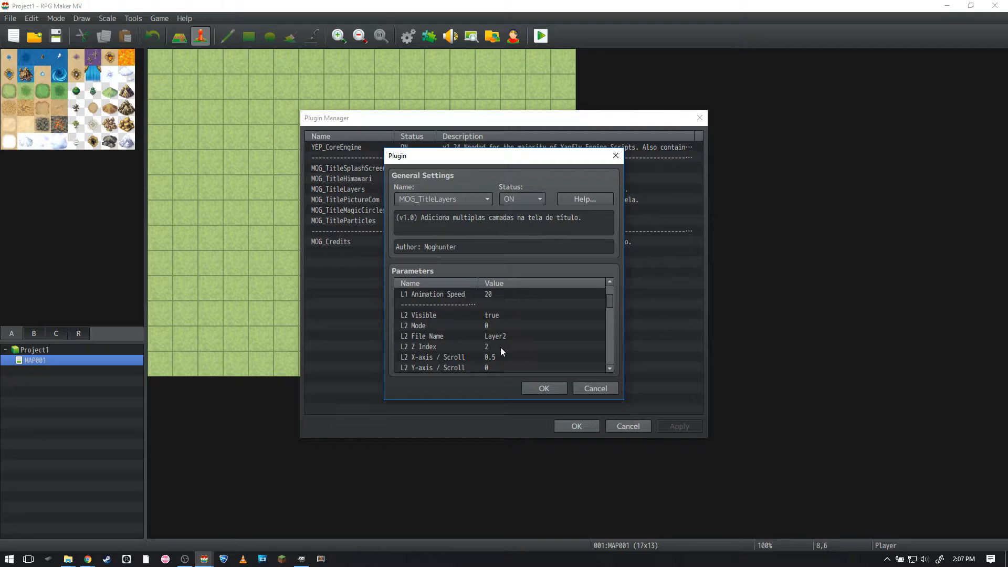
pyautogui.doubleClick(476, 345)
pyautogui.write('1')
pyautogui.click(535, 309)
pyautogui.scroll(3, 499, 306)
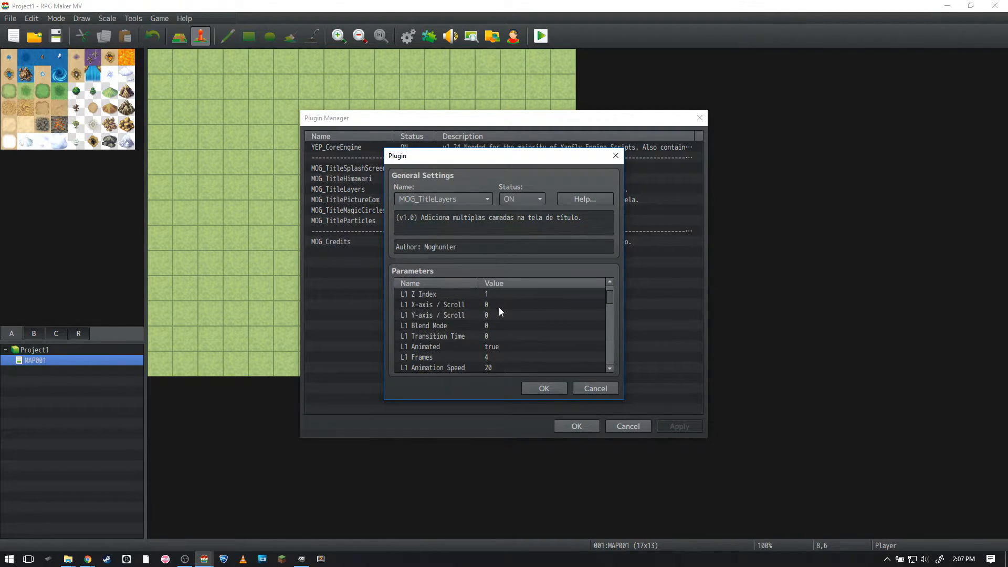
pyautogui.click(492, 313)
pyautogui.doubleClick(491, 313)
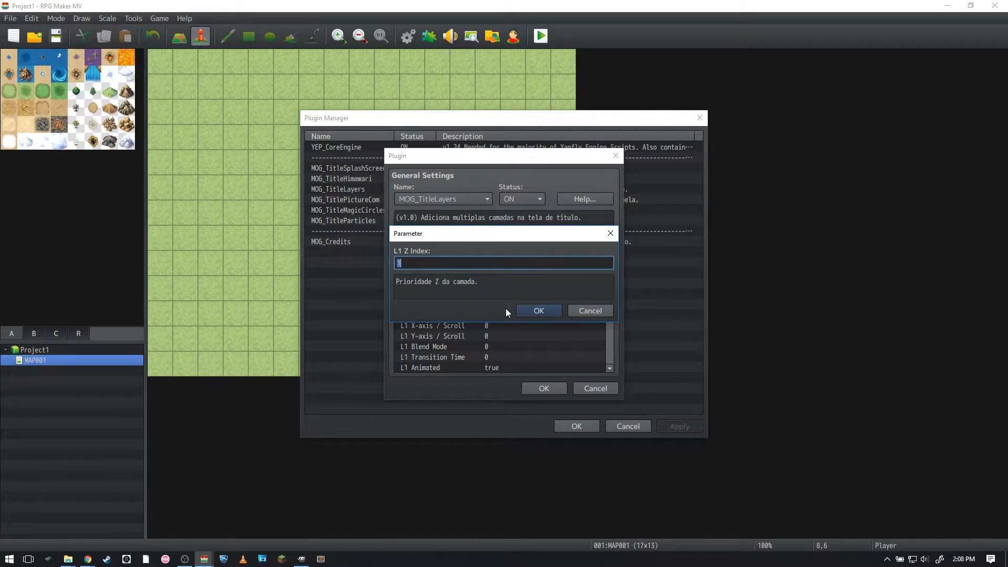
pyautogui.click(541, 310)
# View the descriptions of the L1 Blend Mode and L1 Transition Time parameters.
pyautogui.click(497, 345)
pyautogui.scroll(-1, 497, 343)
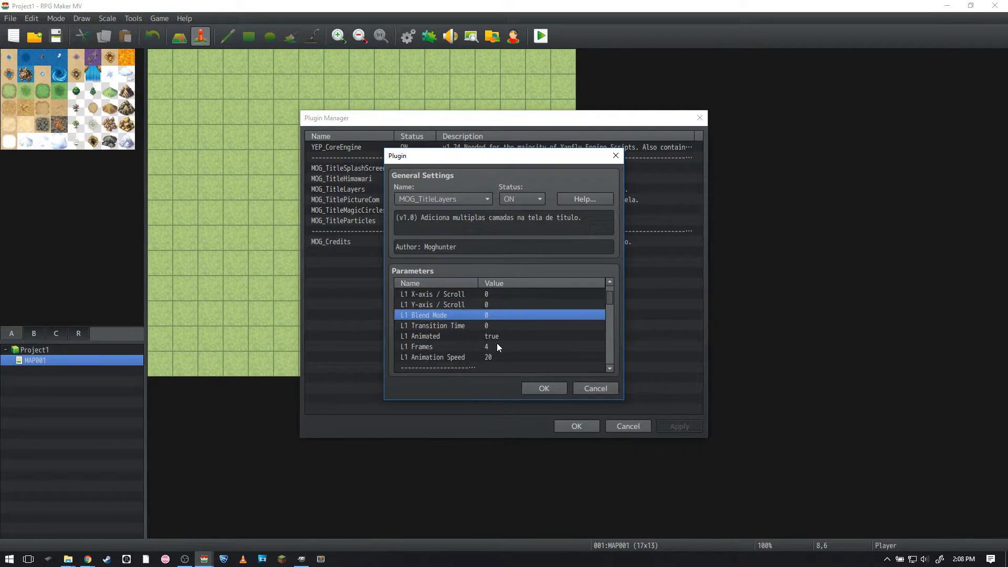
pyautogui.doubleClick(493, 315)
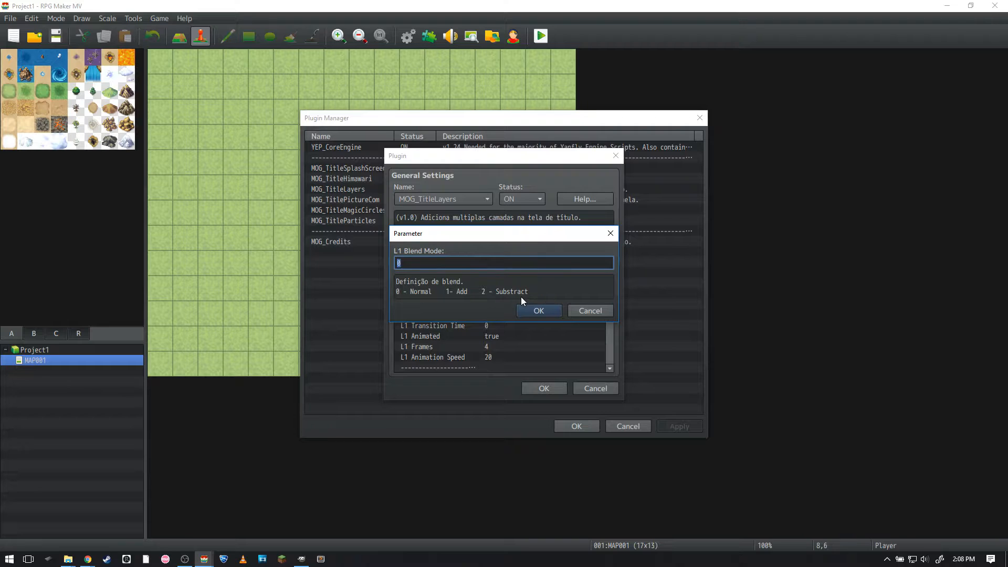
pyautogui.click(530, 311)
pyautogui.doubleClick(495, 327)
pyautogui.click(540, 313)
pyautogui.doubleClick(489, 327)
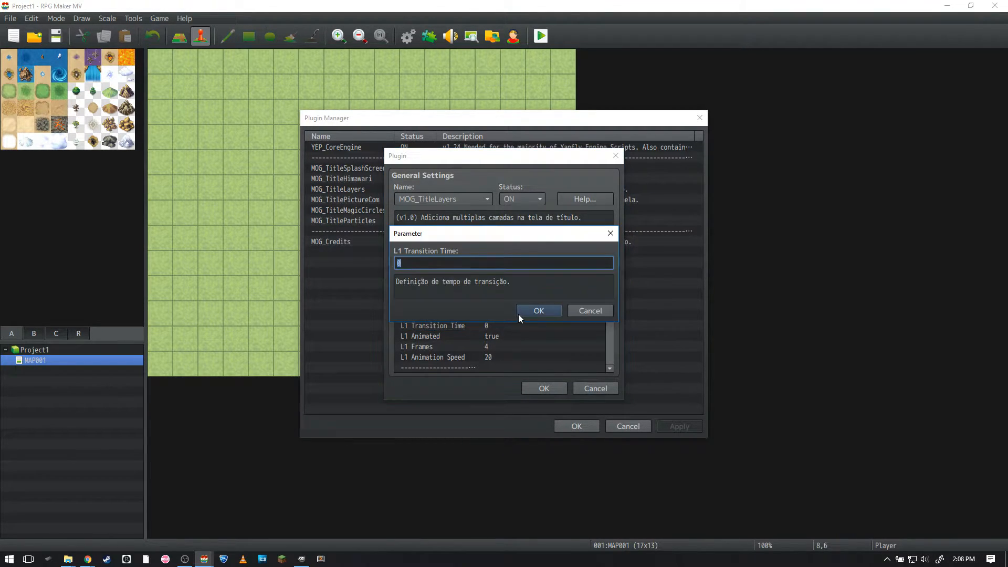
pyautogui.click(528, 313)
# Confirm the plugin settings, playtest Project1, and close the game.
pyautogui.click(544, 388)
pyautogui.click(574, 425)
pyautogui.click(541, 36)
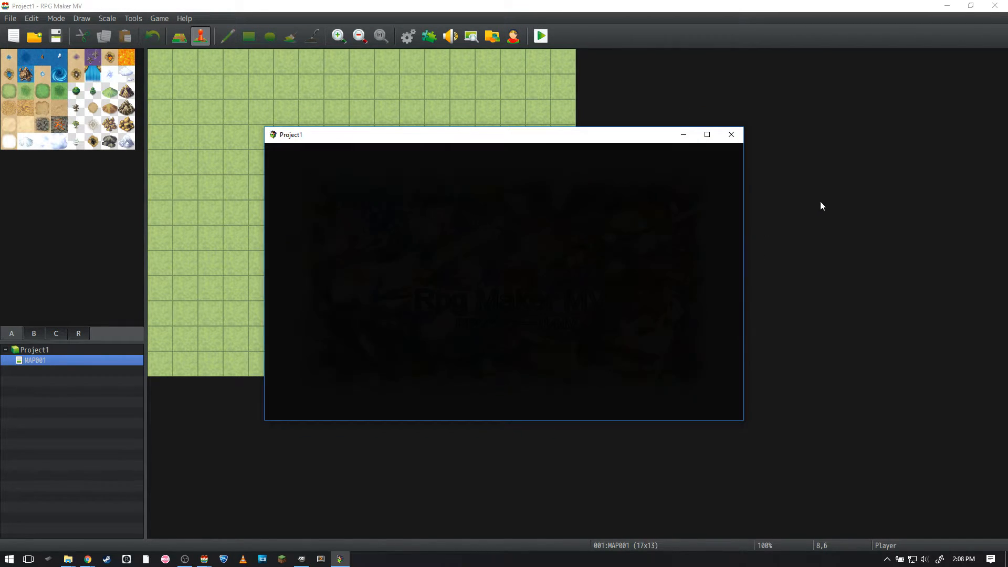
pyautogui.click(732, 135)
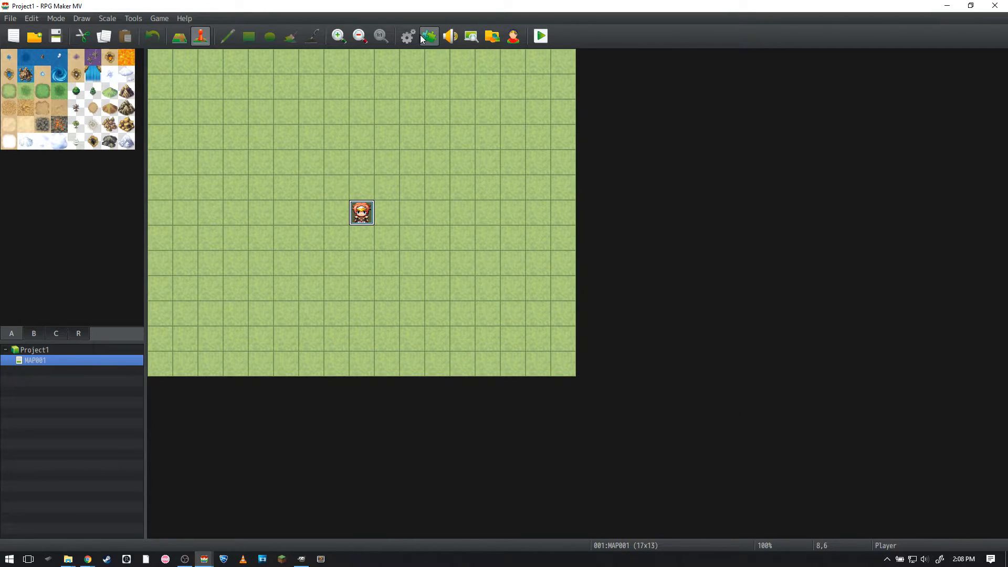
# Reopen MOG_TitleLayers, set the L1 Transition Time to 100, playtest Project1, and close the game.
pyautogui.click(429, 36)
pyautogui.doubleClick(403, 192)
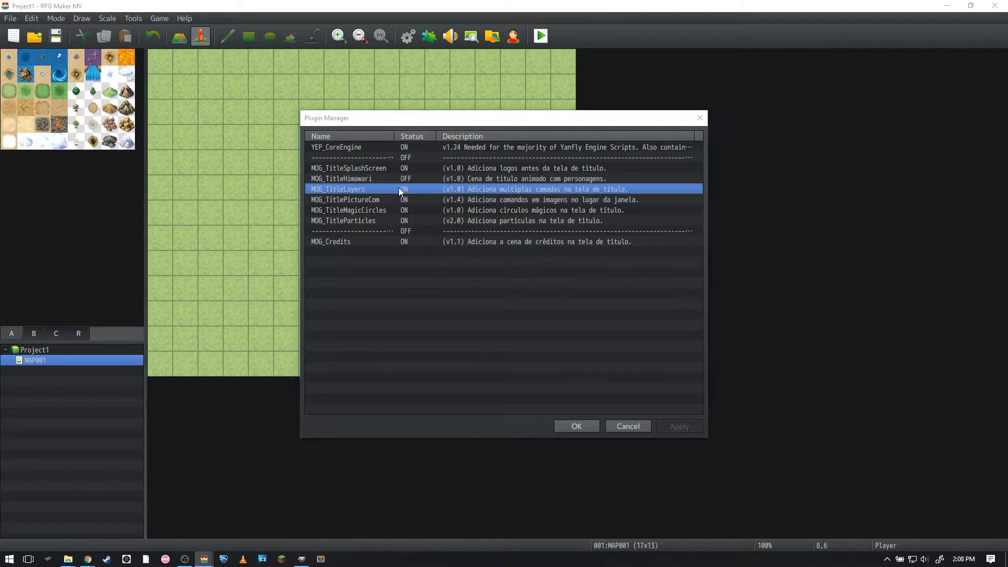
pyautogui.doubleClick(488, 314)
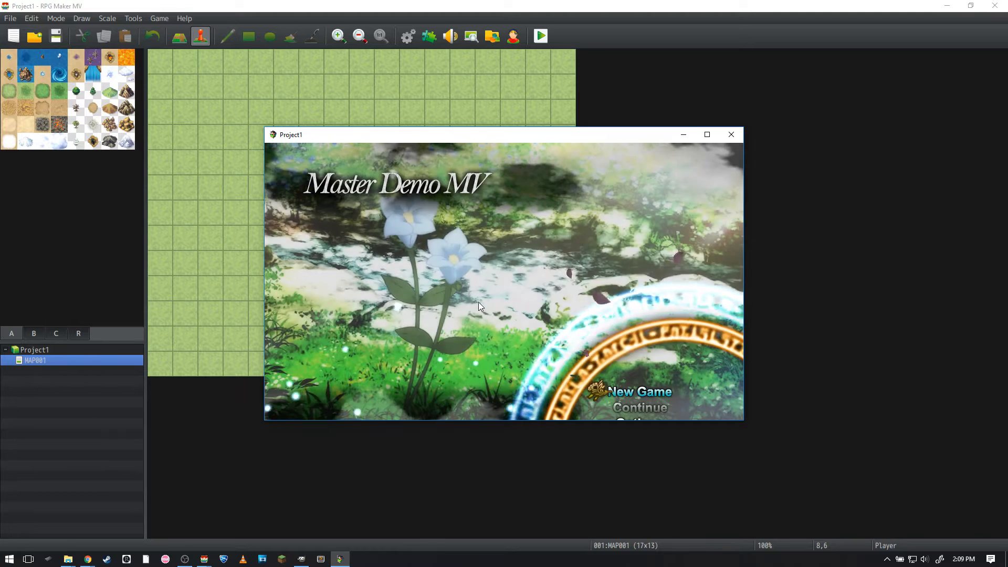
pyautogui.click(728, 137)
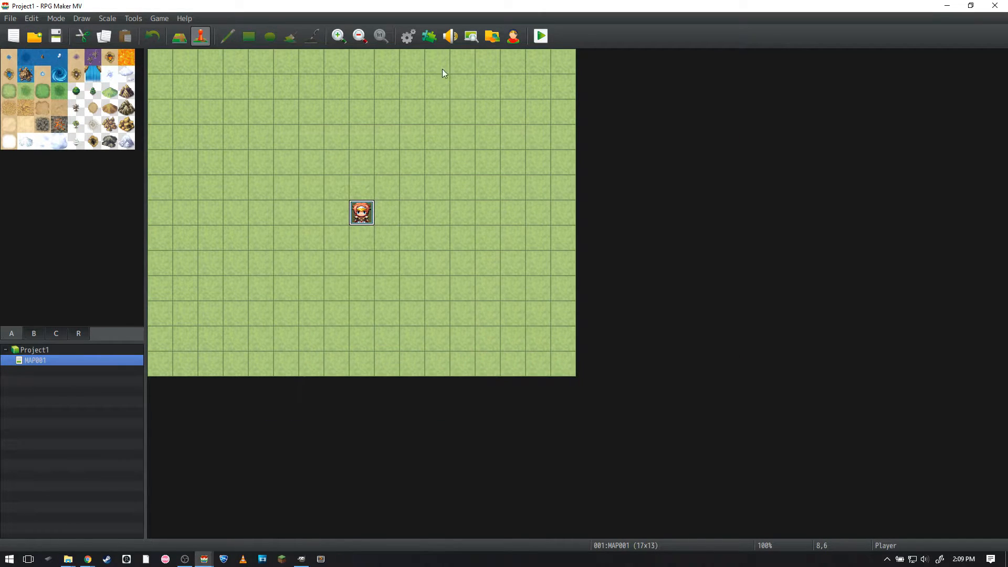
# Reopen the L1 Transition Time parameter of MOG_TitleLayers and set it to 0.
pyautogui.click(429, 35)
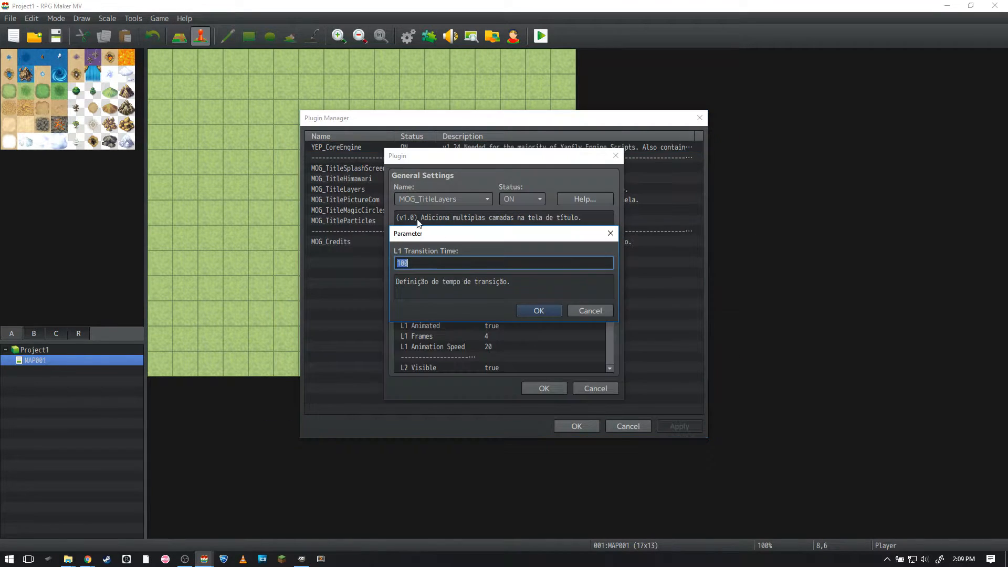
pyautogui.write('0')
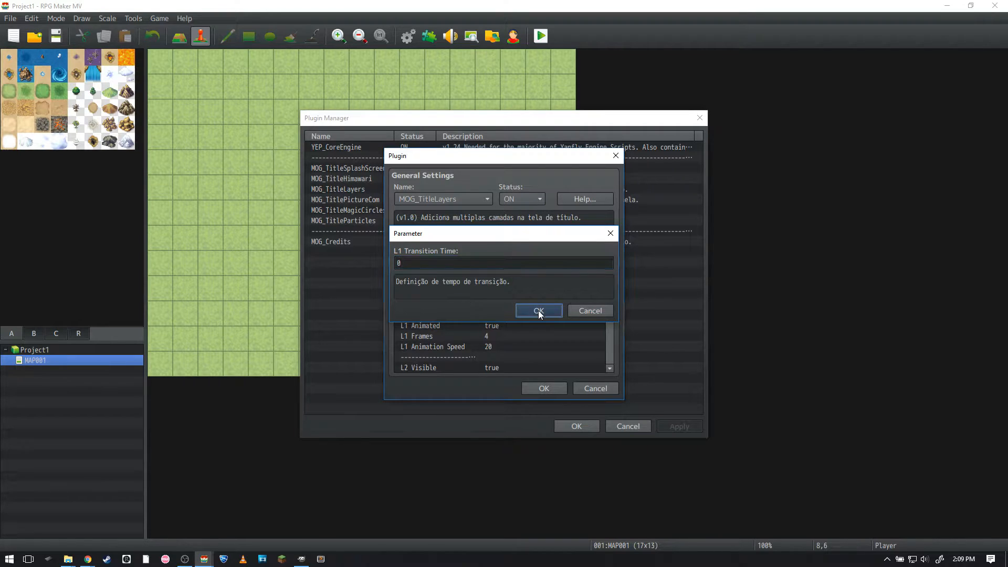
pyautogui.click(539, 311)
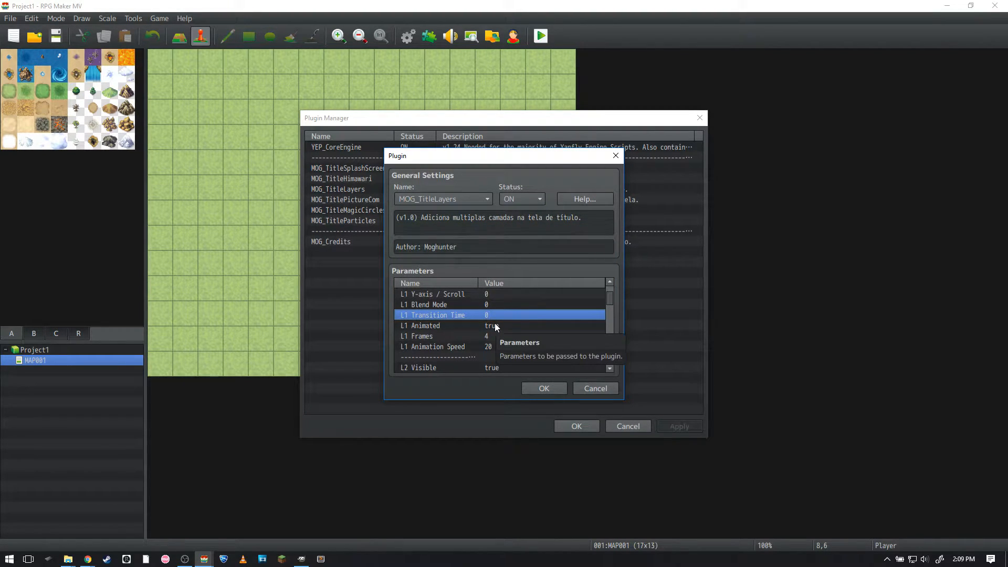
# Select the L1 Animated parameter, then switch to File Explorer and examine the L_0 to L_3 frame images in the titles1 folder.
pyautogui.click(494, 326)
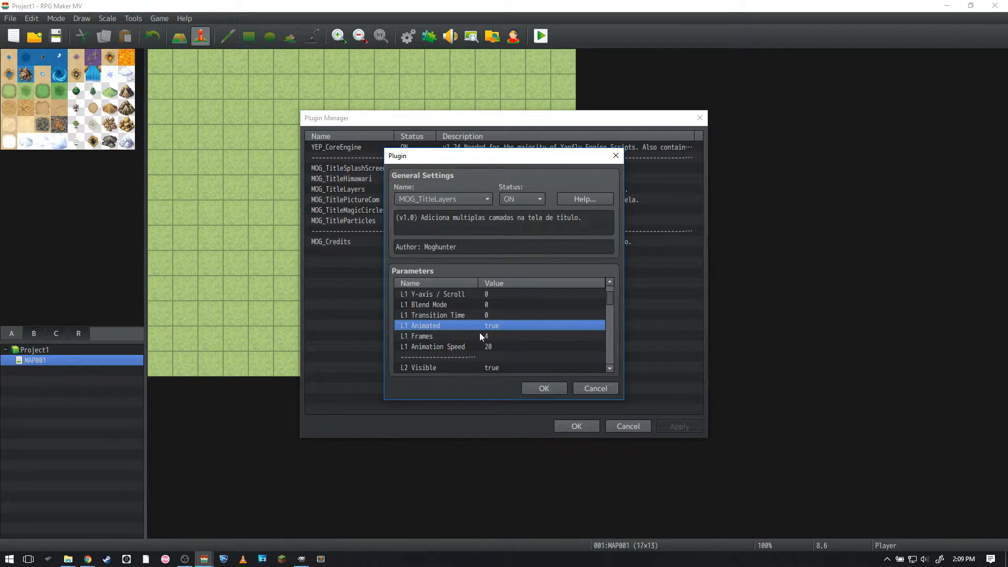
pyautogui.click(68, 560)
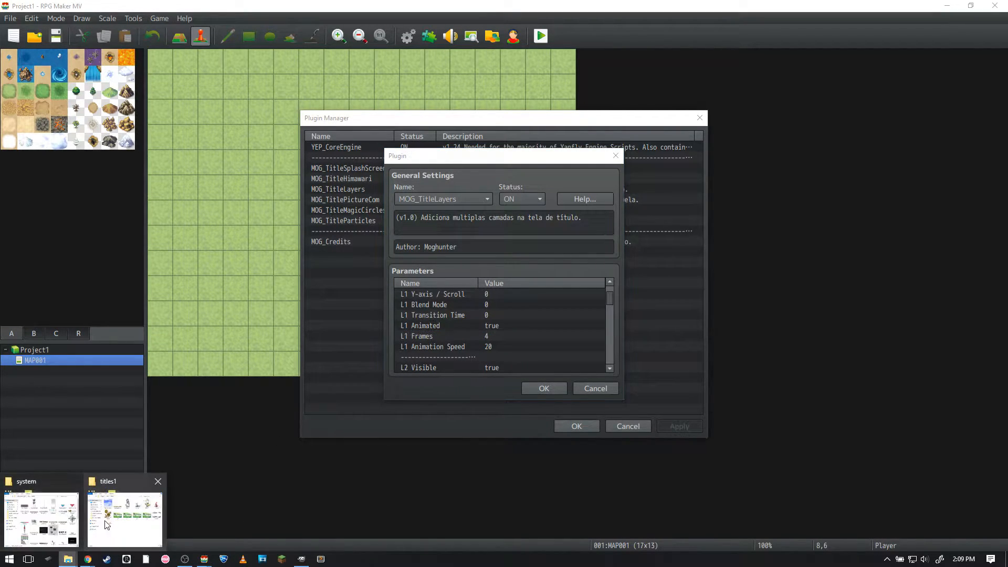
pyautogui.click(134, 512)
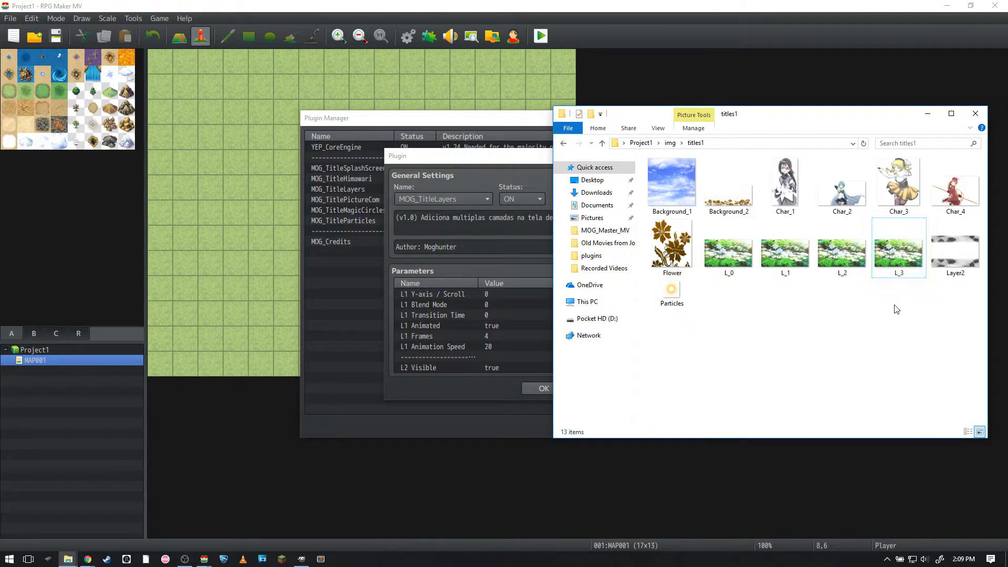
pyautogui.click(902, 266)
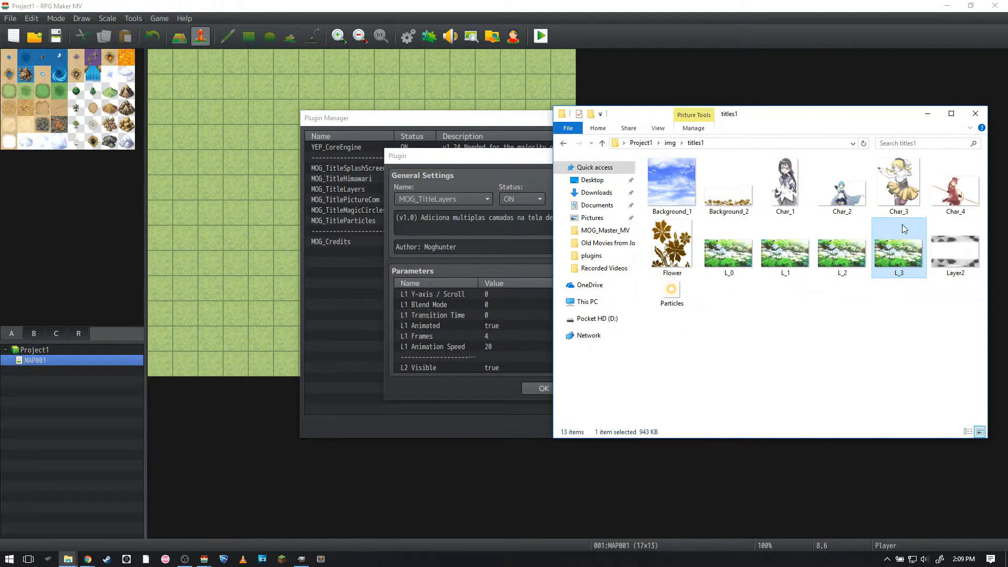
pyautogui.click(903, 302)
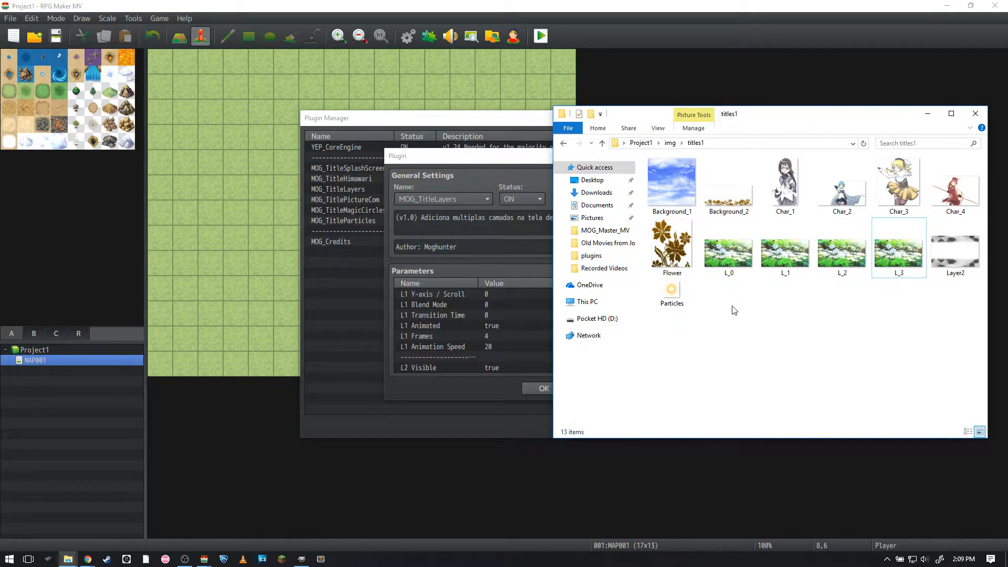
pyautogui.click(888, 254)
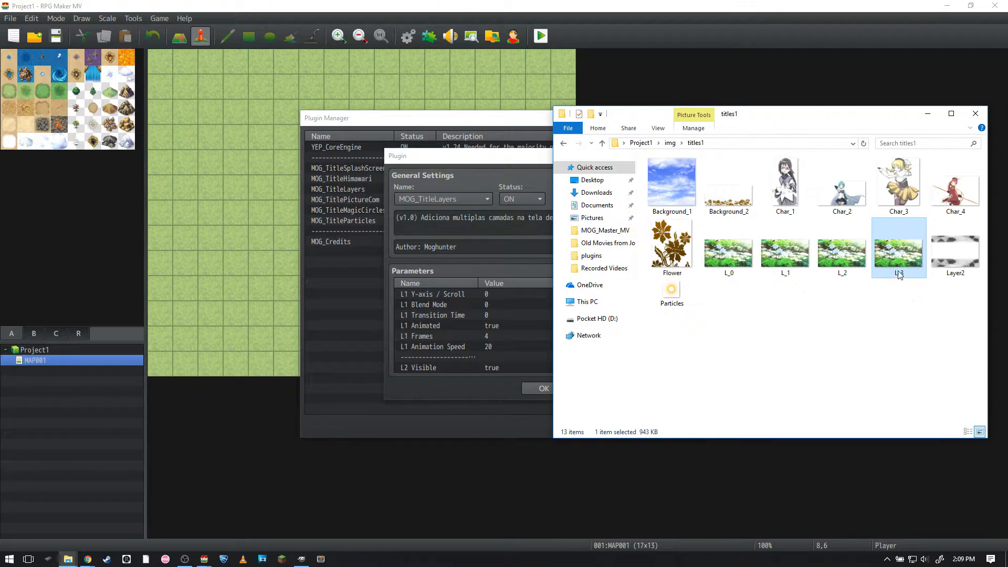
pyautogui.click(887, 360)
# Return to RPG Maker MV and view the L1 Frames parameter without changing it.
pyautogui.click(504, 337)
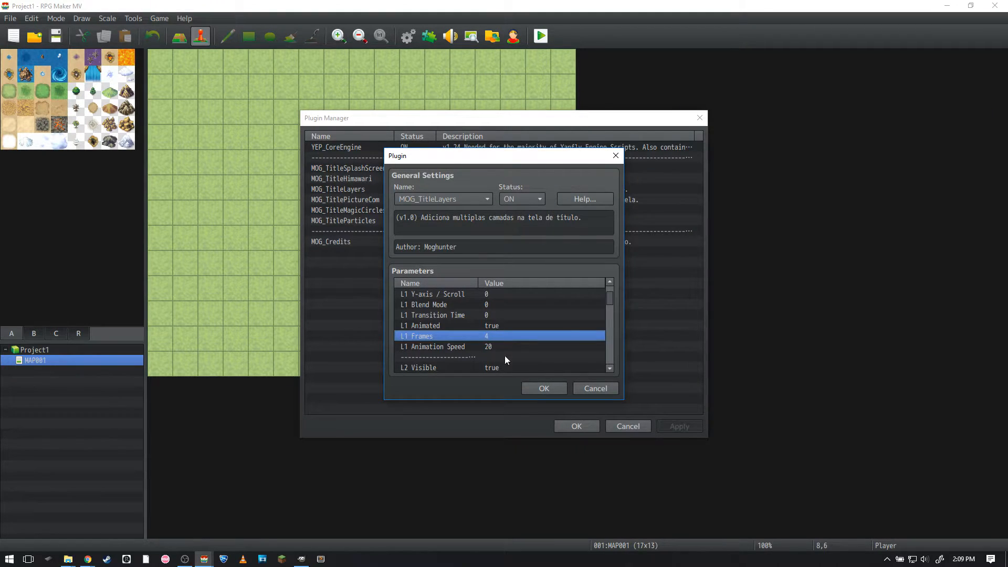
pyautogui.doubleClick(475, 335)
pyautogui.click(574, 310)
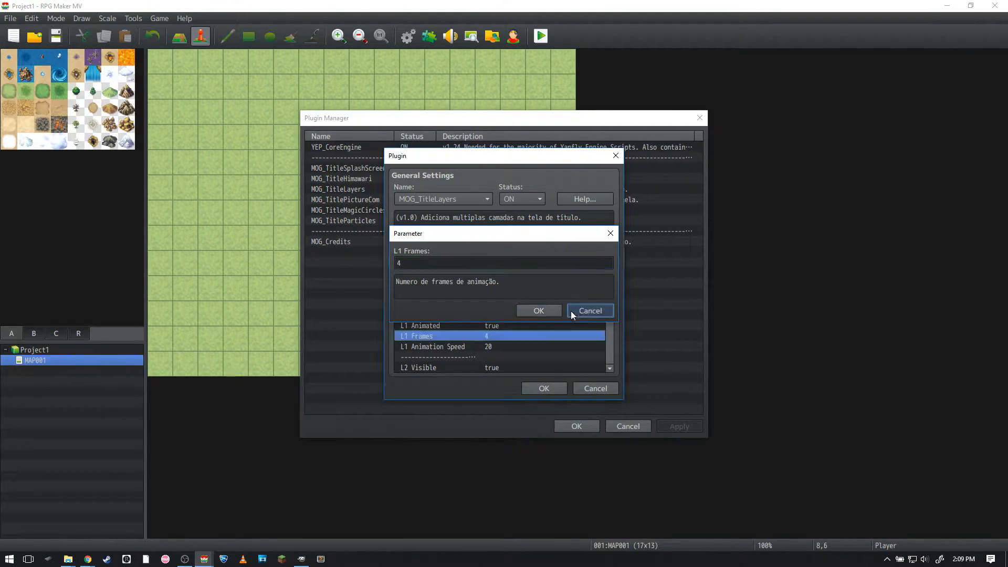
# Try an L1 Animation Speed of 100, and restore it to 20.
pyautogui.click(486, 346)
pyautogui.scroll(-1, 502, 317)
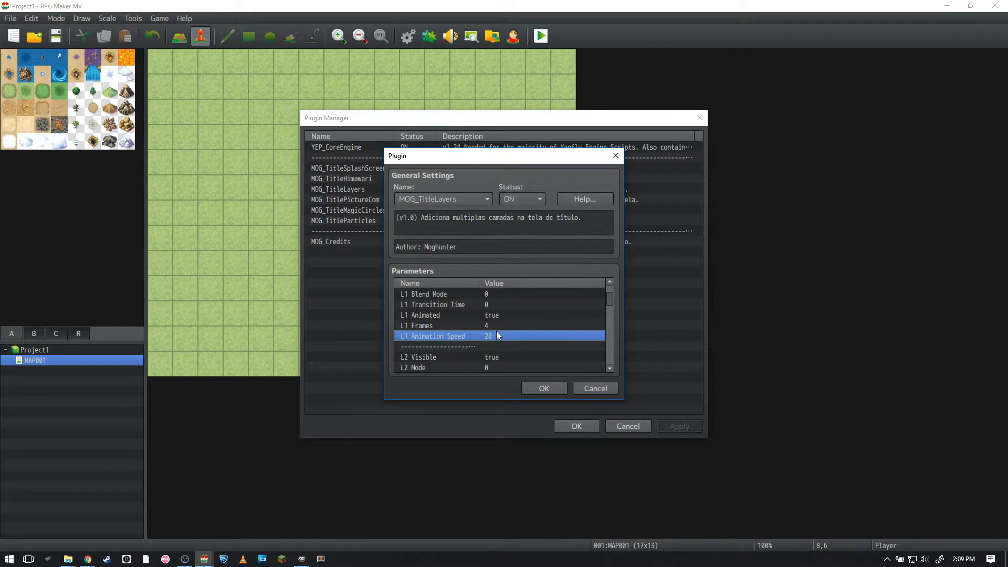
pyautogui.doubleClick(496, 333)
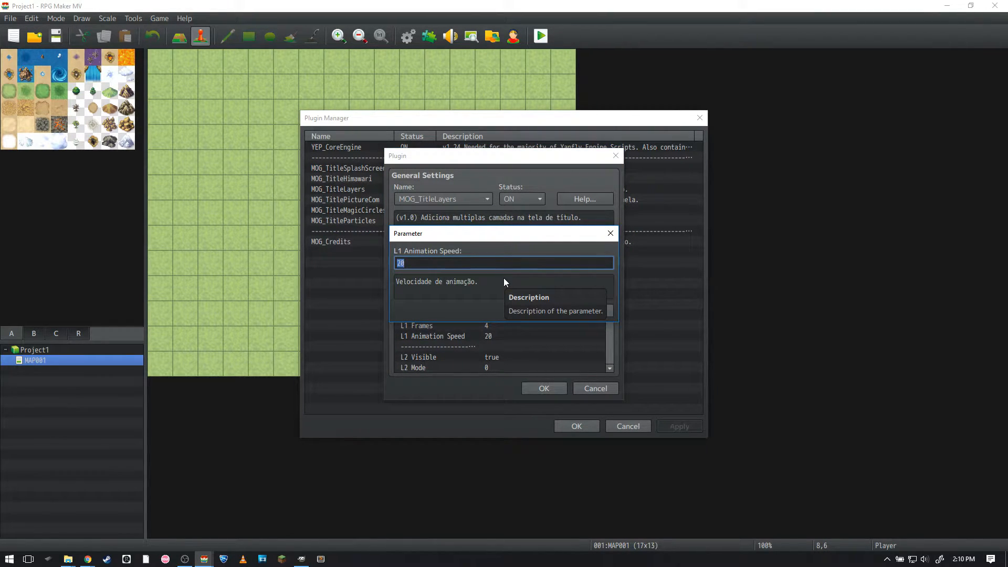
pyautogui.write('10')
pyautogui.press('Return')
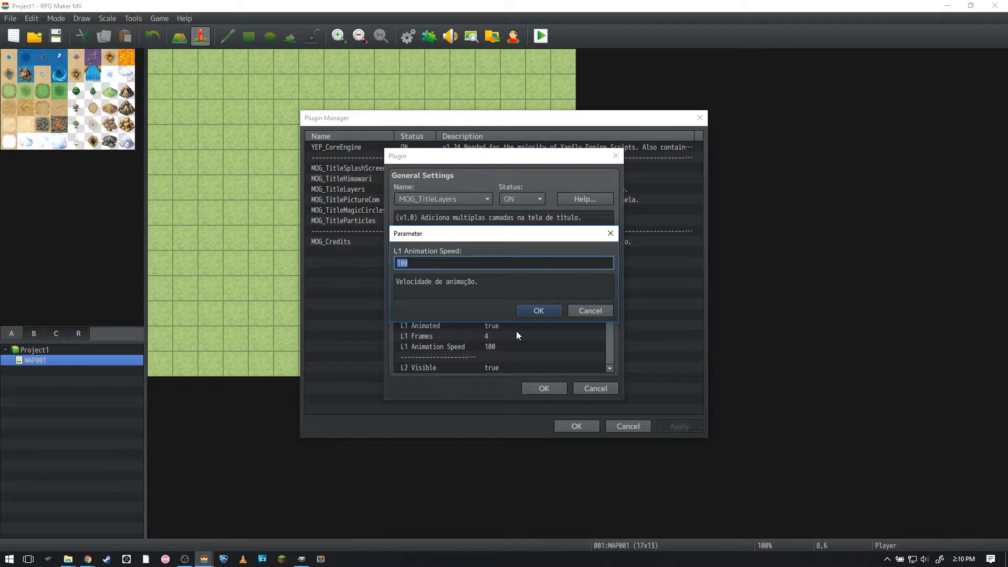
pyautogui.press('Return')
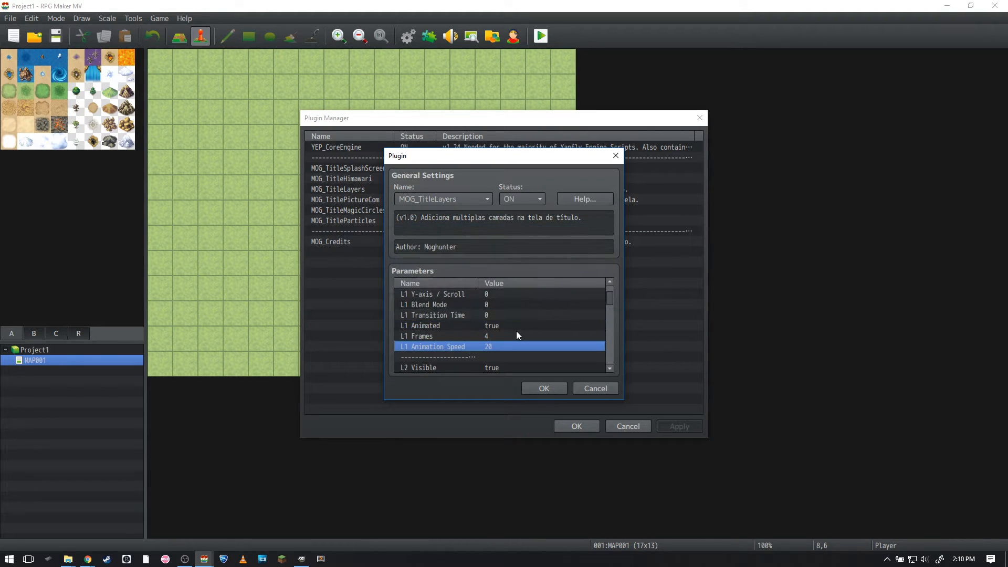
# Look through the L2 layer parameters of MOG_TitleLayers and confirm the plugin's settings.
pyautogui.scroll(-4, 504, 320)
pyautogui.scroll(1, 495, 322)
pyautogui.scroll(-1, 494, 323)
pyautogui.scroll(1, 496, 324)
pyautogui.click(499, 326)
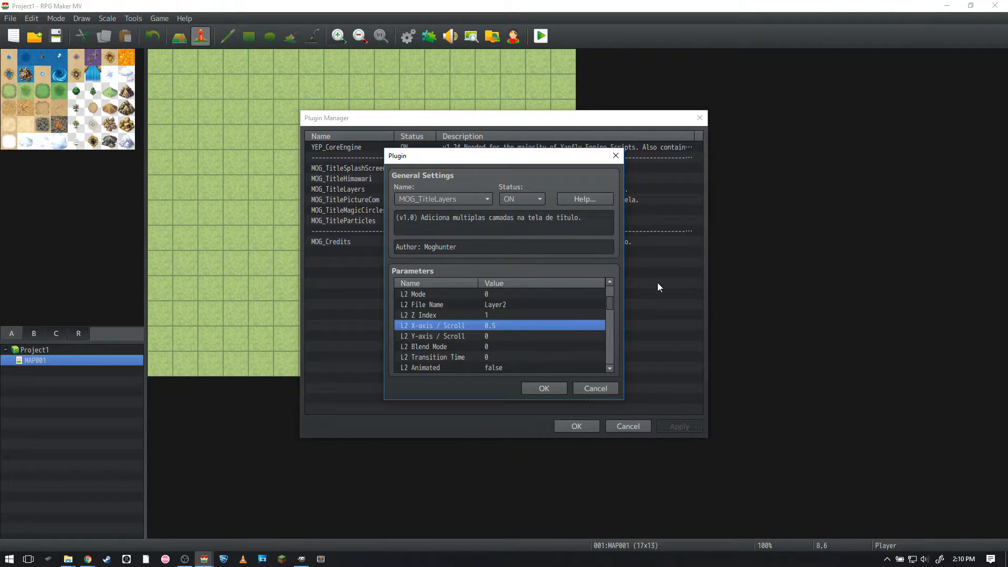
pyautogui.scroll(-1, 488, 341)
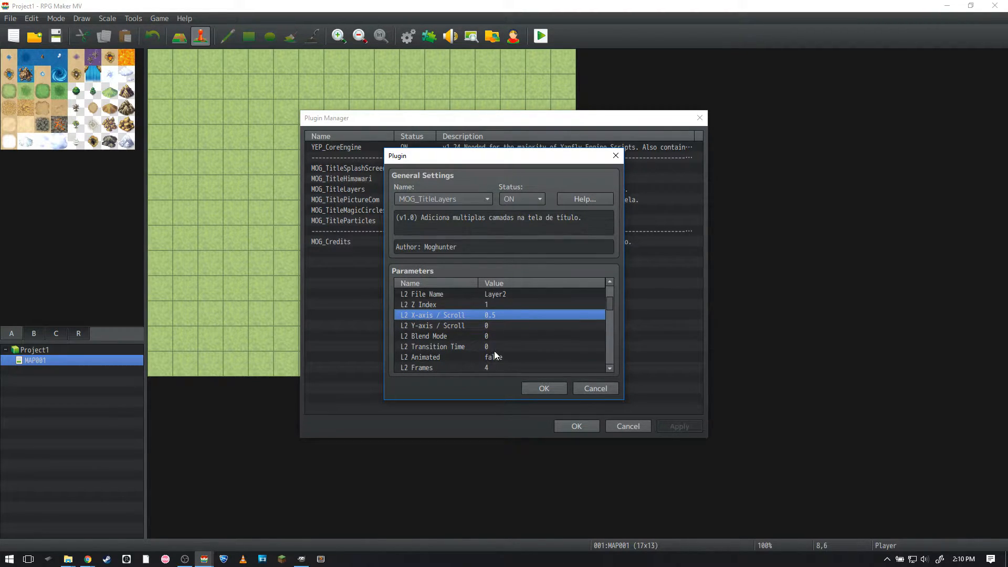
pyautogui.click(504, 353)
pyautogui.scroll(2, 515, 328)
pyautogui.click(503, 338)
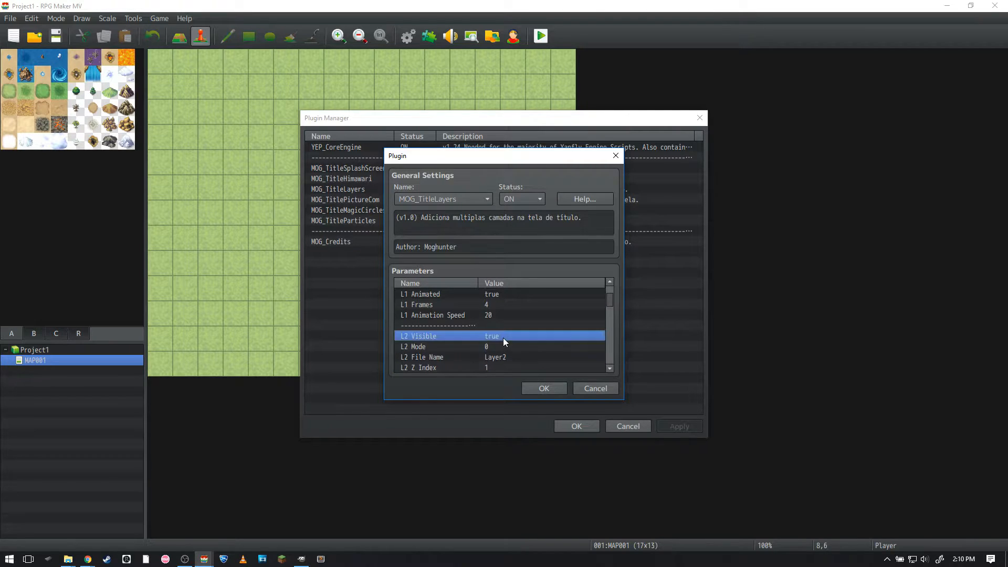
pyautogui.scroll(3, 525, 340)
pyautogui.click(543, 389)
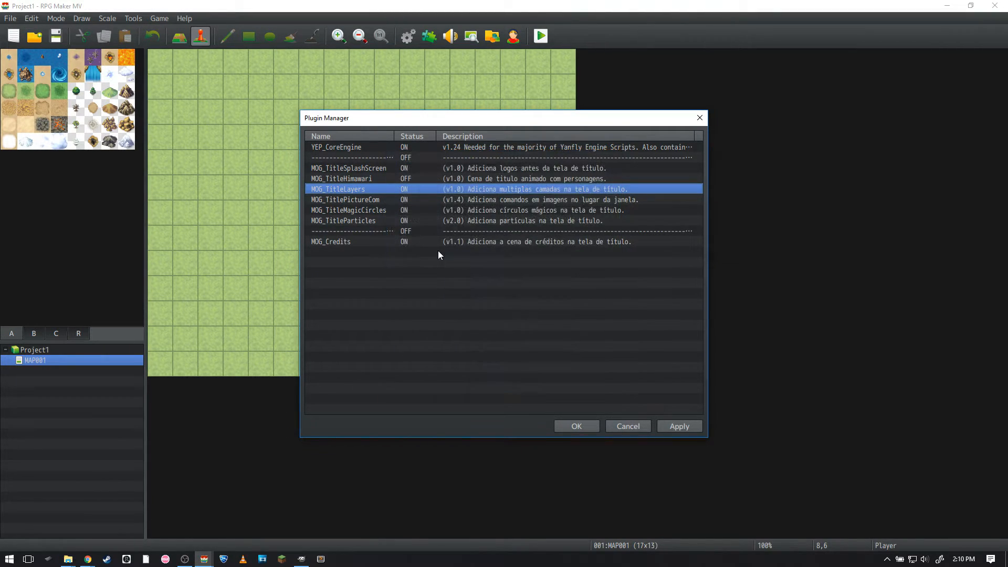
# Open the MOG_TitlePictureCom plugin and read the Title Sprite parameter's description, cancelling without a change.
pyautogui.click(360, 203)
pyautogui.doubleClick(361, 200)
pyautogui.scroll(-1, 506, 332)
pyautogui.scroll(1, 506, 320)
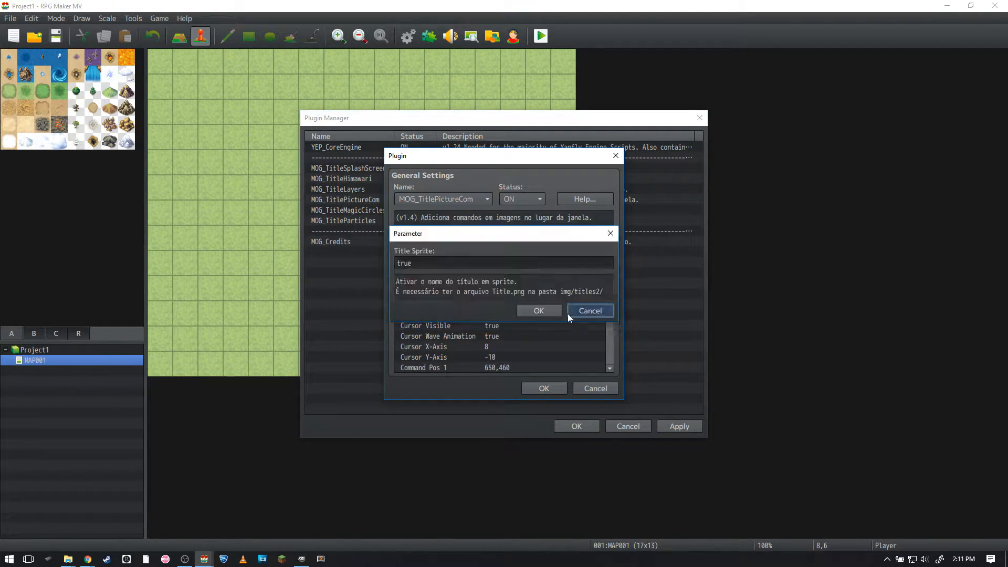
pyautogui.click(570, 314)
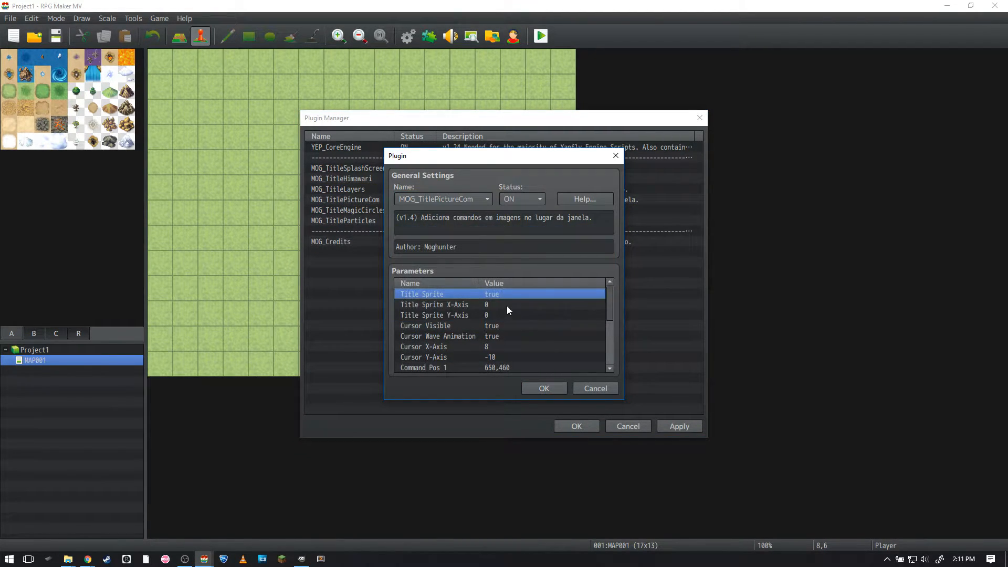
# Set Title Sprite to false in MOG_TitlePictureCom, confirm the plugin settings, and start a playtest of Project1.
pyautogui.doubleClick(508, 293)
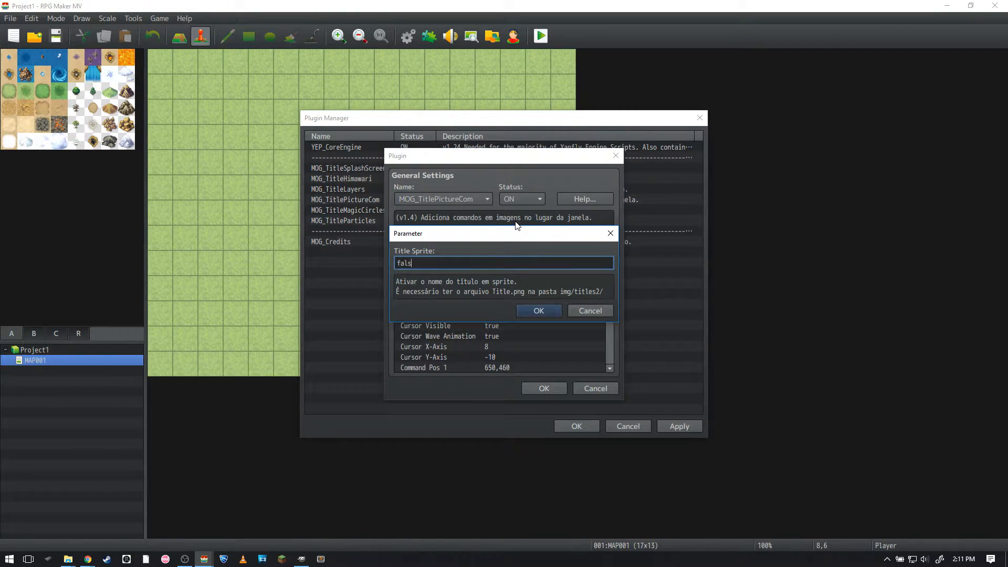
pyautogui.write('e')
pyautogui.press('Return')
pyautogui.press('Return')
pyautogui.press('Return')
pyautogui.hotkey('ctrl', 'r')
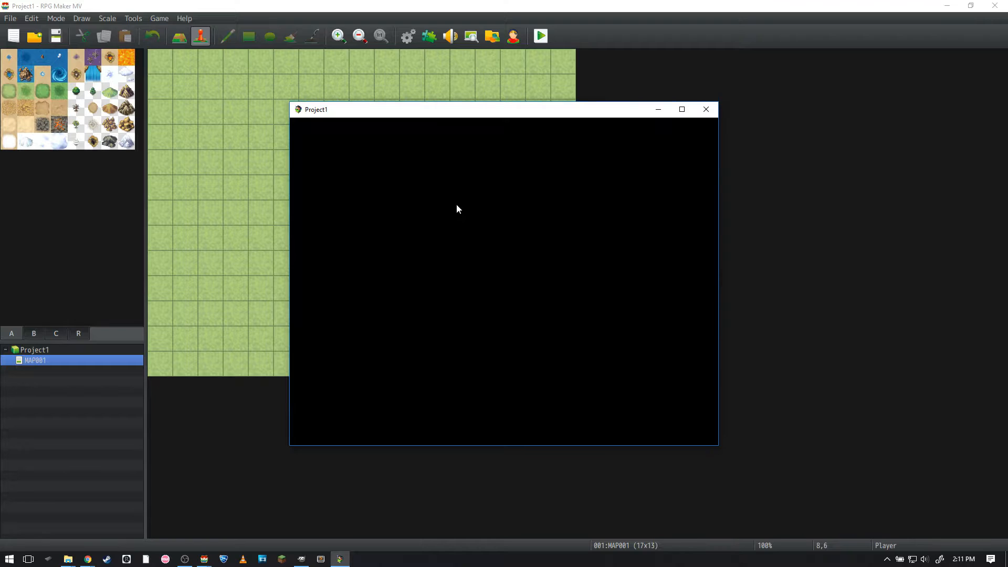
# Switch to File Explorer and select the Title image in the titles2 folder.
pyautogui.click(68, 559)
pyautogui.click(770, 288)
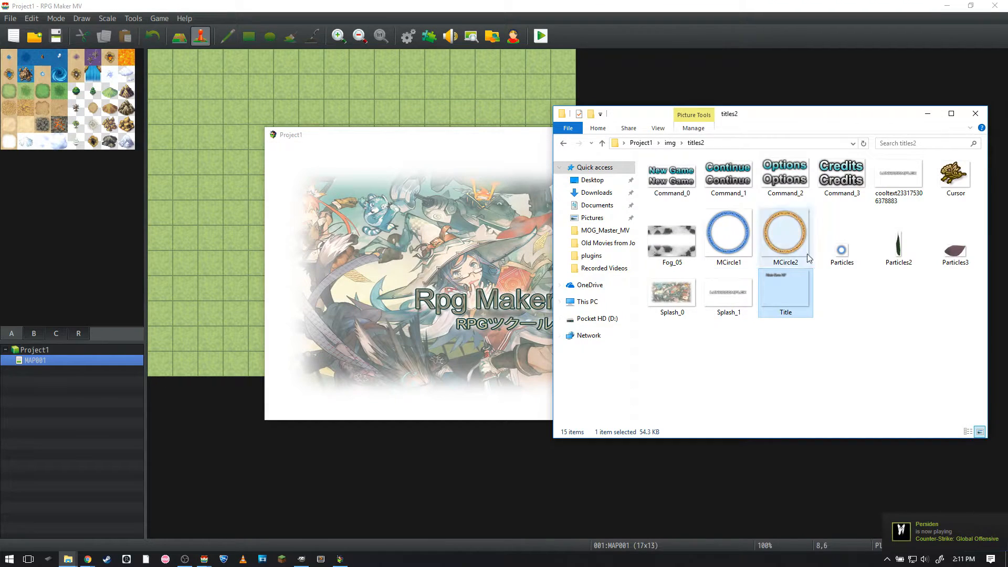
# View the Title image at full size, check the title screen in the running playtest, and end the playtest.
pyautogui.doubleClick(794, 289)
pyautogui.click(780, 36)
pyautogui.click(543, 227)
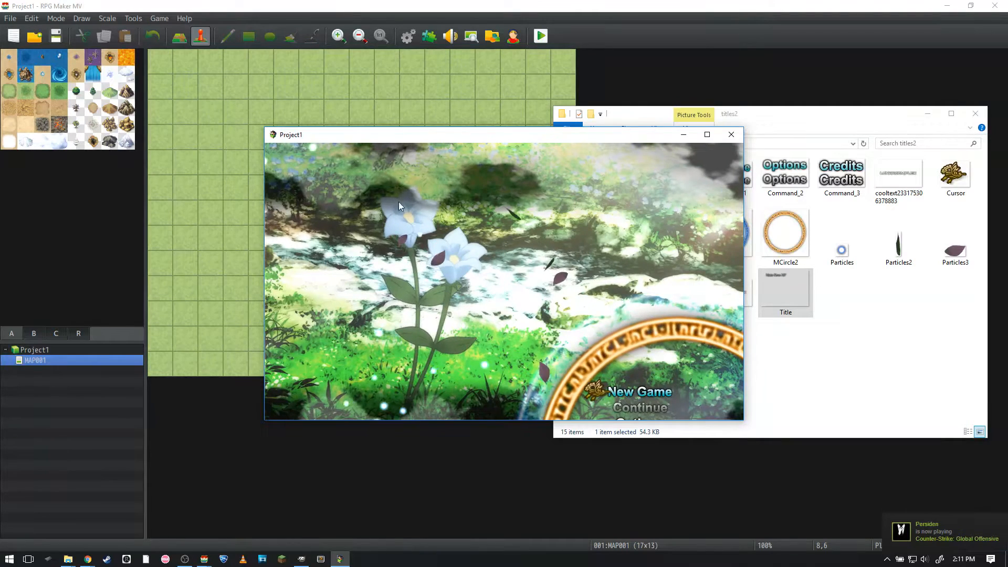
pyautogui.click(732, 134)
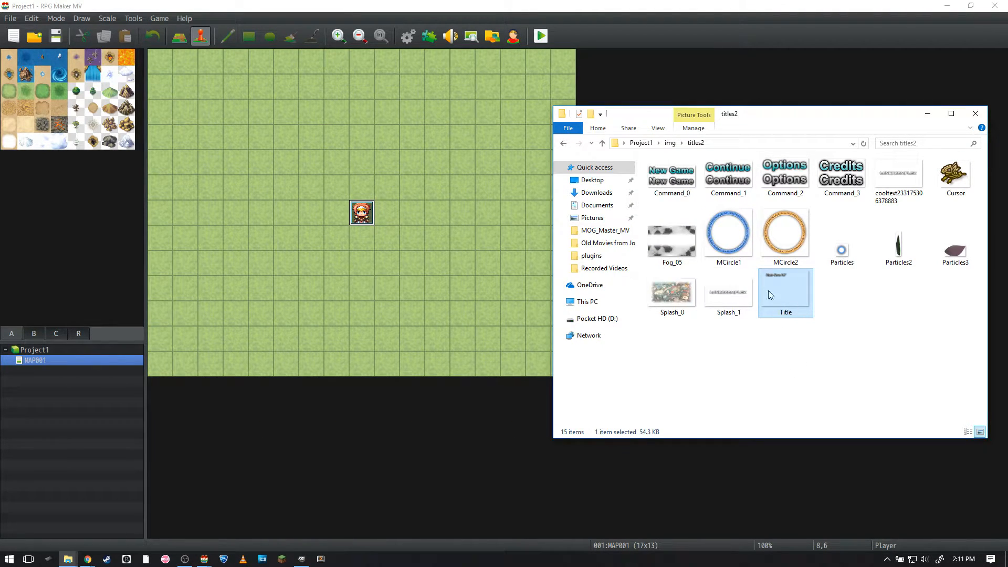
pyautogui.click(779, 332)
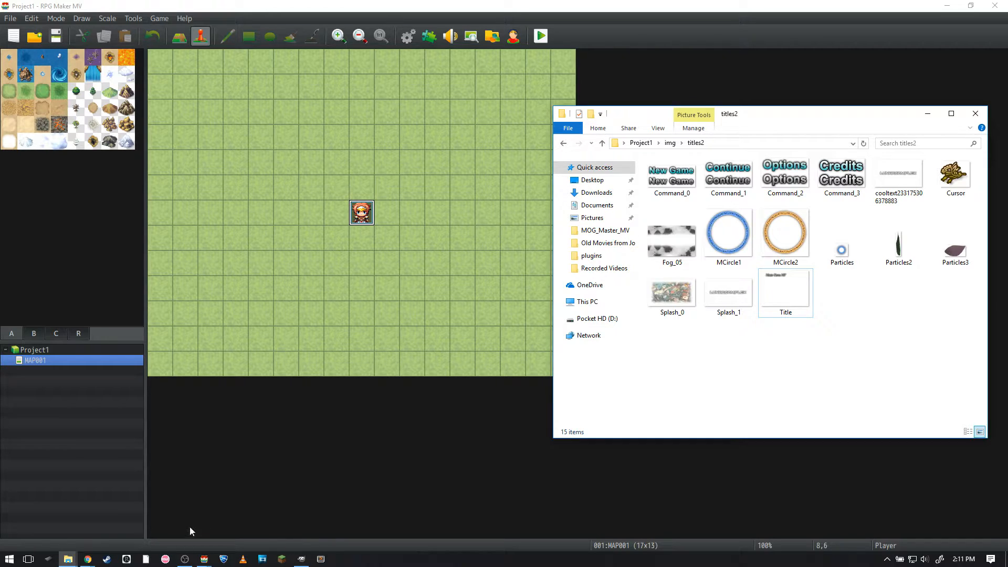
# Review the command position parameters of MOG_TitlePictureCom and close the Plugin Manager without changes.
pyautogui.click(429, 36)
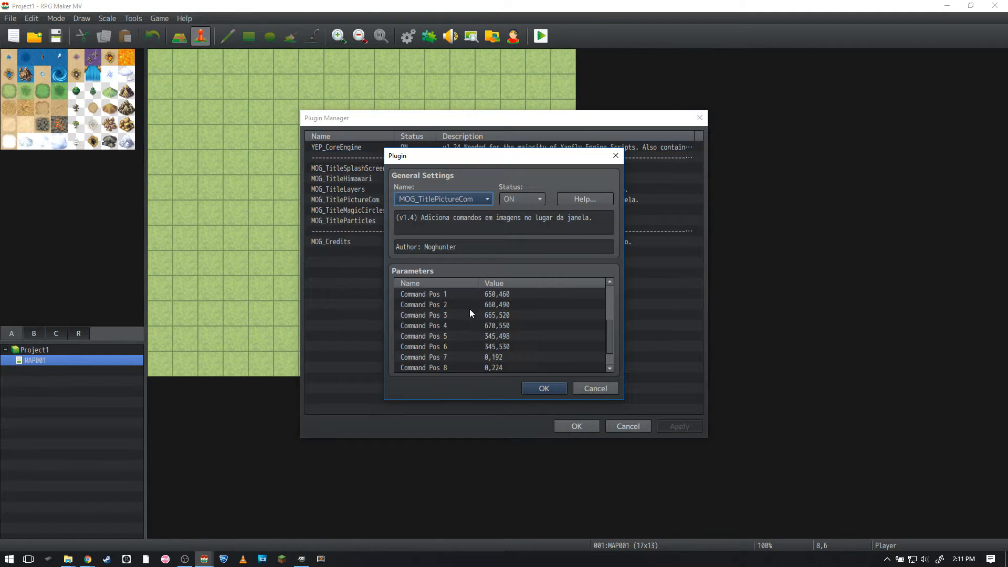
pyautogui.click(583, 388)
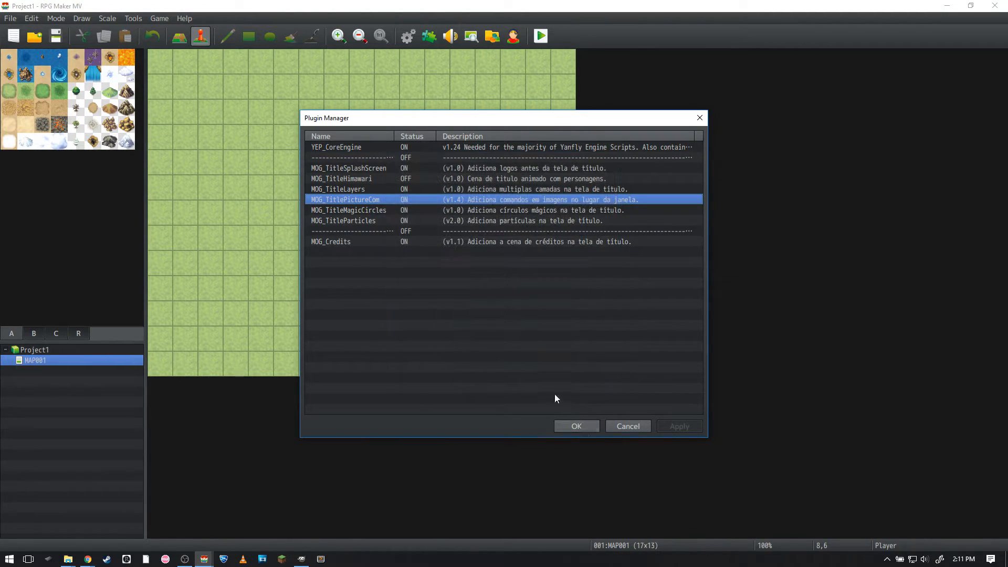
pyautogui.click(574, 428)
# Switch to File Explorer and look through the Command_0 to Command_3, Cursor and Title images in titles2.
pyautogui.click(68, 558)
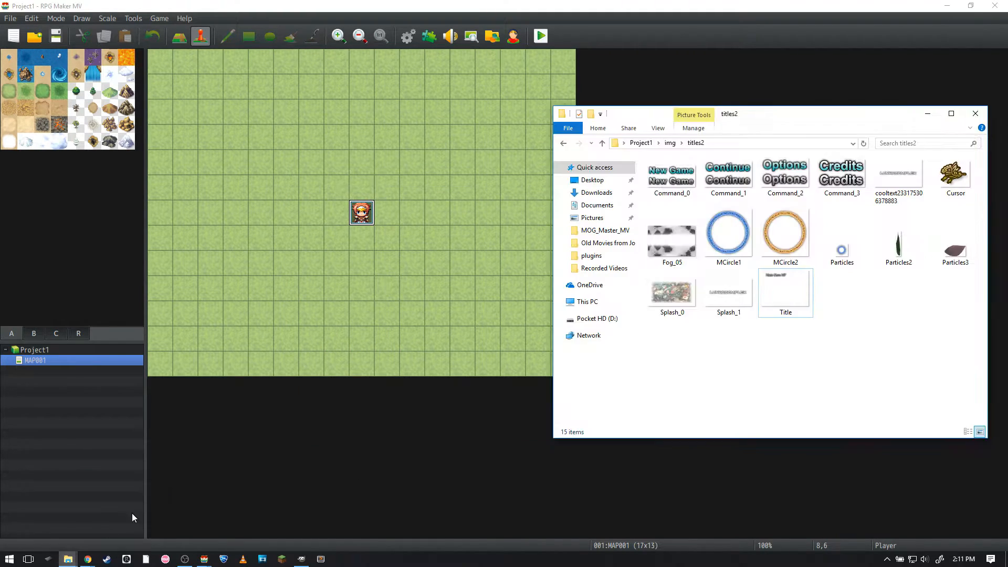
pyautogui.click(672, 176)
pyautogui.click(776, 182)
pyautogui.click(659, 179)
pyautogui.click(821, 173)
pyautogui.press('Left')
pyautogui.press('Left')
pyautogui.press('Left')
pyautogui.click(765, 298)
pyautogui.click(891, 307)
pyautogui.click(944, 184)
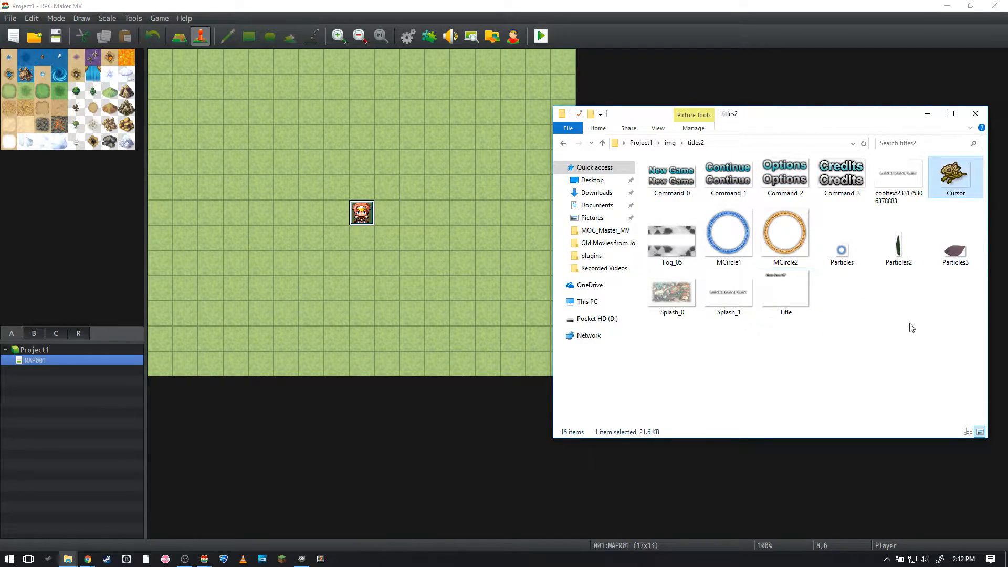
pyautogui.click(667, 179)
pyautogui.click(724, 177)
pyautogui.click(774, 172)
pyautogui.click(865, 336)
pyautogui.click(785, 292)
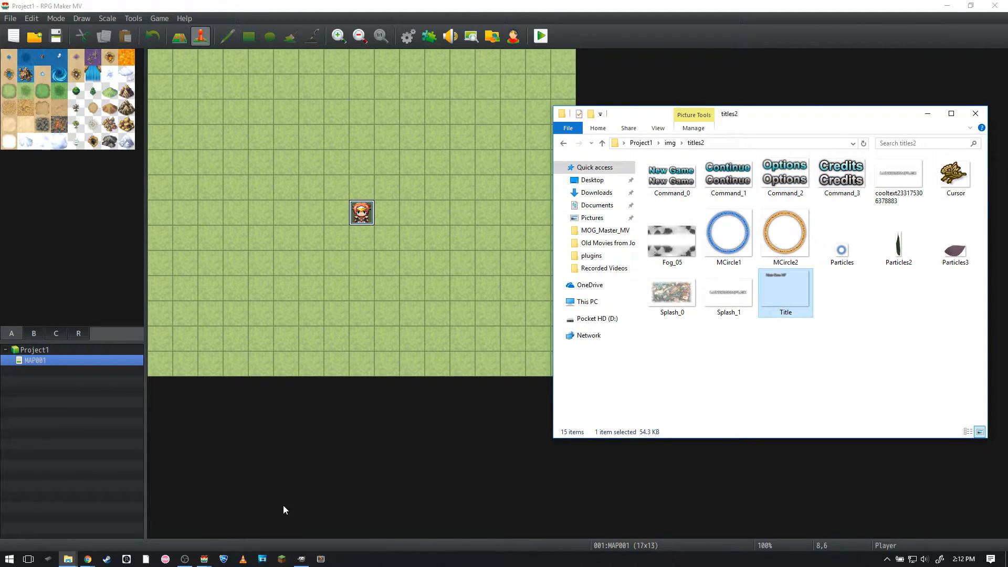
# Switch to GIMP and create a new blank image of 912 x 528 pixels.
pyautogui.click(301, 557)
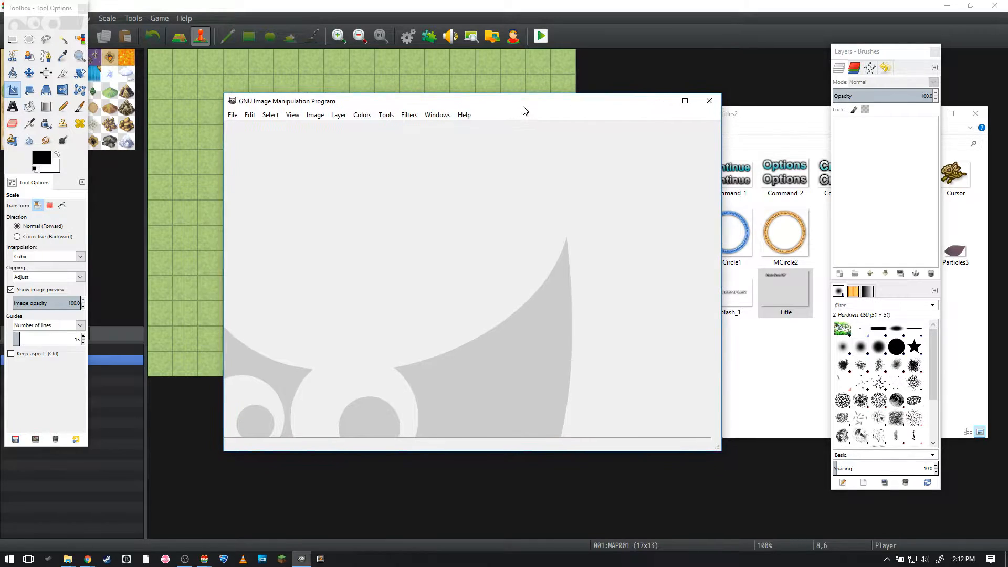
pyautogui.hotkey('ctrl', 'n')
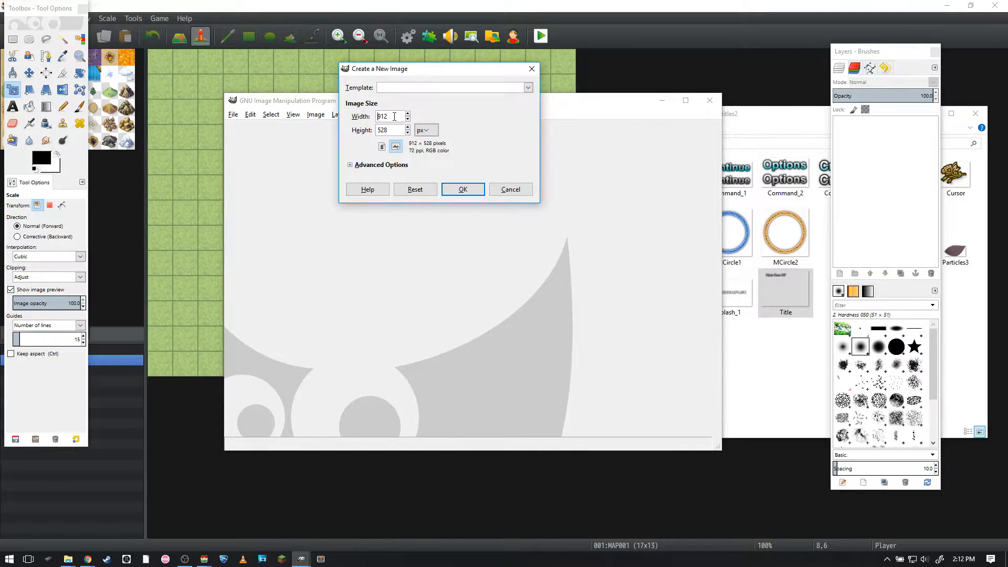
pyautogui.click(464, 188)
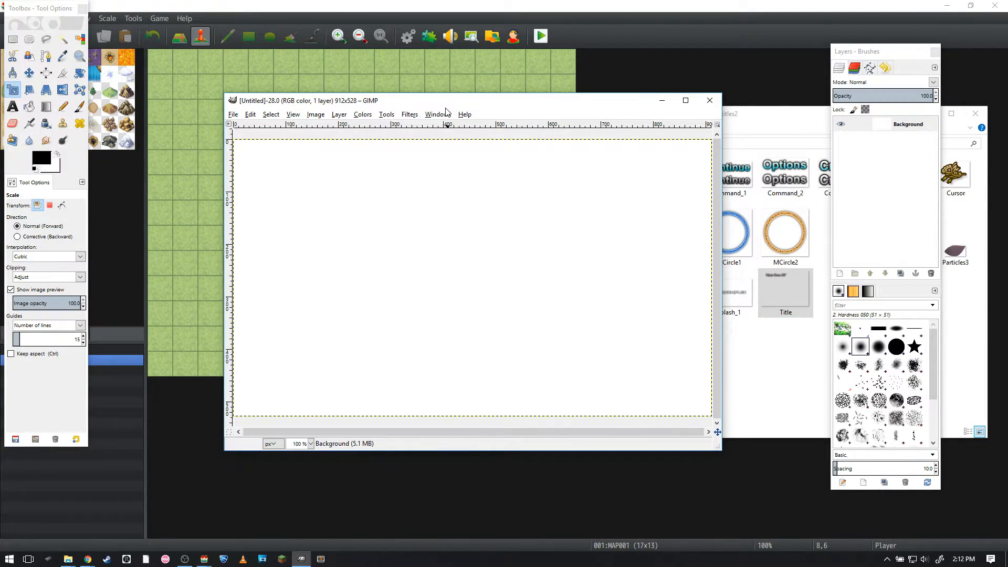
pyautogui.keyDown('ctrl'); pyautogui.scroll(-1, 472, 224); pyautogui.keyUp('ctrl')
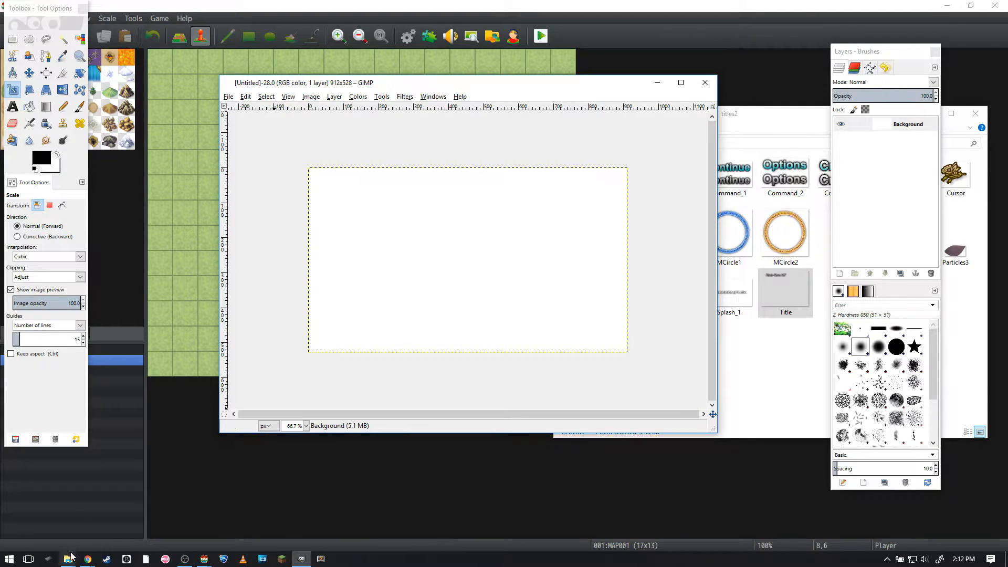
# Switch to the Cool Text logo generator in Chrome and set the logo text to "Super Awesome Amazing Title", one word per line.
pyautogui.click(88, 558)
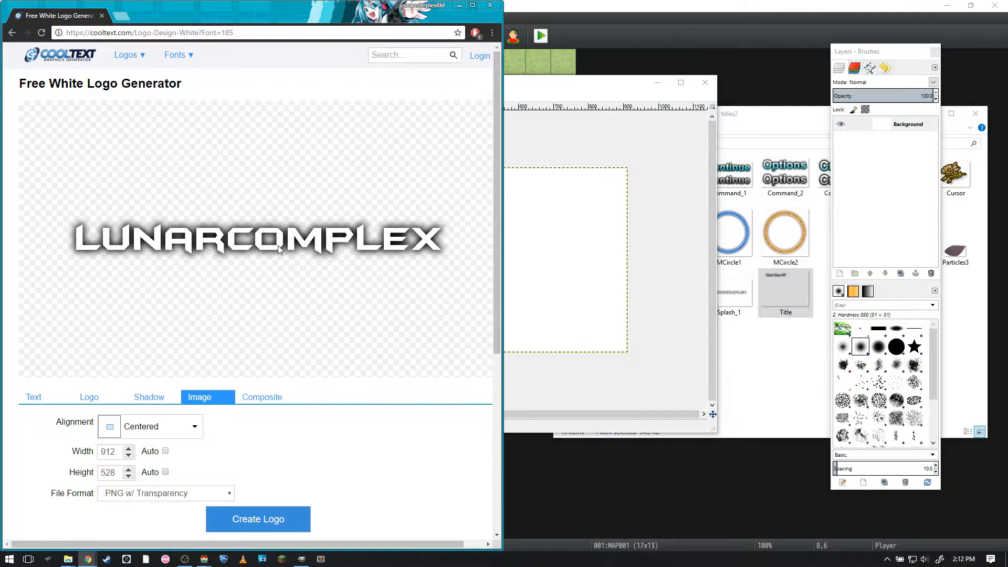
pyautogui.click(412, 56)
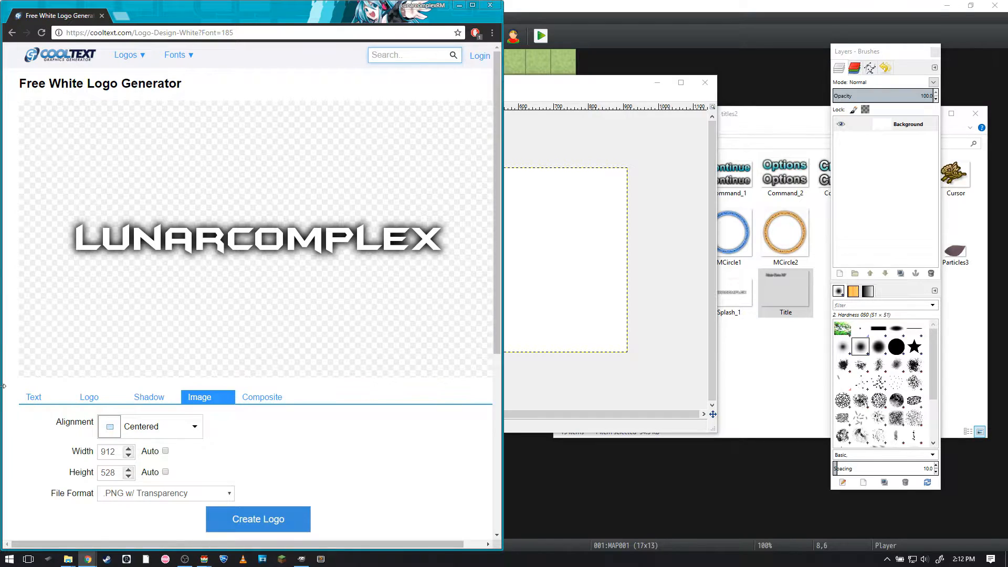
pyautogui.click(38, 399)
pyautogui.tripleClick(184, 420)
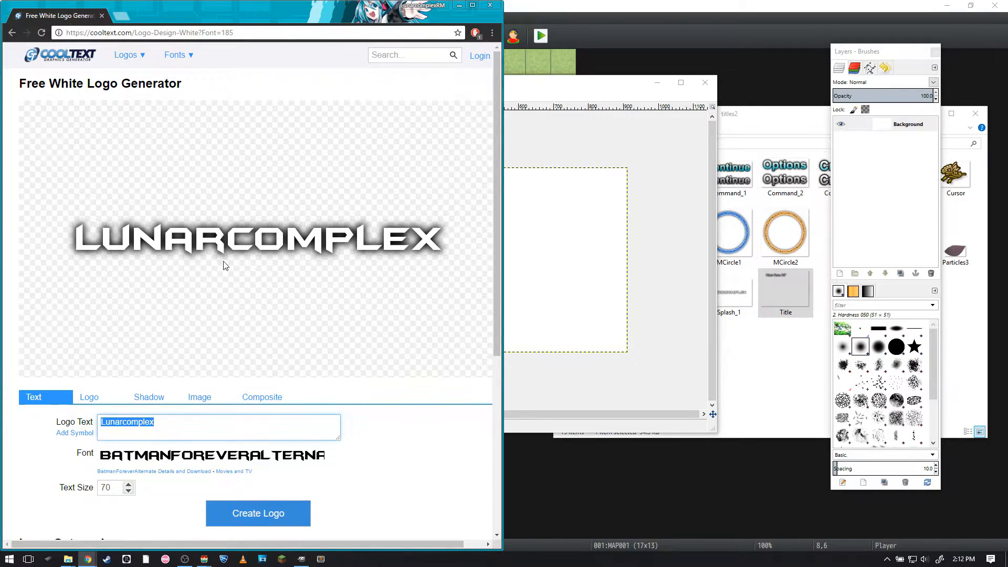
pyautogui.press('BackSpace')
pyautogui.write('Super Awesome Amazing Title')
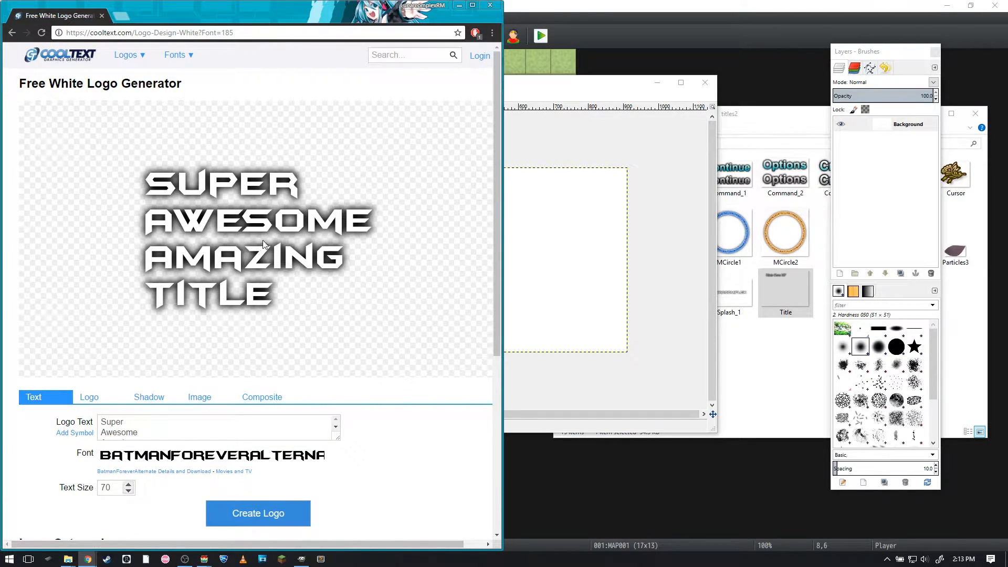
# Look at the logo's shadow settings and set its image alignment to Top Left.
pyautogui.click(148, 397)
pyautogui.click(139, 422)
pyautogui.click(195, 398)
pyautogui.click(152, 426)
pyautogui.click(140, 449)
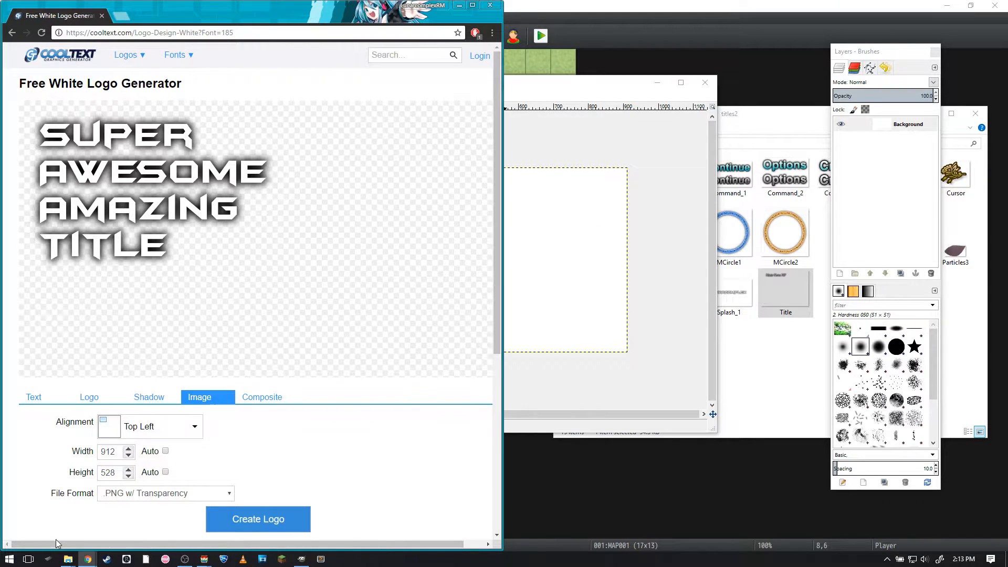
# Copy the generated logo image from the web page into the titles2 folder.
pyautogui.moveTo(68, 559)
pyautogui.click(120, 501)
pyautogui.click(768, 311)
pyautogui.moveTo(230, 218); pyautogui.dragTo(861, 327)
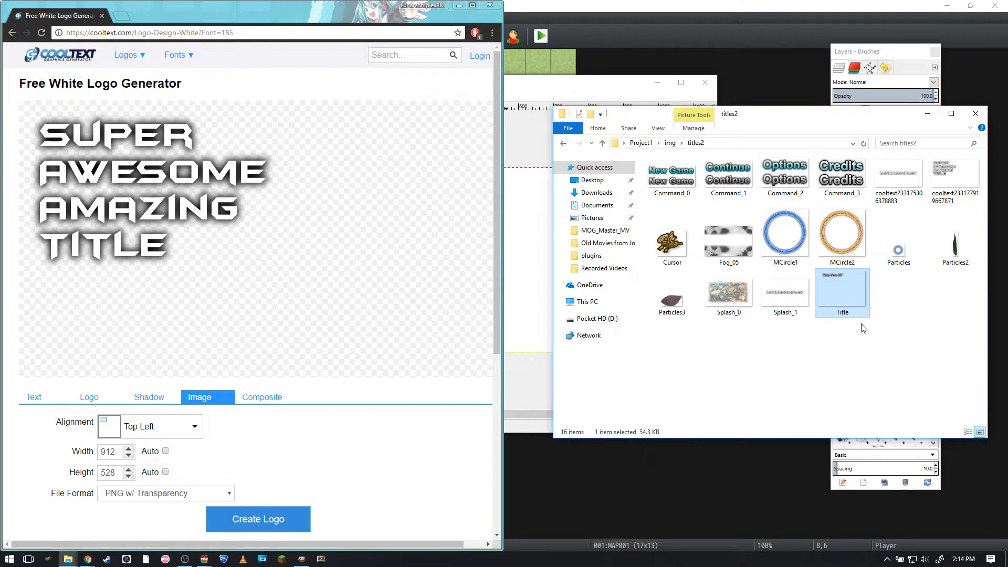
# Delete the old Title image, rename the new logo file as Title, and delete the other cooltext image.
pyautogui.press('Delete')
pyautogui.click(953, 186)
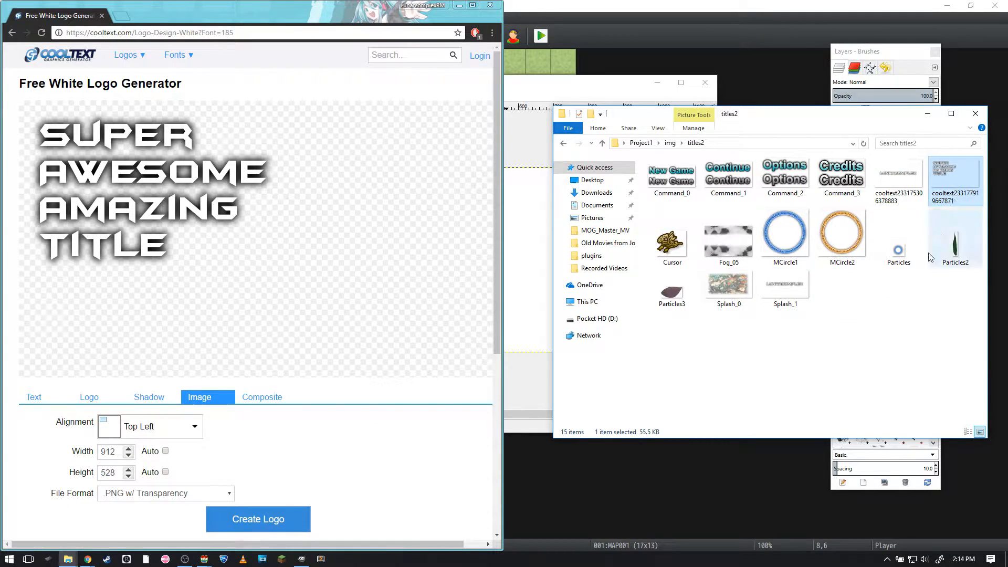
pyautogui.press('F2')
pyautogui.write('Title')
pyautogui.press('Return')
pyautogui.click(886, 188)
pyautogui.press('Delete')
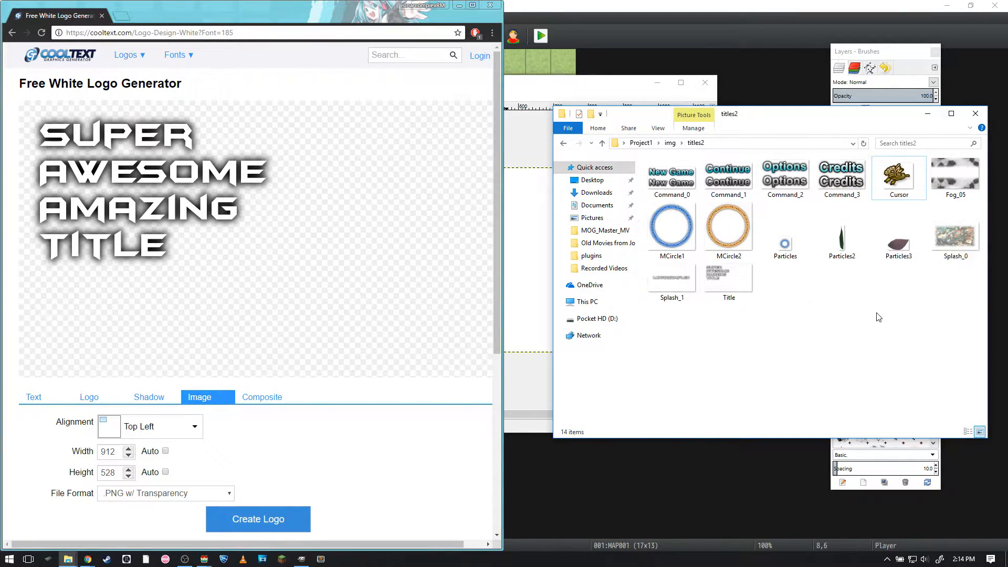
# Look over the Splash_1 image and the Command_0, Command_1 and Command_3 images in the titles2 folder.
pyautogui.click(672, 282)
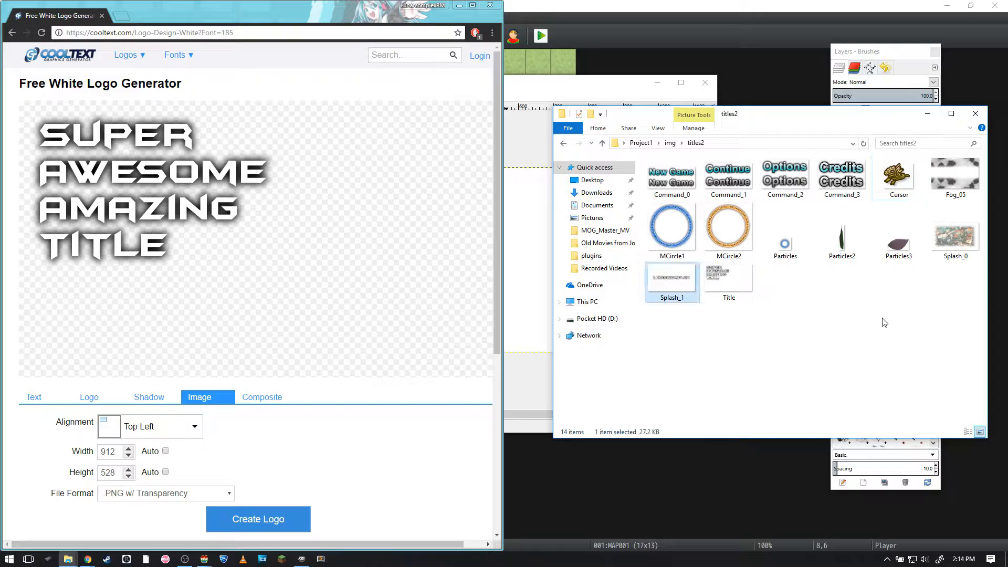
pyautogui.click(821, 273)
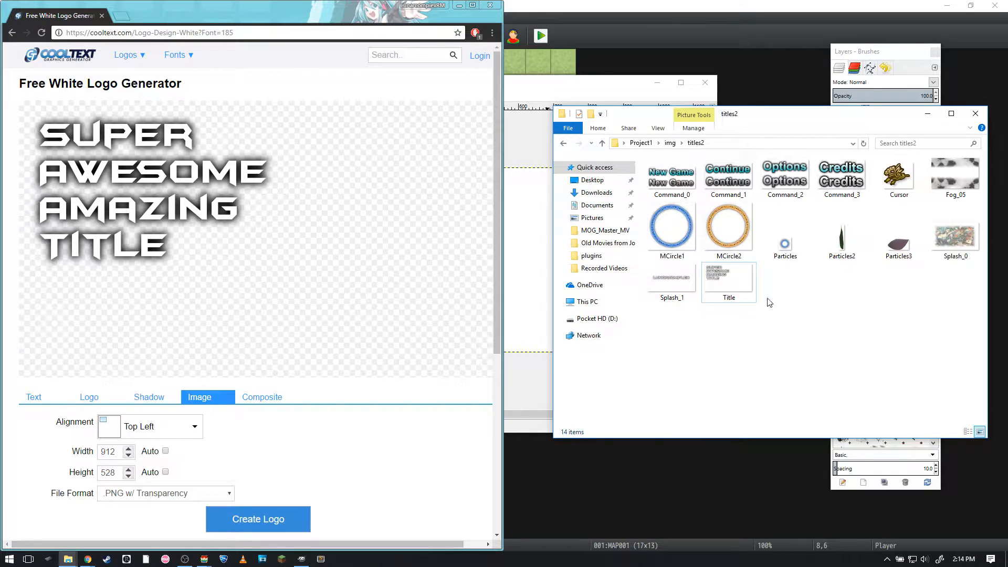
pyautogui.click(727, 197)
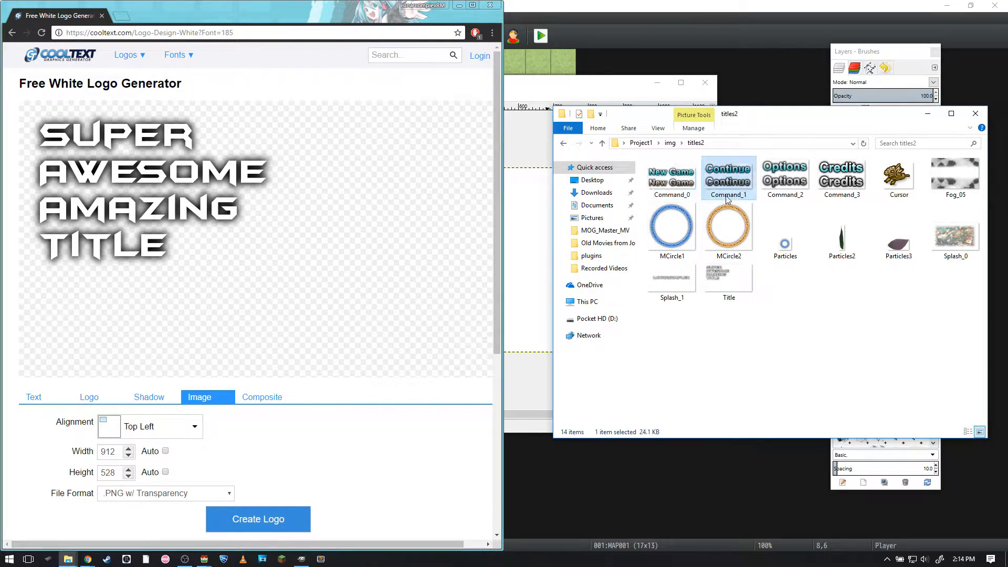
pyautogui.click(841, 181)
pyautogui.click(825, 345)
pyautogui.click(694, 202)
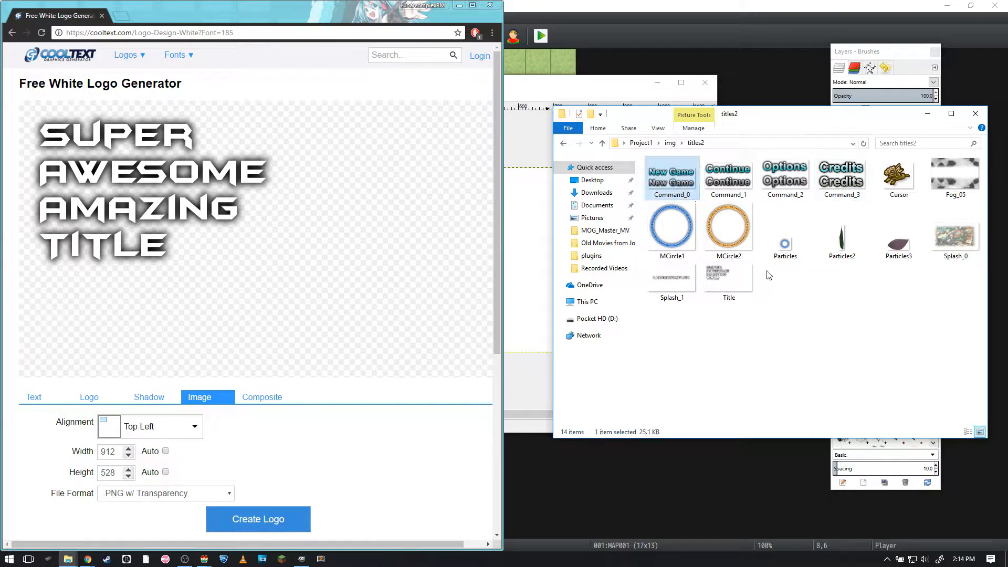
pyautogui.click(782, 303)
# Replace the logo text in Cool Text with "New Game" and set its text size to 25.
pyautogui.click(53, 399)
pyautogui.click(170, 418)
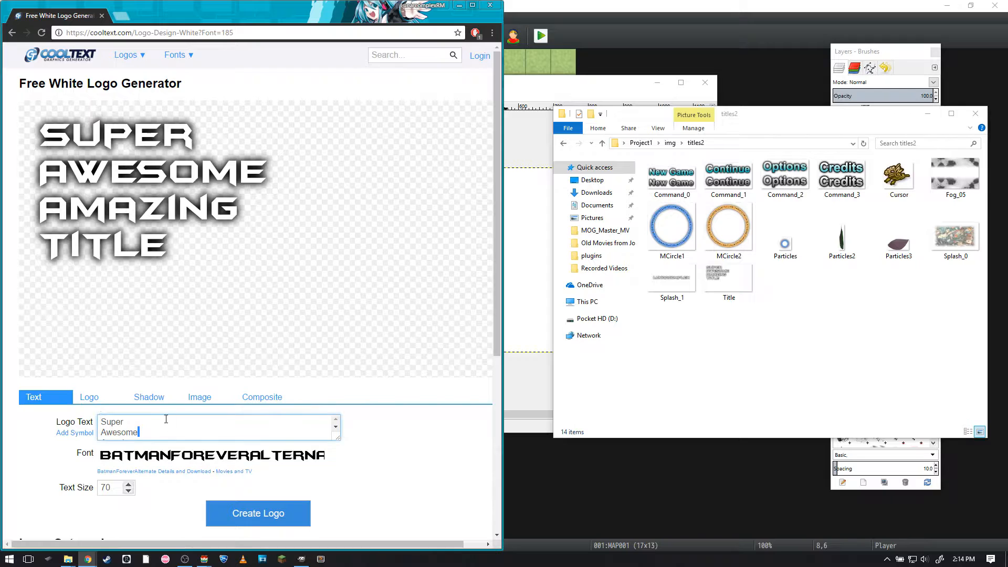
pyautogui.hotkey('ctrl', 'a')
pyautogui.press('BackSpace')
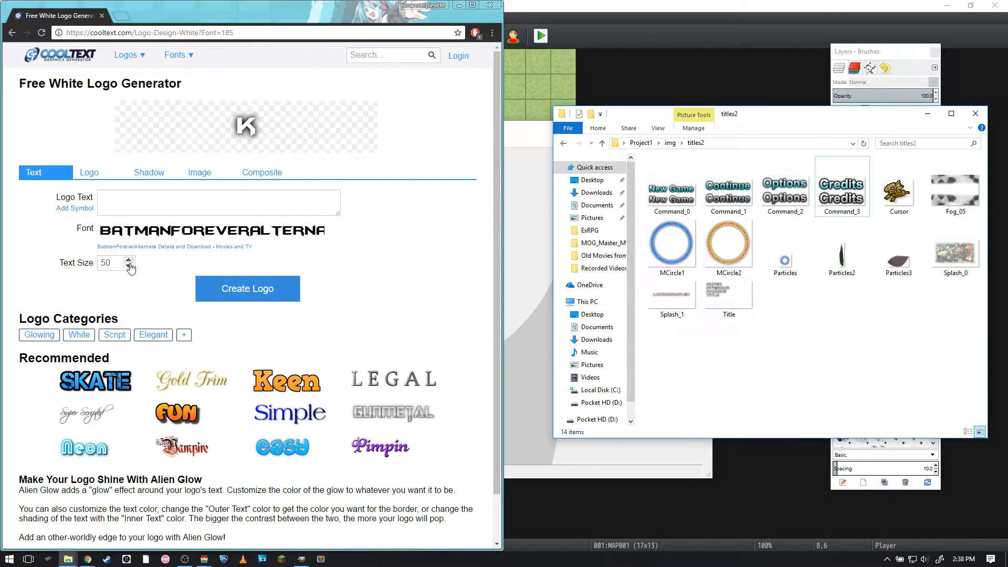
pyautogui.click(128, 266)
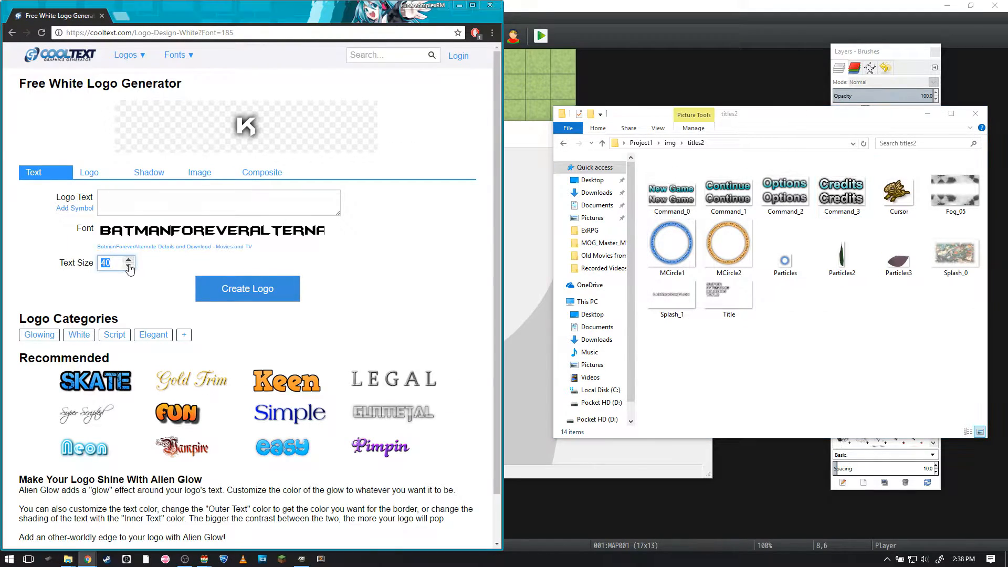
pyautogui.click(130, 267)
pyautogui.click(152, 207)
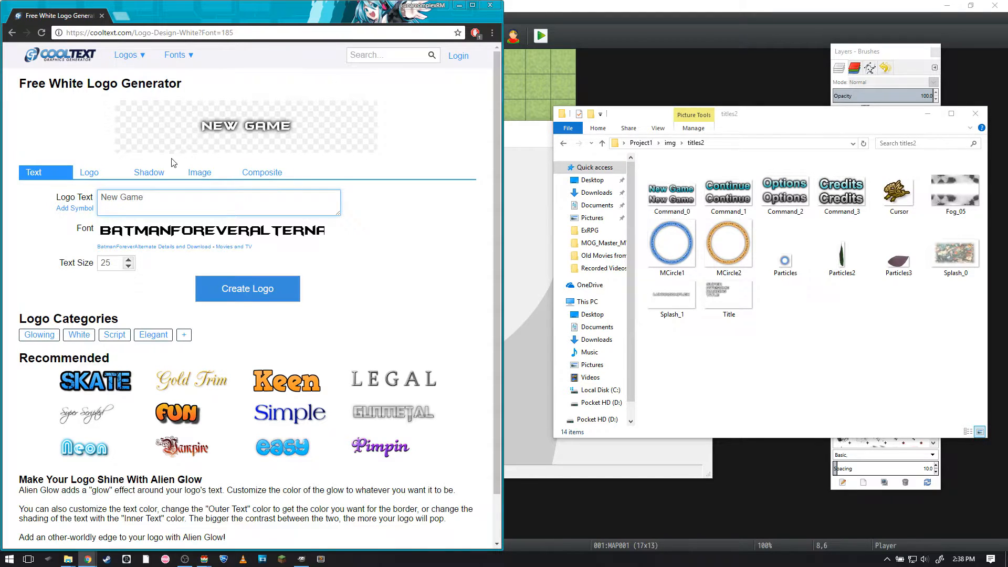
# Try automatic width and height for the New Game logo image, and switch both options back off.
pyautogui.click(147, 172)
pyautogui.click(199, 172)
pyautogui.click(165, 227)
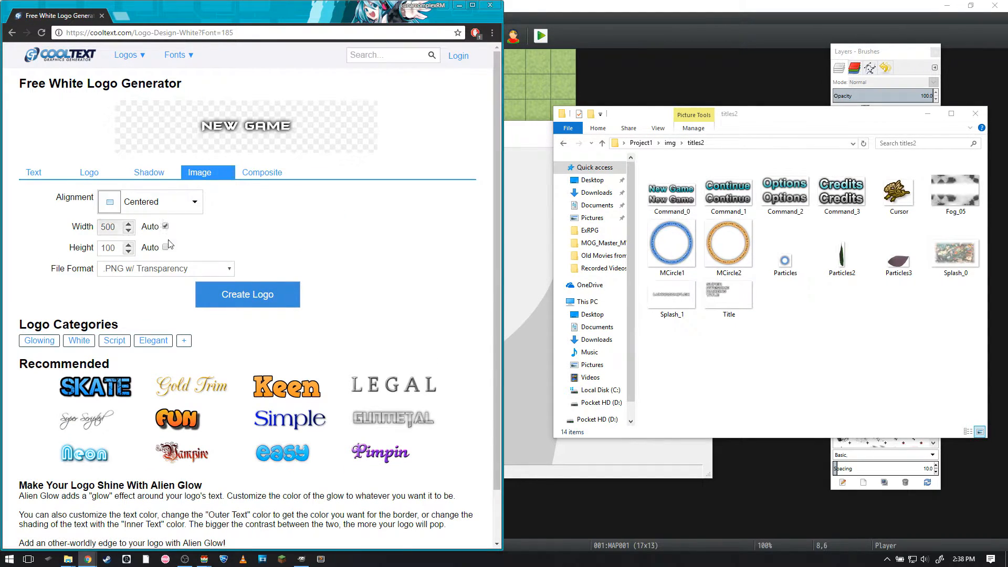
pyautogui.click(166, 247)
pyautogui.scroll(-1, 237, 129)
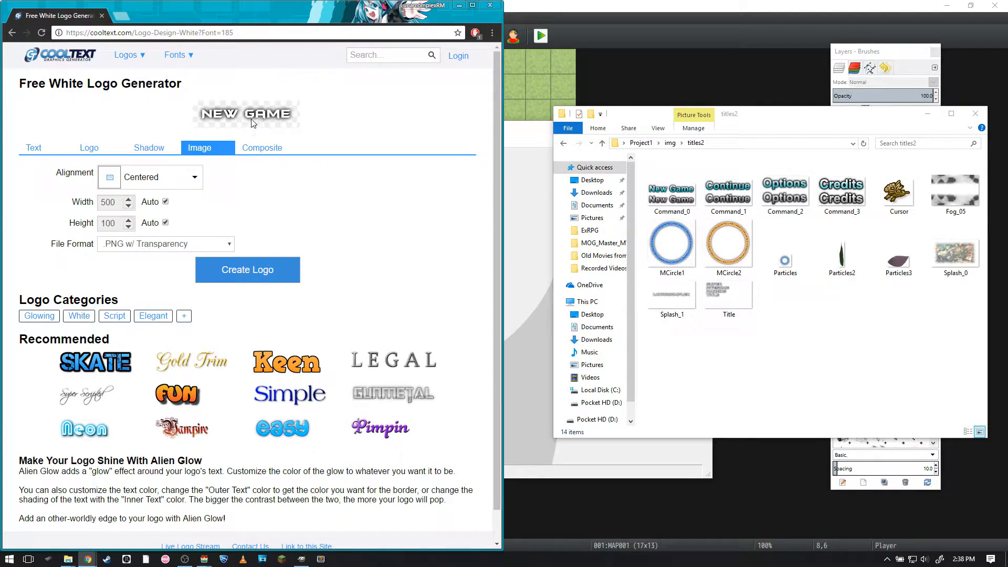
pyautogui.click(166, 202)
pyautogui.click(166, 223)
# Set the New Game logo image's height first to 50 and finally to 30.
pyautogui.doubleClick(112, 226)
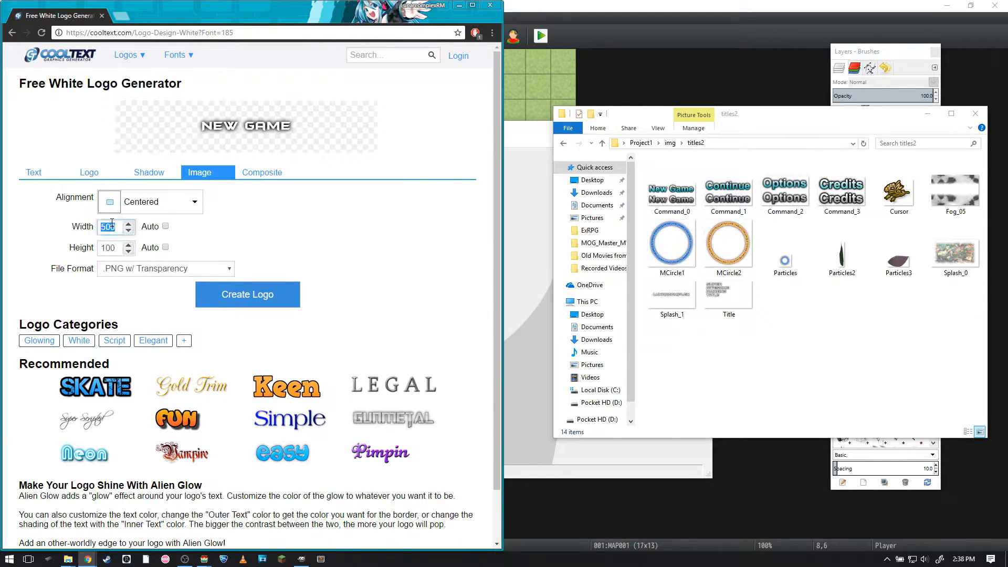
pyautogui.doubleClick(108, 248)
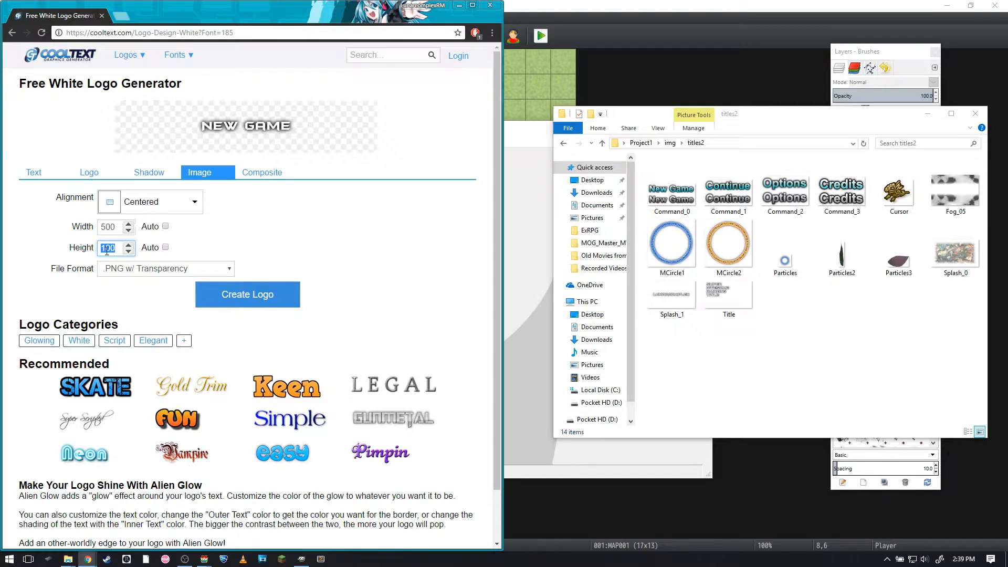
pyautogui.write('50')
pyautogui.scroll(-1, 231, 116)
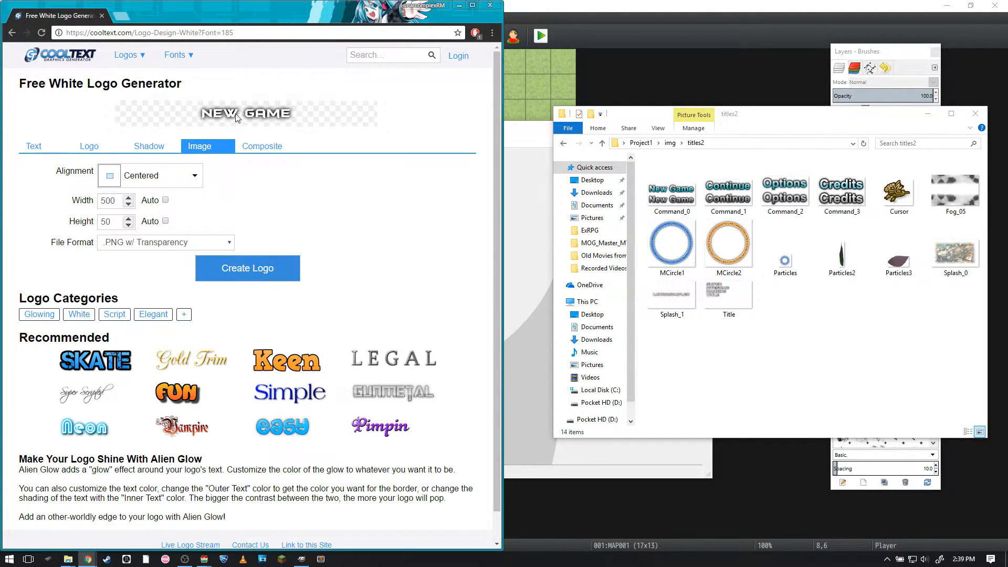
pyautogui.doubleClick(110, 220)
# Check the New Game logo's text settings and its image width and height values.
pyautogui.click(43, 136)
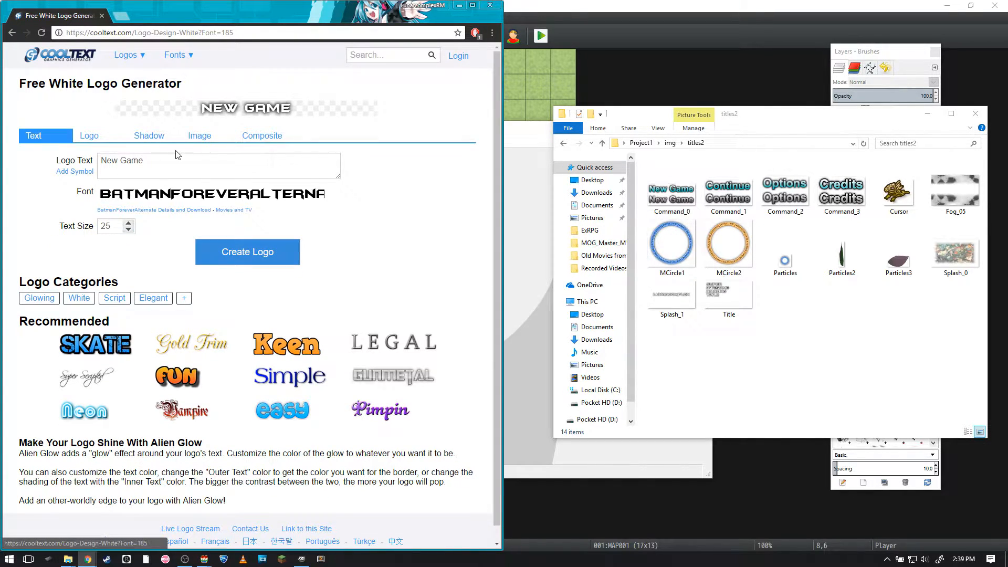
pyautogui.click(200, 136)
pyautogui.doubleClick(124, 211)
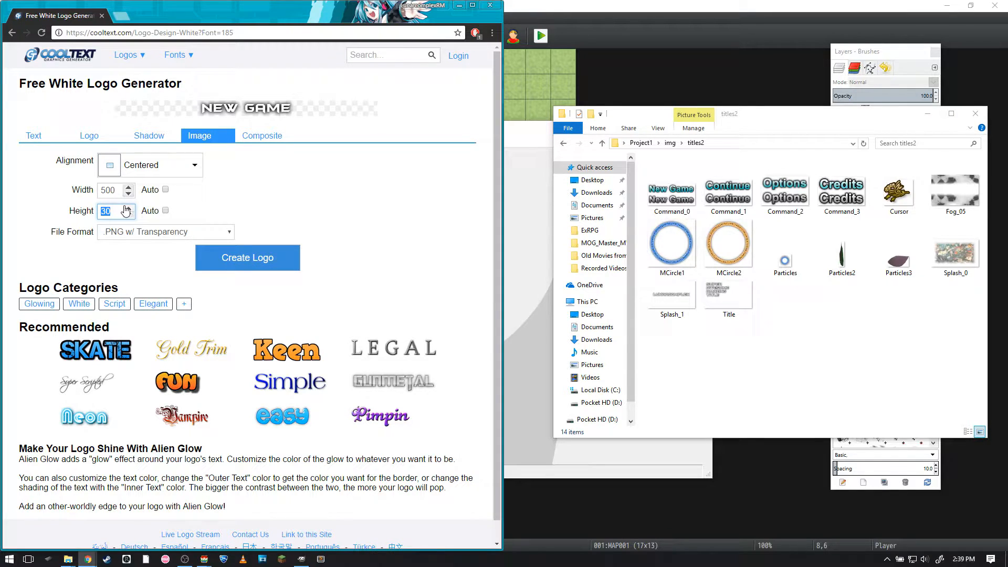
pyautogui.click(327, 152)
pyautogui.doubleClick(107, 193)
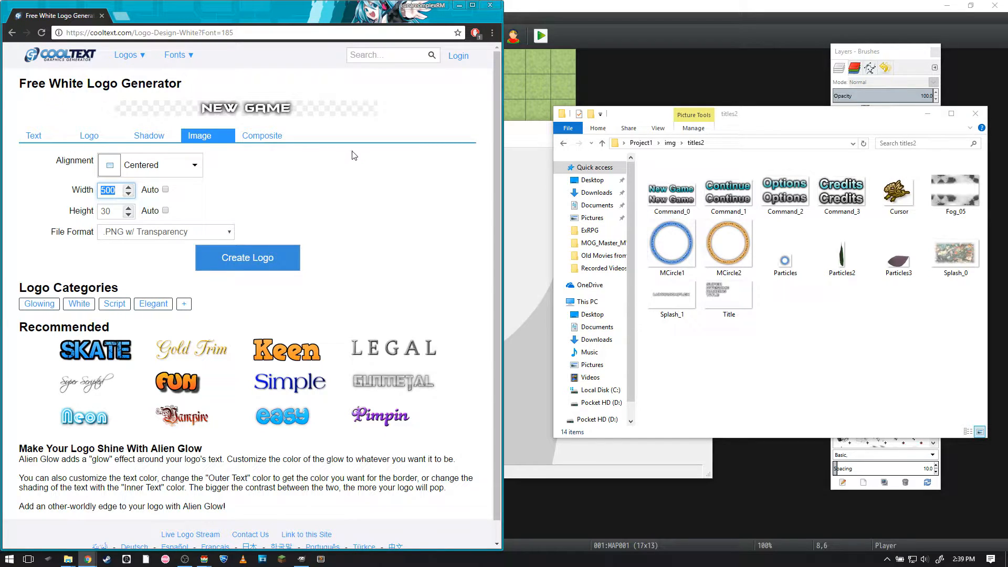
# Set the logo image width to 250 and save the New Game logo into the titles2 folder.
pyautogui.write('250')
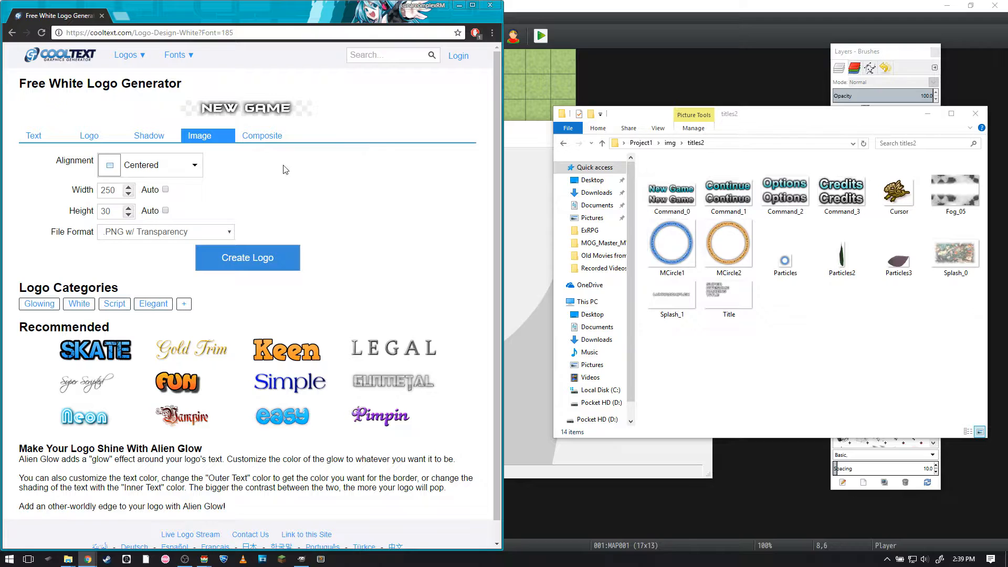
pyautogui.click(45, 139)
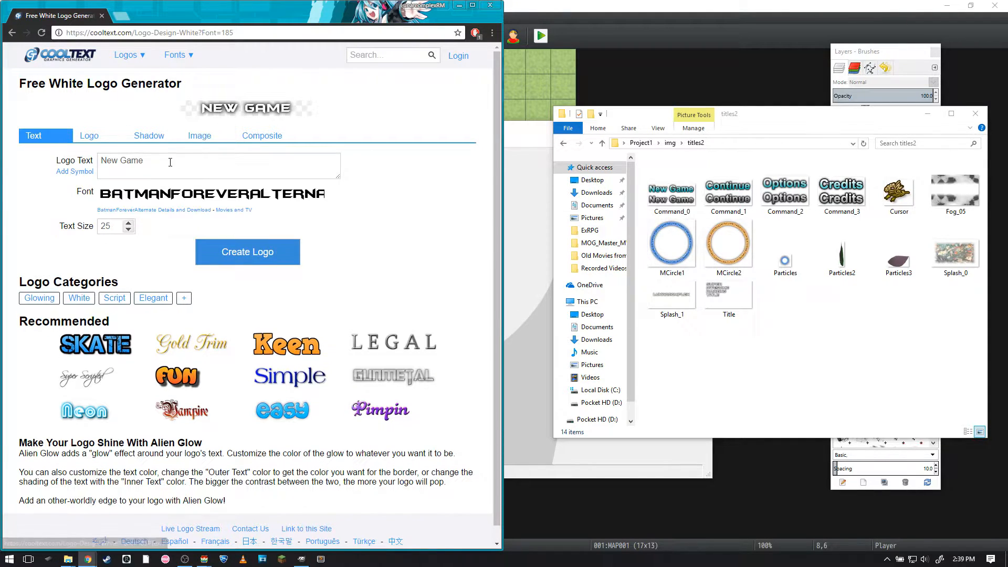
pyautogui.moveTo(247, 118); pyautogui.dragTo(810, 315)
# Change the logo text to Continue, Options and Credits in turn, saving each version into the titles2 folder.
pyautogui.tripleClick(166, 158)
pyautogui.write('Continu')
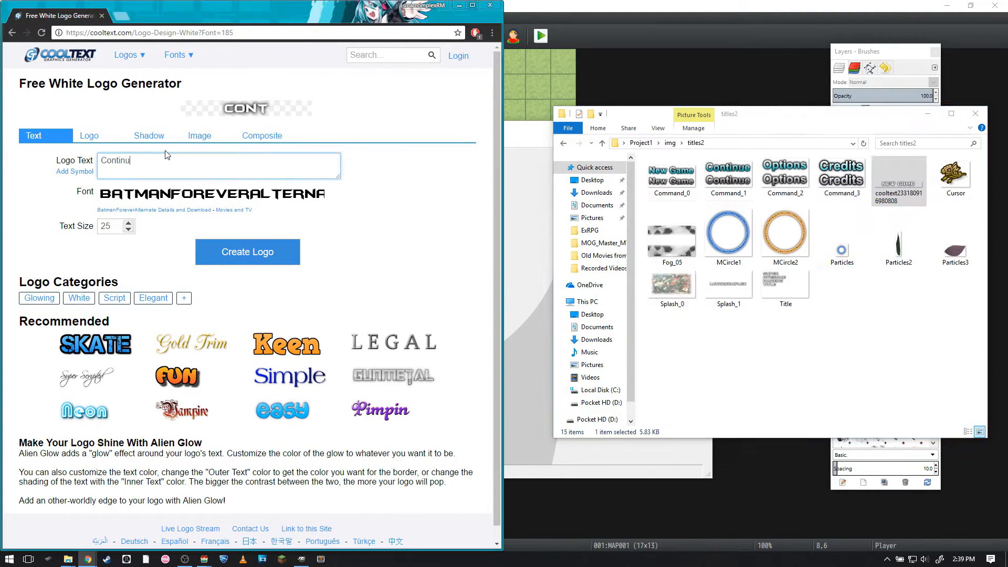
pyautogui.write('Options')
pyautogui.tripleClick(219, 160)
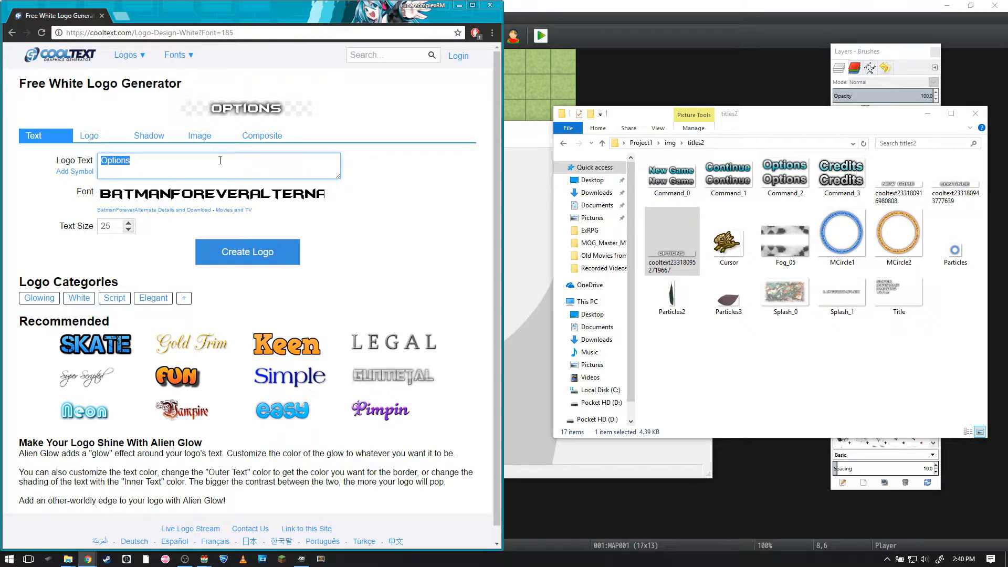
pyautogui.write('Credi')
pyautogui.write('ts')
pyautogui.moveTo(247, 108); pyautogui.dragTo(728, 242)
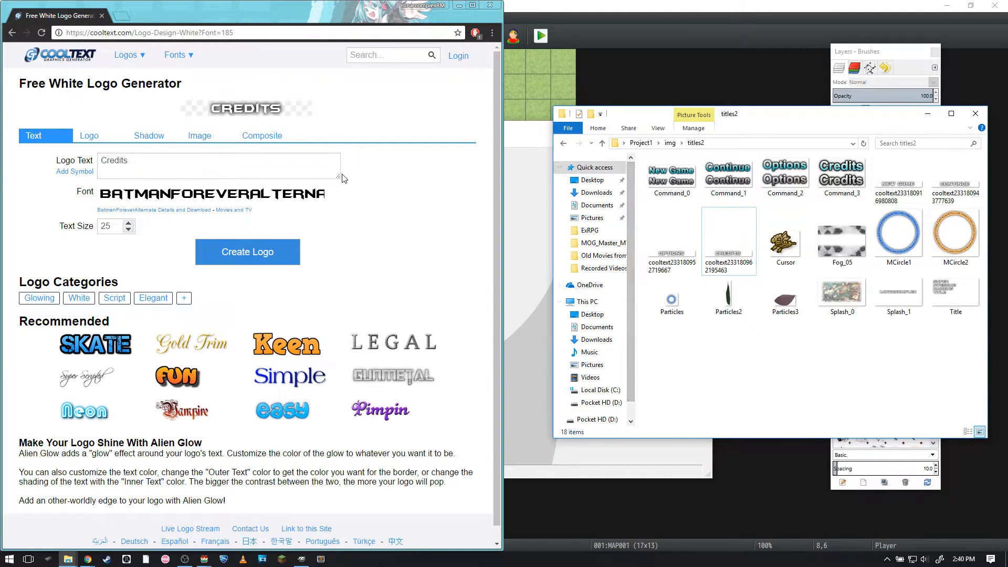
# Examine the existing Command_0 image and the white logo's glow and text color options.
pyautogui.click(663, 175)
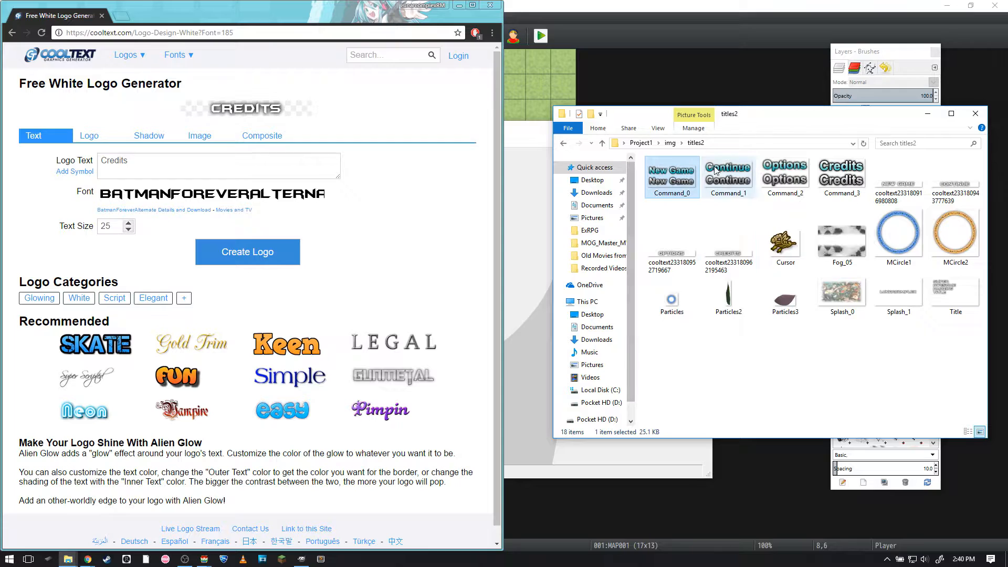
pyautogui.click(102, 136)
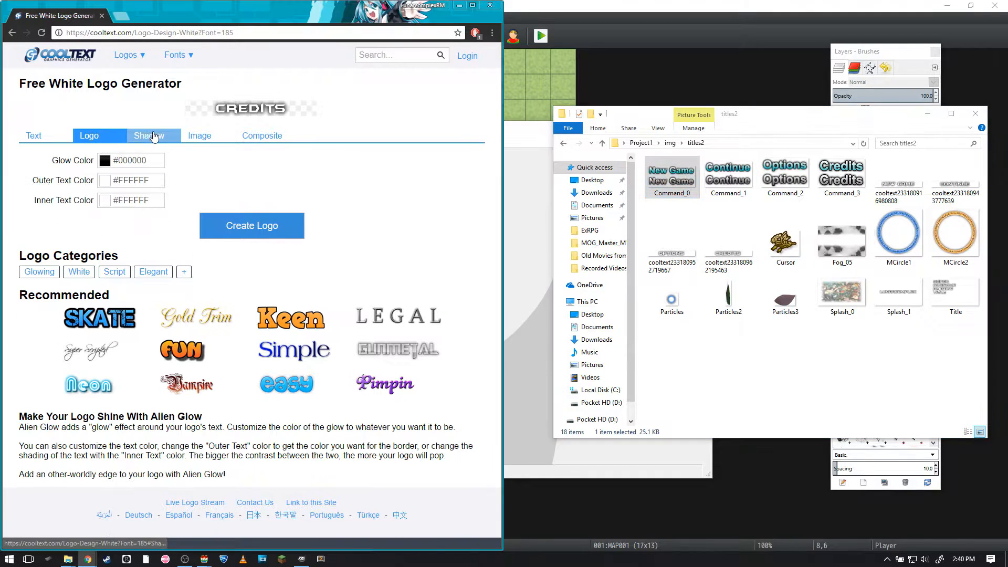
pyautogui.click(242, 220)
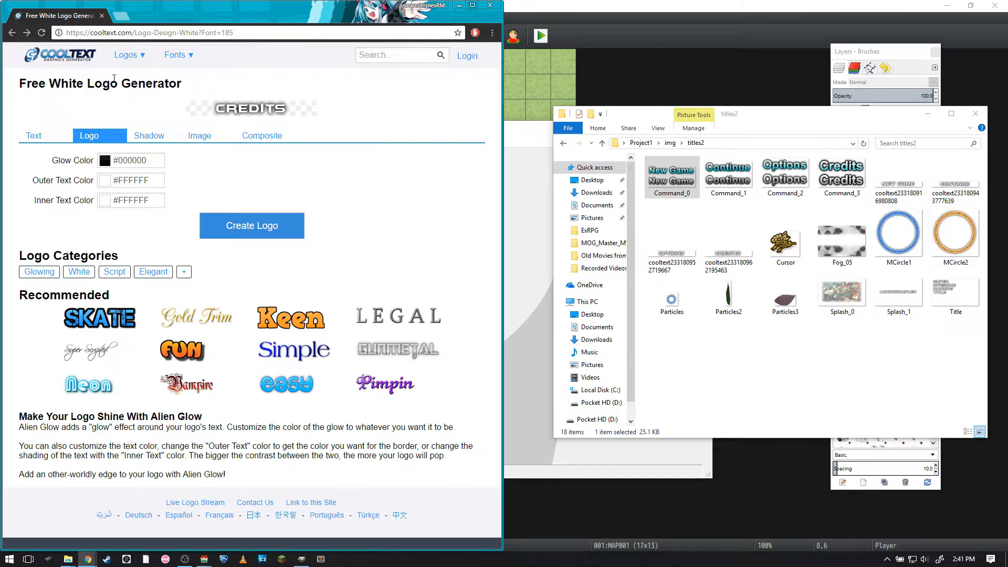
pyautogui.moveTo(468, 147); pyautogui.dragTo(290, 122)
# Open the Skate logo design and try the Frost Blue 05 and German flag smooth gradients on it.
pyautogui.click(108, 324)
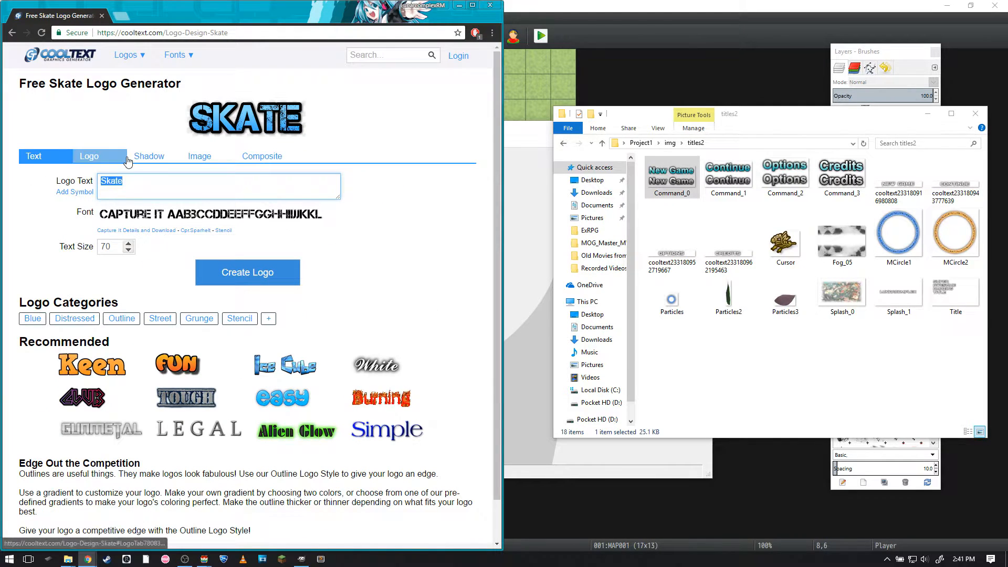
pyautogui.click(110, 163)
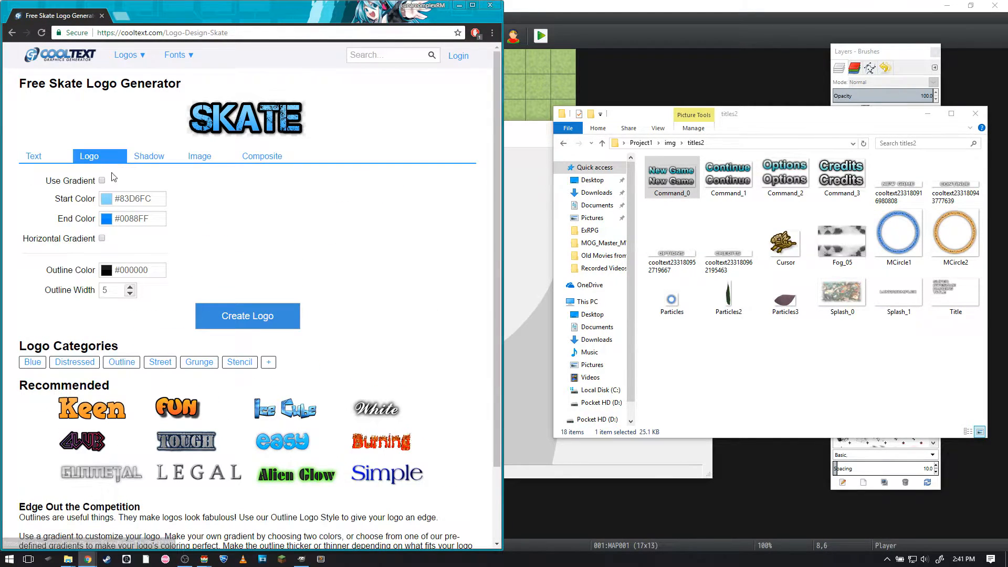
pyautogui.click(102, 181)
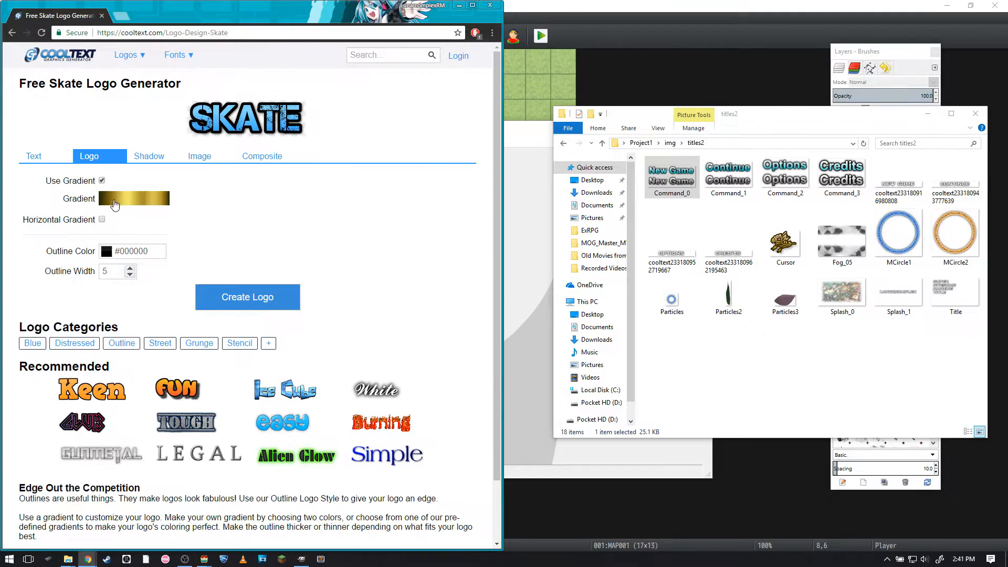
pyautogui.click(135, 202)
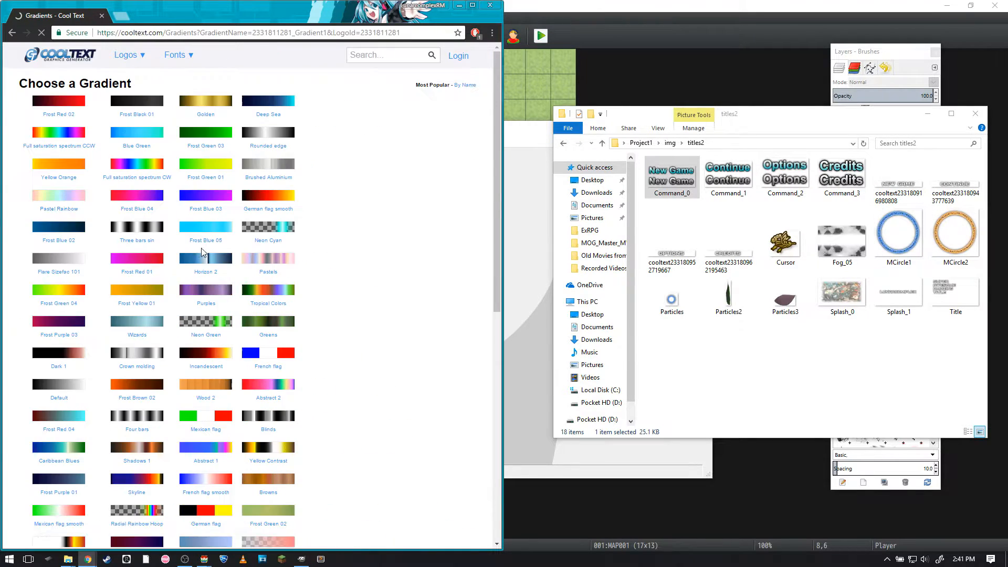
pyautogui.click(206, 231)
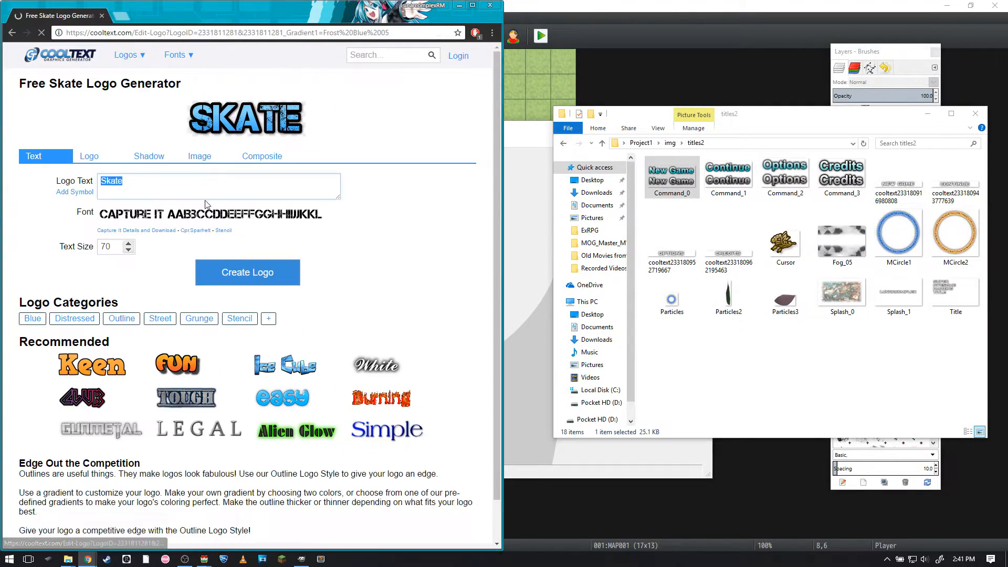
pyautogui.click(89, 164)
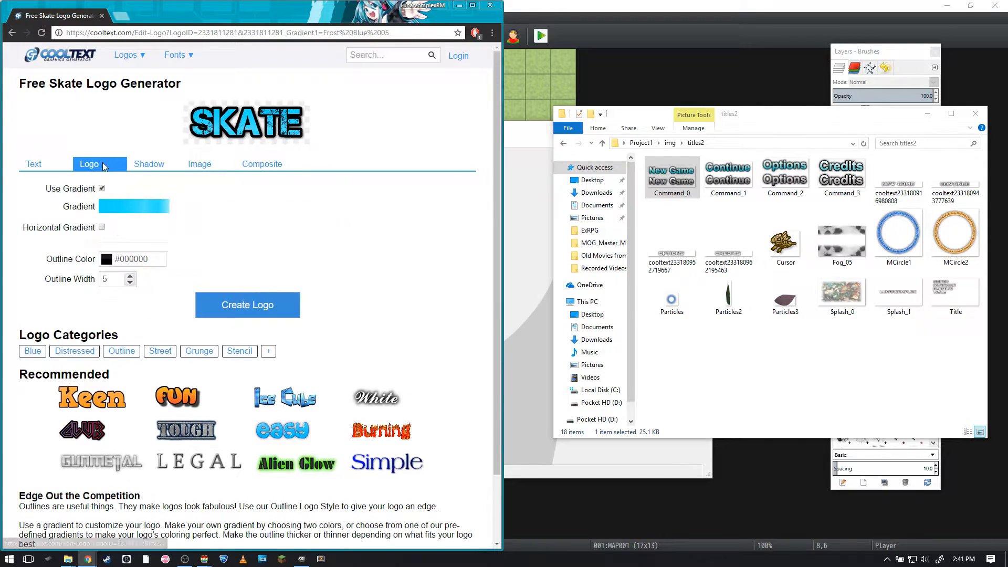
pyautogui.click(106, 164)
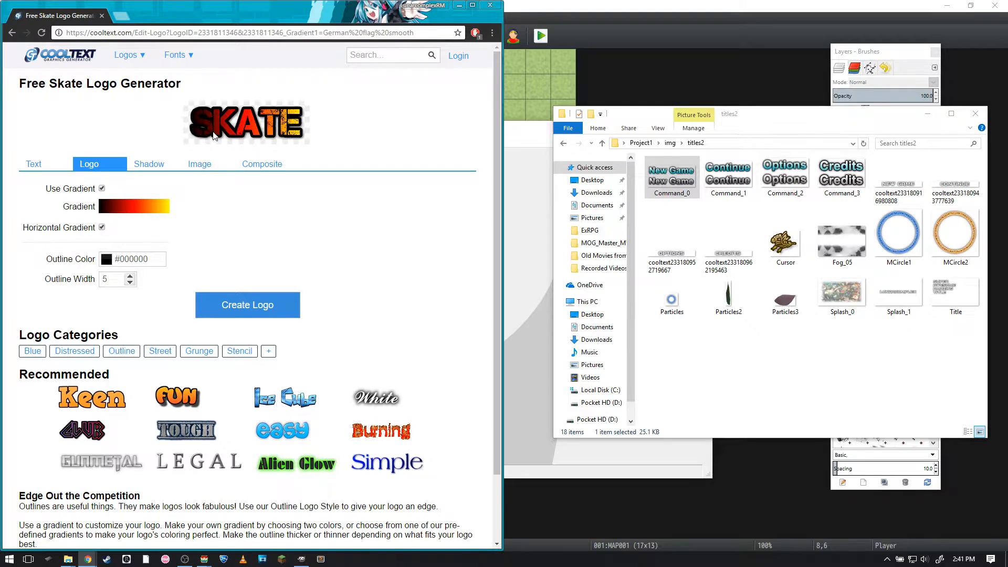
# Try the Skate logo without a preset gradient, using start color #5A6970 and end color #4B16A8, and return to the previous version.
pyautogui.click(100, 188)
pyautogui.click(107, 206)
pyautogui.click(112, 258)
pyautogui.click(22, 222)
pyautogui.click(107, 226)
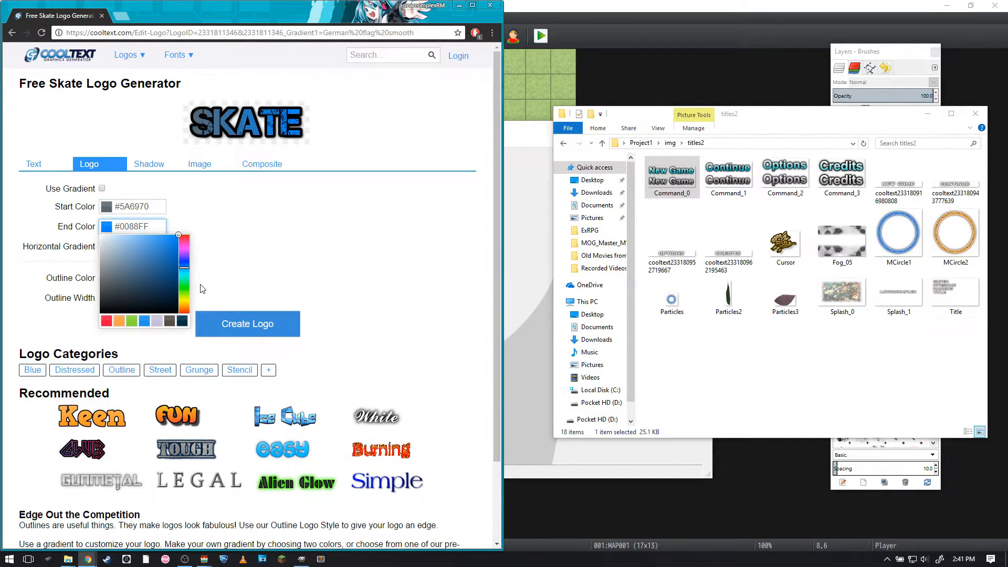
pyautogui.click(185, 256)
pyautogui.click(168, 262)
pyautogui.click(282, 199)
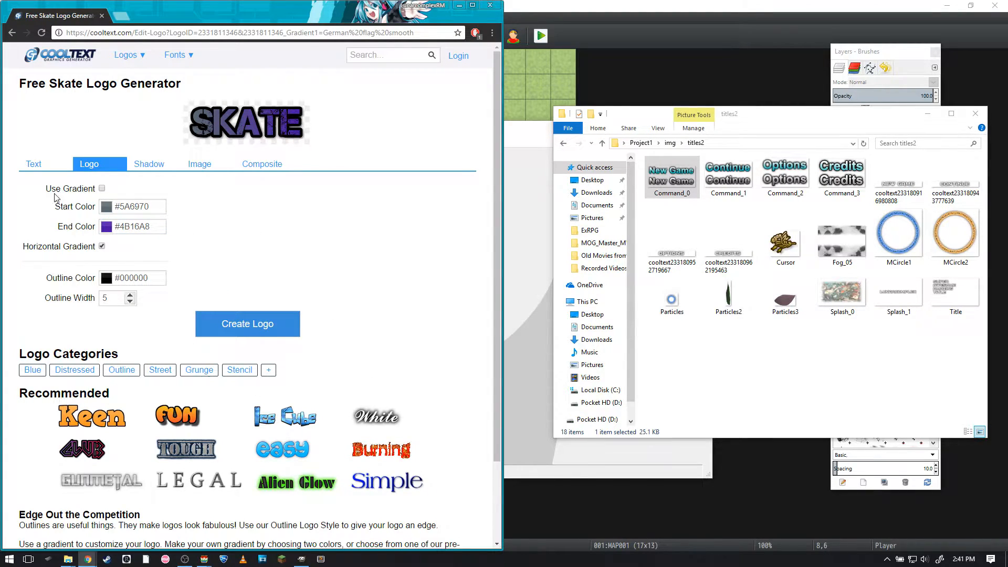
pyautogui.click(11, 32)
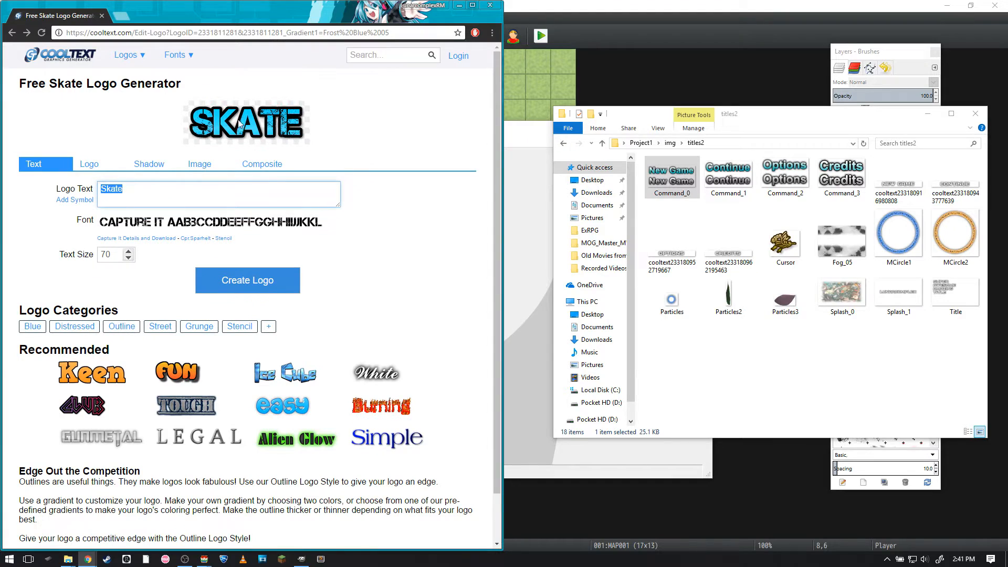
# Switch to GIMP and create a new image 250 px wide and 60 px high.
pyautogui.click(884, 383)
pyautogui.click(736, 247)
pyautogui.moveTo(402, 99); pyautogui.dragTo(393, 105)
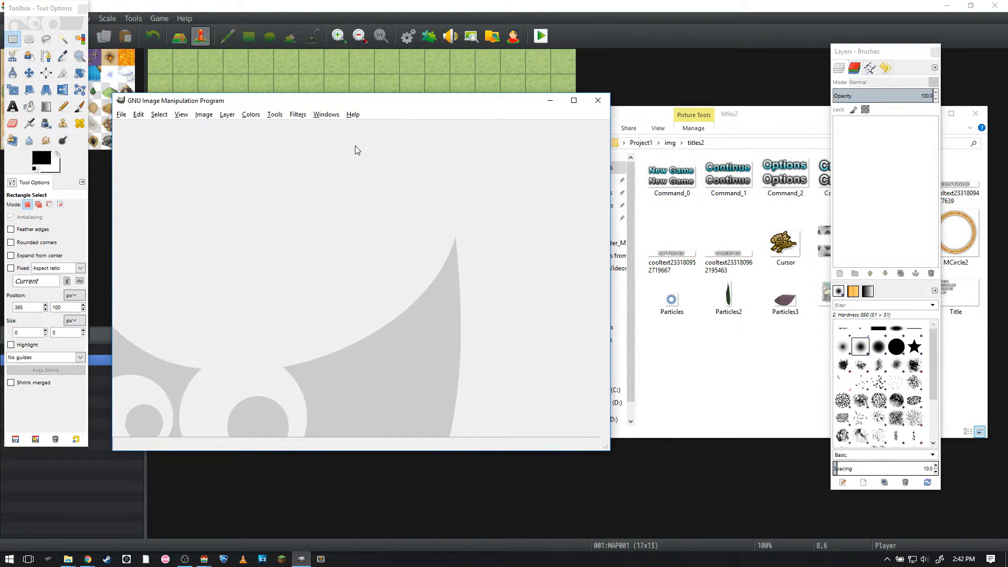
pyautogui.hotkey('ctrl', 'n')
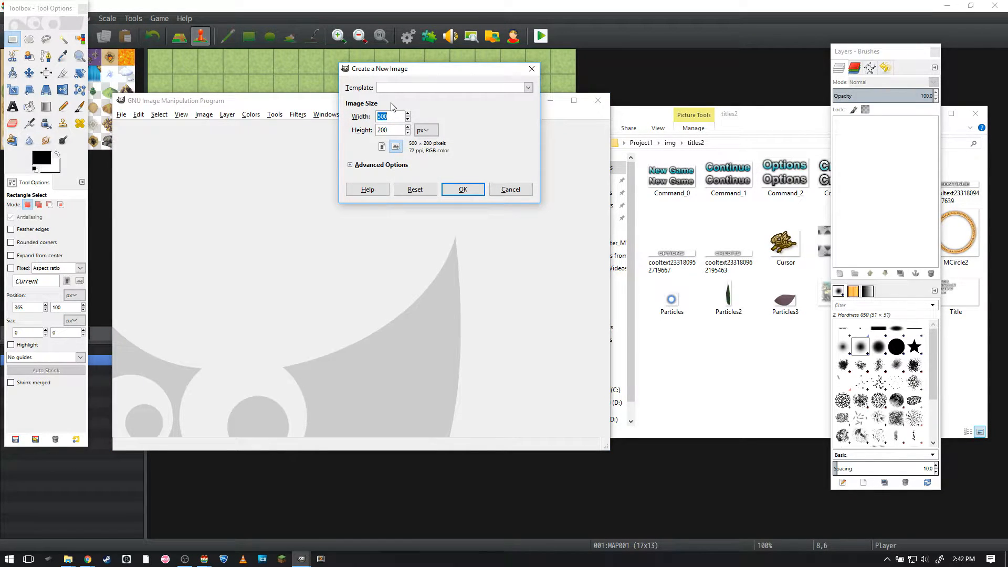
pyautogui.doubleClick(387, 131)
pyautogui.press('Return')
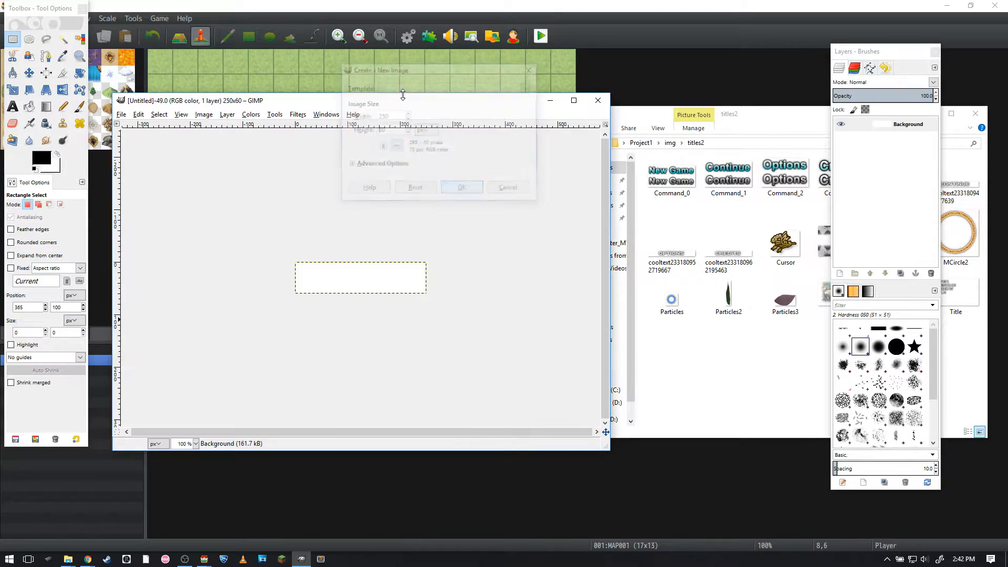
pyautogui.keyDown('ctrl'); pyautogui.scroll(3, 380, 281); pyautogui.keyUp('ctrl')
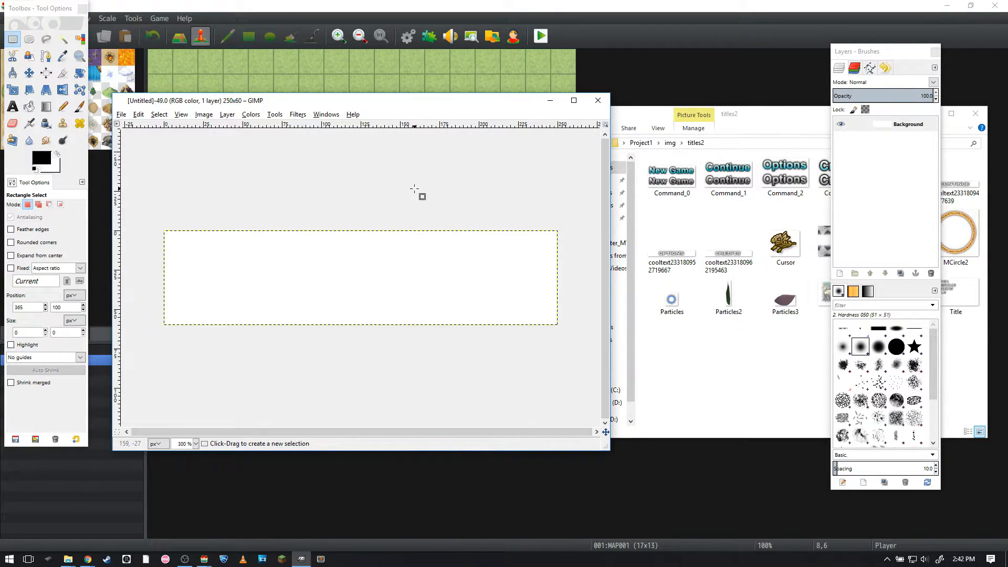
# Open the four cooltext logo PNG files from the titles2 folder as separate images.
pyautogui.hotkey('ctrl', 'o')
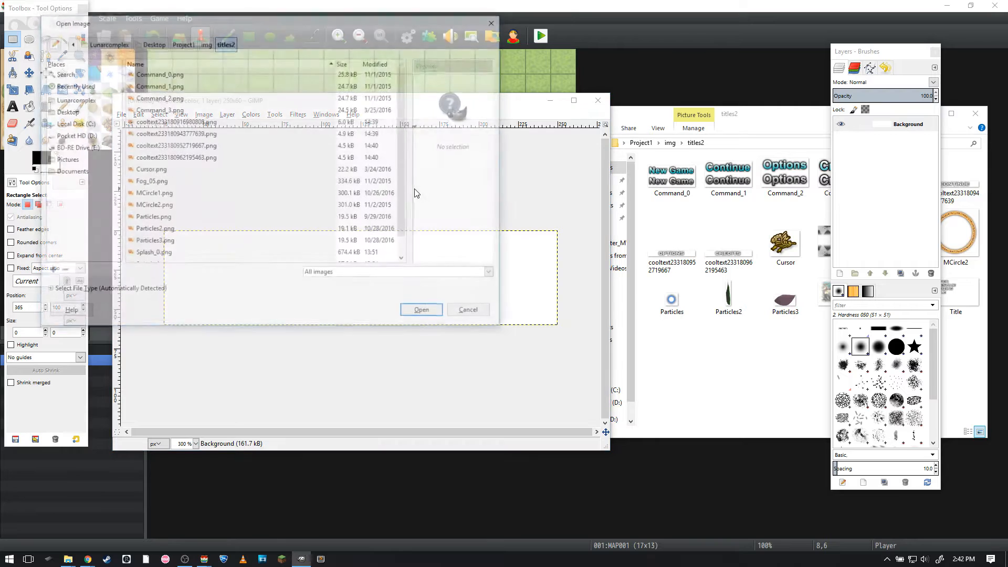
pyautogui.click(151, 125)
pyautogui.keyDown('ctrl'); pyautogui.click(188, 158); pyautogui.keyUp('ctrl')
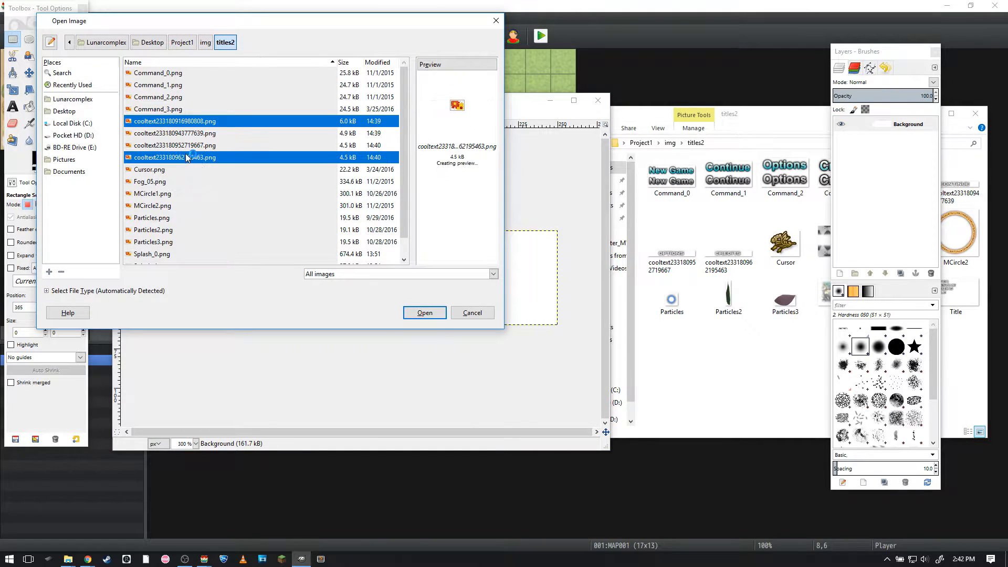
pyautogui.keyDown('ctrl'); pyautogui.click(180, 171); pyautogui.keyUp('ctrl')
pyautogui.click(206, 122)
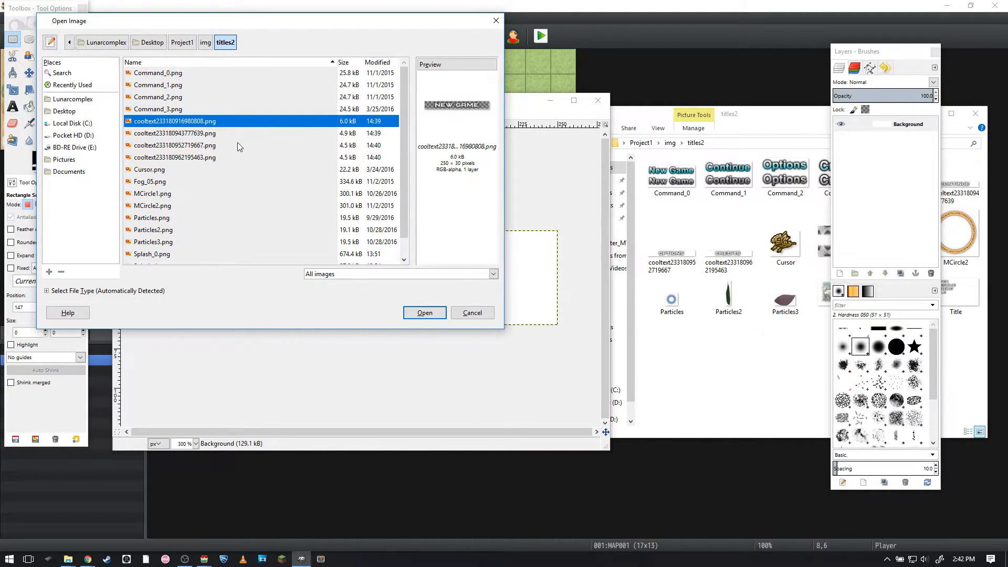
pyautogui.keyDown('shift'); pyautogui.click(215, 157); pyautogui.keyUp('shift')
pyautogui.click(424, 313)
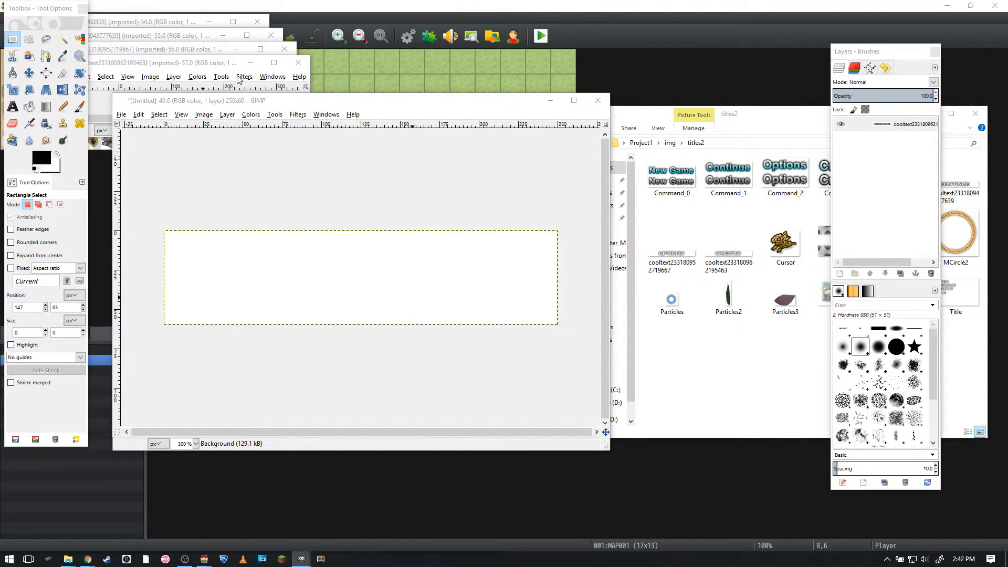
# Make the white background of the blank 250x60 image transparent with Color to Alpha.
pyautogui.moveTo(357, 107); pyautogui.dragTo(434, 99)
pyautogui.click(415, 254)
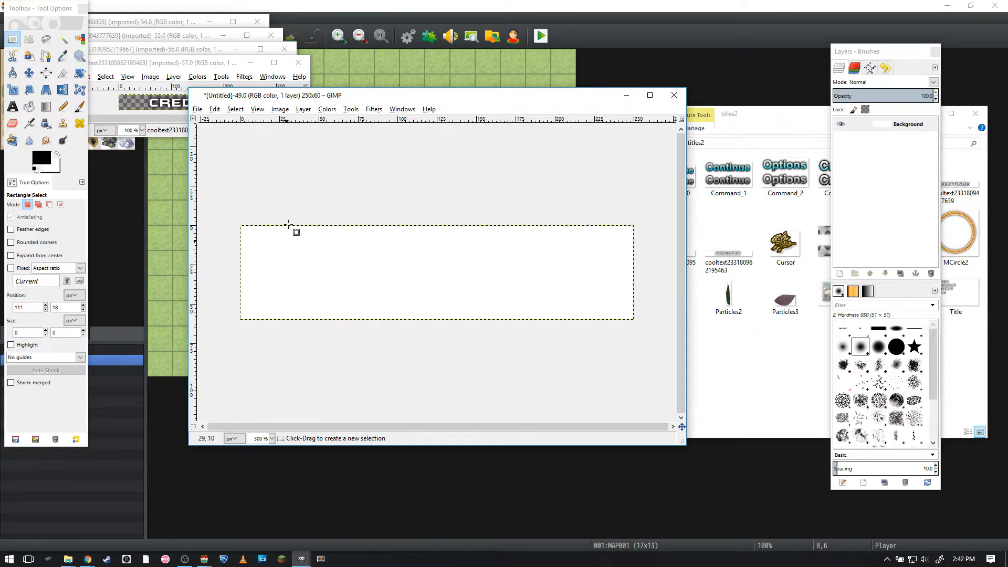
pyautogui.moveTo(475, 100); pyautogui.dragTo(439, 117)
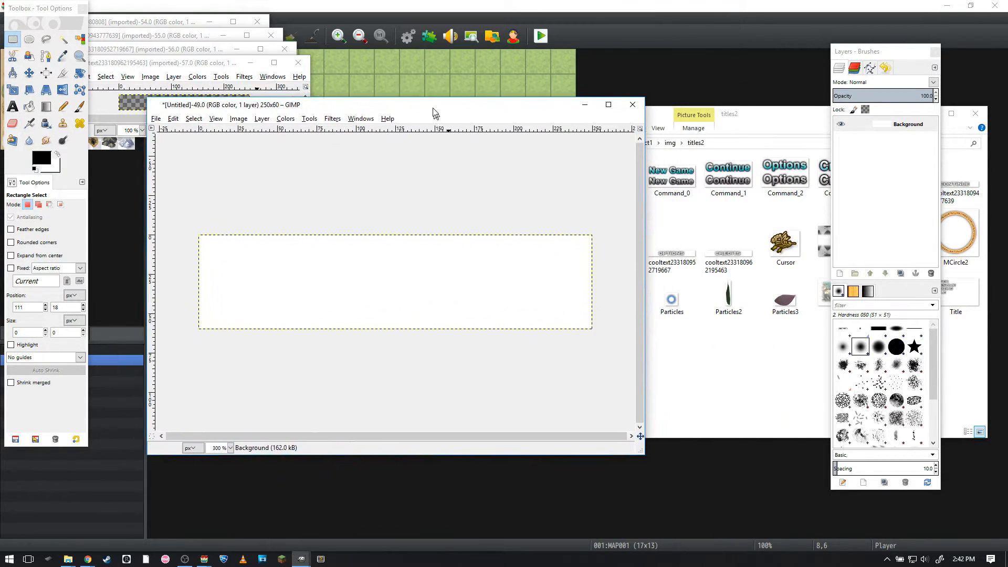
pyautogui.moveTo(360, 107); pyautogui.dragTo(361, 123)
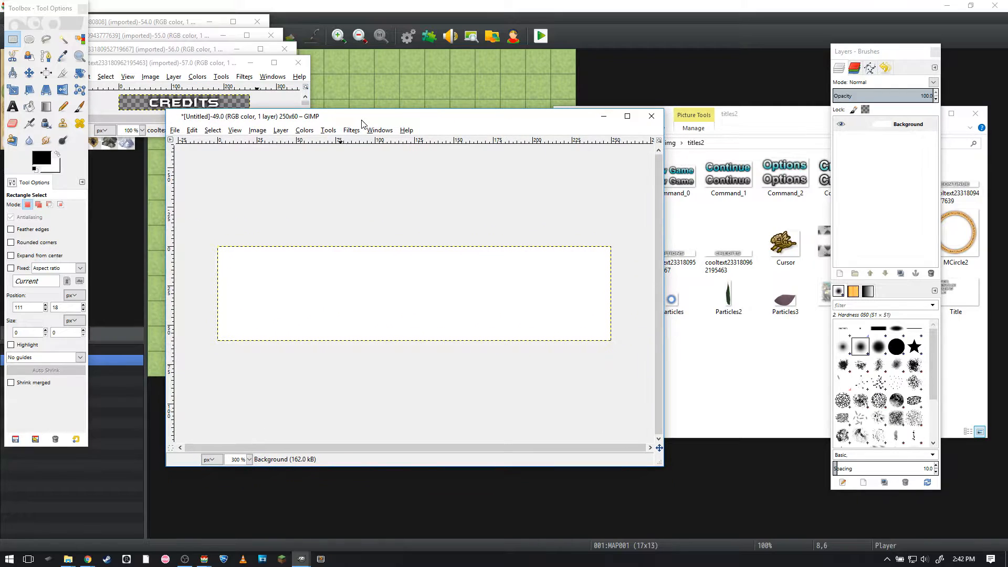
pyautogui.click(298, 133)
pyautogui.click(347, 334)
pyautogui.click(504, 318)
pyautogui.click(533, 378)
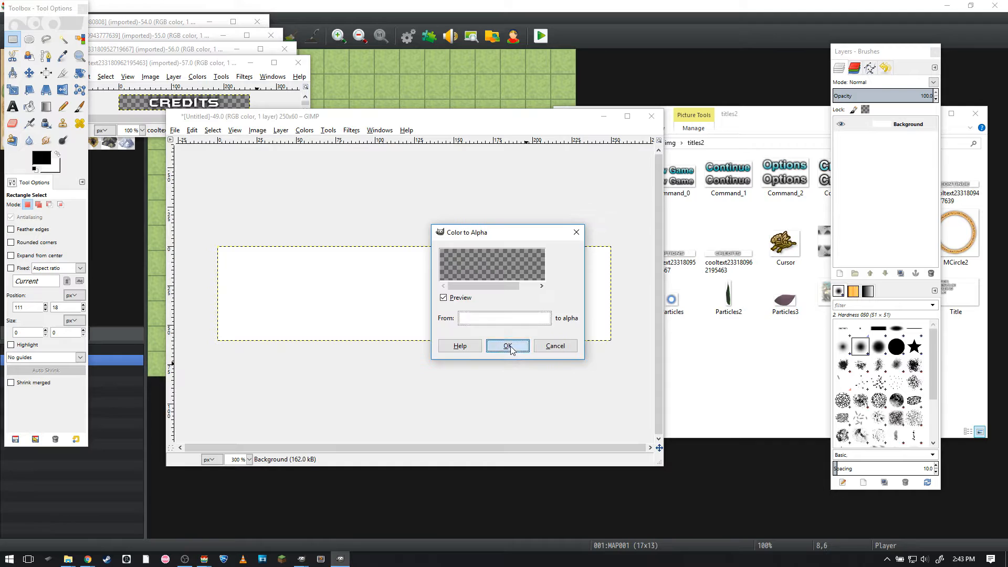
pyautogui.click(508, 346)
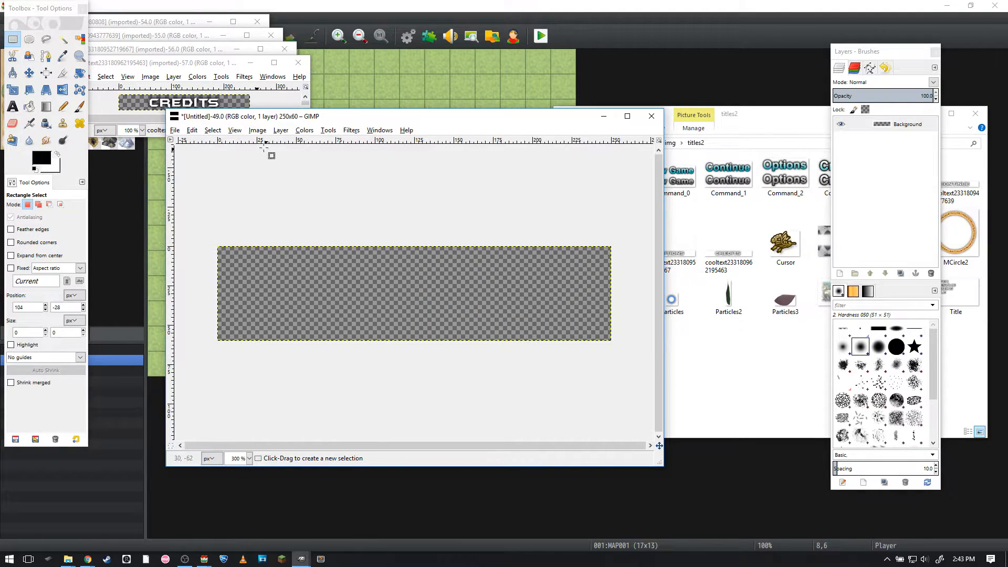
# Configure the image grid with a spacing of 250 px in width and 30 px in height.
pyautogui.click(258, 130)
pyautogui.click(281, 319)
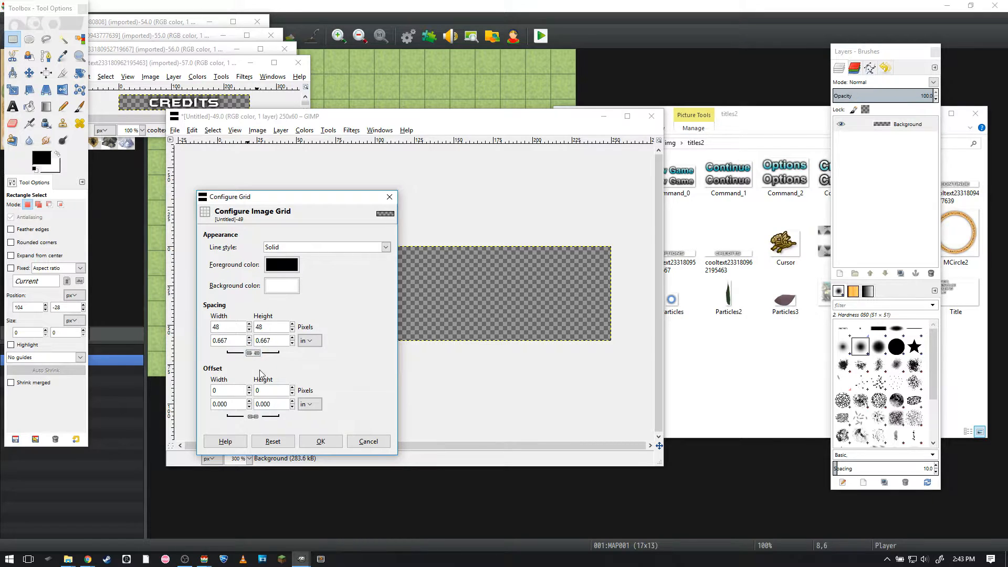
pyautogui.doubleClick(226, 325)
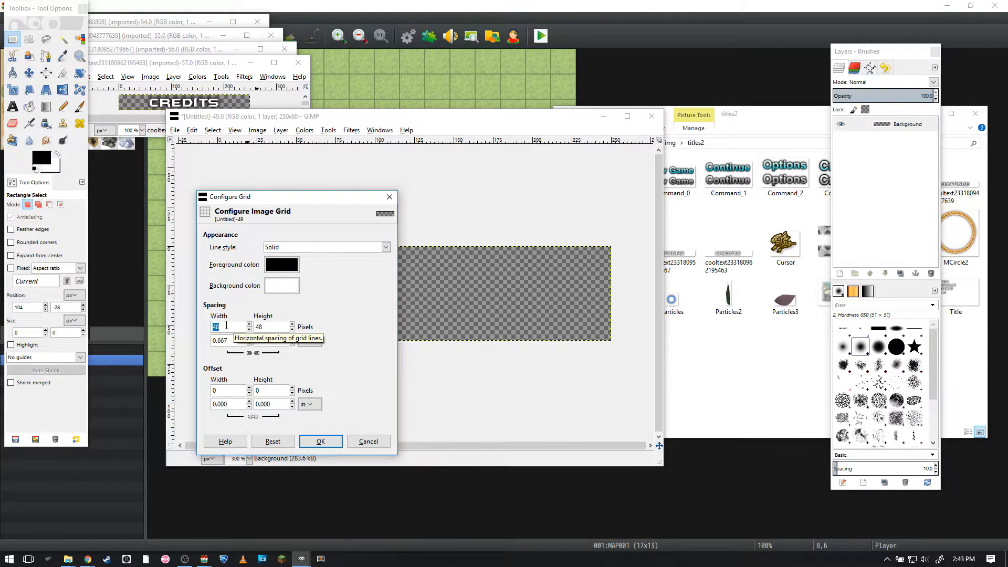
pyautogui.write('250')
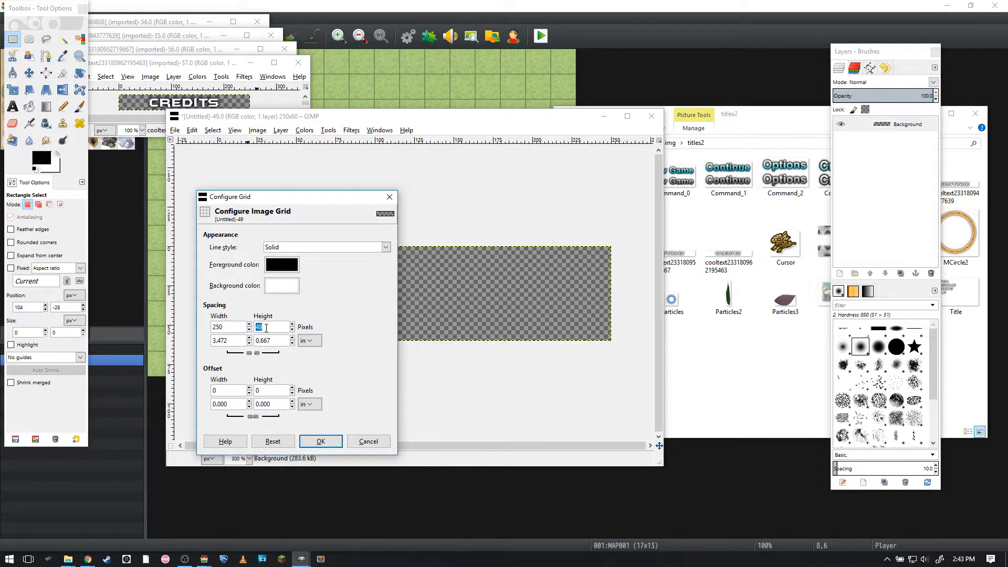
pyautogui.write('30')
pyautogui.click(328, 441)
# Turn on snapping to the grid and show the grid on the blank image.
pyautogui.click(235, 130)
pyautogui.click(267, 306)
pyautogui.click(233, 130)
pyautogui.click(265, 268)
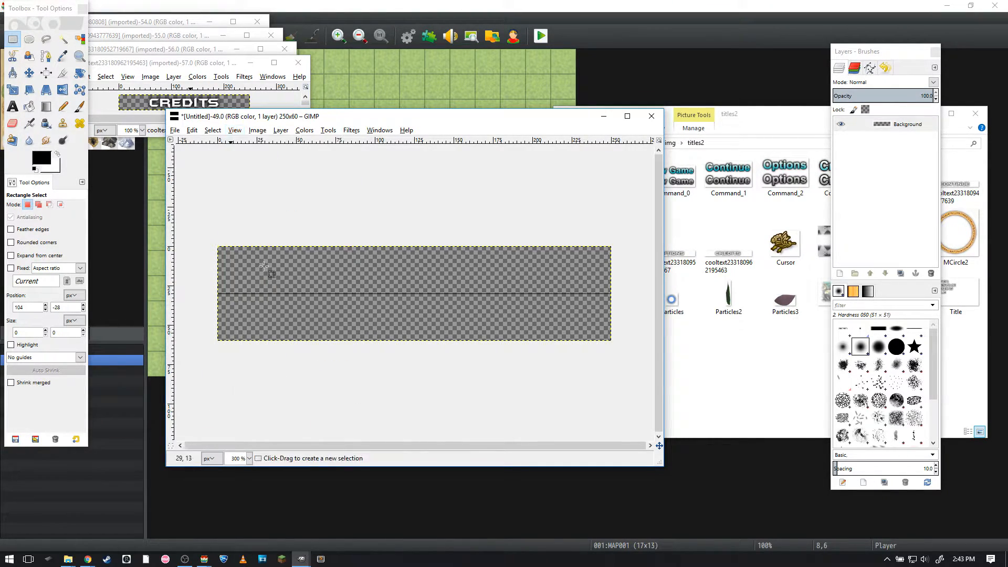
# Turn on snapping to the canvas edges for the blank 250x60 image and test it with a trial selection.
pyautogui.click(235, 130)
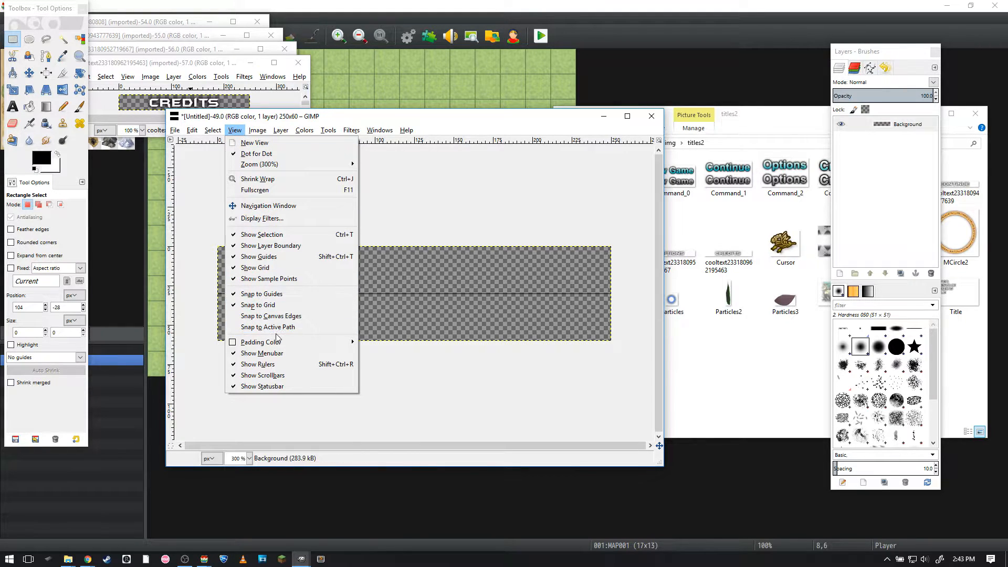
pyautogui.click(314, 314)
pyautogui.click(336, 279)
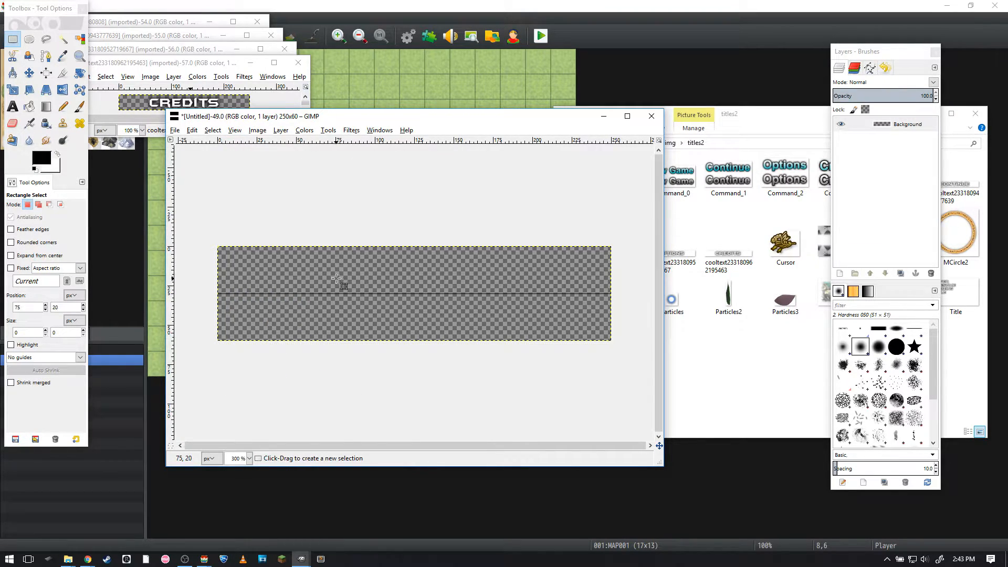
pyautogui.moveTo(315, 260); pyautogui.dragTo(495, 308)
pyautogui.click(557, 313)
pyautogui.moveTo(361, 119); pyautogui.dragTo(439, 102)
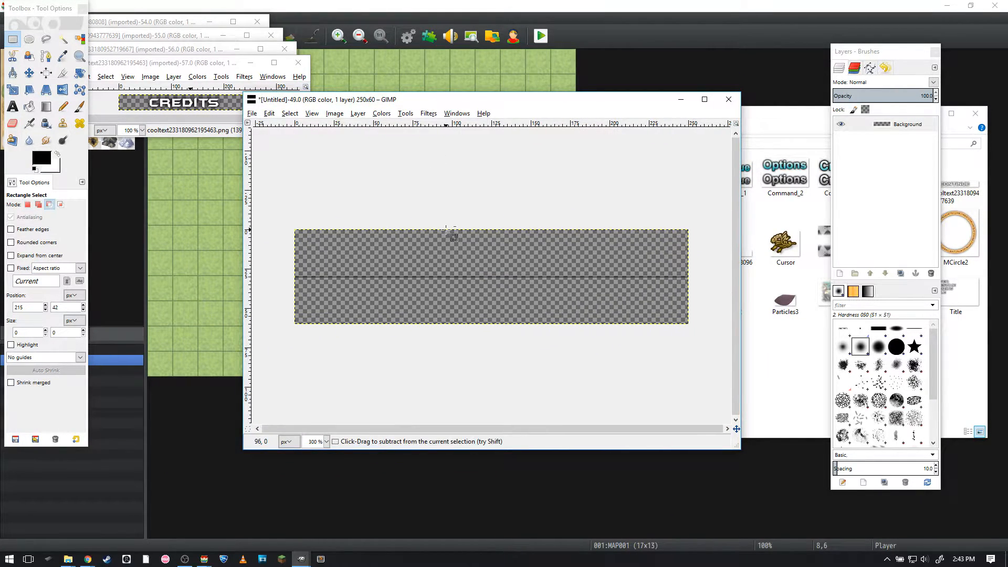
pyautogui.keyDown('ctrl'); pyautogui.scroll(1, 452, 231); pyautogui.keyUp('ctrl')
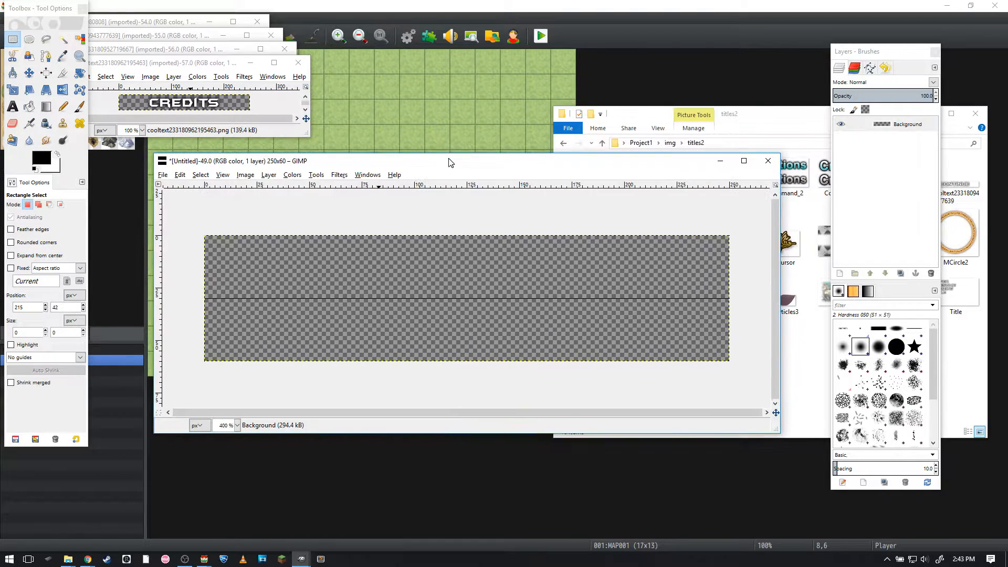
# Copy the New Game logo from its imported image and paste it into the upper half of the blank image.
pyautogui.click(206, 44)
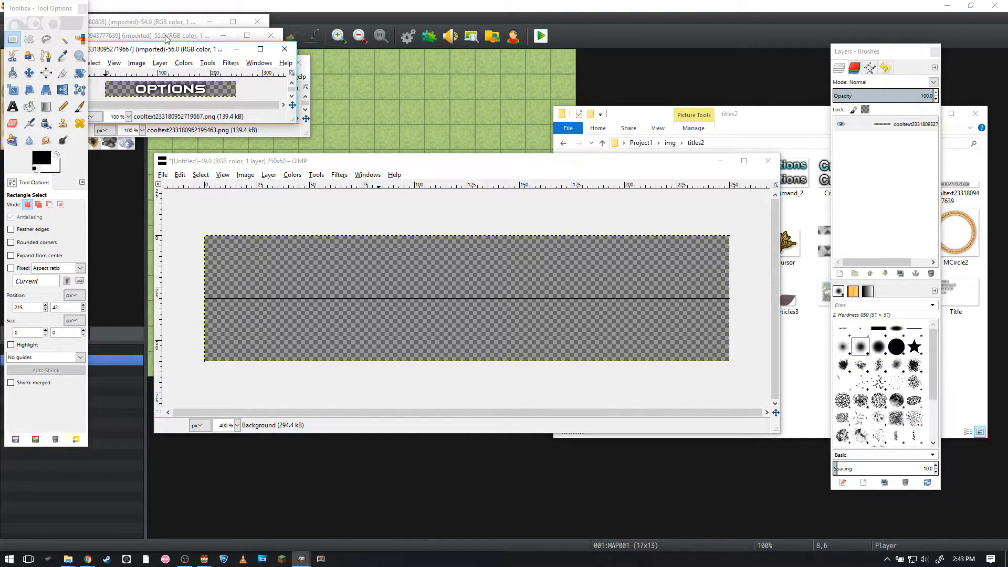
pyautogui.click(166, 38)
pyautogui.click(173, 21)
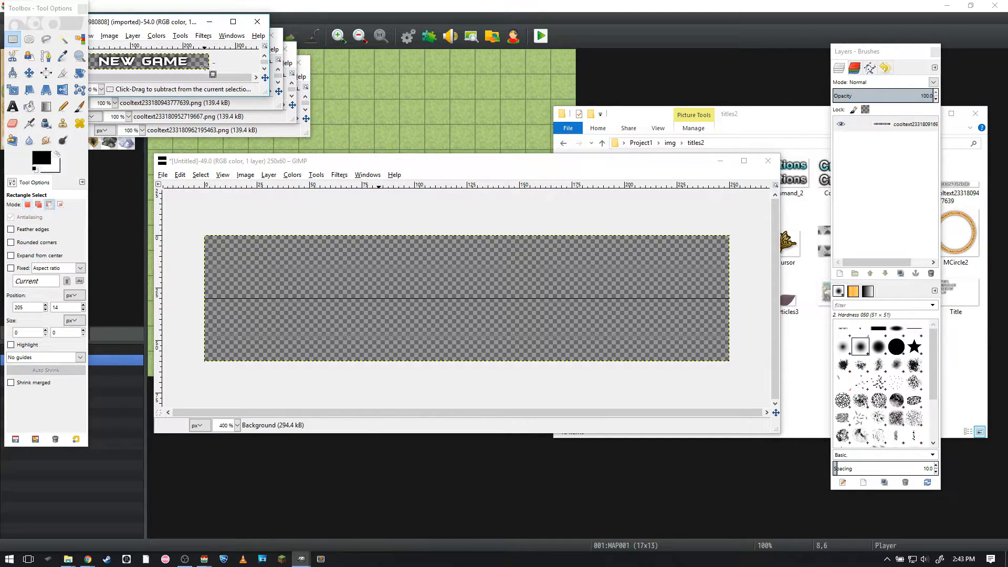
pyautogui.click(445, 225)
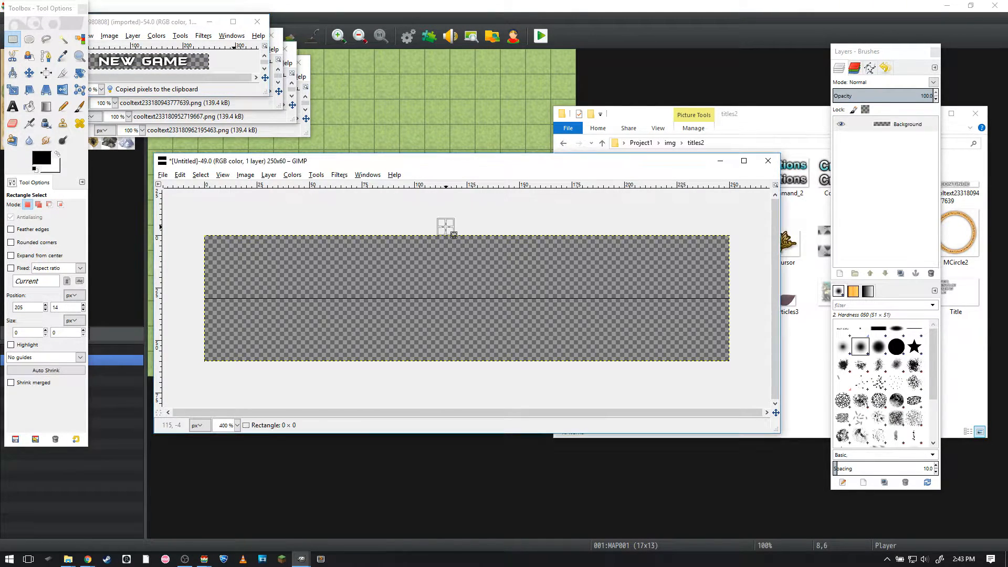
pyautogui.hotkey('ctrl', 'v')
pyautogui.moveTo(482, 293); pyautogui.dragTo(482, 266)
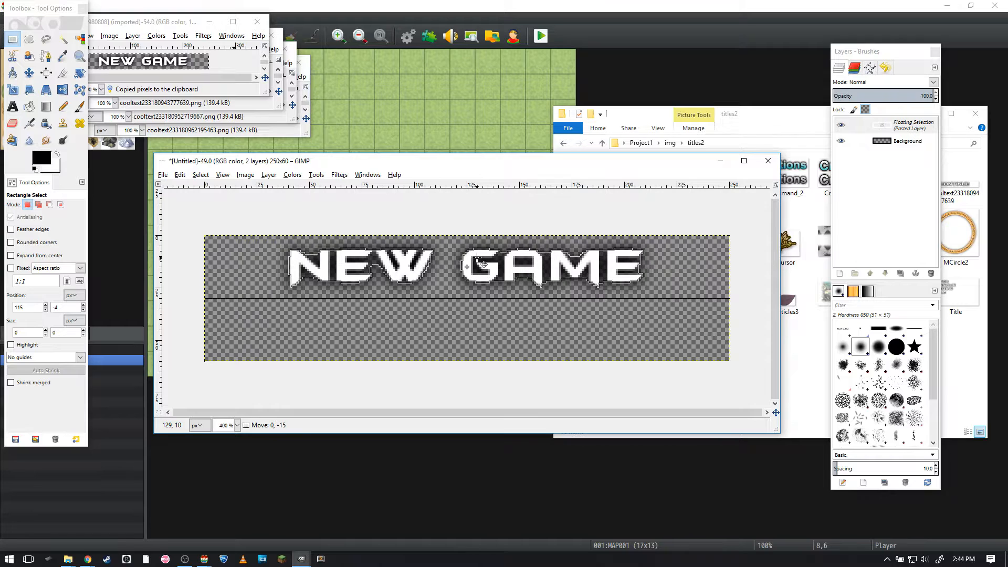
# Set the image grid spacing to 125 px wide and 15 px high, then centre and anchor the pasted NEW GAME text in the upper half.
pyautogui.click(293, 175)
pyautogui.moveTo(245, 175)
pyautogui.click(304, 367)
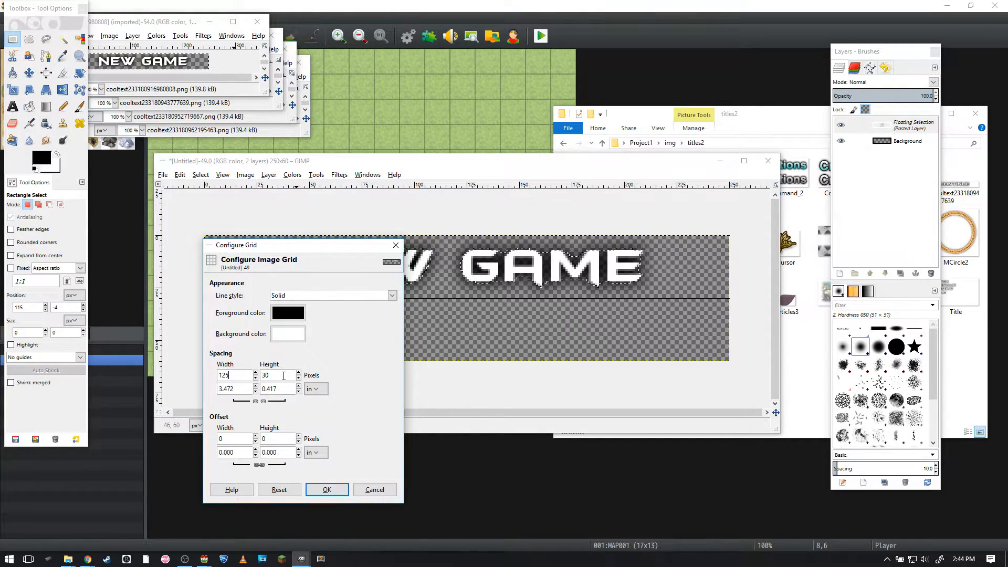
pyautogui.click(326, 490)
pyautogui.moveTo(489, 286); pyautogui.dragTo(483, 280)
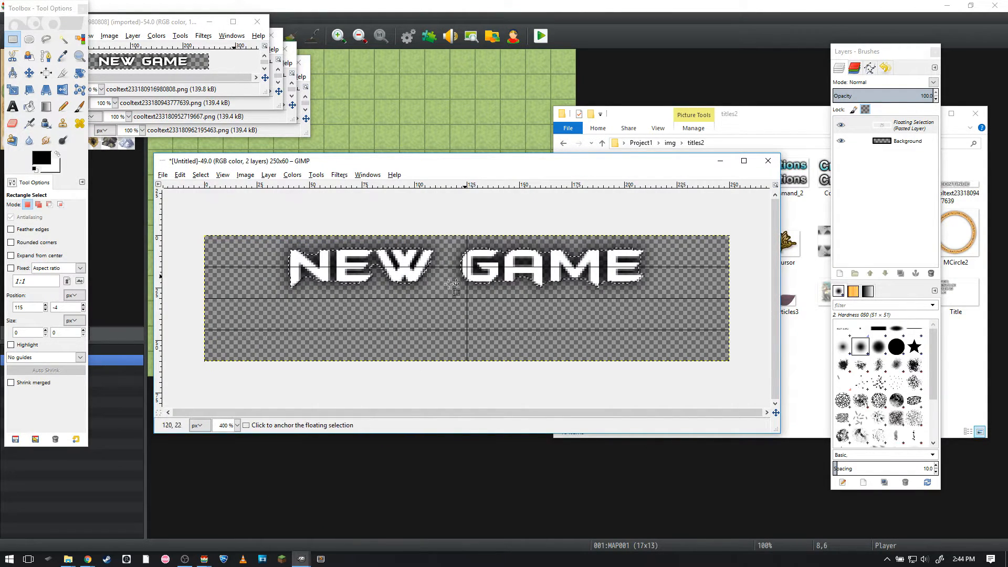
pyautogui.click(460, 243)
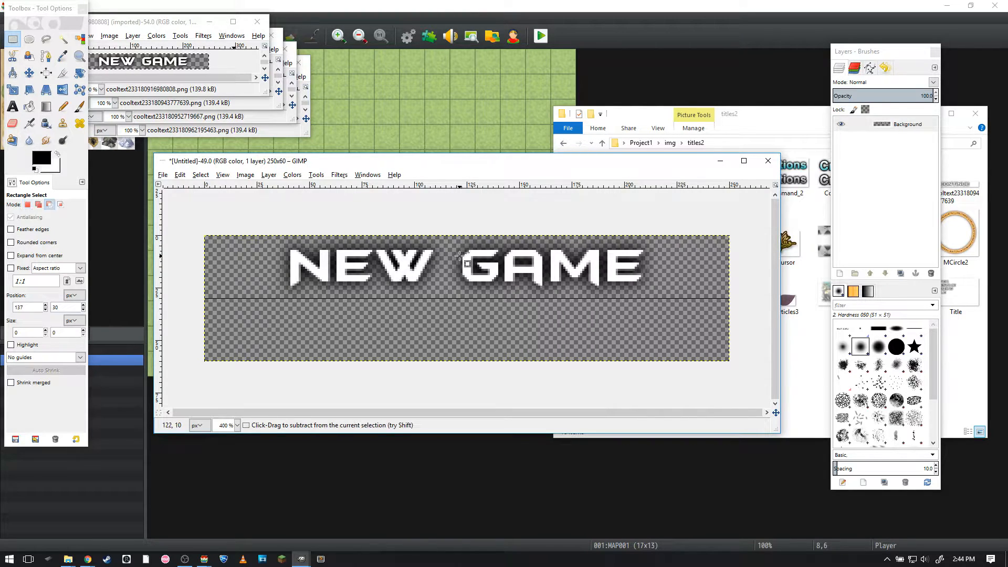
# Paste a second NEW GAME copy, centre it in the lower half of the canvas and anchor it.
pyautogui.hotkey('ctrl', 'v')
pyautogui.moveTo(466, 298); pyautogui.dragTo(468, 332)
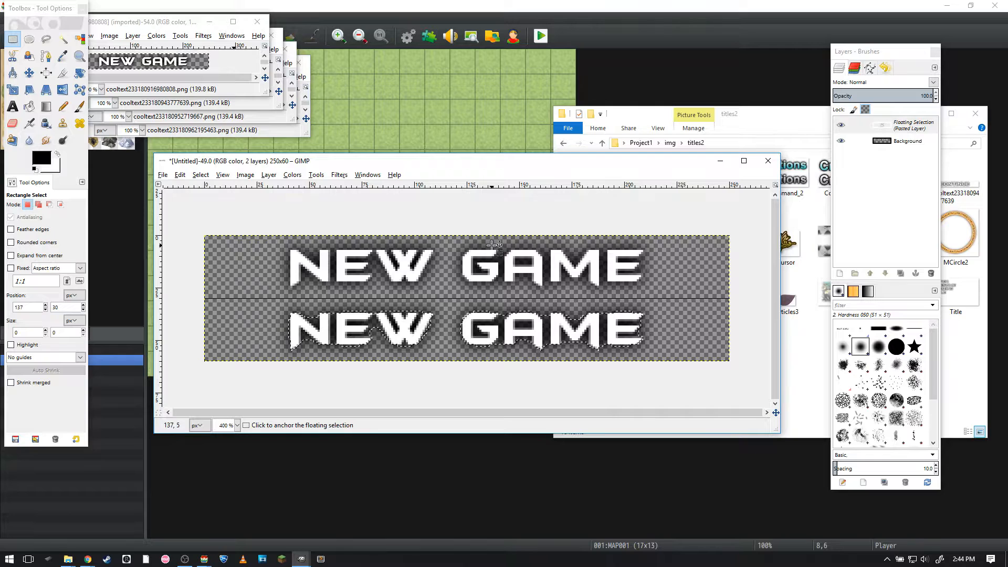
pyautogui.click(287, 239)
# Select the upper 250x30 half and colorize the NEW GAME text cyan with hue 175, saturation 100 and lightness about -48.
pyautogui.moveTo(204, 236); pyautogui.dragTo(733, 298)
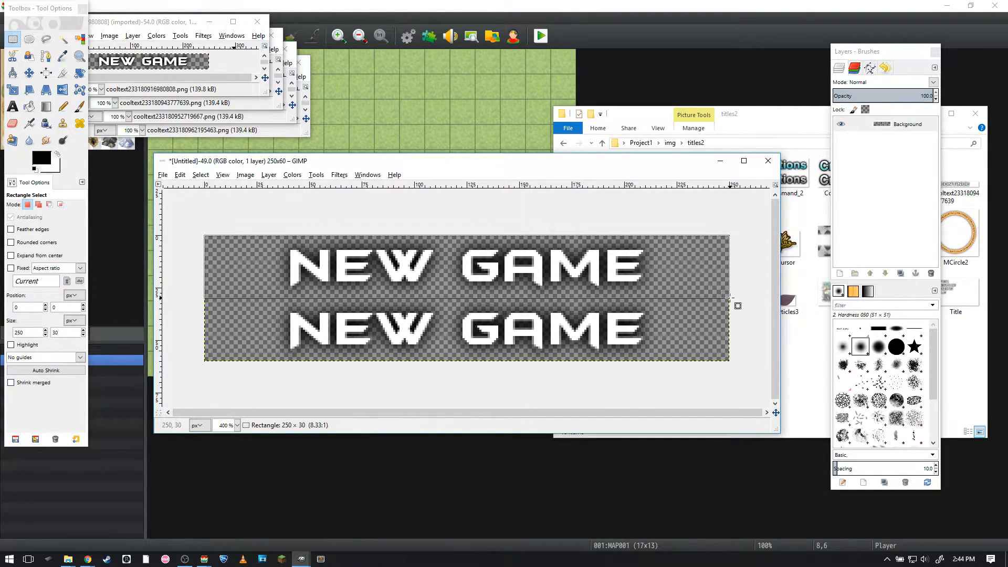
pyautogui.rightClick(564, 272)
pyautogui.moveTo(618, 340)
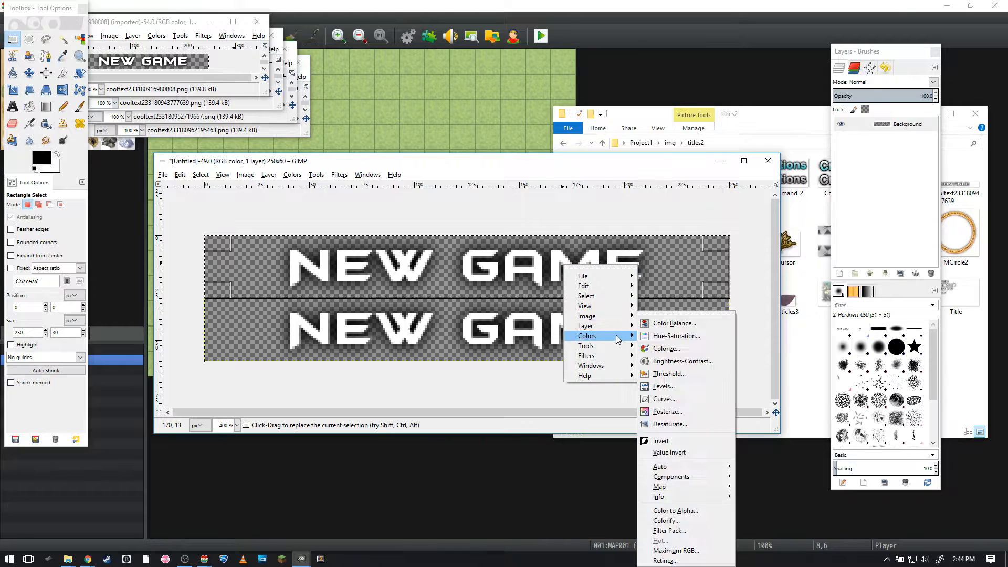
pyautogui.click(666, 349)
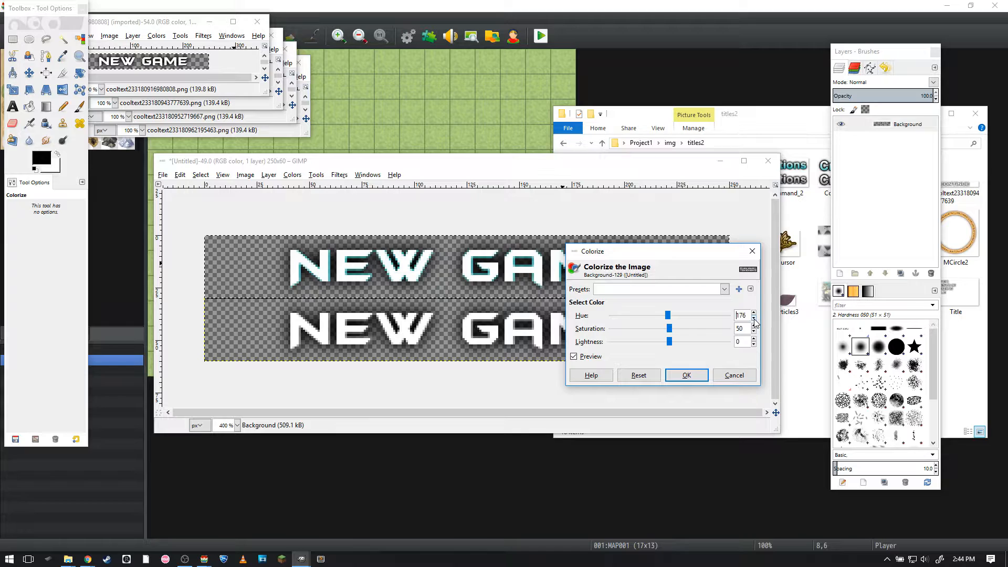
pyautogui.moveTo(720, 329); pyautogui.dragTo(733, 328)
pyautogui.moveTo(671, 343); pyautogui.dragTo(630, 347)
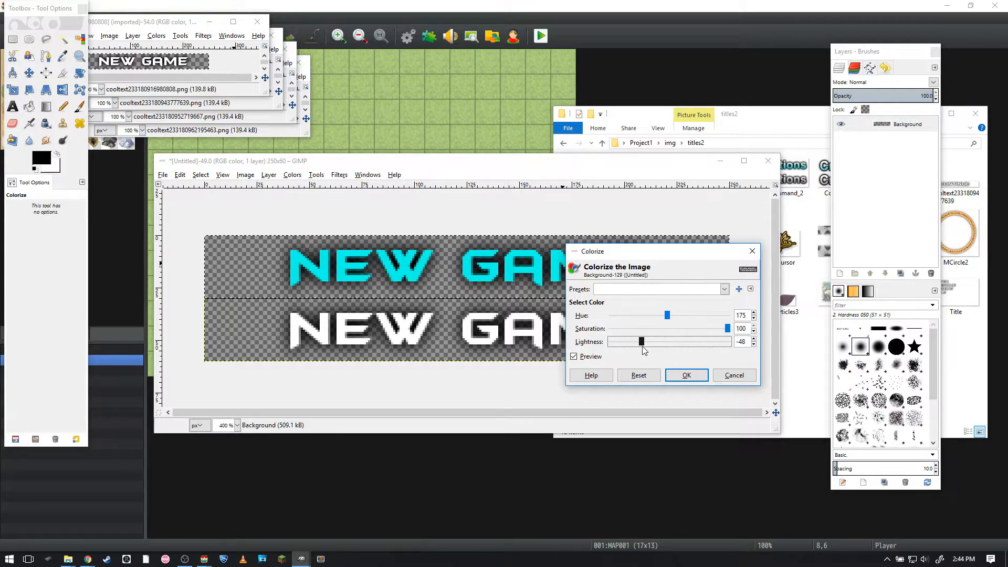
pyautogui.click(686, 375)
pyautogui.click(714, 382)
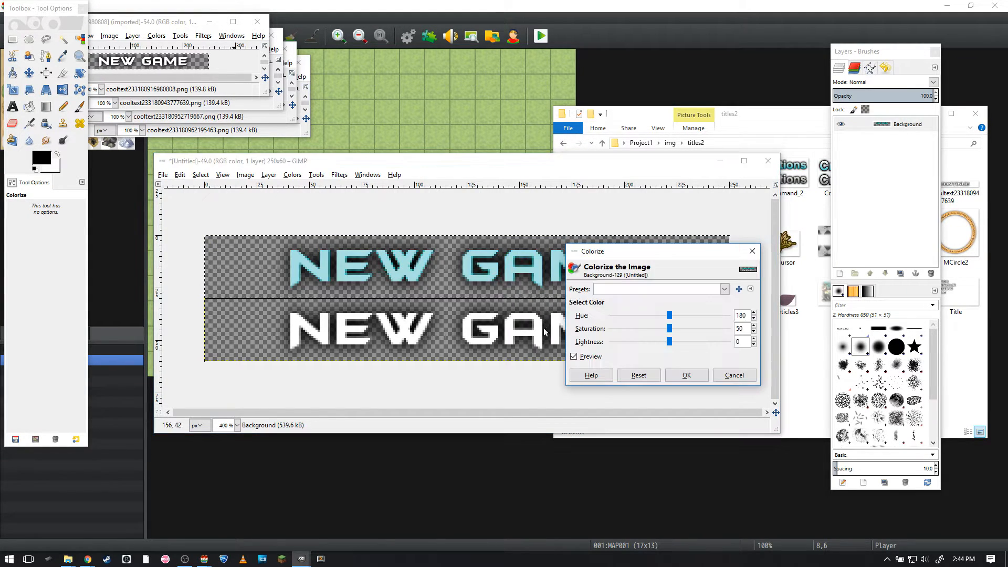
pyautogui.click(714, 382)
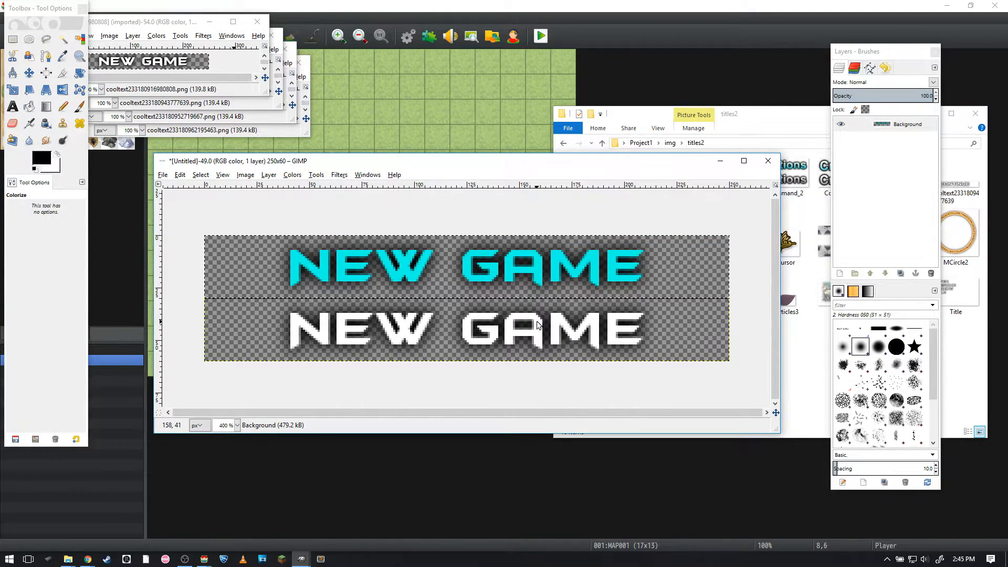
# Select the lower 250x30 half, copy and delete the white NEW GAME text, and paste it back as a floating selection.
pyautogui.press('r')
pyautogui.click(537, 322)
pyautogui.click(348, 328)
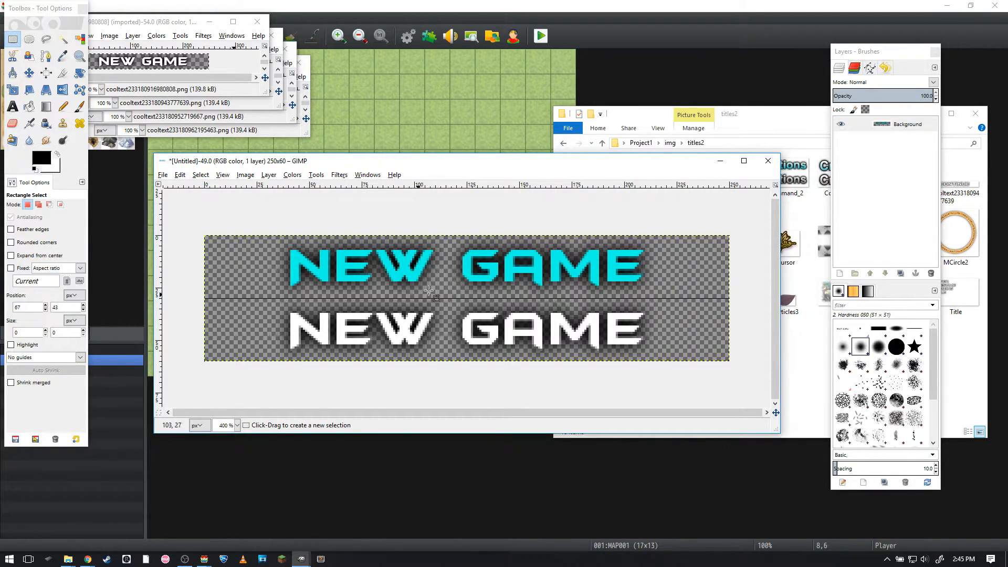
pyautogui.moveTo(205, 297); pyautogui.dragTo(731, 365)
pyautogui.click(456, 346)
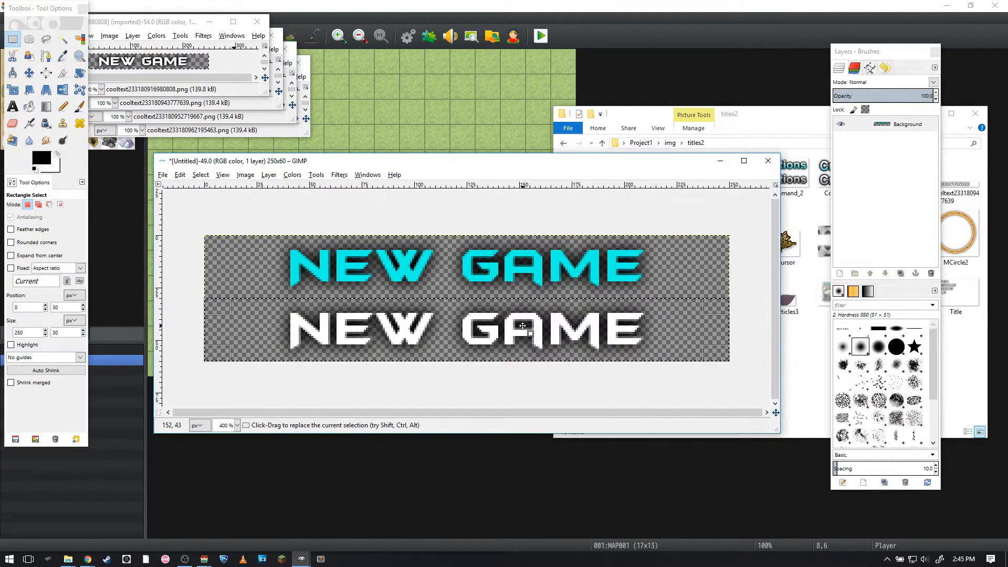
pyautogui.press('ctrl')
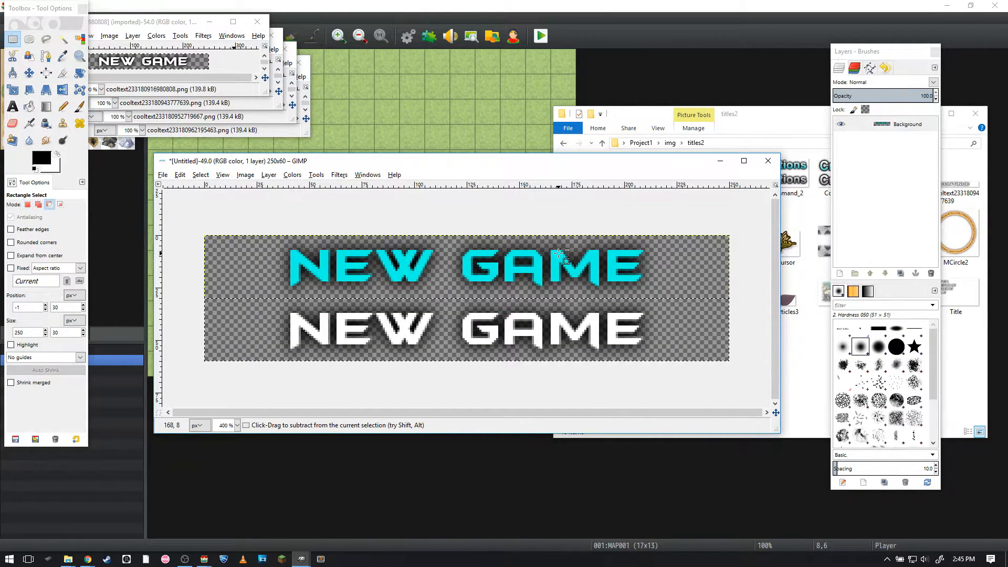
pyautogui.hotkey('ctrl', 'c')
pyautogui.press('Delete')
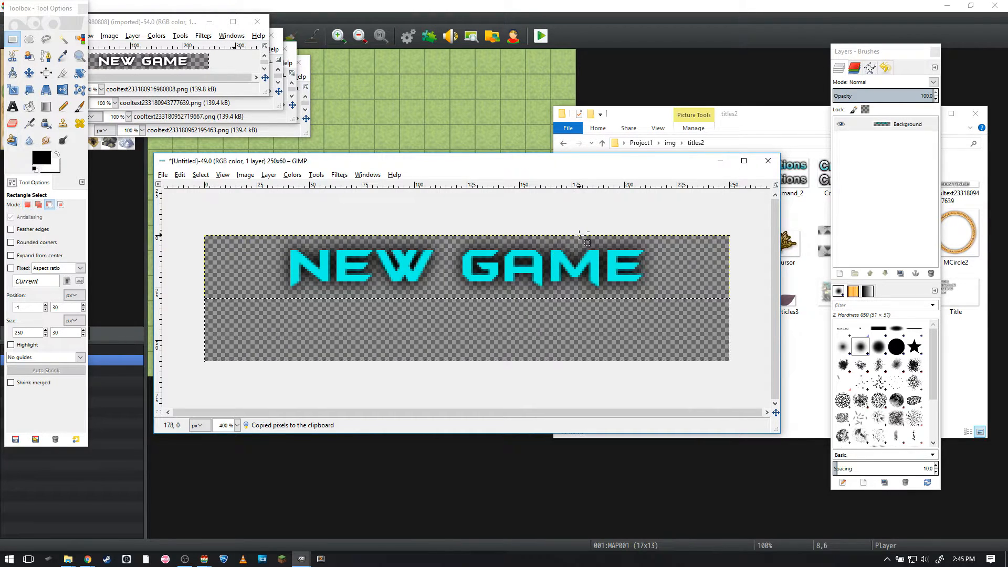
pyautogui.hotkey('ctrl', 'v')
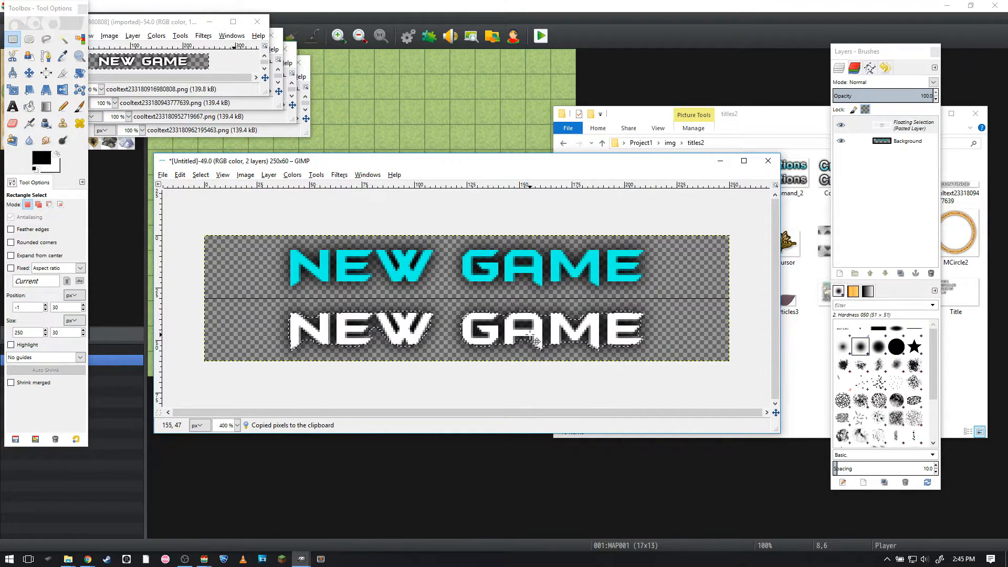
# Set the opacity of the floating lower NEW GAME text to 50 and anchor it to the background layer.
pyautogui.click(888, 94)
pyautogui.click(929, 96)
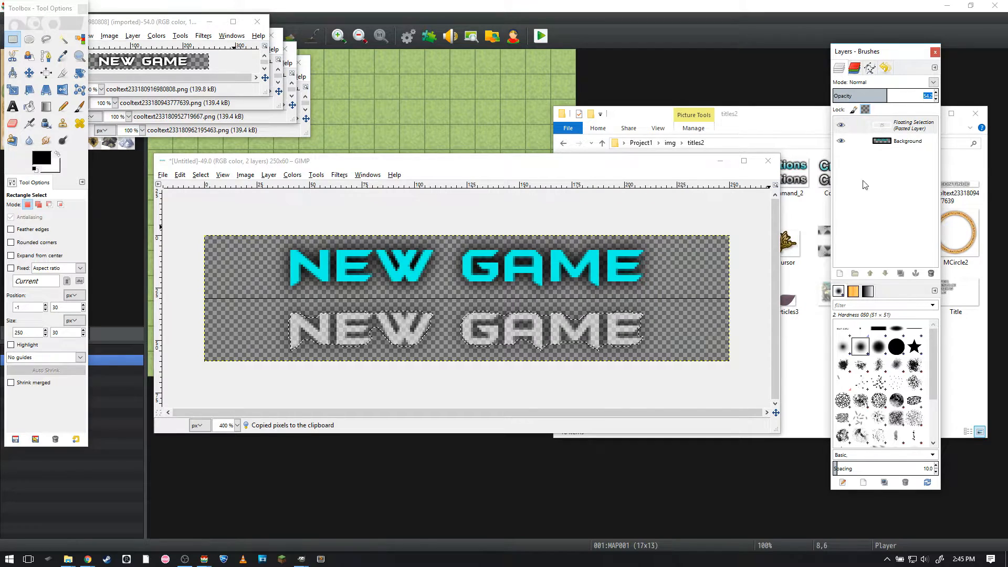
pyautogui.write('50')
pyautogui.press('Return')
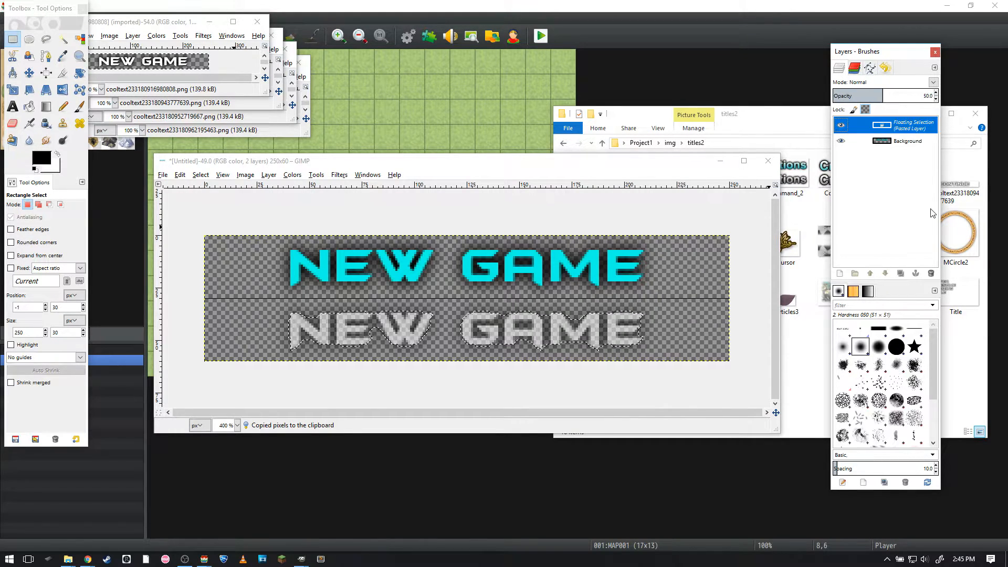
pyautogui.click(527, 315)
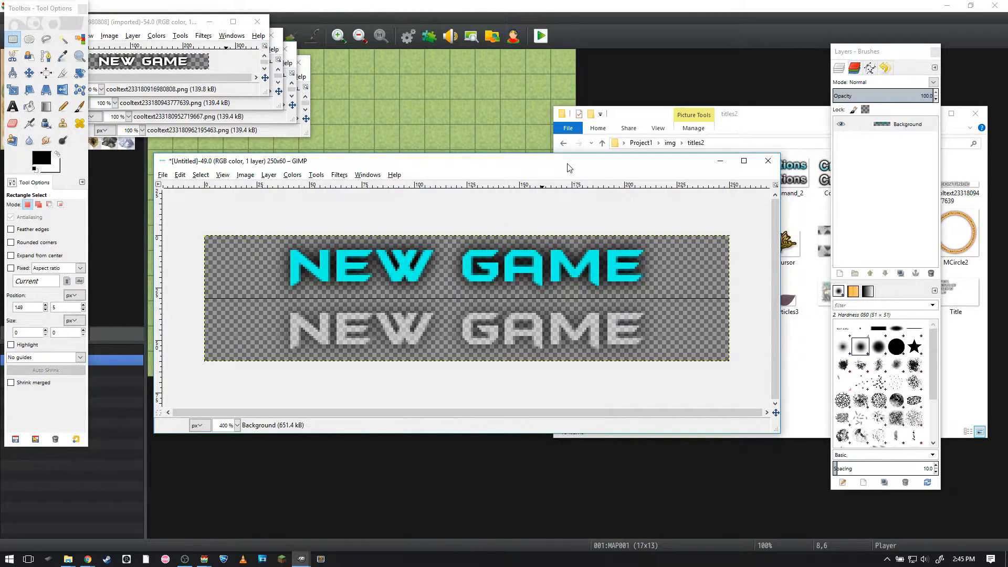
# Export the image as Command_0.png into the titles2 folder, replacing the existing file and keeping the PNG options as they are.
pyautogui.hotkey('ctrl', 'shift', 'e')
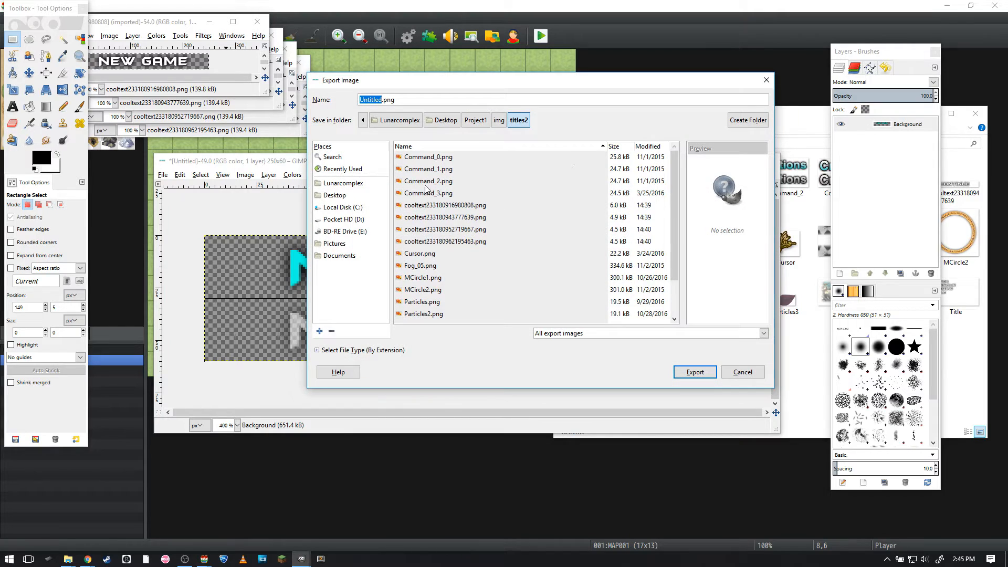
pyautogui.click(433, 157)
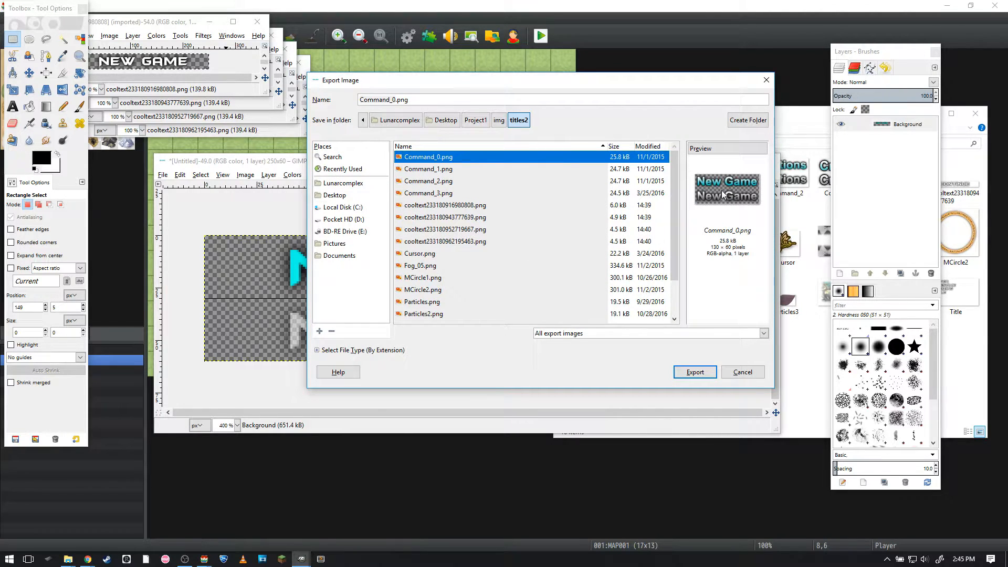
pyautogui.click(694, 371)
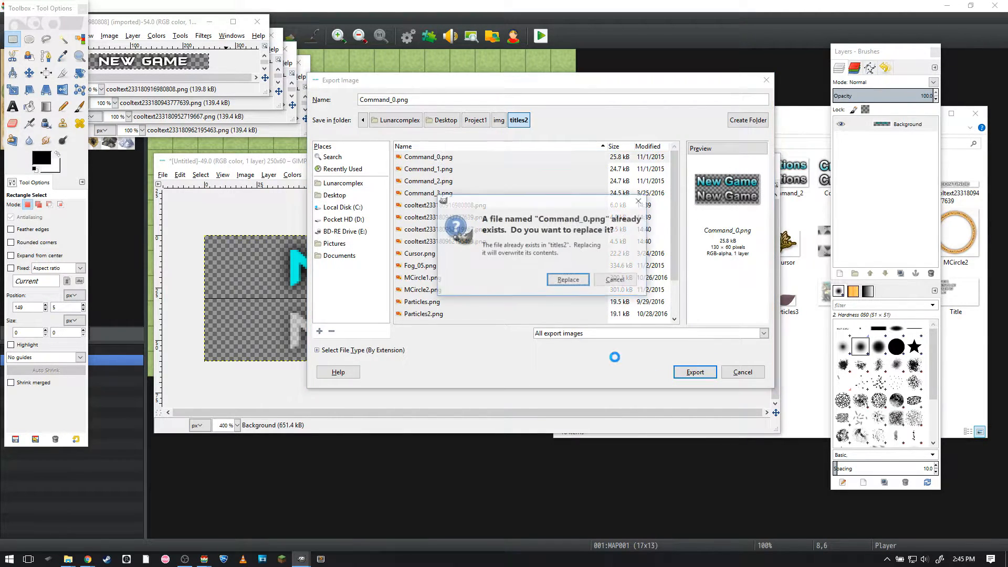
pyautogui.click(569, 280)
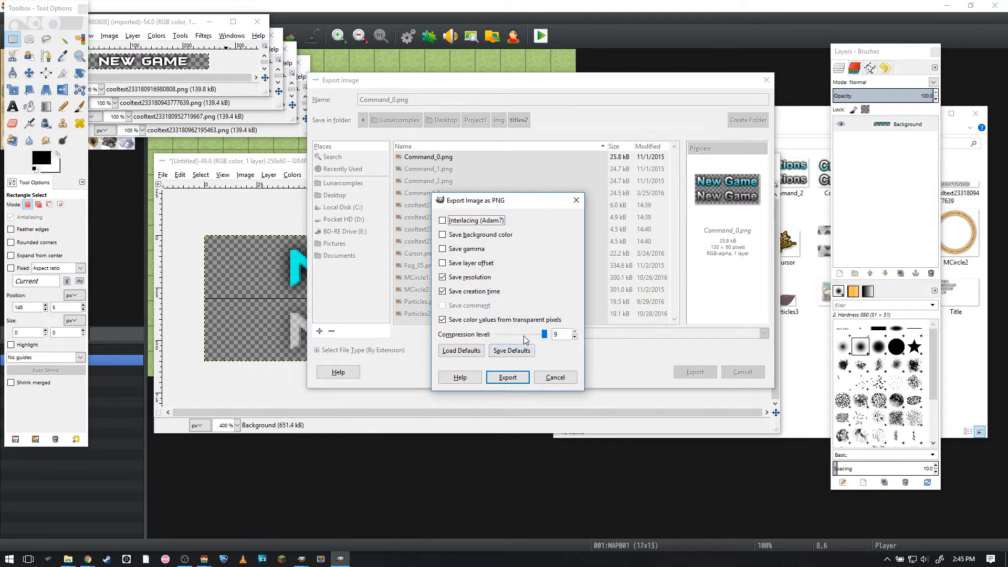
pyautogui.click(508, 377)
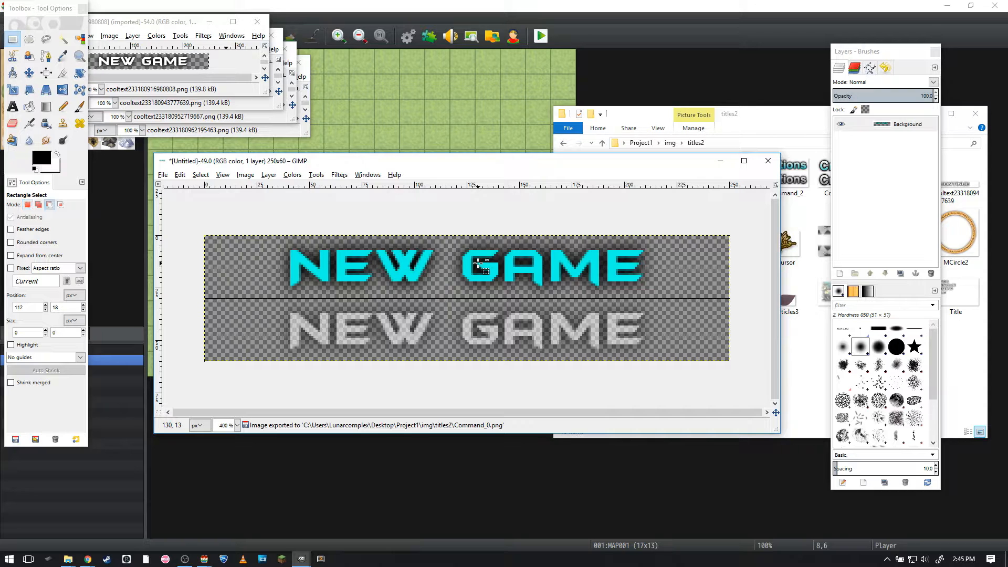
# Clear the NEW GAME artwork from the canvas and close the imported New Game logo image.
pyautogui.press('Delete')
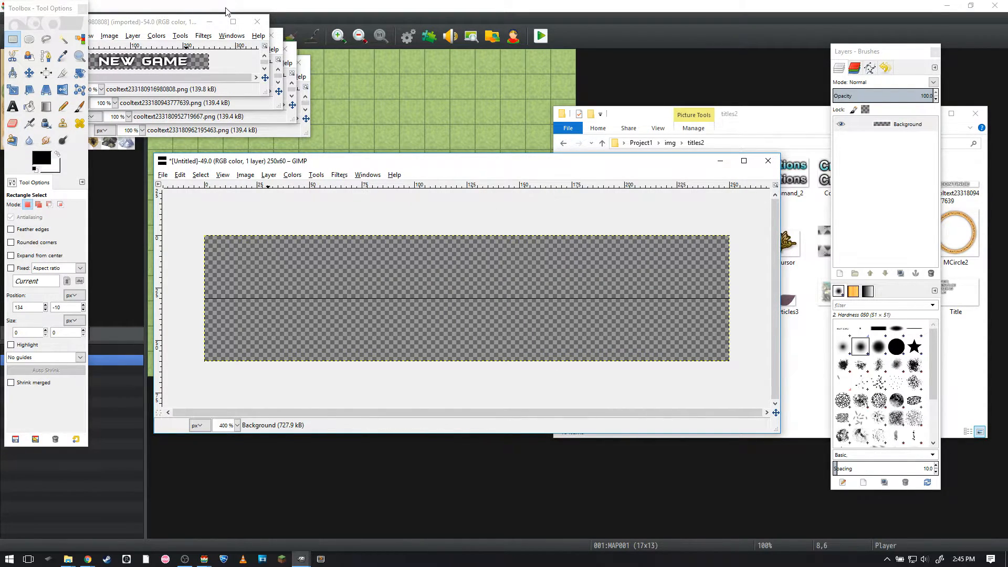
pyautogui.click(256, 23)
pyautogui.click(157, 117)
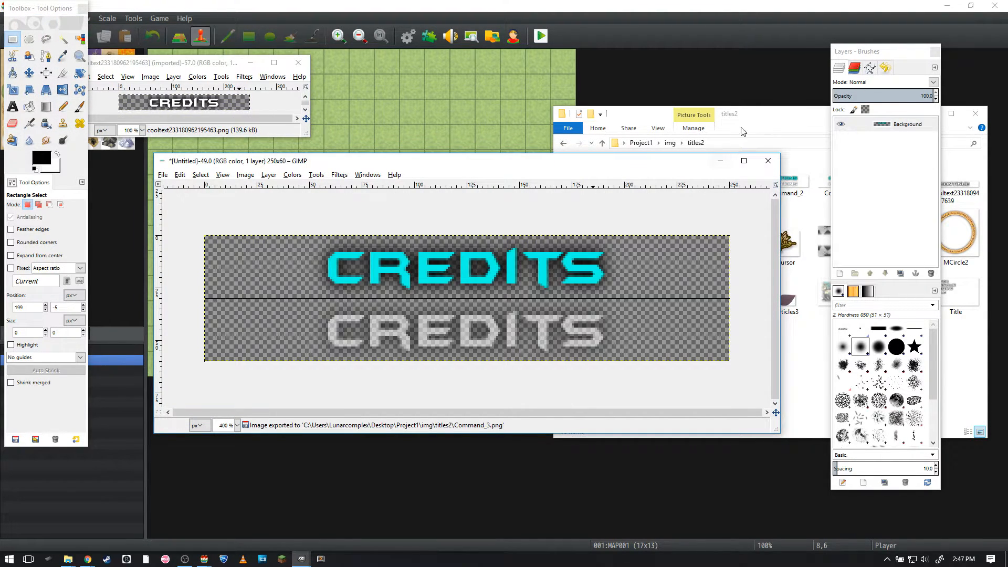
# Check the exported command images in the titles2 folder, then switch to RPG Maker MV and open the Plugin Manager.
pyautogui.click(742, 132)
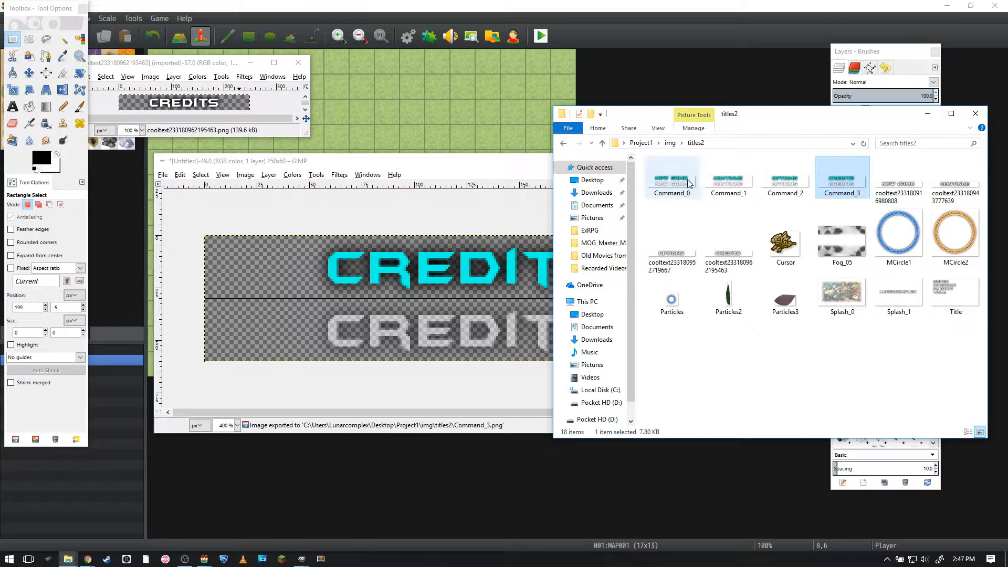
pyautogui.click(390, 9)
pyautogui.click(425, 35)
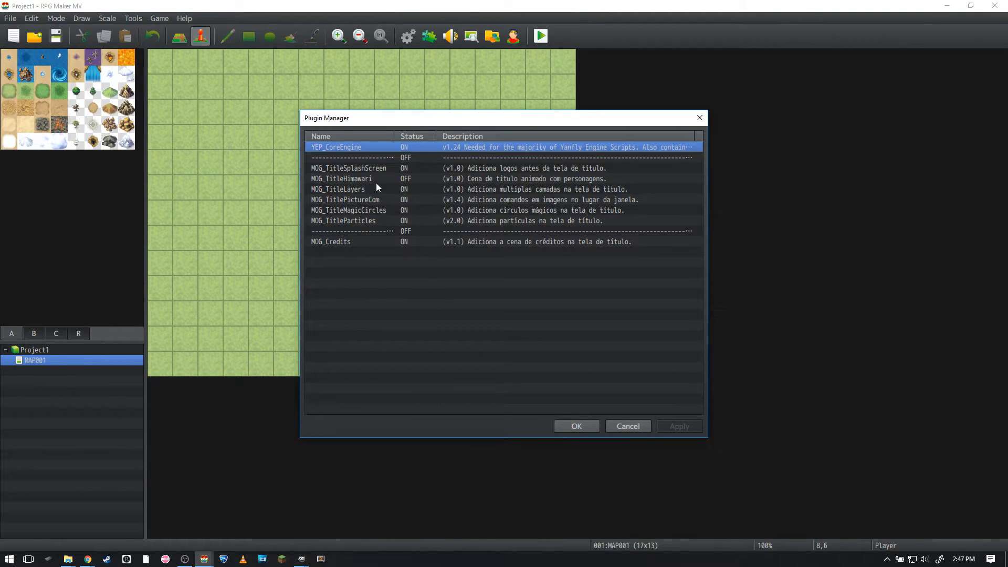
# Open the MOG_TitlePictureCom plugin settings and select the Command Pos 1 parameter.
pyautogui.doubleClick(402, 201)
pyautogui.scroll(-2, 562, 323)
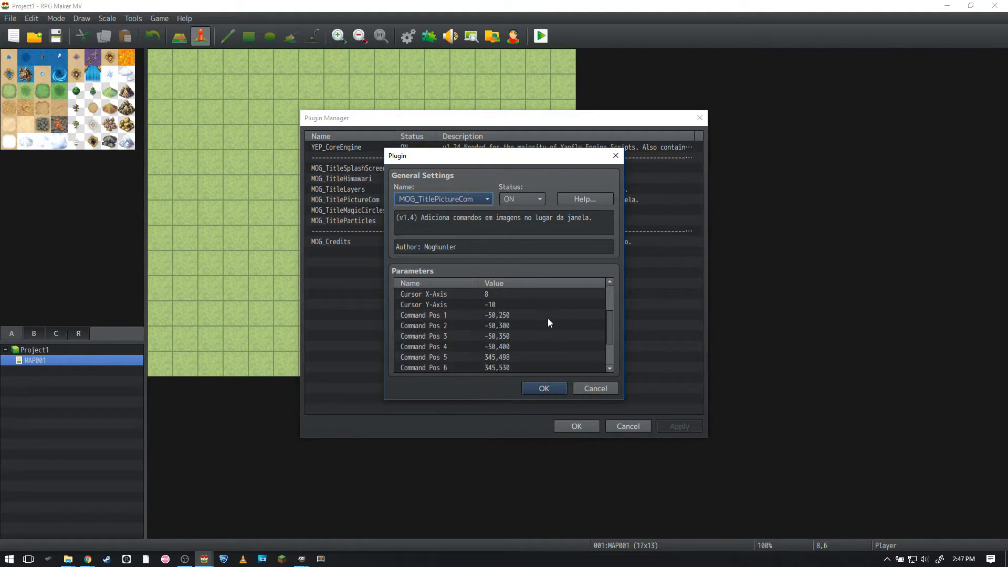
pyautogui.click(516, 316)
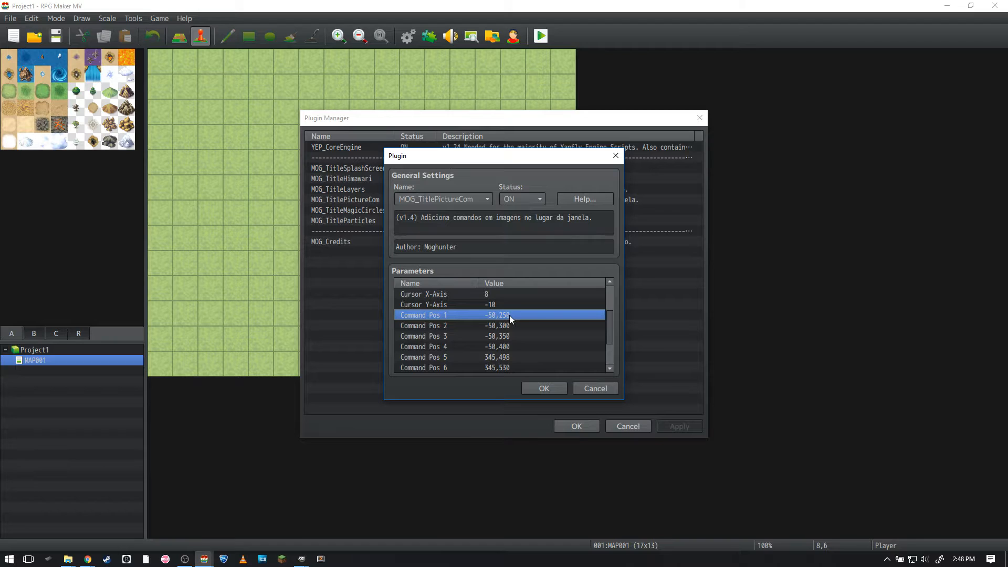
# Check the Command_0 image in titles2 and the empty margin beside the CREDITS text in GIMP, then return to the plugin settings.
pyautogui.moveTo(68, 559)
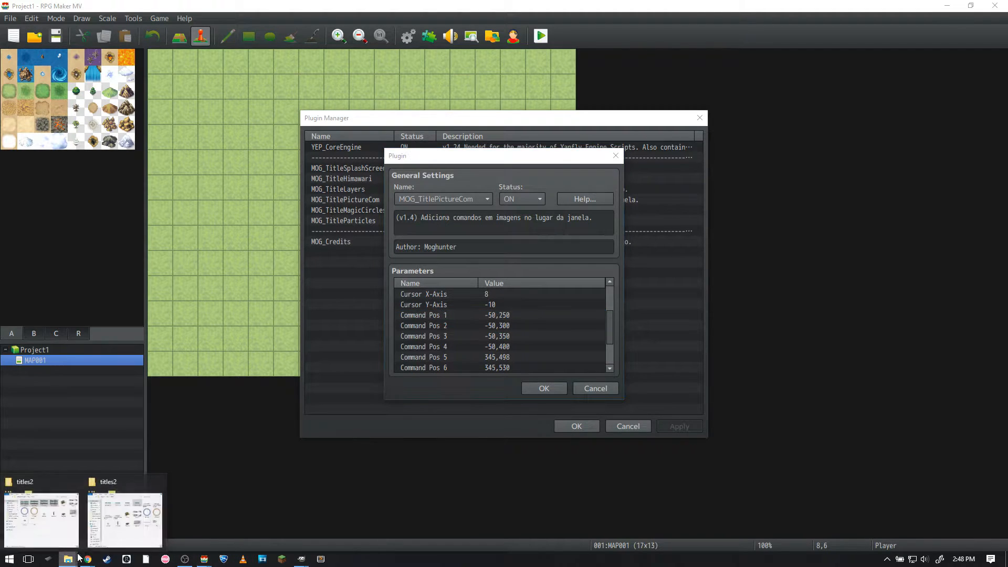
pyautogui.click(124, 512)
pyautogui.click(656, 194)
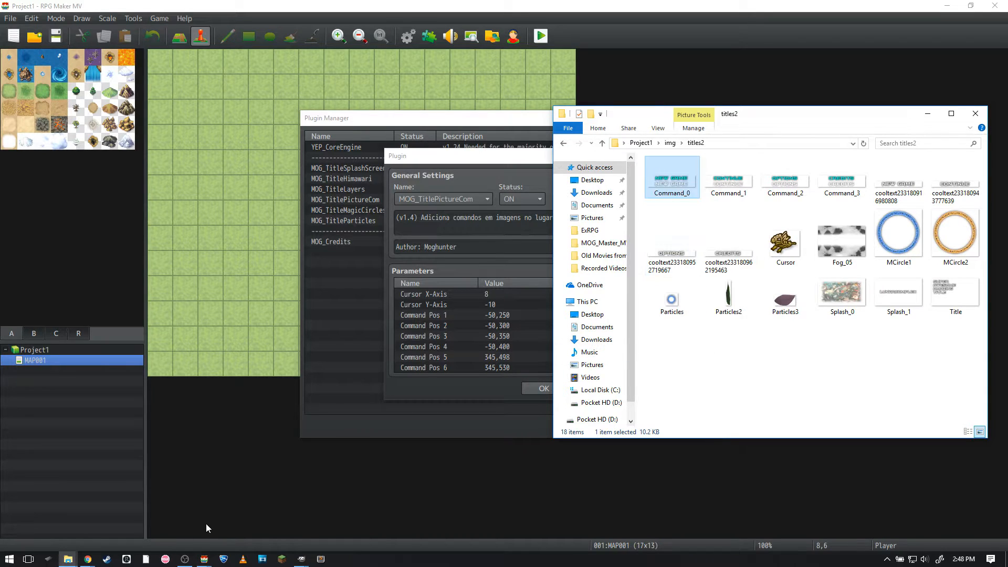
pyautogui.moveTo(301, 561)
pyautogui.click(263, 518)
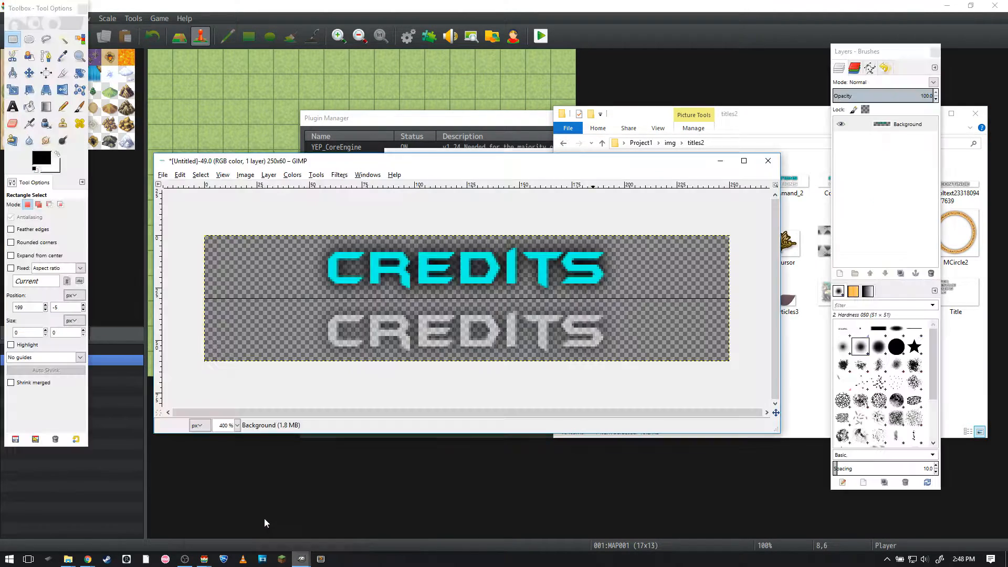
pyautogui.moveTo(206, 236); pyautogui.dragTo(323, 295)
pyautogui.click(429, 291)
pyautogui.click(440, 123)
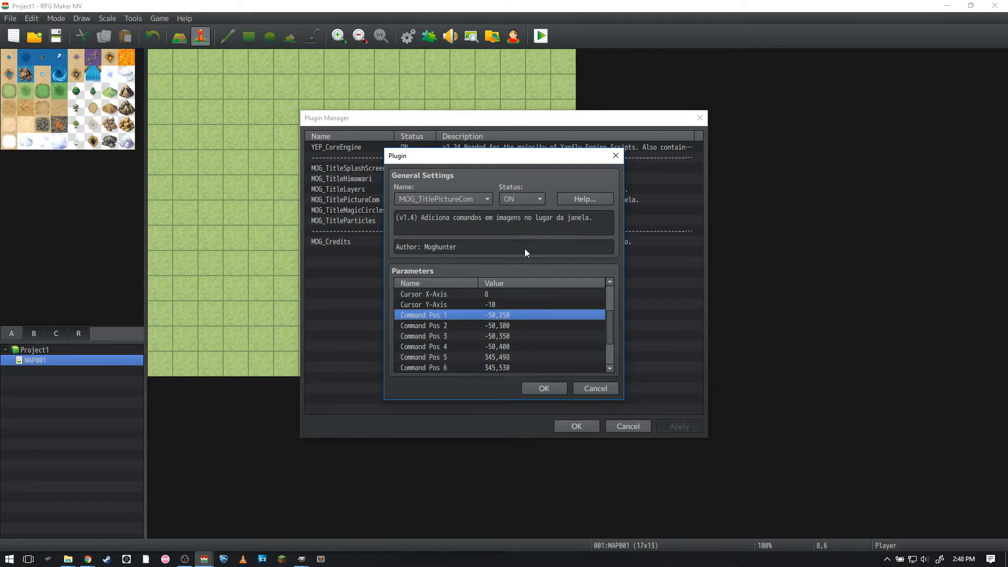
# Set Command Pos 2 to -50,275, Command Pos 3 to -50,300 and Command Pos 4 to -50,325.
pyautogui.doubleClick(491, 316)
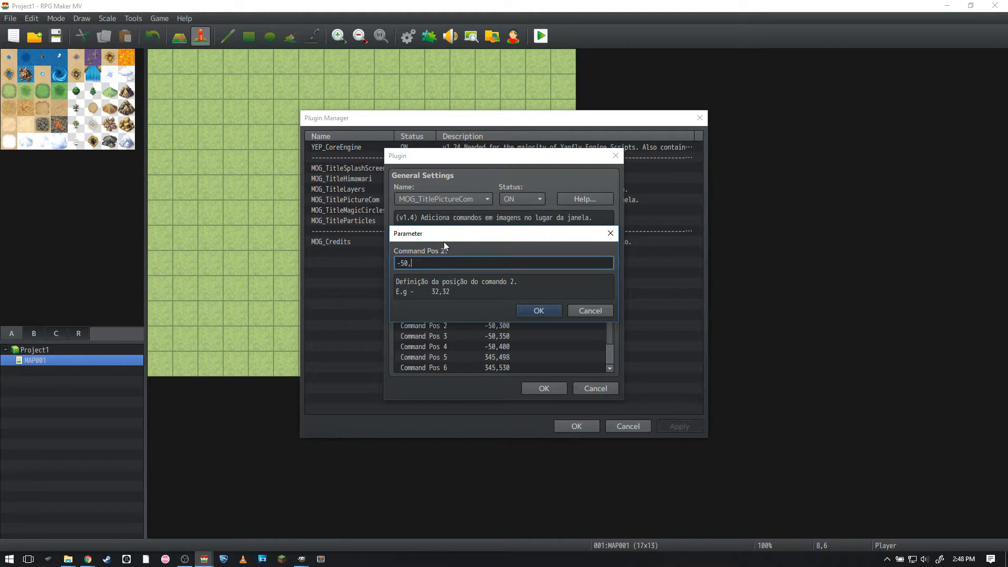
pyautogui.press('Return')
pyautogui.press('Down')
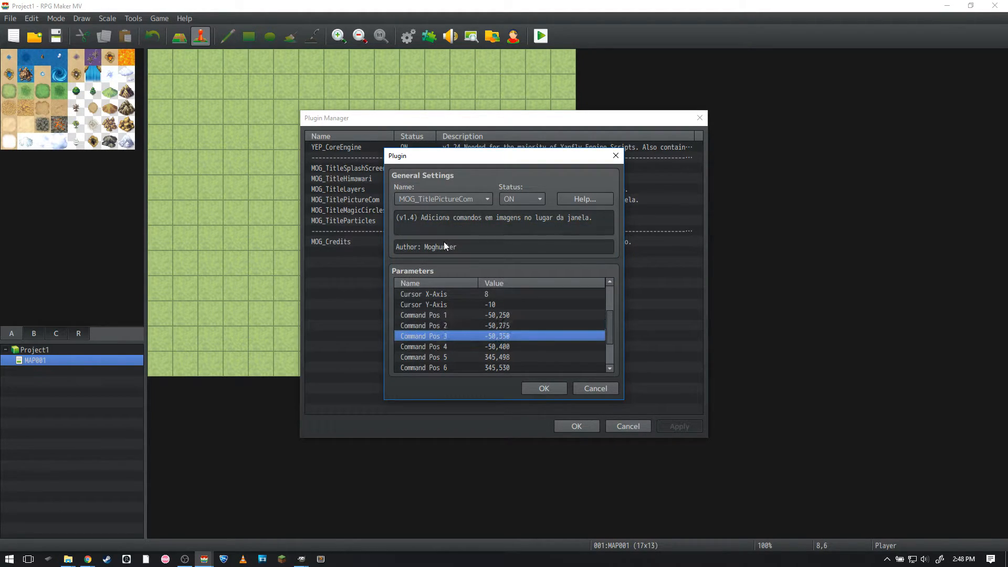
pyautogui.press('Return')
pyautogui.write('-50,300')
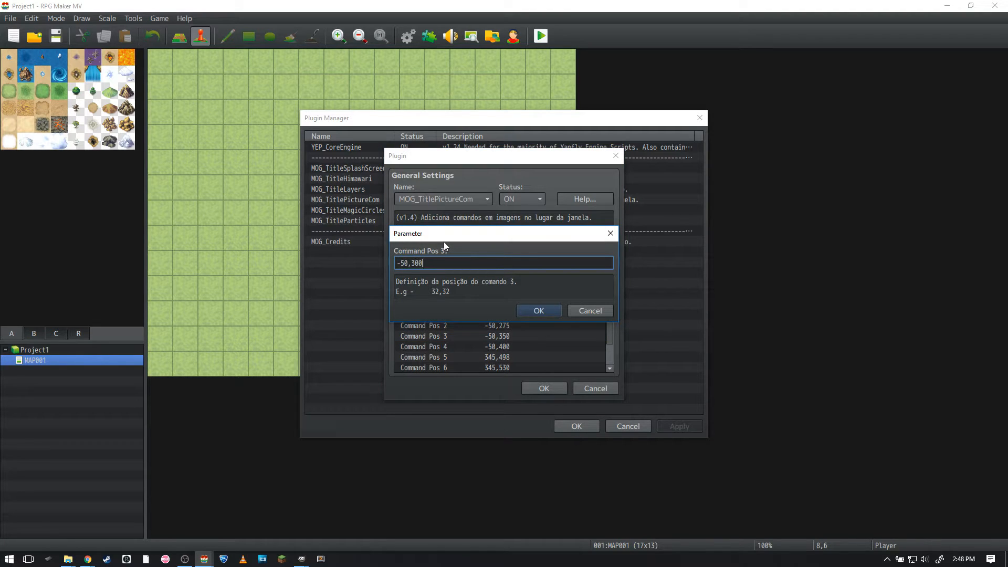
pyautogui.press('Return')
pyautogui.press('Down')
pyautogui.press('Return')
pyautogui.press('End')
pyautogui.write('325')
pyautogui.press('Return')
pyautogui.press('Return')
pyautogui.press('Return')
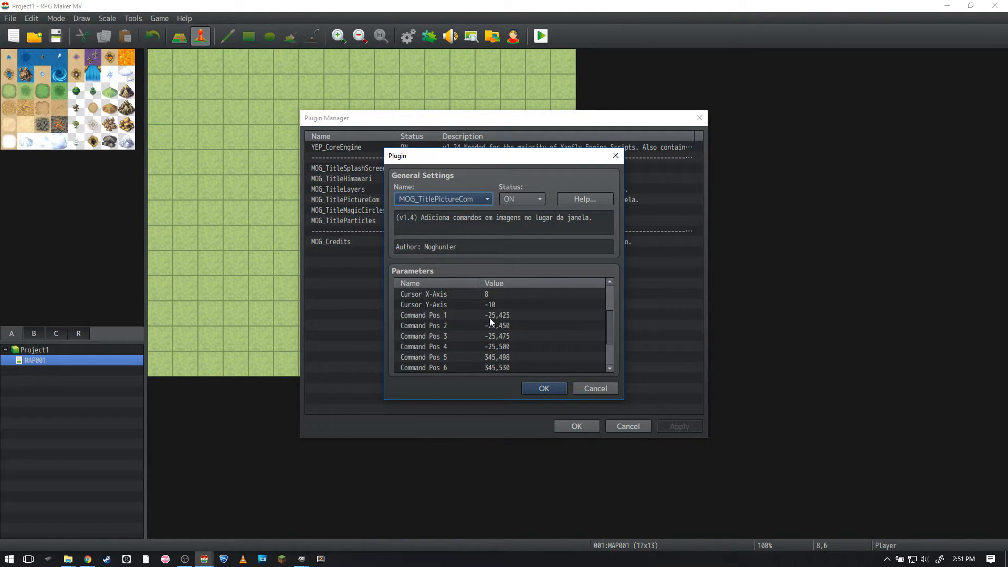
# Accept the MOG_TitlePictureCom settings and playtest the project, moving the highlight through the title commands.
pyautogui.click(491, 317)
pyautogui.click(510, 345)
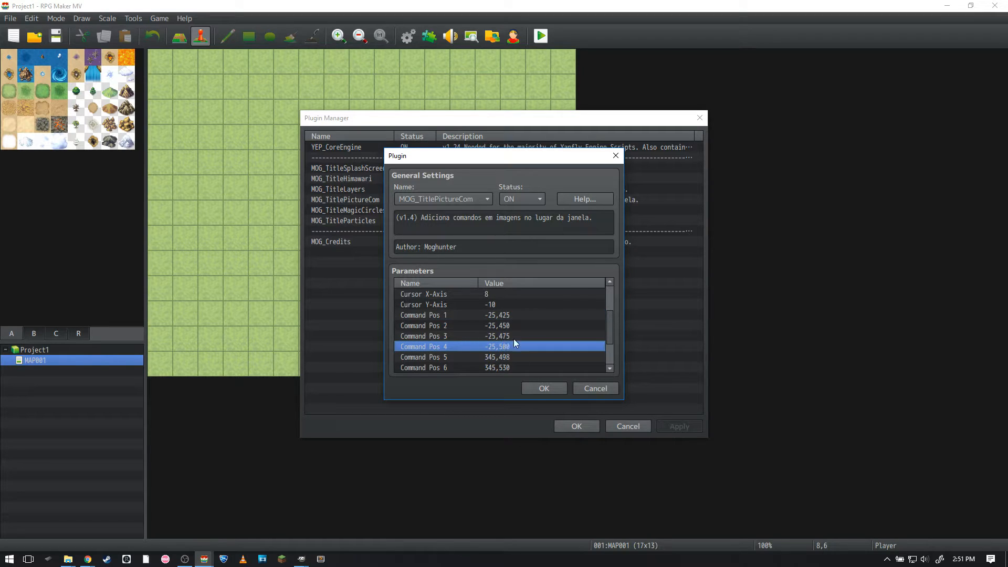
pyautogui.click(544, 389)
pyautogui.click(576, 427)
pyautogui.click(540, 36)
pyautogui.press('Return')
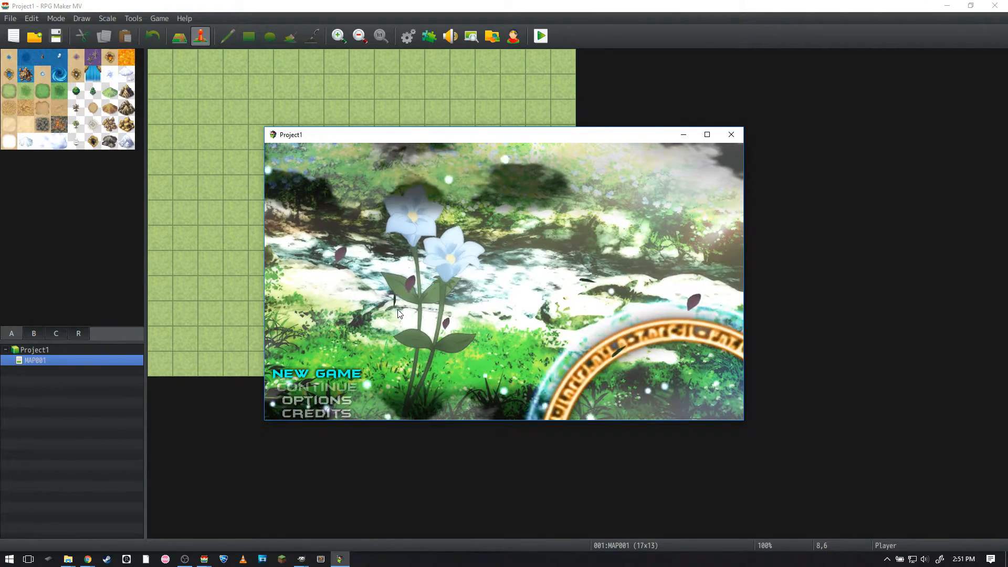
pyautogui.press('Up')
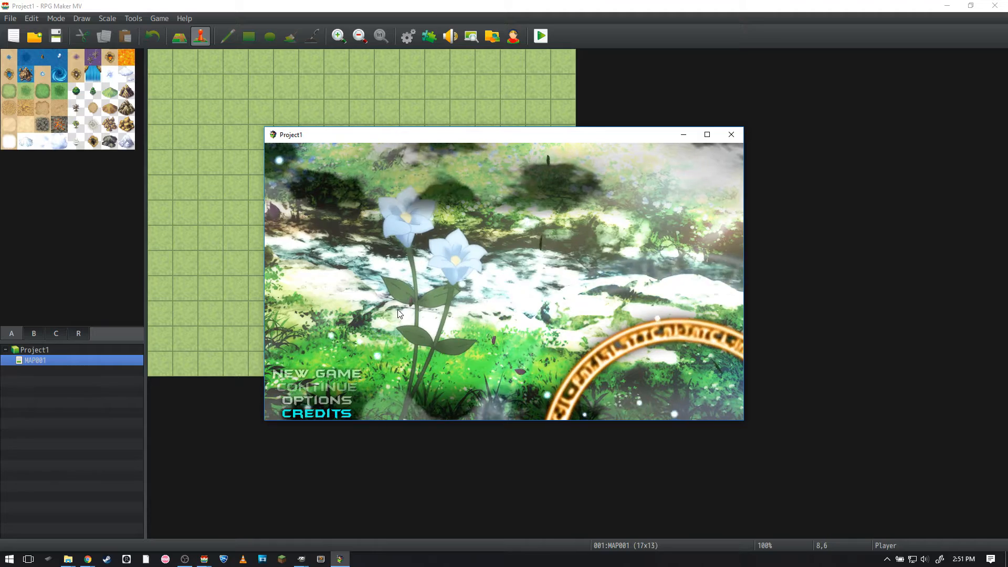
pyautogui.press('Down')
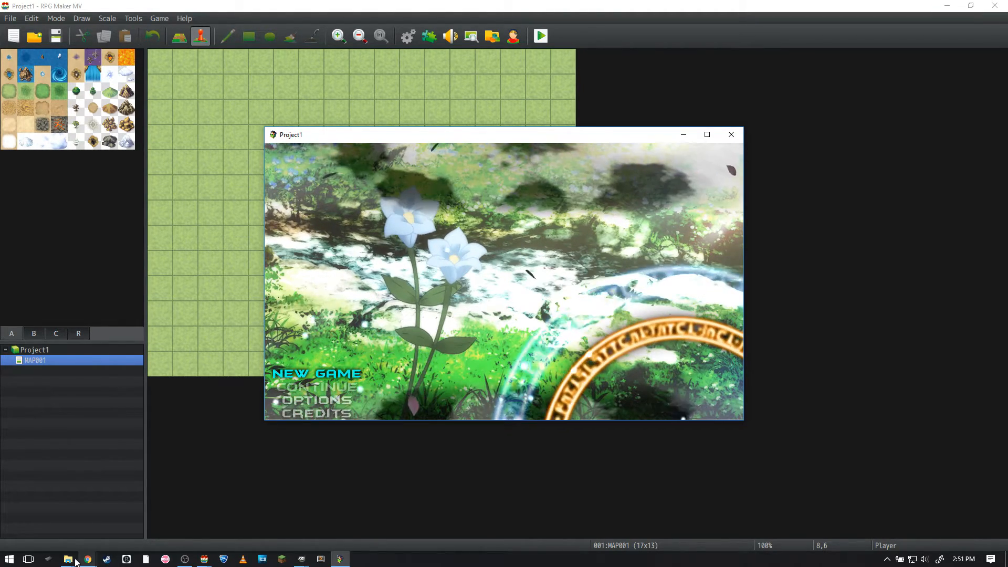
# Switch to Cool Text in the browser, go back to the White logo generator and review its image size settings.
pyautogui.click(74, 560)
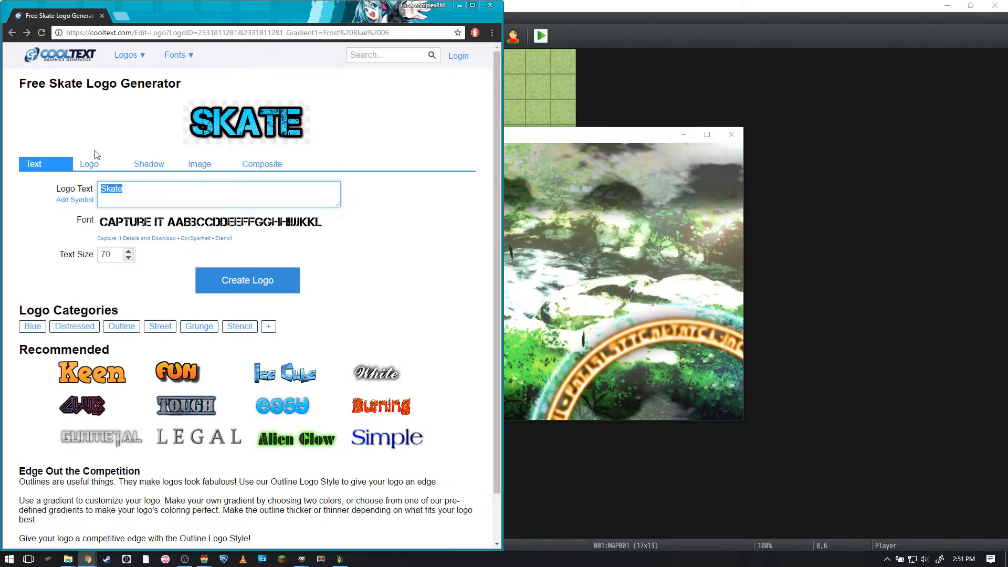
pyautogui.click(88, 560)
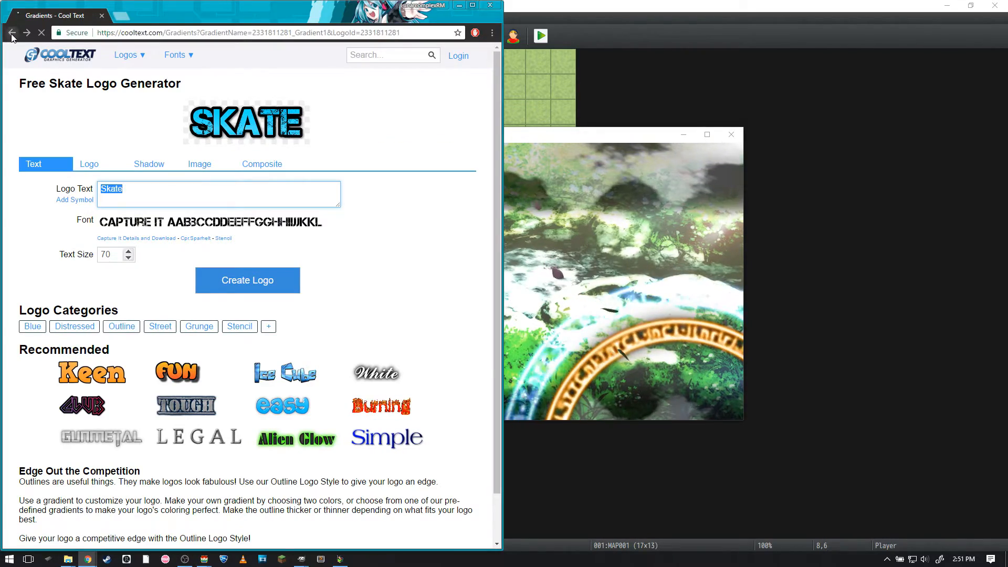
pyautogui.click(11, 35)
pyautogui.click(11, 35)
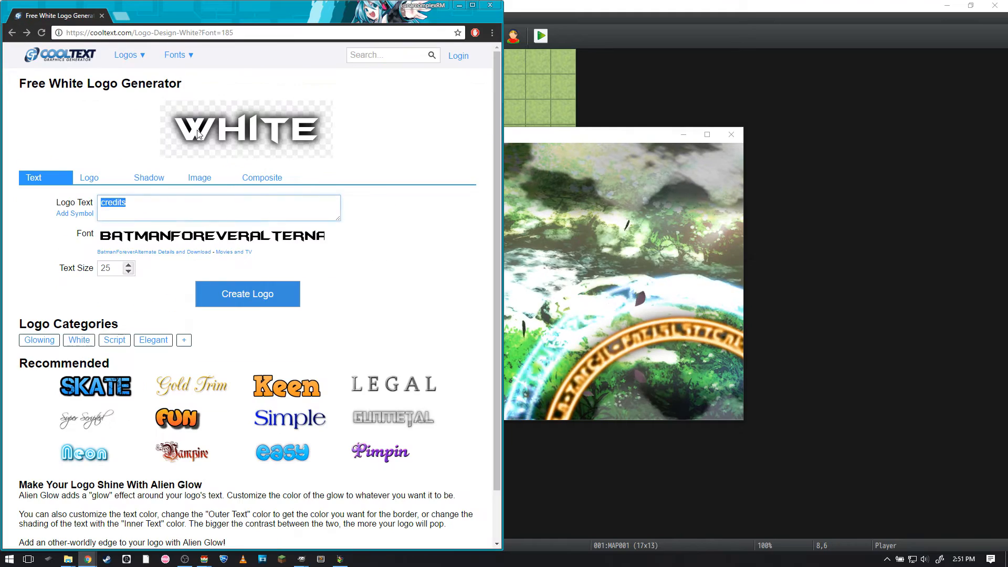
pyautogui.click(199, 177)
pyautogui.click(165, 253)
pyautogui.click(158, 178)
pyautogui.click(147, 295)
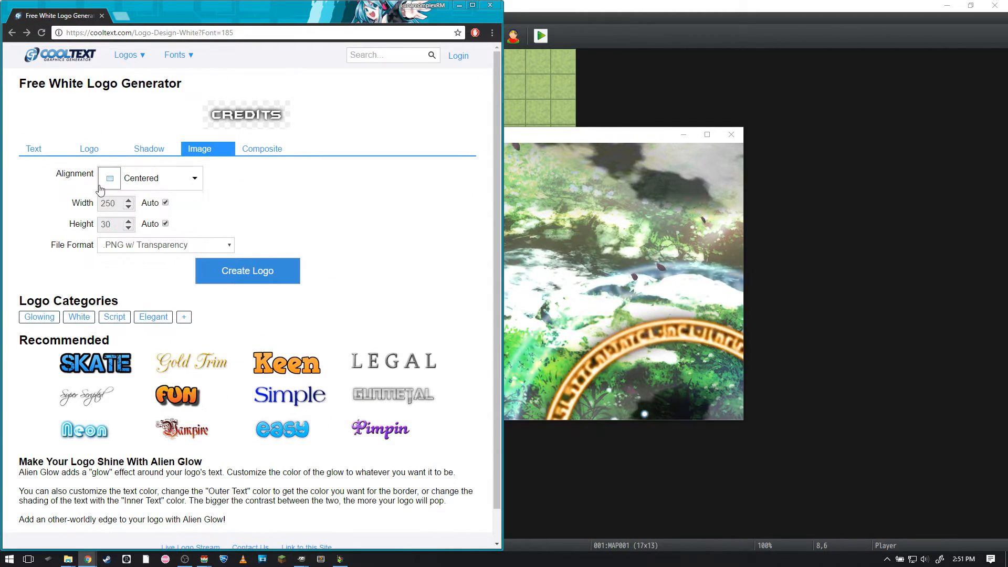
# Change the White logo's text to "new game" and refresh its preview.
pyautogui.click(33, 148)
pyautogui.doubleClick(134, 172)
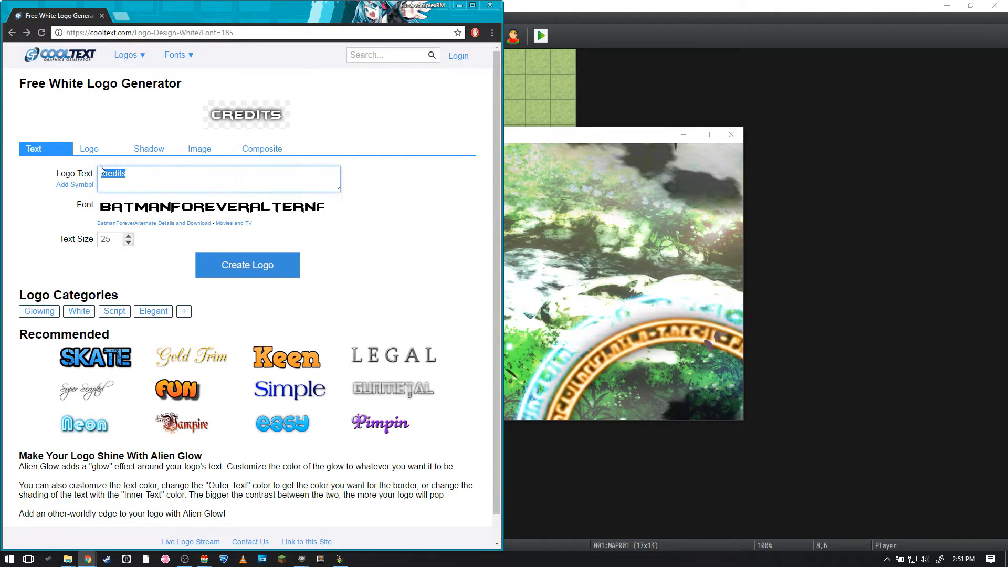
pyautogui.write('new game')
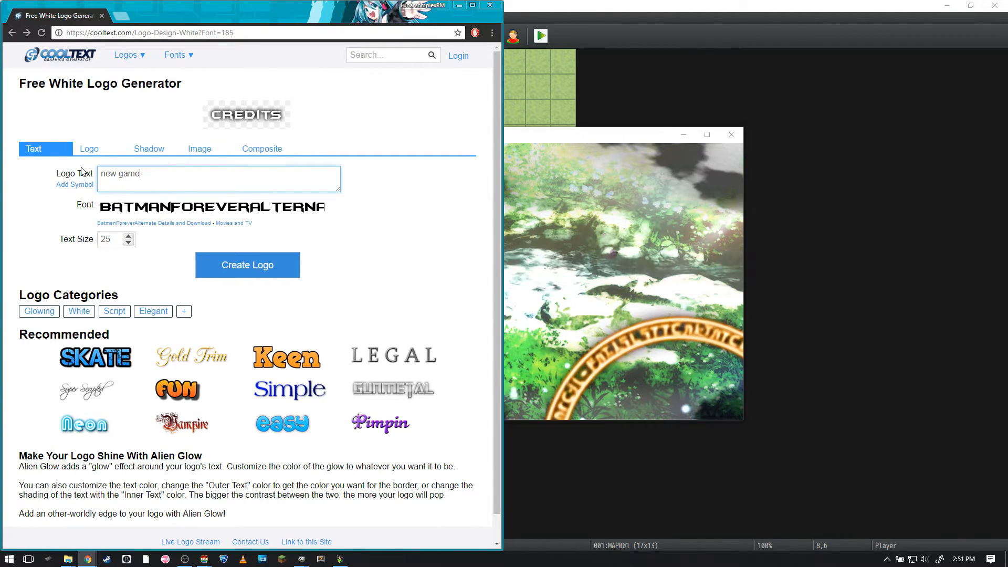
pyautogui.click(353, 116)
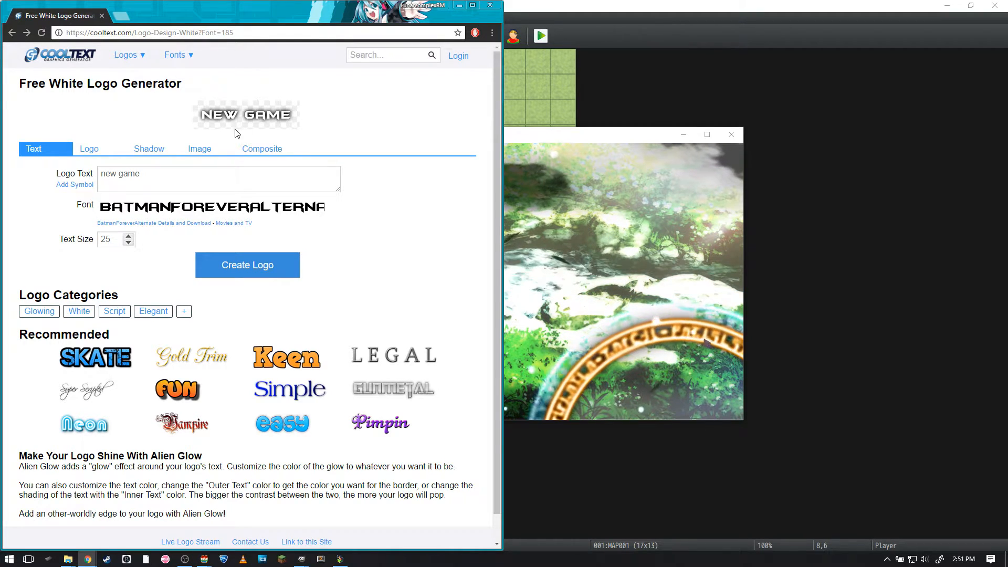
# Return to the playtest window and check the highlighted images of the title commands.
pyautogui.click(565, 228)
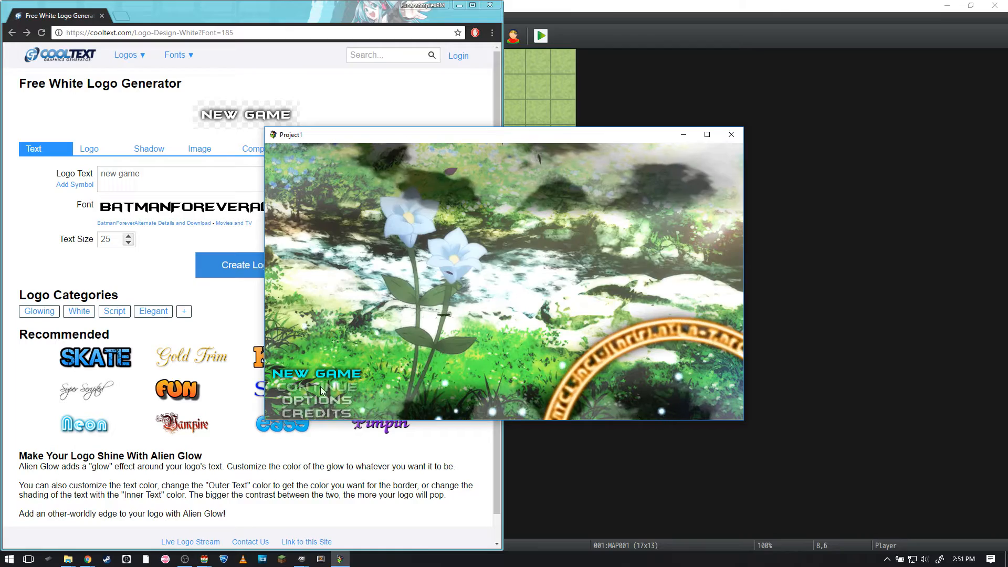
pyautogui.press('Down')
pyautogui.press('Down')
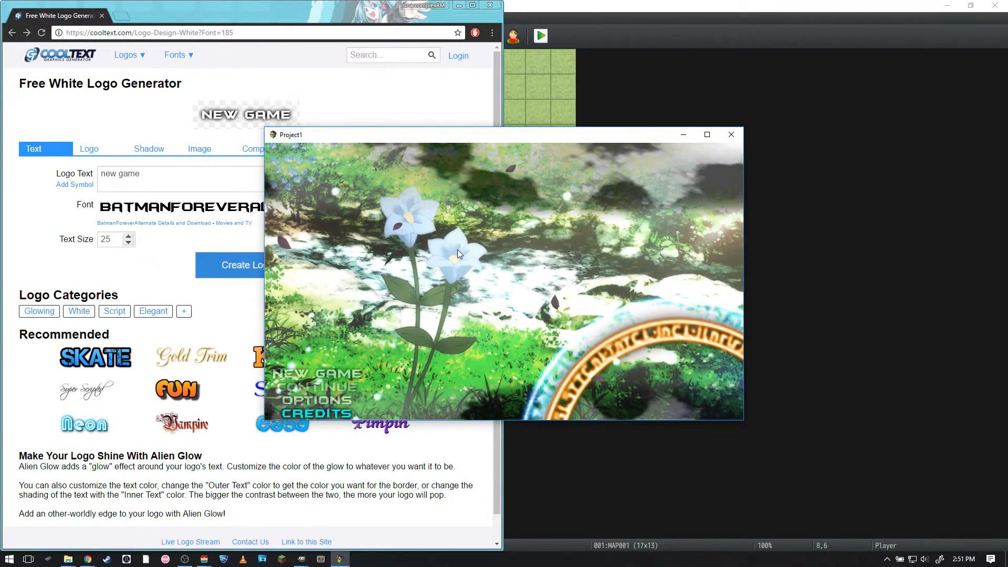
pyautogui.press('Down')
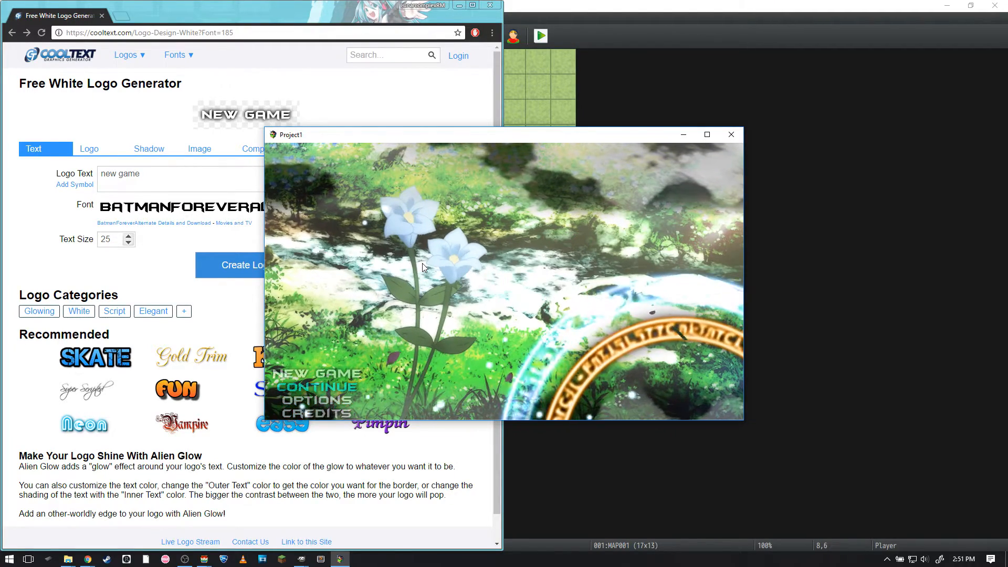
pyautogui.press('Up')
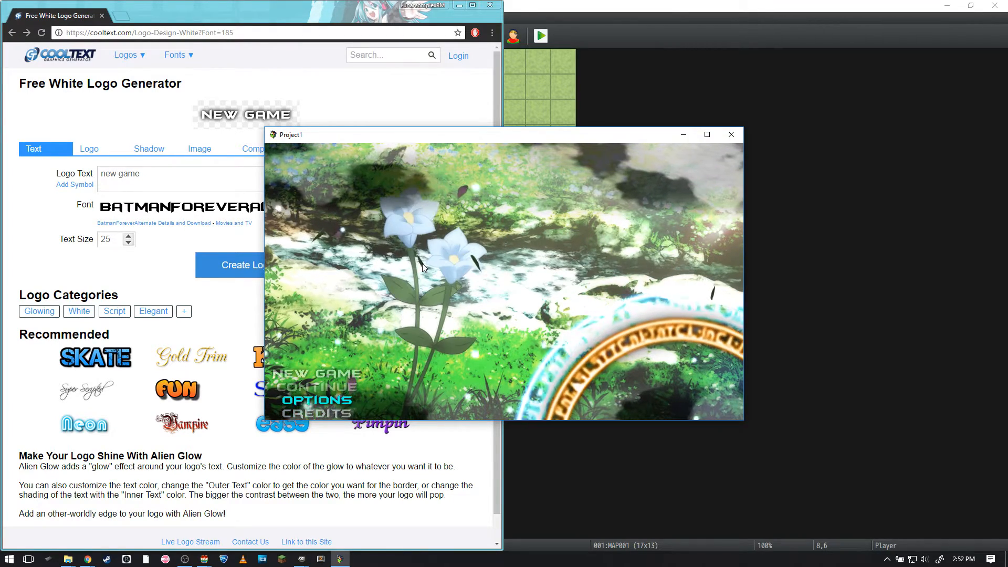
# Test the Options and Credits commands on the title screen, leaving each scene again.
pyautogui.press('Return')
pyautogui.press('Escape')
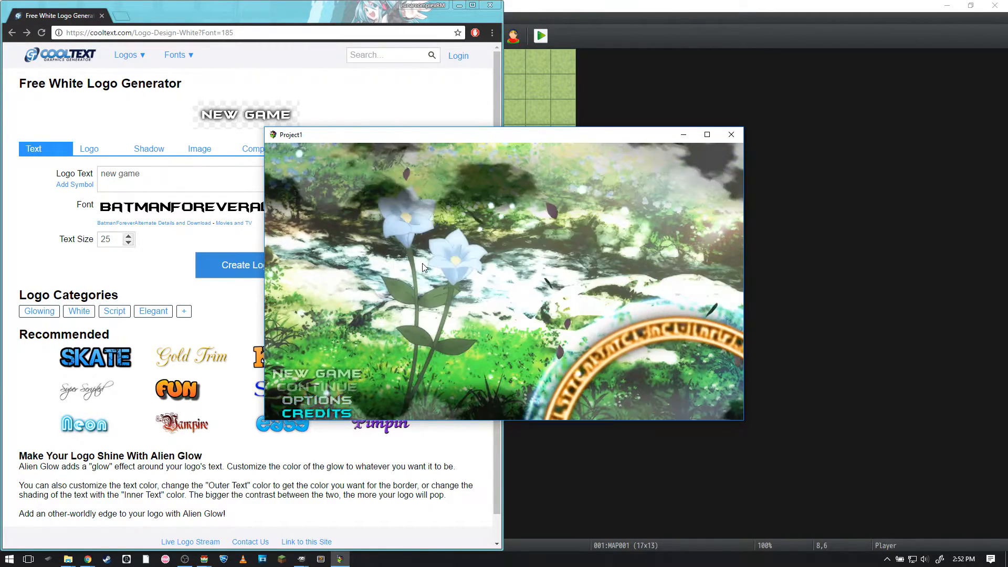
pyautogui.press('Down')
pyautogui.press('Return')
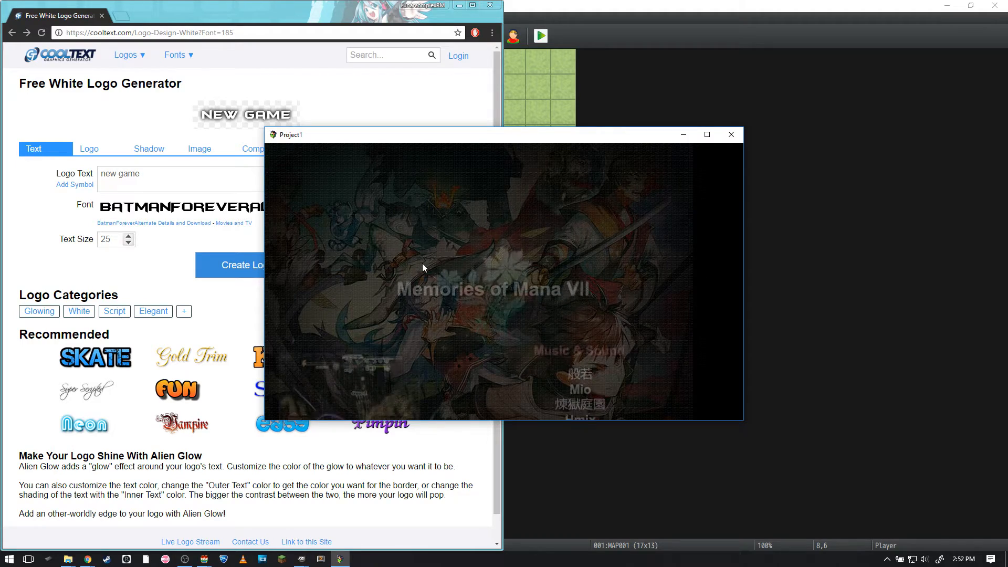
pyautogui.press('Escape')
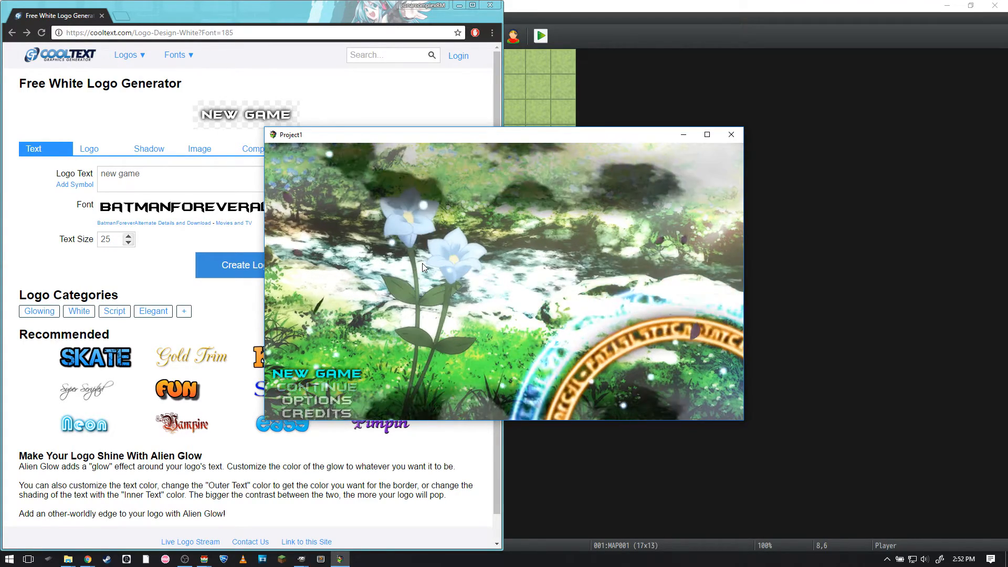
# Move the highlight back to New Game on the title screen and start a new game.
pyautogui.press('Down')
pyautogui.press('Up')
pyautogui.press('Up')
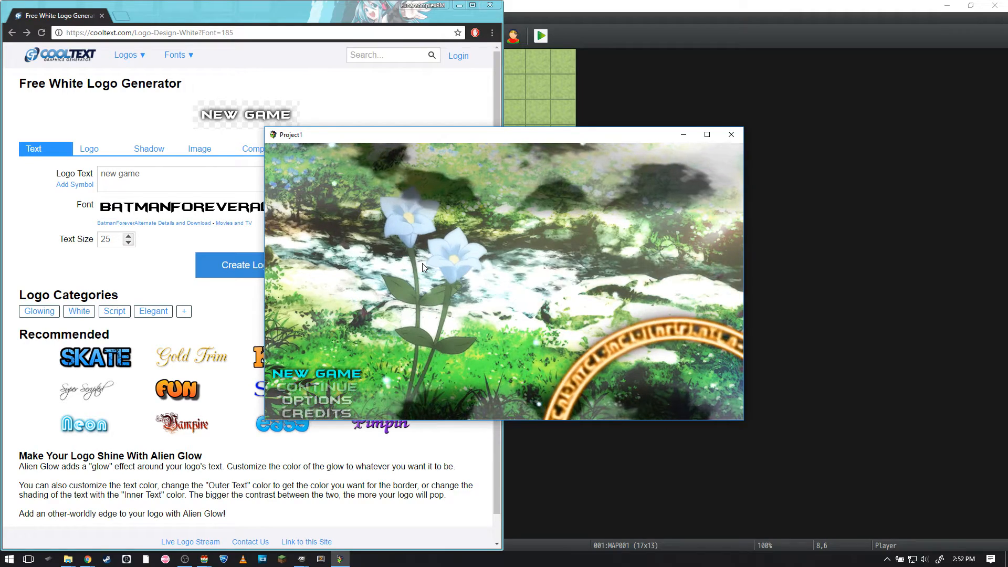
pyautogui.press('Return')
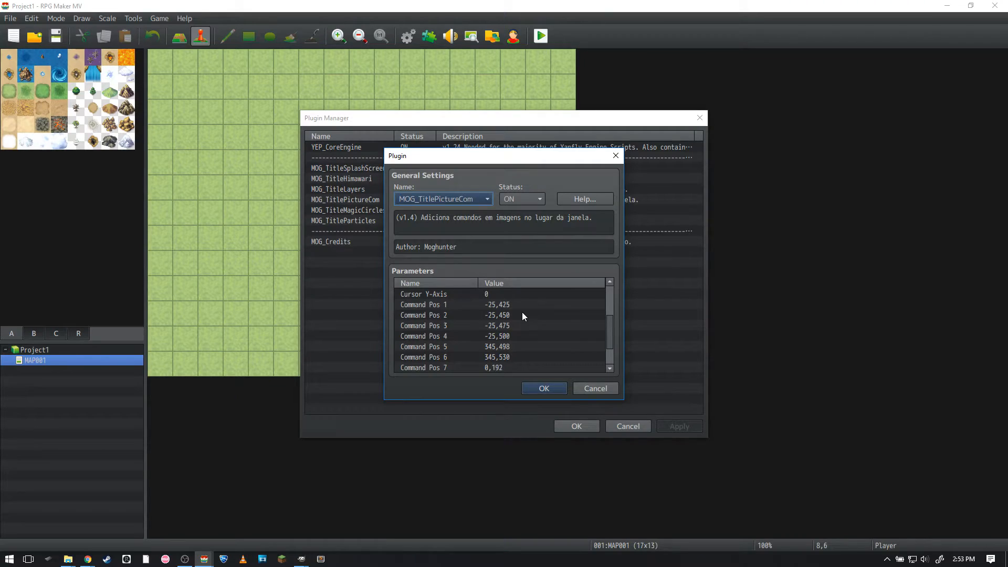
# Set Command Pos 1 to 25,425 and edit the Command Pos 2 value in the MOG_TitlePictureCom settings.
pyautogui.click(498, 306)
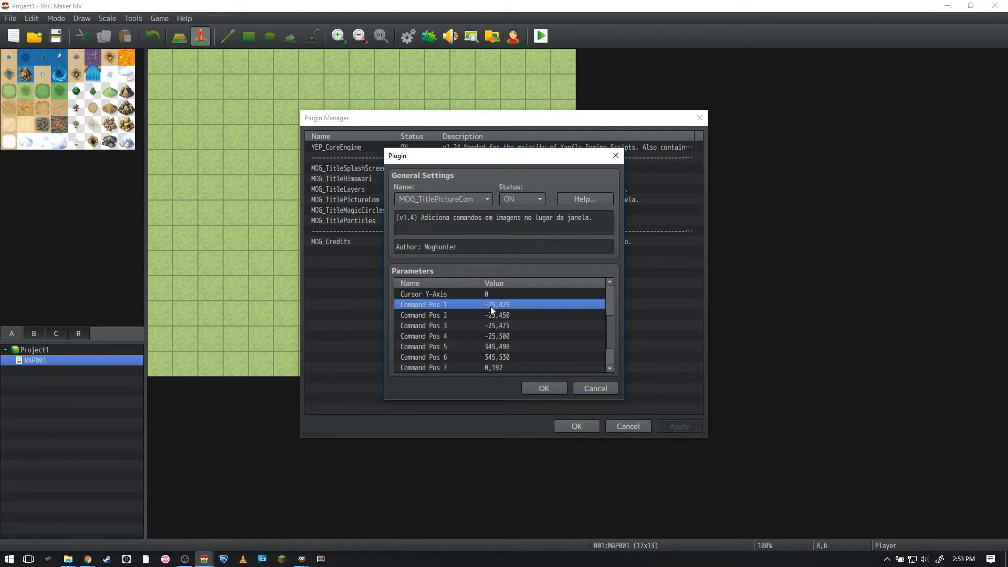
pyautogui.scroll(3, 467, 336)
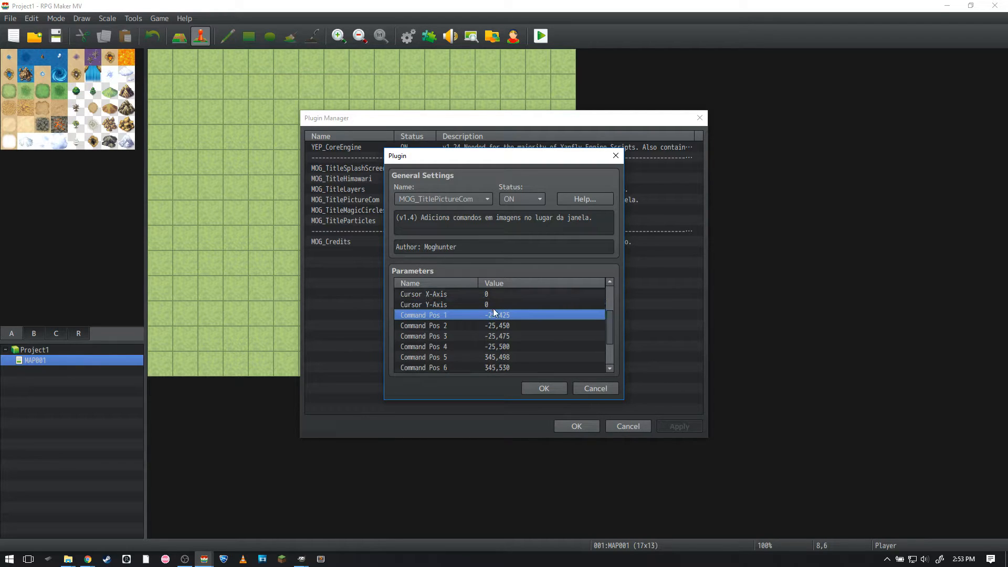
pyautogui.click(463, 315)
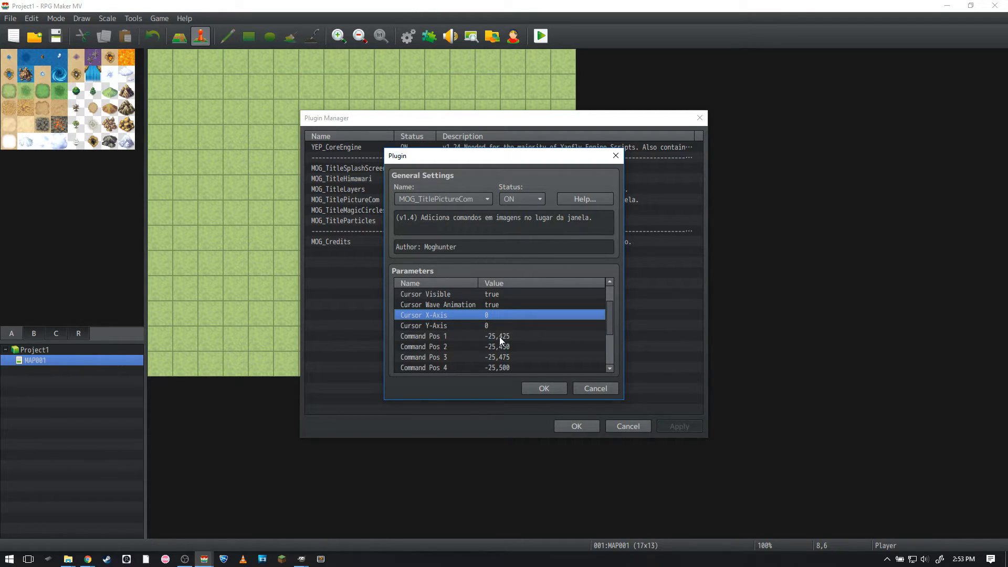
pyautogui.doubleClick(500, 336)
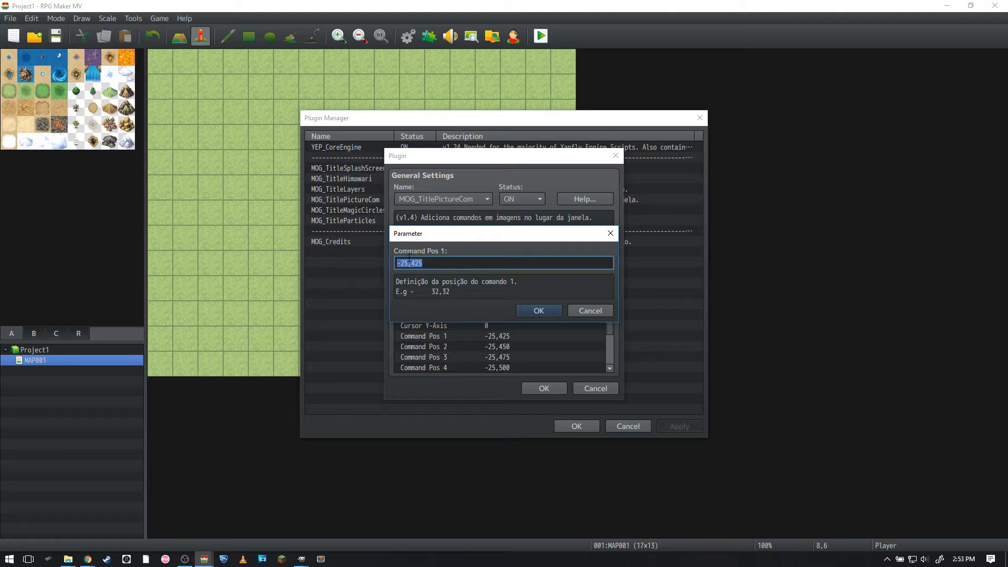
pyautogui.press('BackSpace')
pyautogui.press('Return')
pyautogui.doubleClick(503, 348)
pyautogui.press('Return')
# Accept the plugin changes and playtest the project with the adjusted command positions.
pyautogui.click(544, 388)
pyautogui.click(577, 426)
pyautogui.click(541, 36)
pyautogui.press('Return')
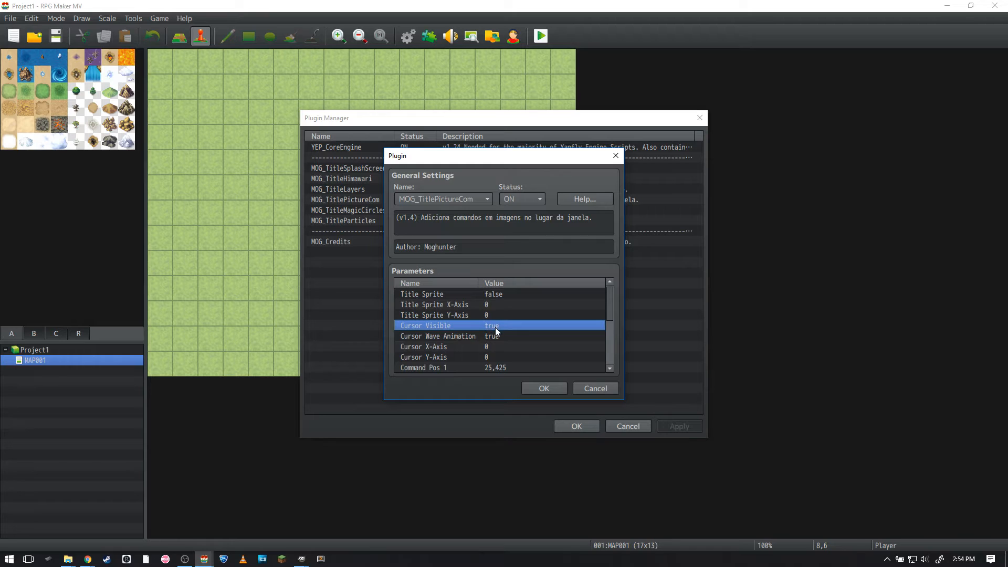
# Set Cursor X-Axis to 100 in the MOG_TitlePictureCom parameters and accept the plugin changes.
pyautogui.click(505, 336)
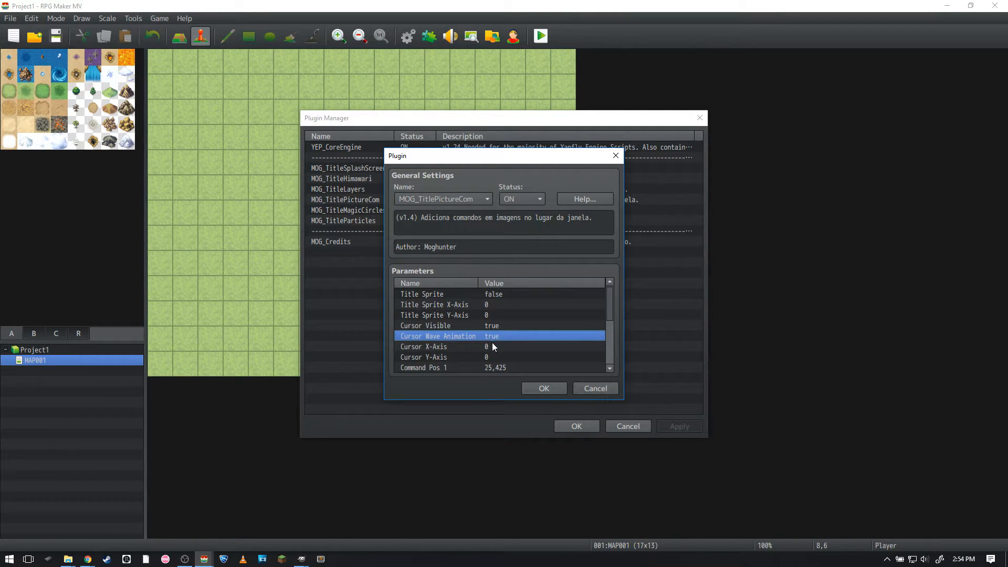
pyautogui.click(487, 343)
pyautogui.scroll(-1, 475, 346)
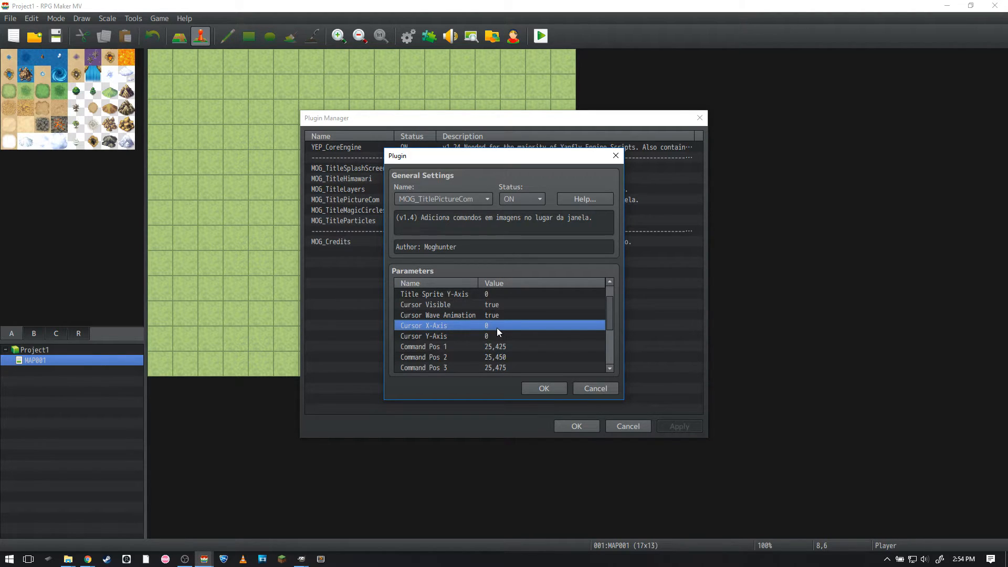
pyautogui.doubleClick(489, 325)
pyautogui.write('100')
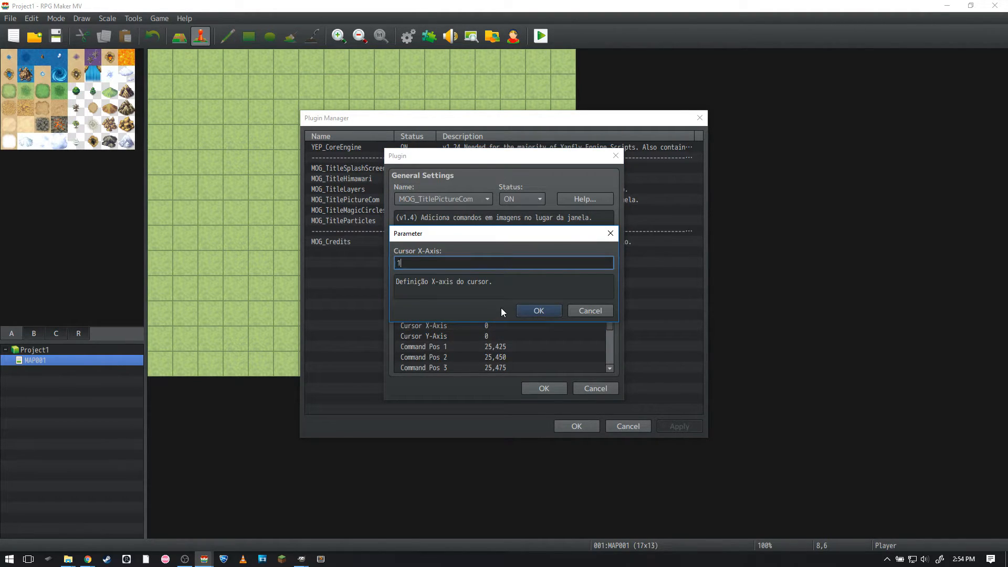
pyautogui.press('Return')
pyautogui.press('Return')
pyautogui.press('Return')
# Playtest the project to check the cursor offset on the title commands, and close the game.
pyautogui.click(540, 43)
pyautogui.press('Return')
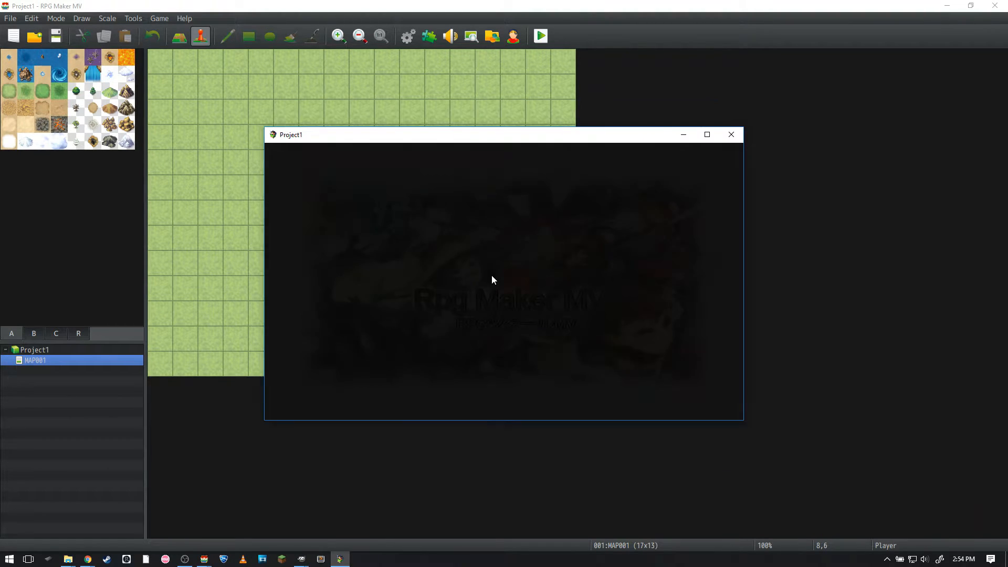
pyautogui.click(338, 401)
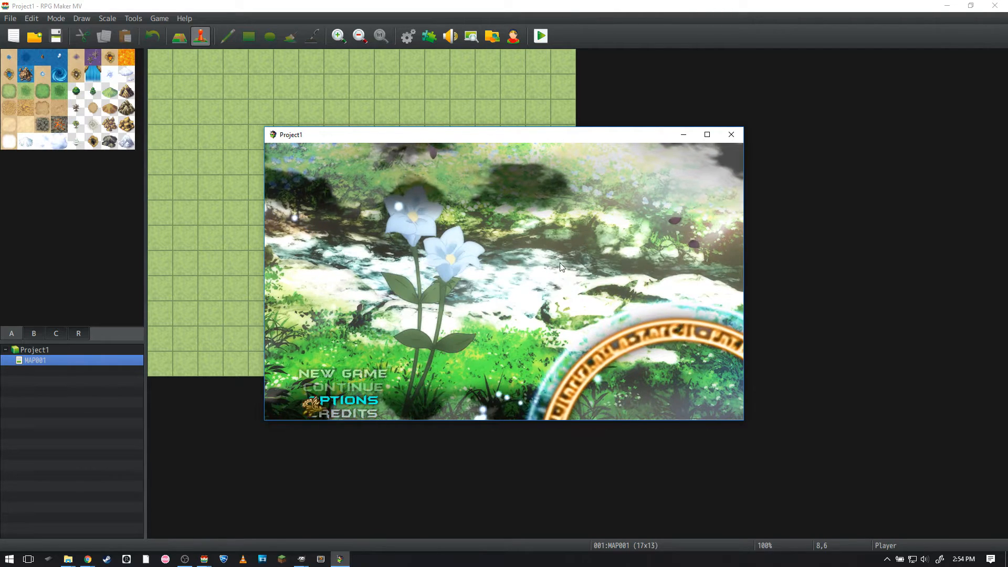
pyautogui.hotkey('alt', 'F4')
# Bring up the project's titles2 folder and preview the Cursor image.
pyautogui.moveTo(68, 559)
pyautogui.click(122, 512)
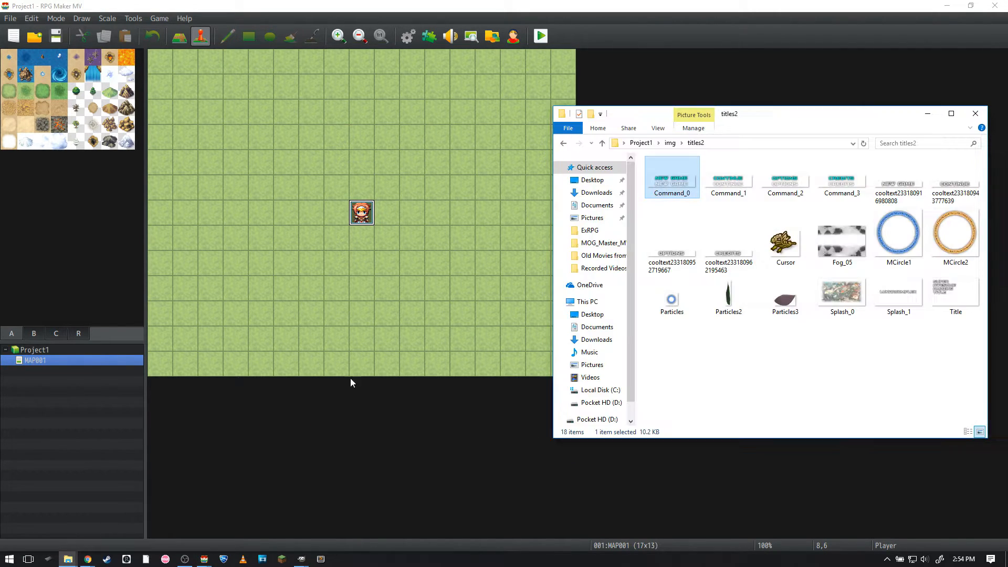
pyautogui.click(849, 349)
pyautogui.doubleClick(796, 239)
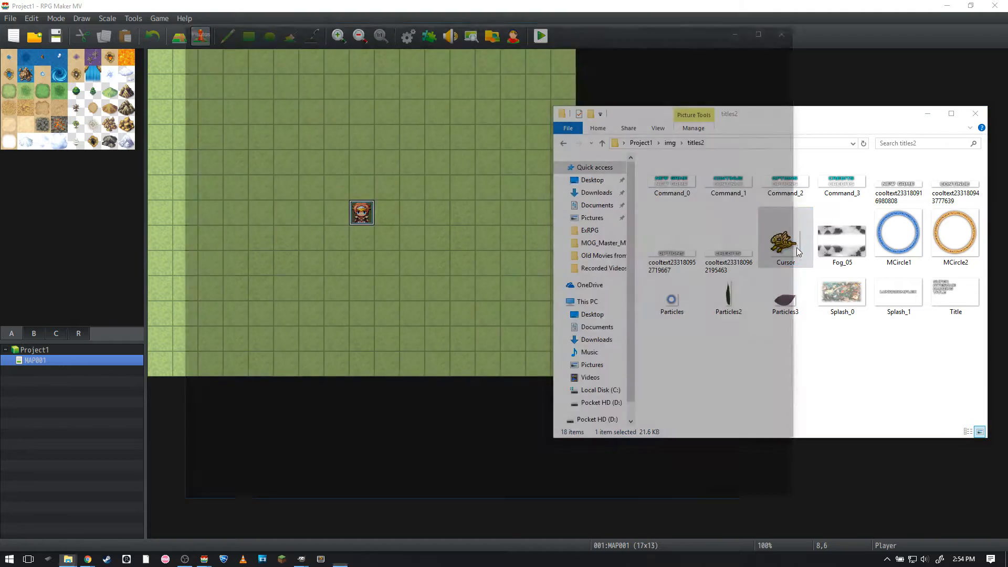
pyautogui.click(792, 27)
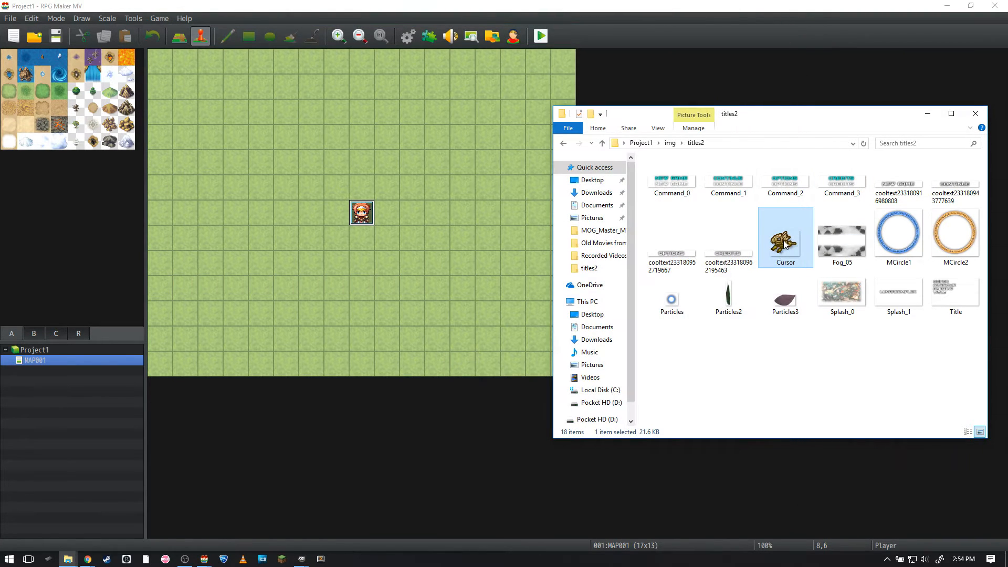
pyautogui.rightClick(786, 243)
pyautogui.click(806, 296)
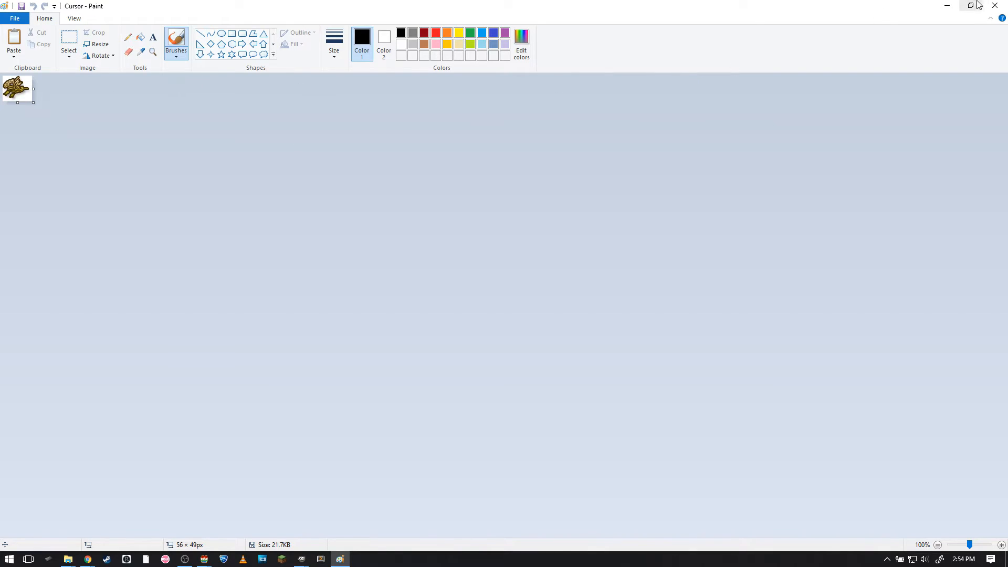
pyautogui.click(994, 5)
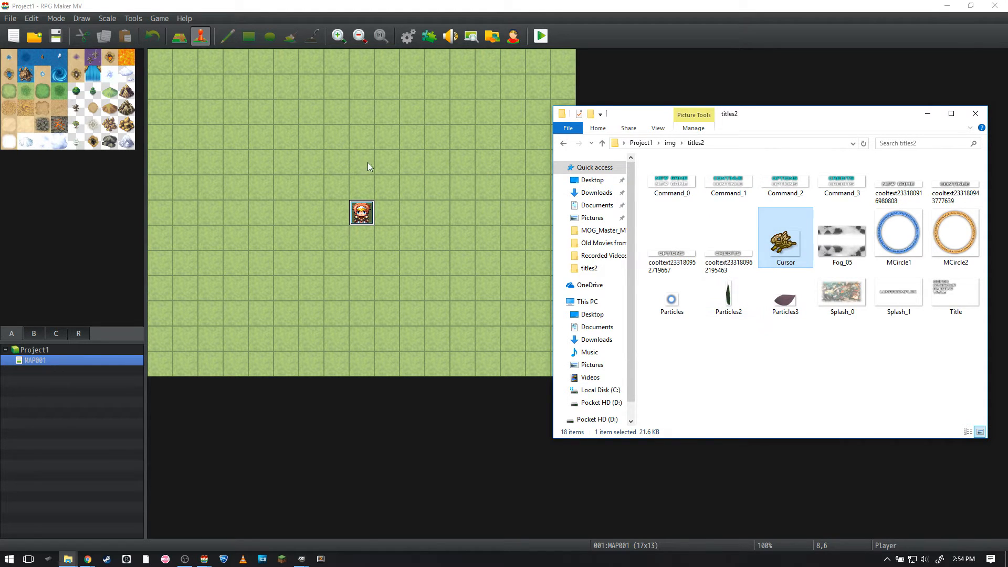
# Switch to the Cursor image in GIMP and invert its colors.
pyautogui.click(301, 559)
pyautogui.click(410, 519)
pyautogui.click(307, 564)
pyautogui.click(410, 523)
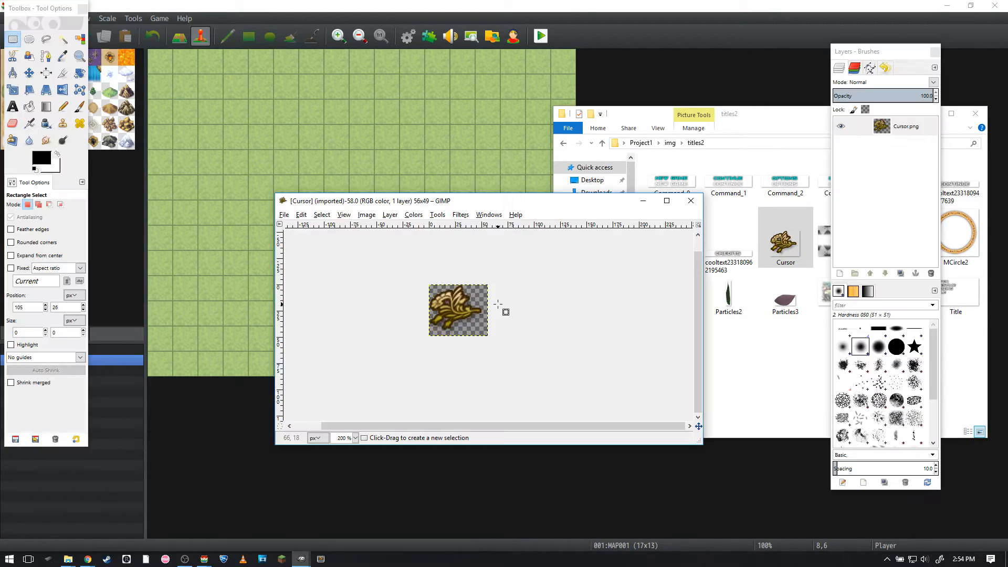
pyautogui.click(446, 318)
pyautogui.rightClick(460, 314)
pyautogui.moveTo(515, 385)
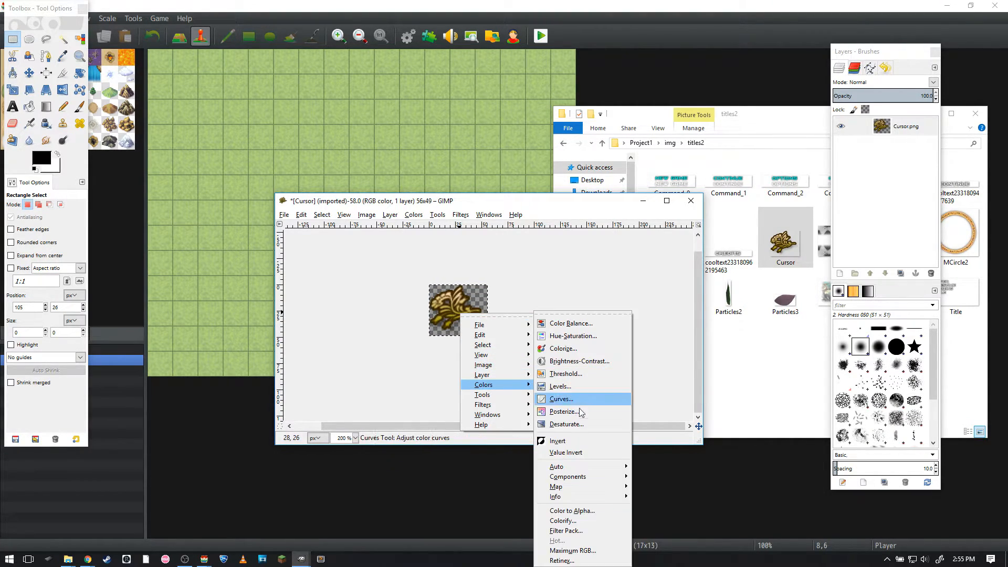
pyautogui.click(587, 440)
# Export the inverted cursor over Cursor.png in the titles2 folder and playtest the title screen with it.
pyautogui.hotkey('shift', 'ctrl', 'e')
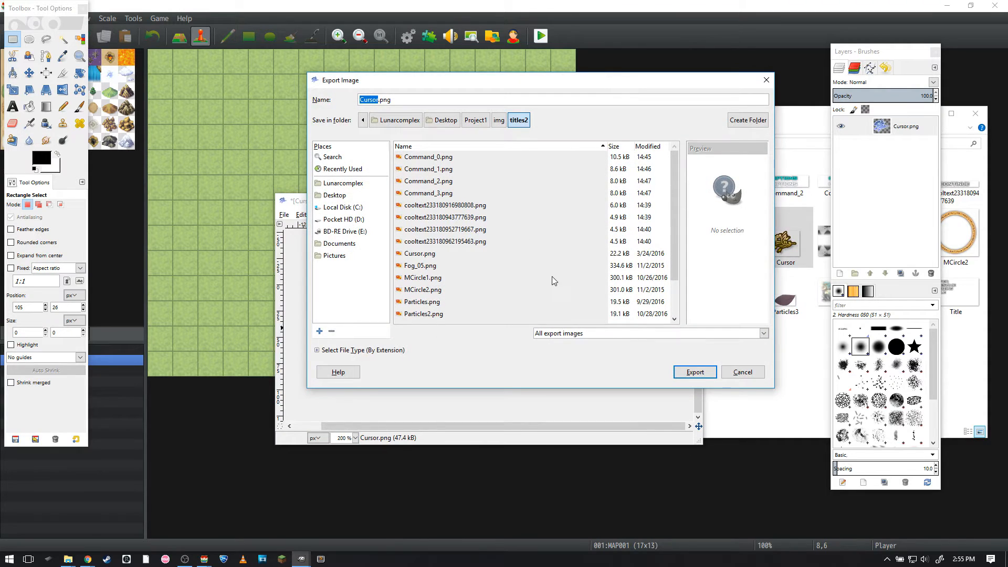
pyautogui.press('Return')
pyautogui.press('Return')
pyautogui.press('Return')
pyautogui.click(538, 39)
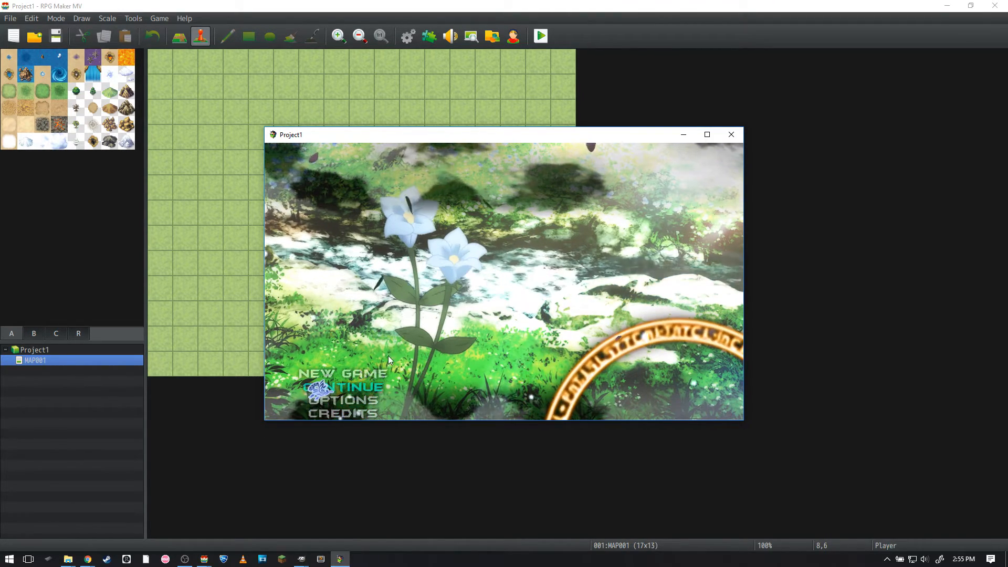
pyautogui.click(732, 134)
# Set Cursor Visible to false in the MOG_TitlePictureCom parameters and accept the plugin settings.
pyautogui.doubleClick(420, 199)
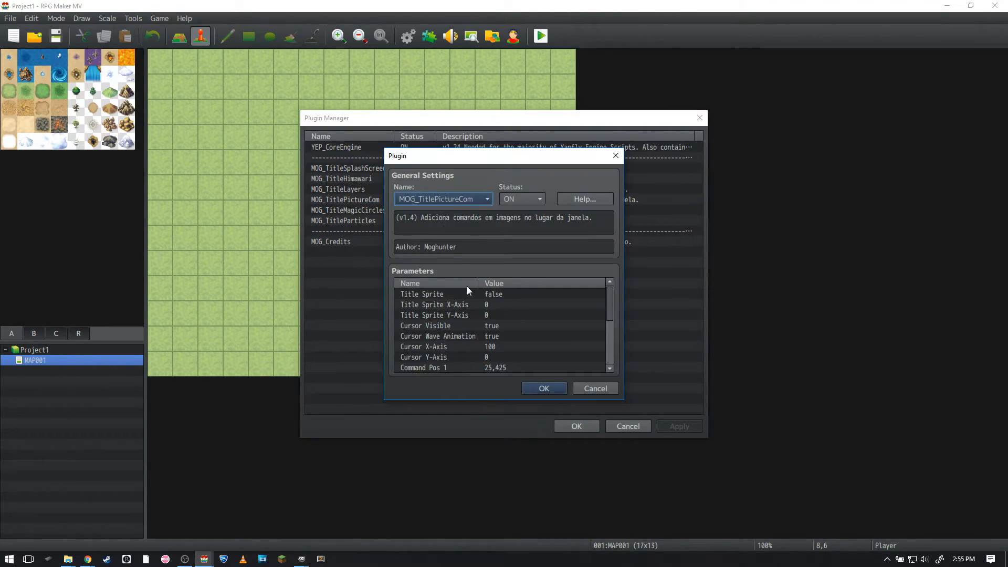
pyautogui.scroll(-5, 474, 325)
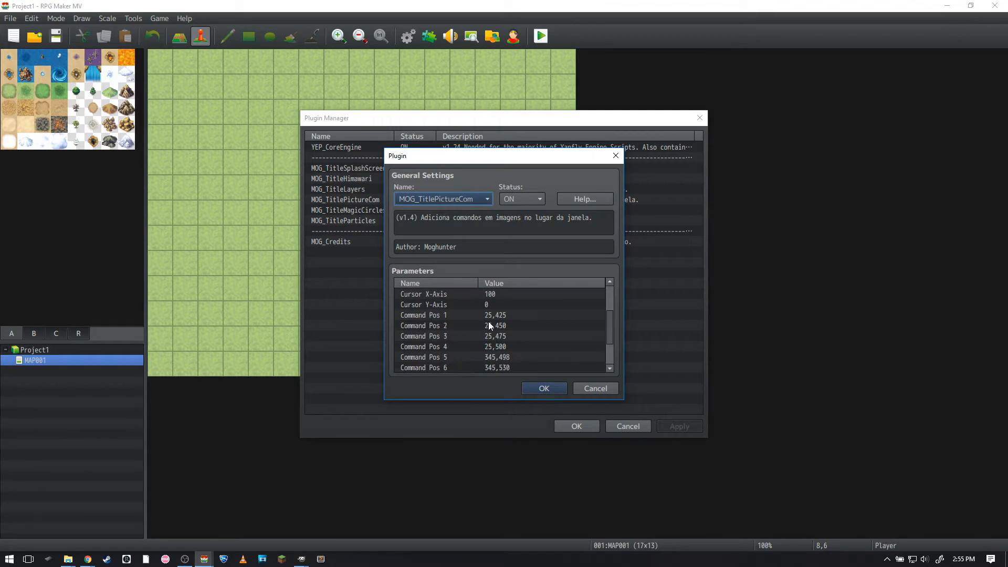
pyautogui.scroll(1, 493, 319)
pyautogui.scroll(1, 486, 326)
pyautogui.doubleClick(484, 316)
pyautogui.write('false')
pyautogui.press('Return')
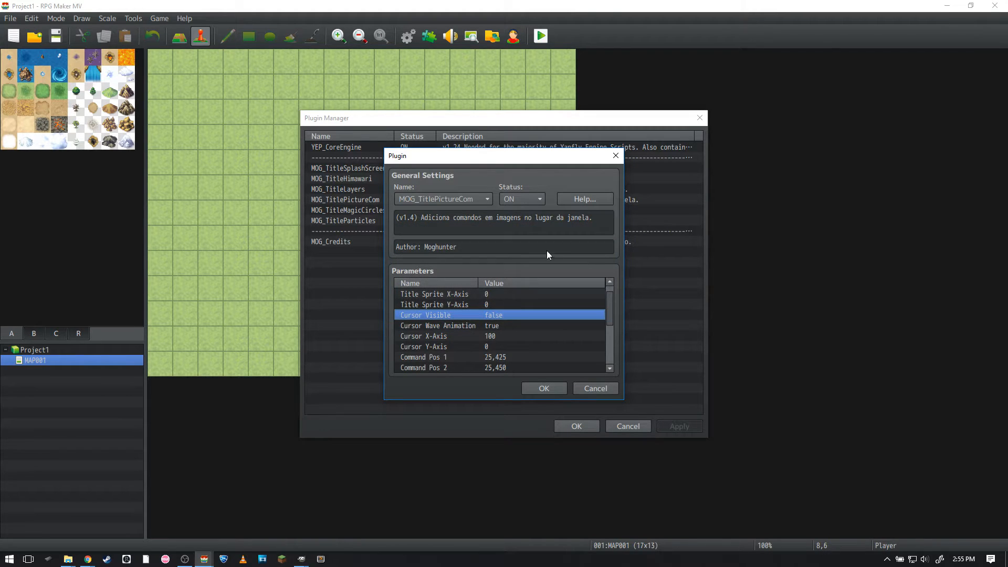
pyautogui.scroll(-3, 531, 294)
pyautogui.click(544, 388)
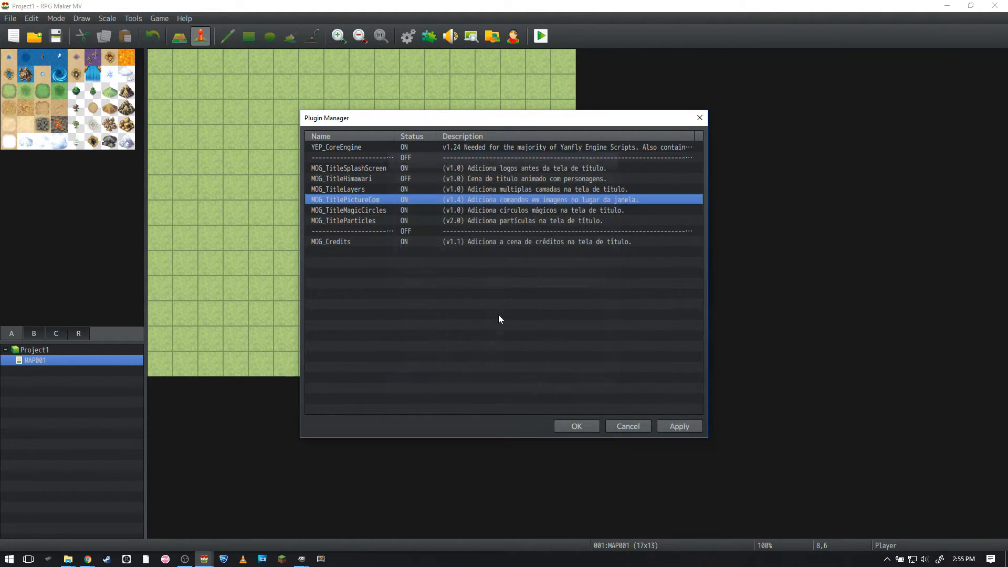
# Open the MOG_TitleMagicCircles settings and review Circle 1's Visible, File Name and Z-Index parameters.
pyautogui.doubleClick(367, 210)
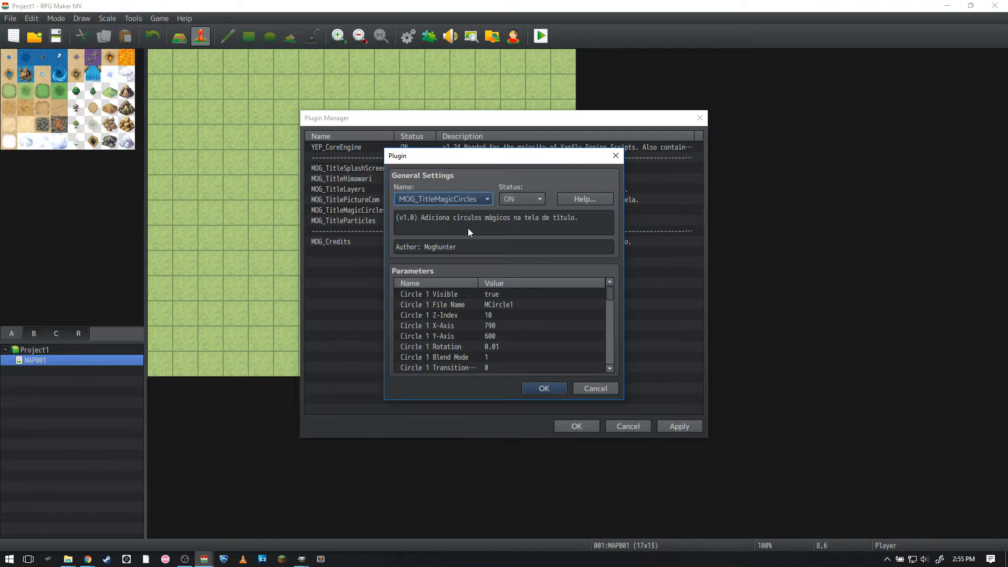
pyautogui.click(478, 293)
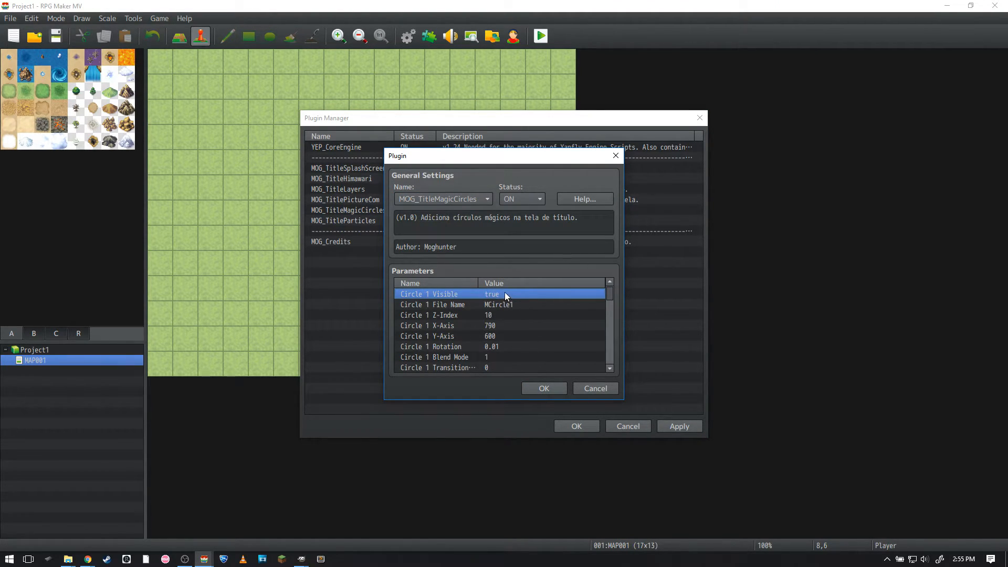
pyautogui.click(499, 304)
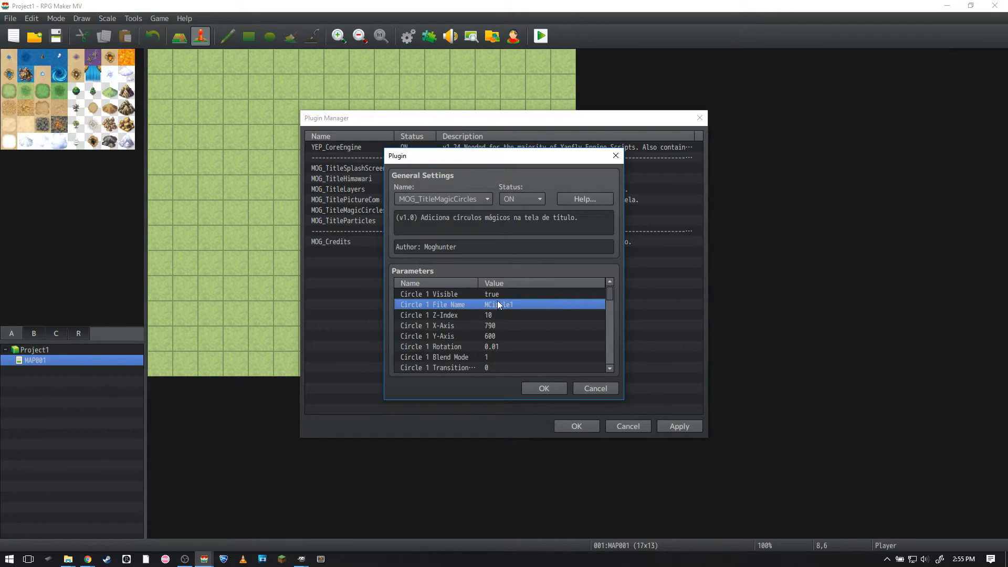
pyautogui.click(493, 315)
pyautogui.doubleClick(492, 316)
pyautogui.click(522, 312)
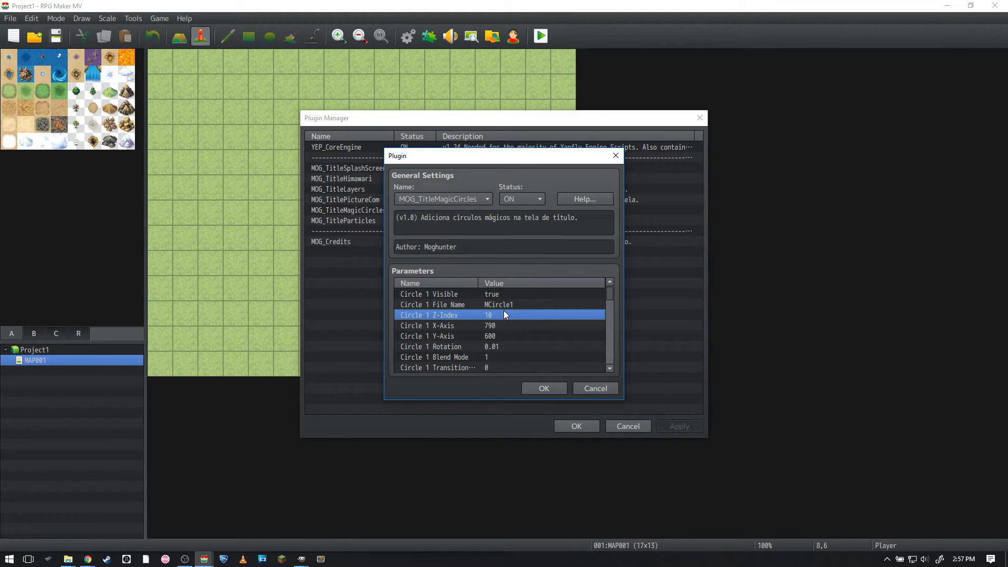
# Set the Circle 2 Z-Index to 0 in the MOG_TitleMagicCircles parameters.
pyautogui.scroll(-13, 606, 294)
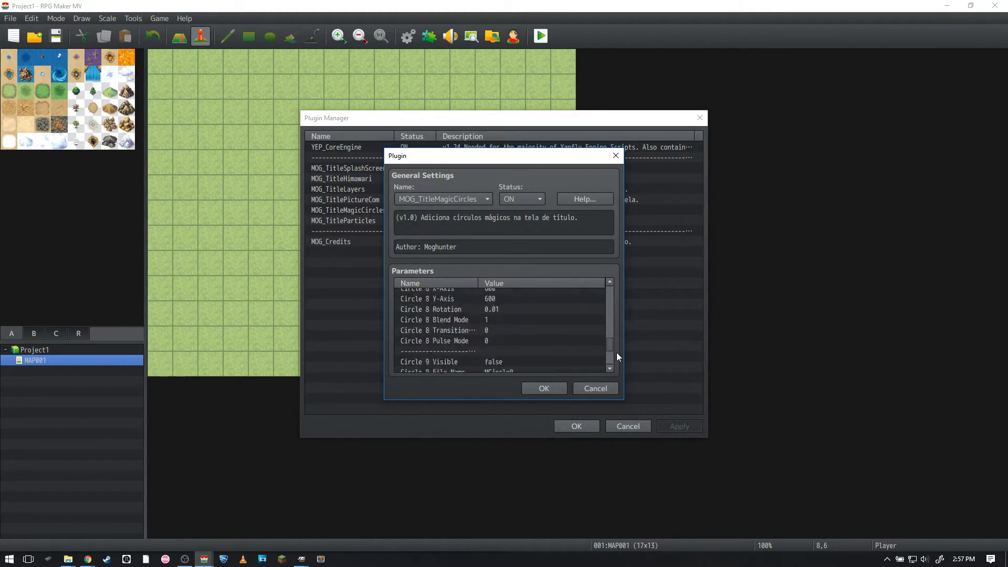
pyautogui.moveTo(618, 316); pyautogui.dragTo(617, 288)
pyautogui.scroll(-5, 517, 333)
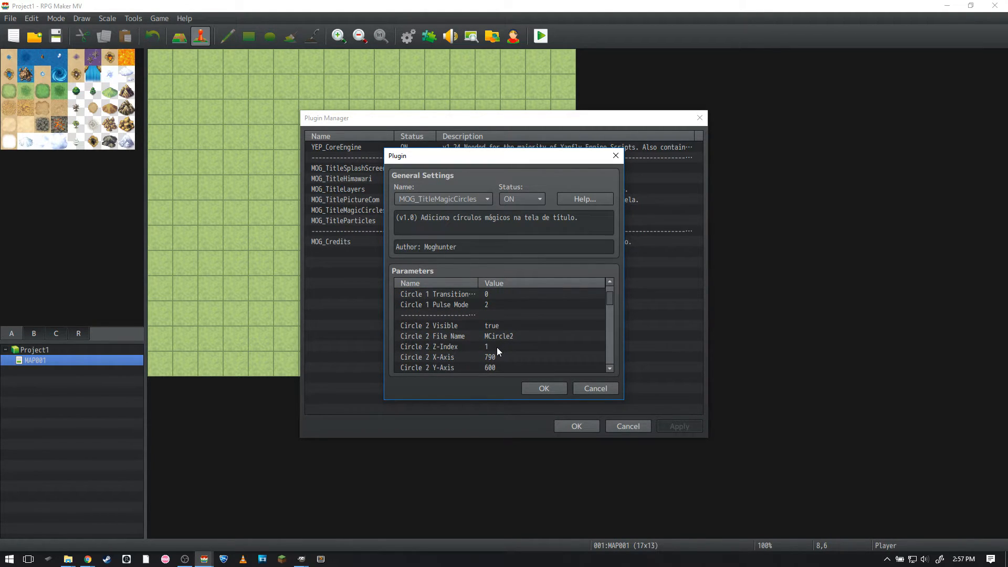
pyautogui.doubleClick(499, 348)
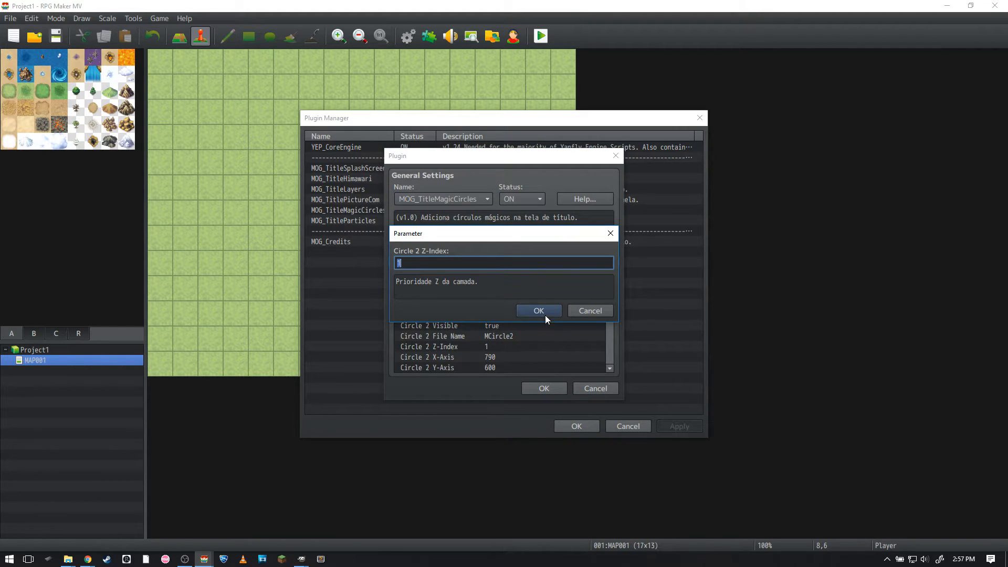
pyautogui.click(541, 312)
# Accept the magic circle plugin changes, playtest the title screen, and close the game.
pyautogui.click(544, 388)
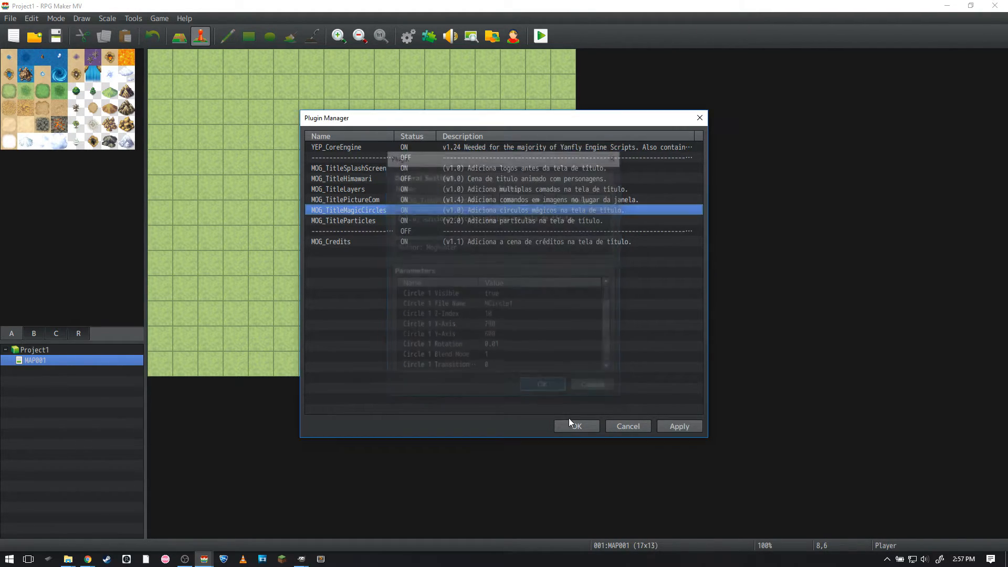
pyautogui.click(572, 424)
pyautogui.click(541, 36)
pyautogui.press('Return')
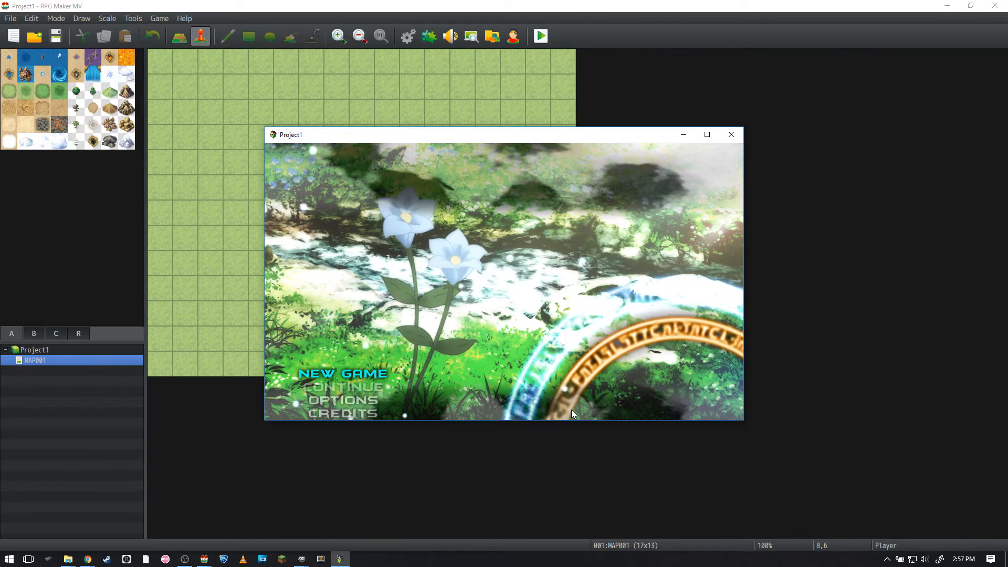
pyautogui.click(731, 134)
# Reopen the MOG_TitleMagicCircles settings and check the Circle 2 Z-Index parameter.
pyautogui.click(429, 36)
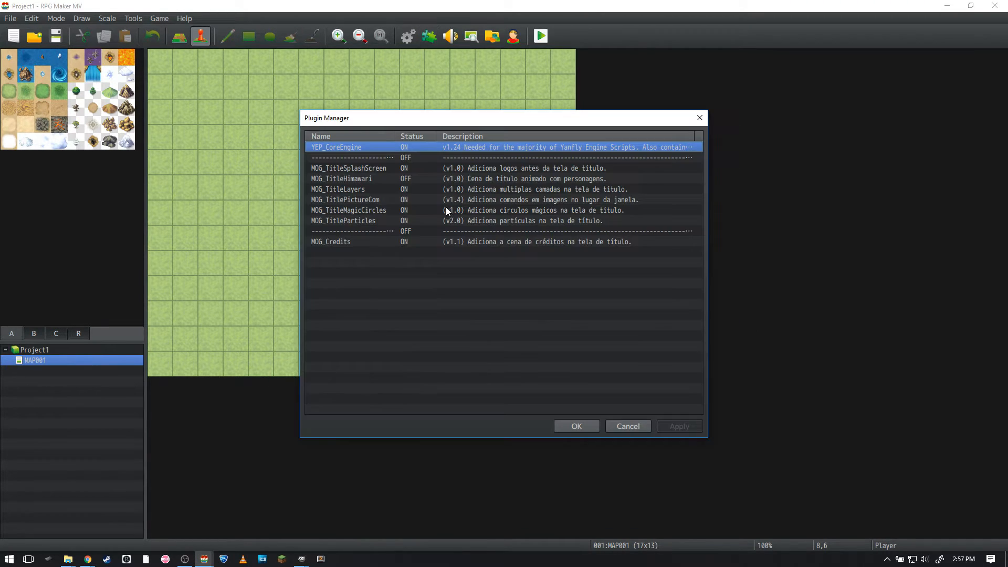
pyautogui.doubleClick(407, 210)
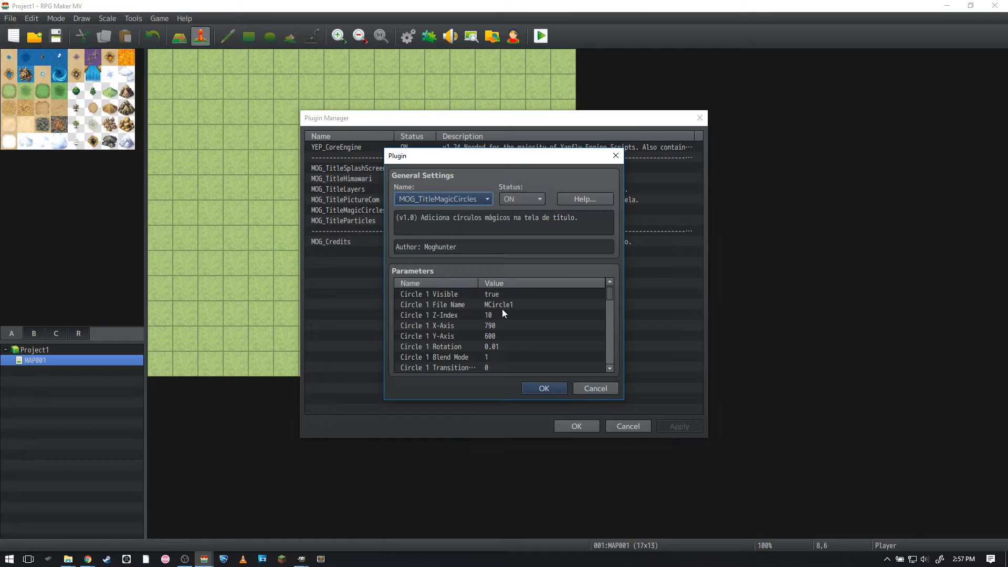
pyautogui.scroll(-3, 501, 368)
pyautogui.doubleClick(495, 335)
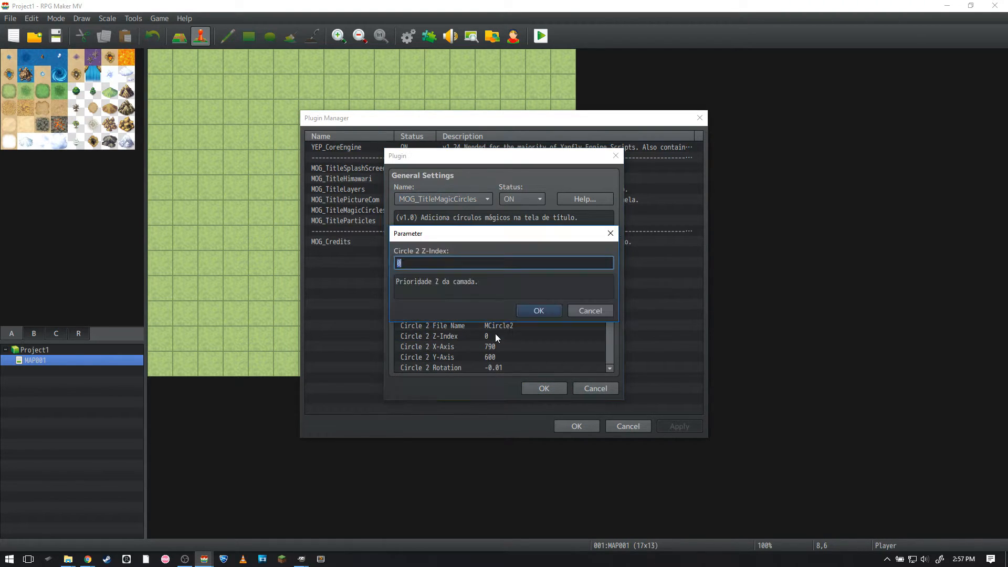
pyautogui.click(527, 314)
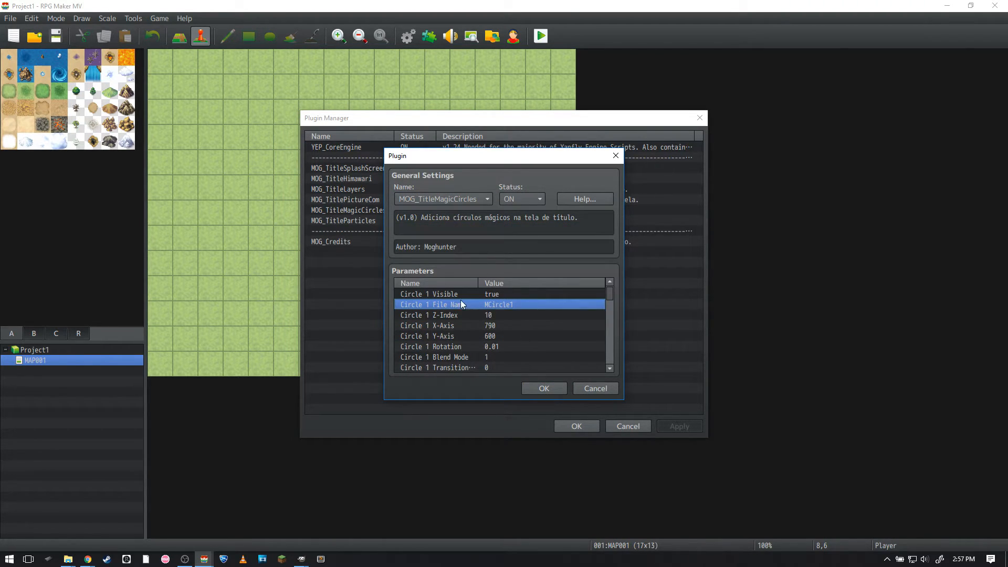
# Review Circle 1's X-Axis, Y-Axis, Rotation and Blend Mode parameters.
pyautogui.click(488, 323)
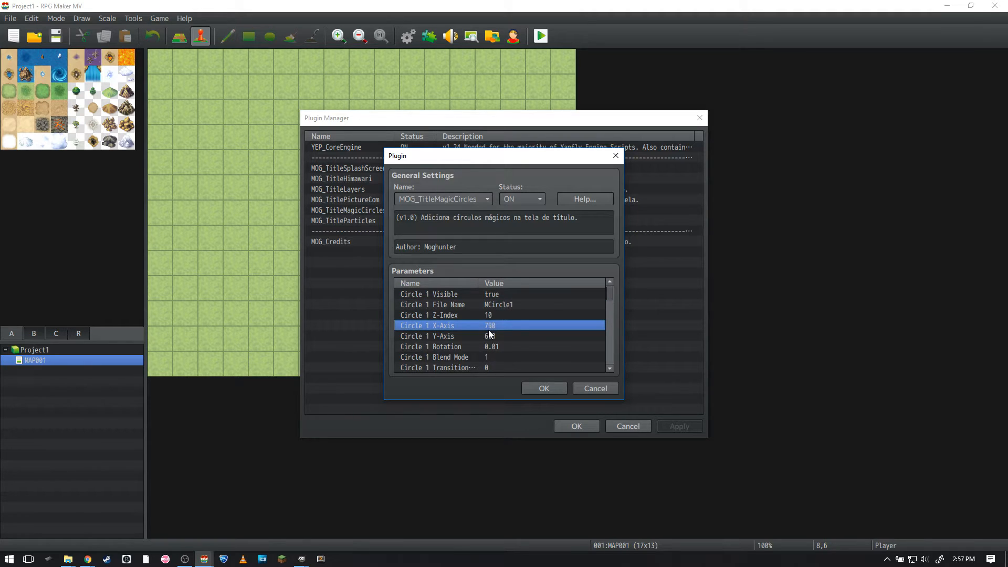
pyautogui.click(488, 340)
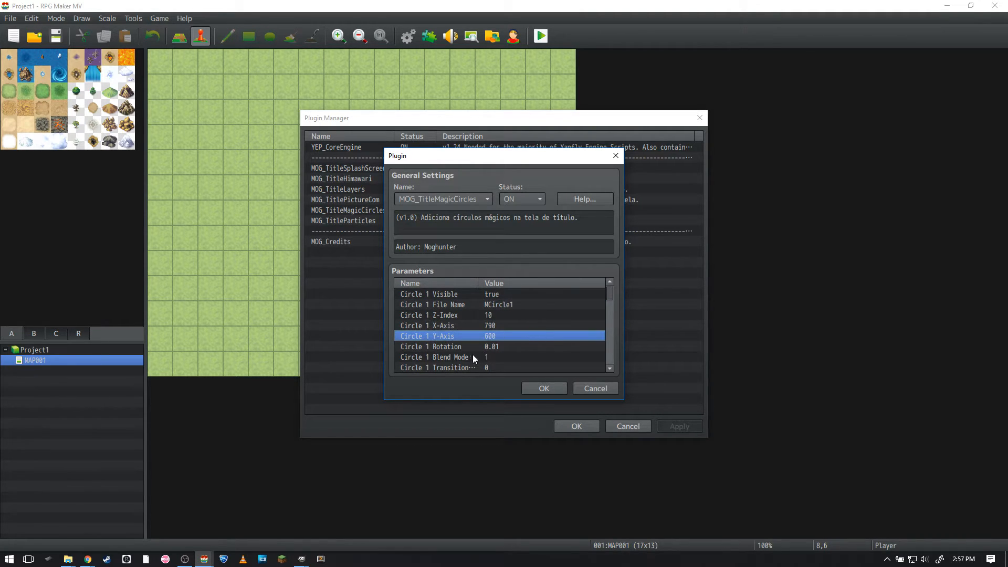
pyautogui.click(493, 347)
pyautogui.scroll(-2, 505, 328)
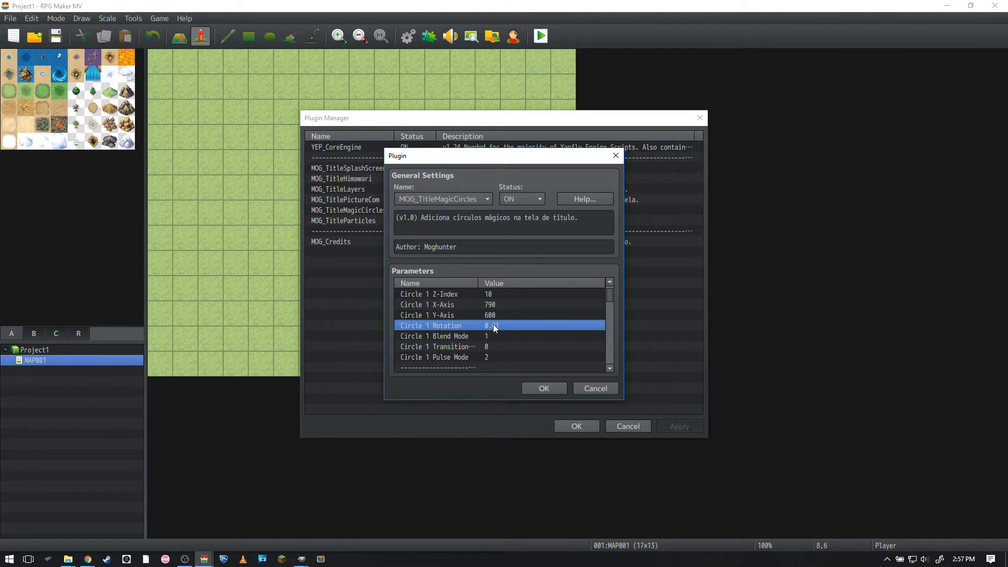
pyautogui.click(494, 336)
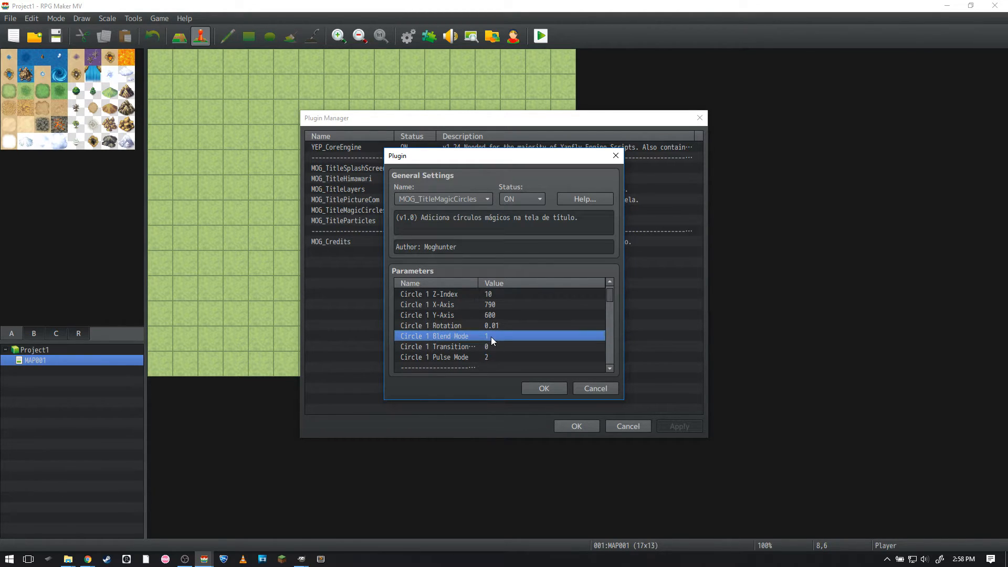
# Check the Circle 1 Blend Mode options and close the parameter without altering it.
pyautogui.doubleClick(491, 336)
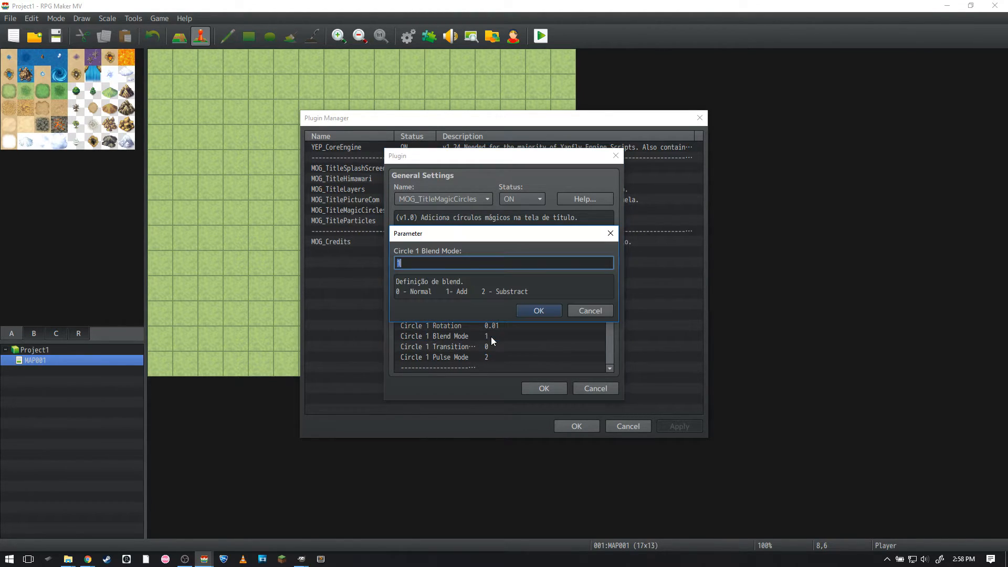
pyautogui.click(535, 310)
pyautogui.press('Return')
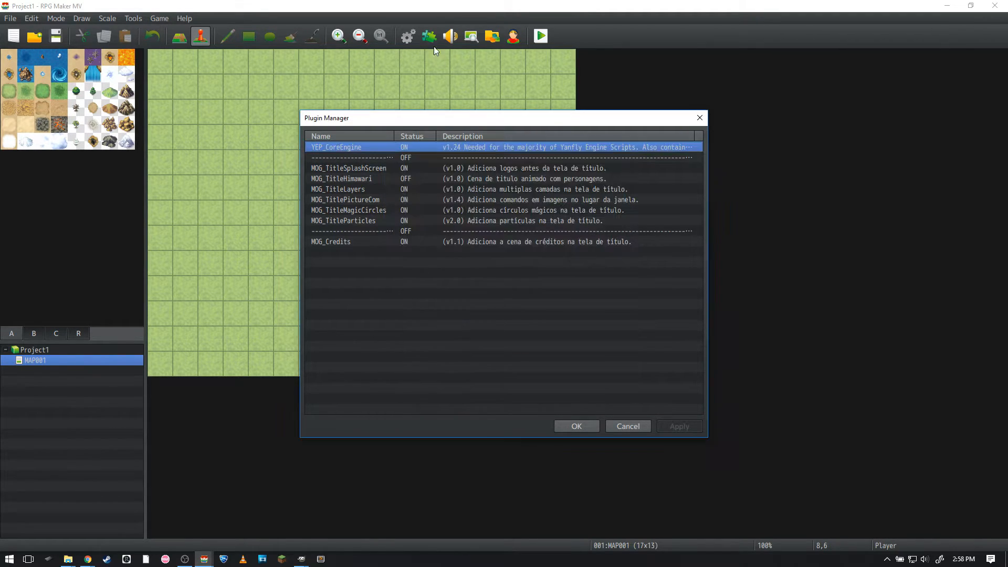
# Set the Circle 1 Transition Time to 10 in the MOG_TitleMagicCircles parameters.
pyautogui.doubleClick(436, 210)
pyautogui.scroll(-2, 503, 349)
pyautogui.click(490, 317)
pyautogui.doubleClick(491, 317)
pyautogui.write('10')
pyautogui.click(519, 312)
# Set the Circle 1 Transition Time back to 0.
pyautogui.scroll(-3, 506, 346)
pyautogui.scroll(4, 505, 346)
pyautogui.doubleClick(499, 326)
pyautogui.write('0')
pyautogui.click(533, 310)
# Check the available options of the Circle 1 Pulse Mode parameter.
pyautogui.click(490, 335)
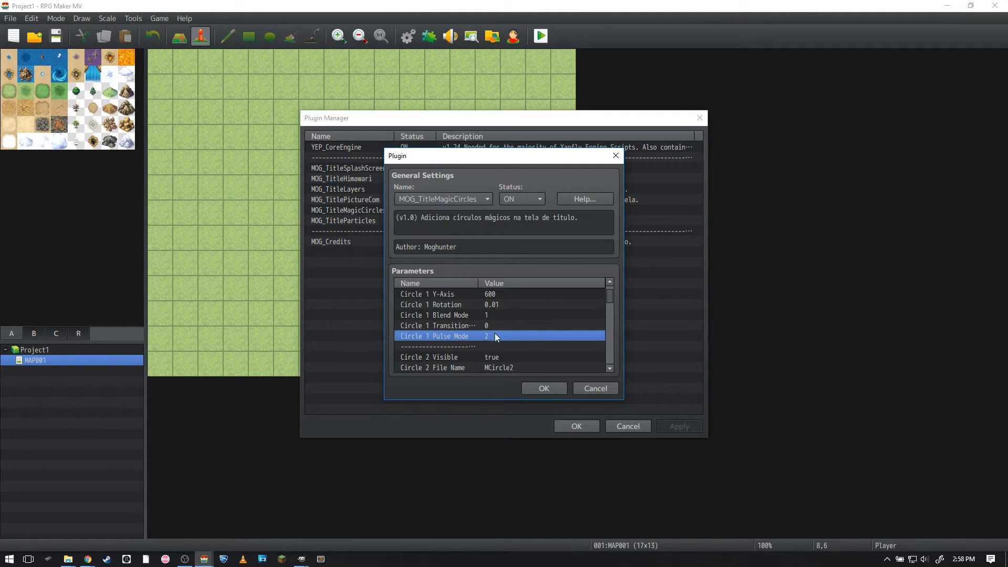
pyautogui.doubleClick(487, 336)
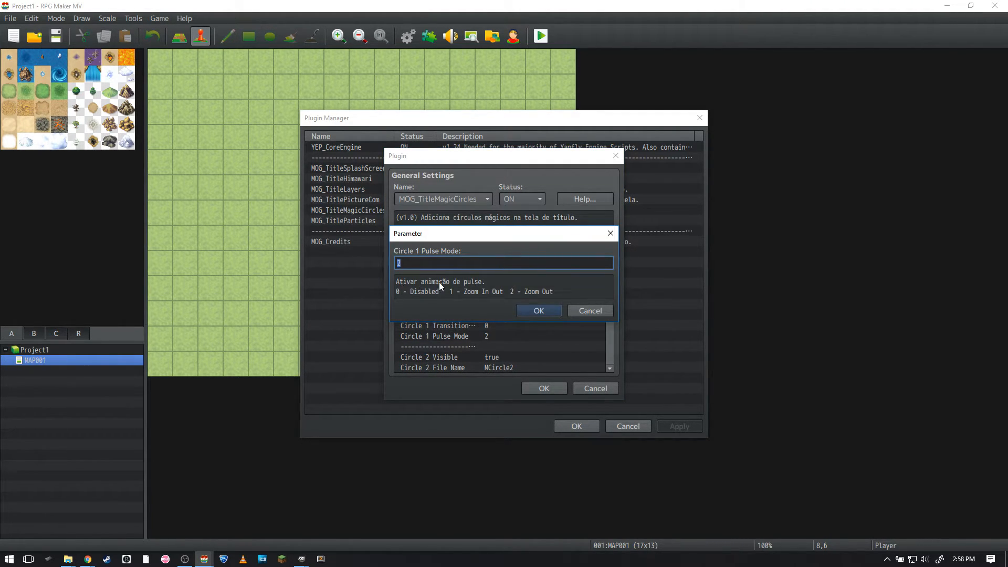
pyautogui.click(542, 311)
# Set the Circle 2 Pulse Mode to 1, then save and playtest the title screen.
pyautogui.scroll(-1, 502, 341)
pyautogui.scroll(-2, 502, 345)
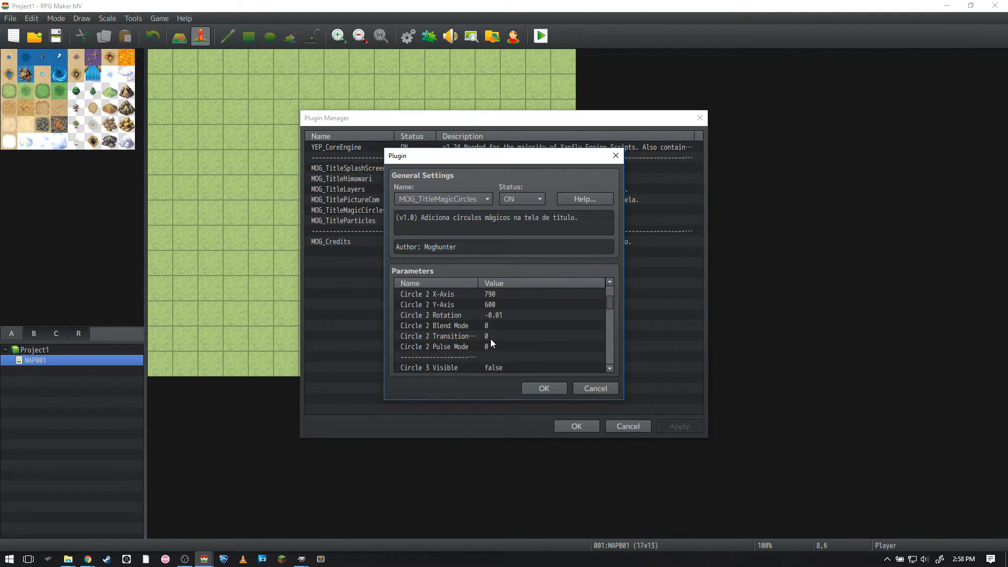
pyautogui.doubleClick(493, 343)
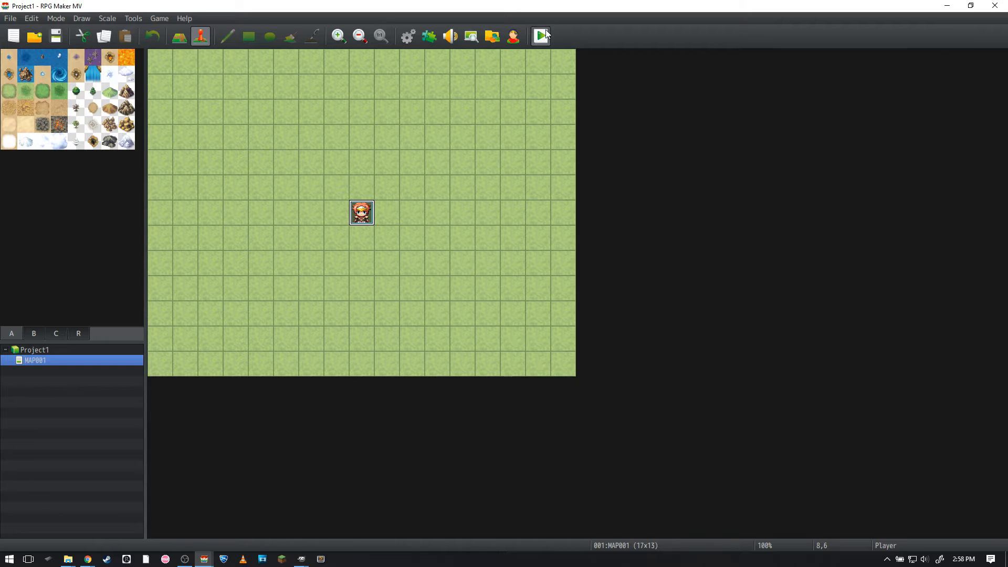
pyautogui.click(547, 34)
pyautogui.press('Return')
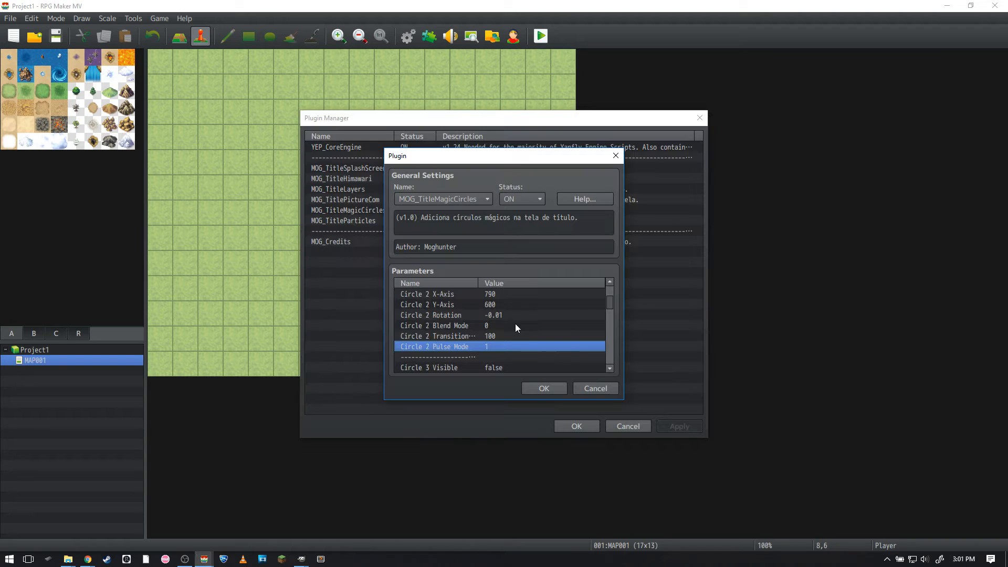
# Accept the Circle 2 transition settings, playtest the title screen including its Credits command, and close the game.
pyautogui.click(506, 333)
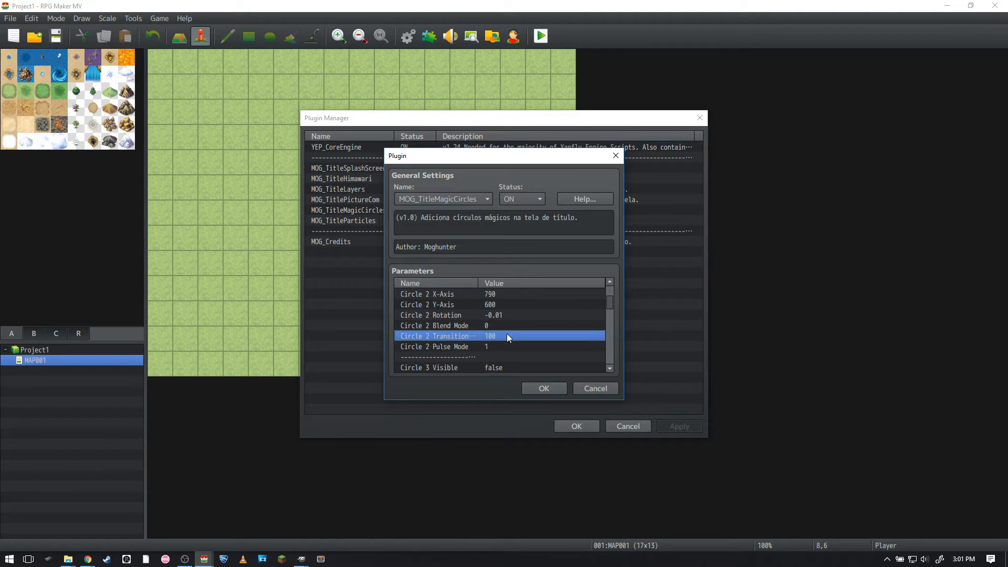
pyautogui.click(532, 387)
pyautogui.click(563, 426)
pyautogui.click(541, 36)
pyautogui.press('Return')
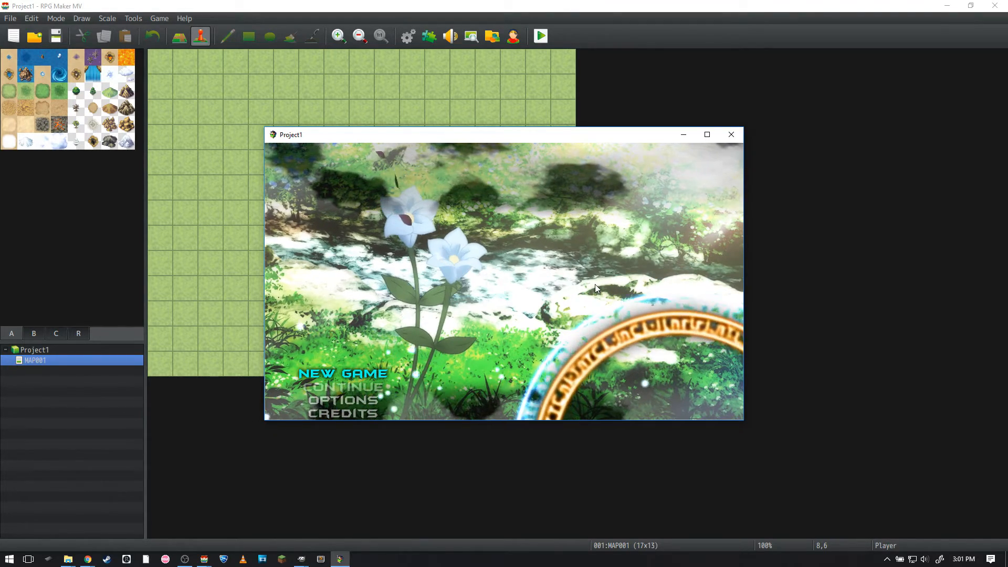
pyautogui.click(355, 410)
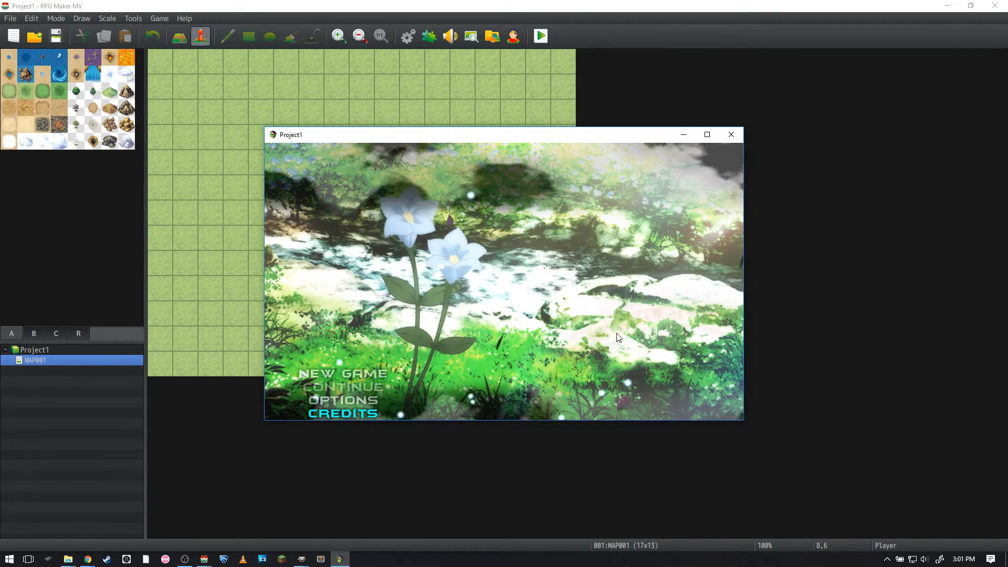
pyautogui.click(732, 136)
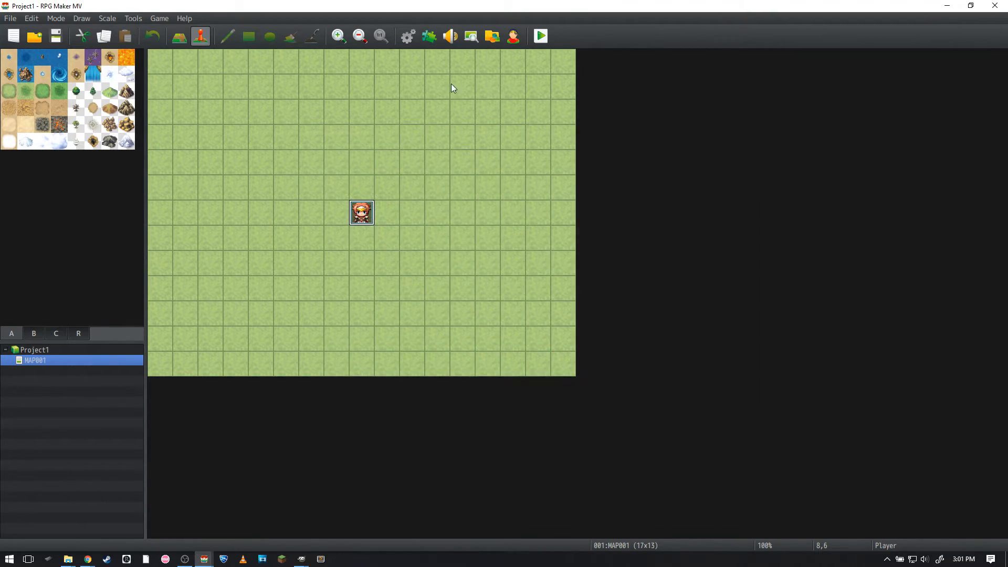
# Set the Circle 2 Transition Time to 0 in the MOG_TitleMagicCircles parameters and accept the plugin settings.
pyautogui.click(423, 37)
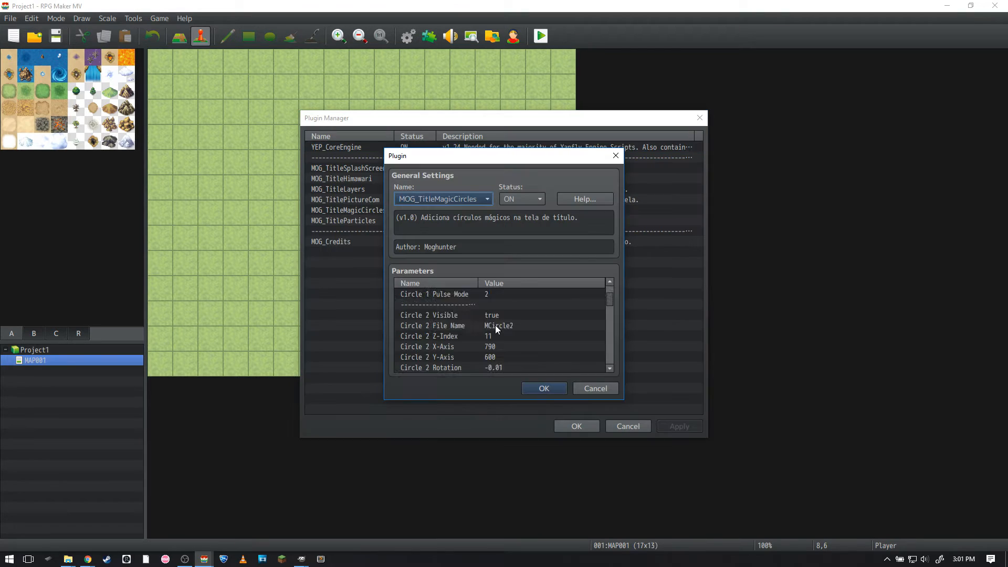
pyautogui.scroll(-1, 495, 336)
pyautogui.click(491, 337)
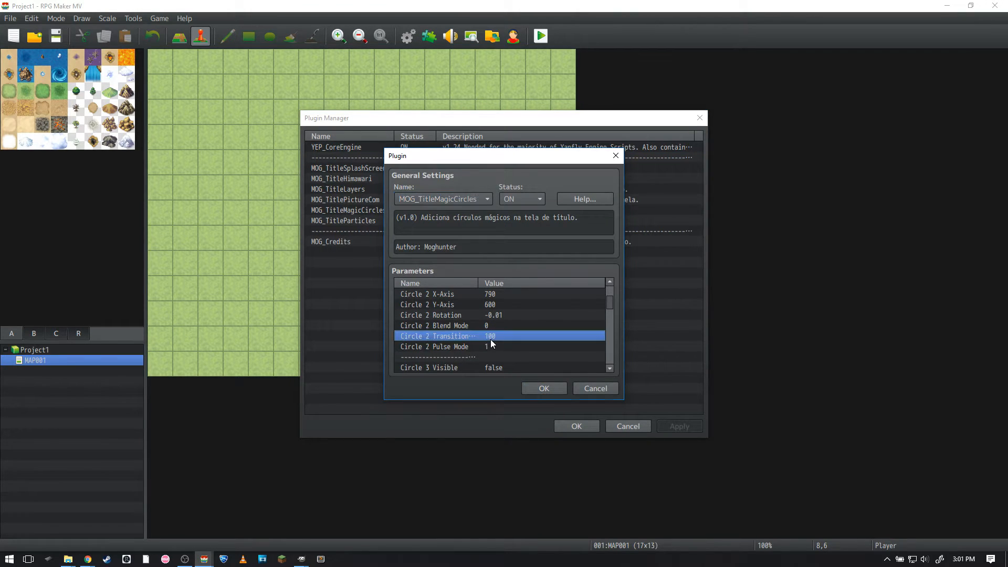
pyautogui.doubleClick(490, 337)
pyautogui.write('0')
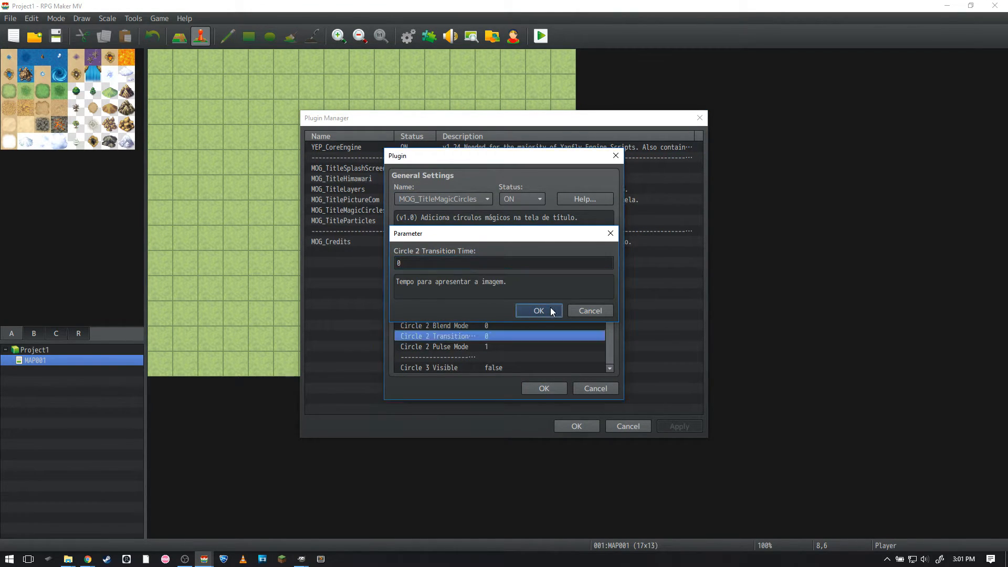
pyautogui.click(538, 310)
pyautogui.scroll(-3, 549, 318)
pyautogui.scroll(6, 530, 318)
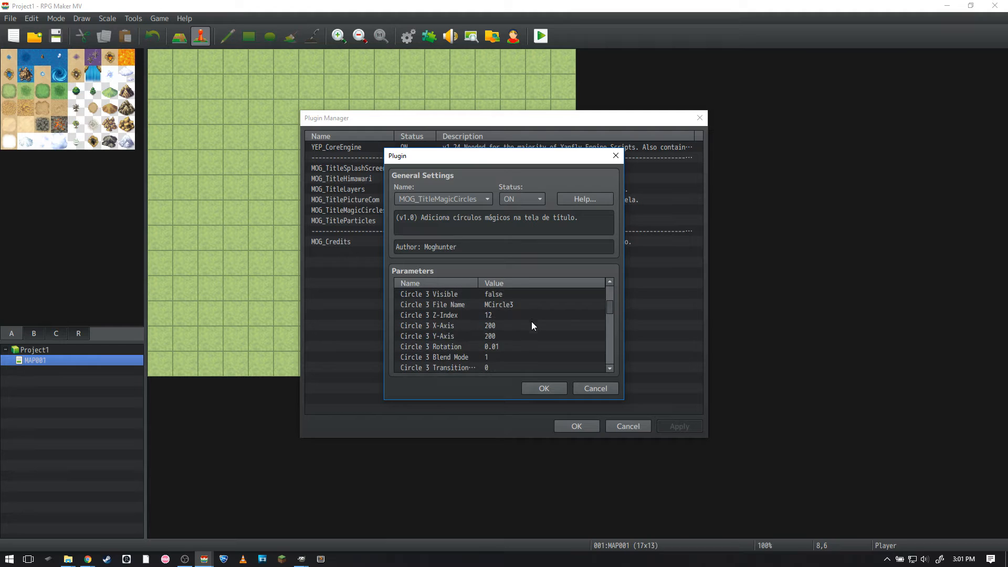
pyautogui.scroll(1, 562, 317)
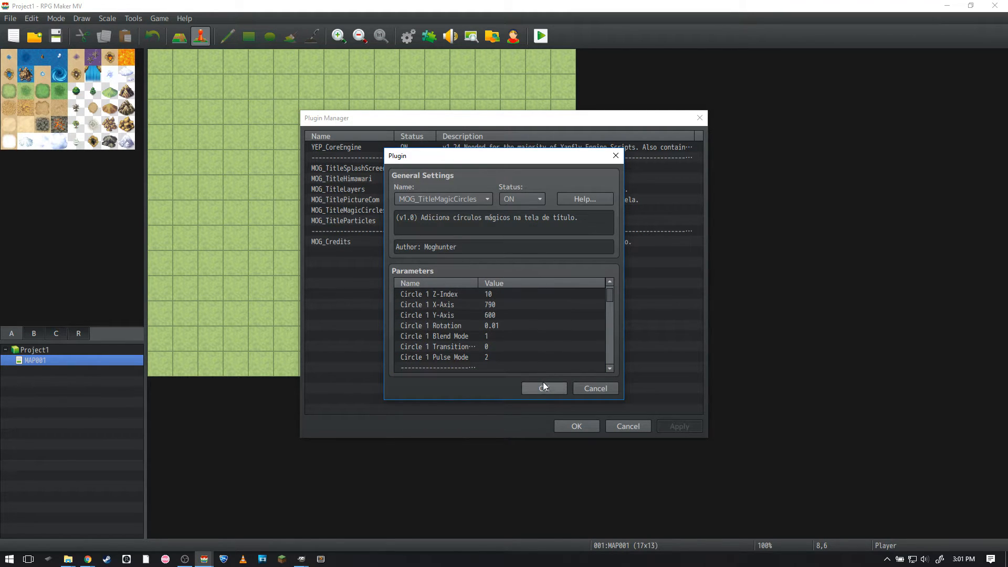
pyautogui.click(544, 388)
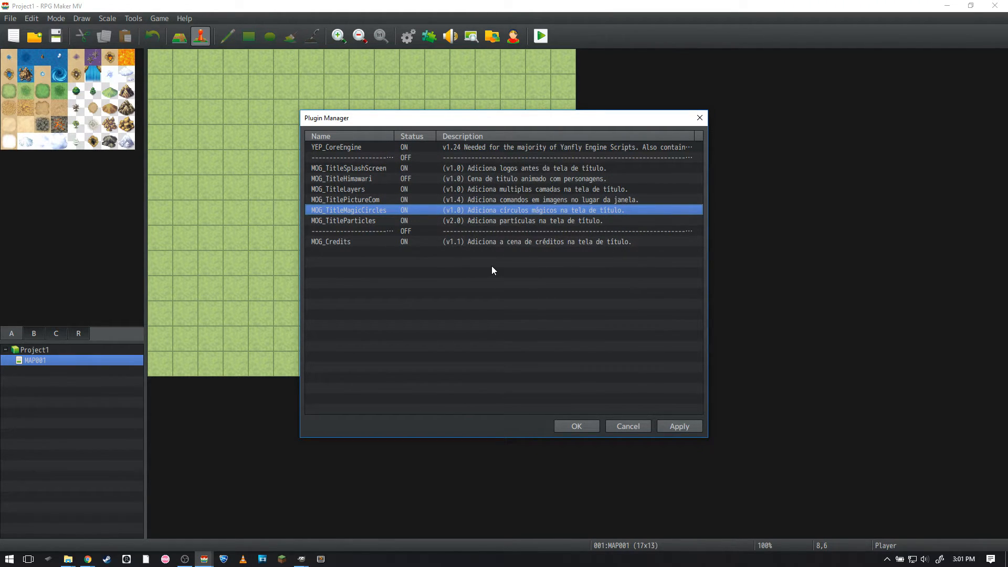
# Switch to File Explorer and examine the MCircle1 and MCircle2 images in the project's titles2 folder.
pyautogui.click(421, 220)
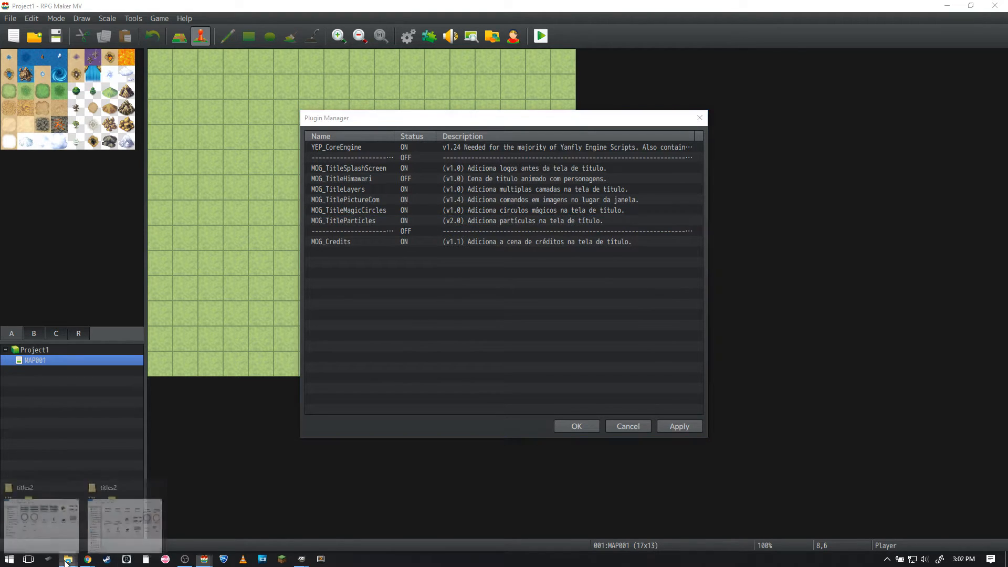
pyautogui.click(68, 559)
pyautogui.click(910, 238)
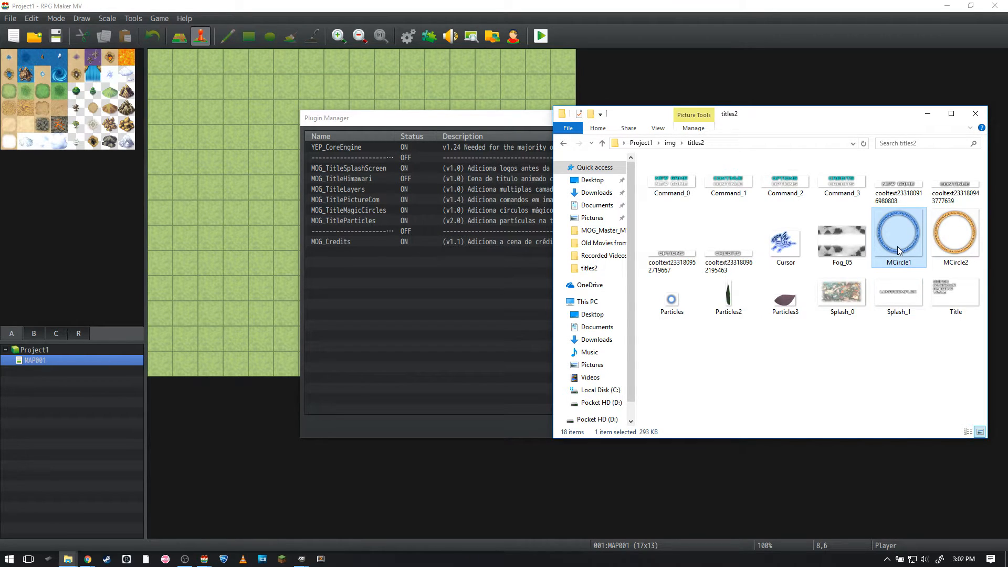
pyautogui.click(948, 244)
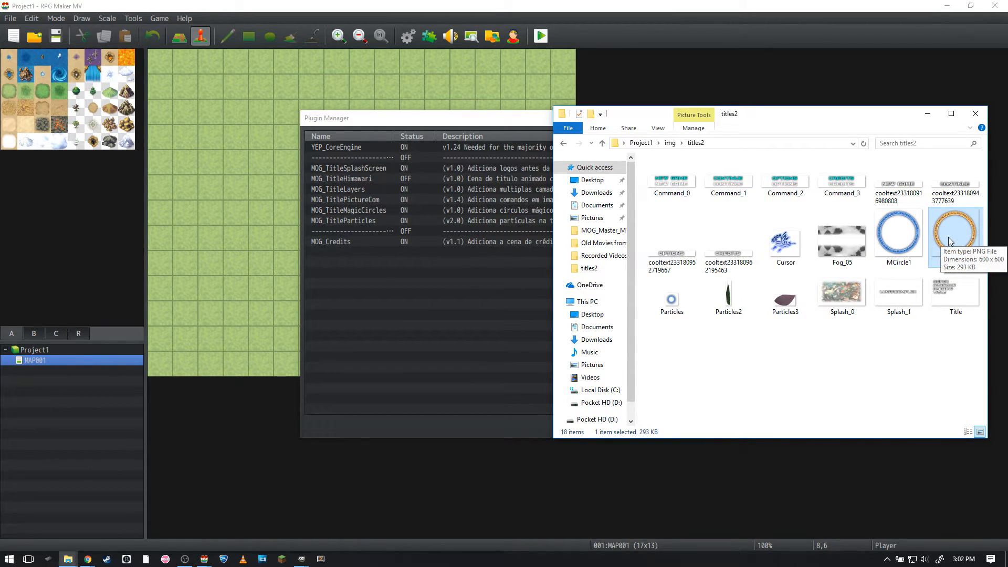
pyautogui.click(862, 383)
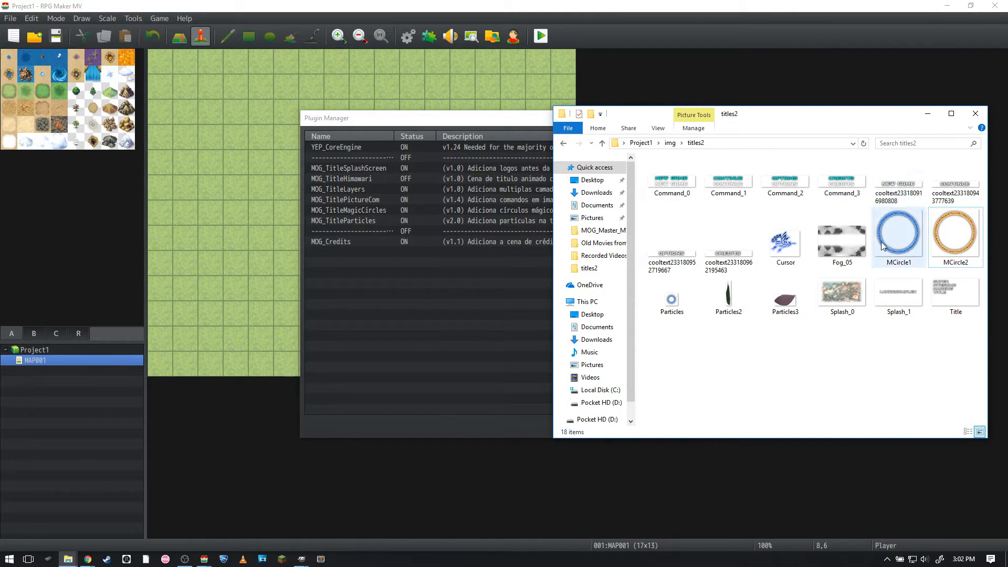
pyautogui.click(885, 347)
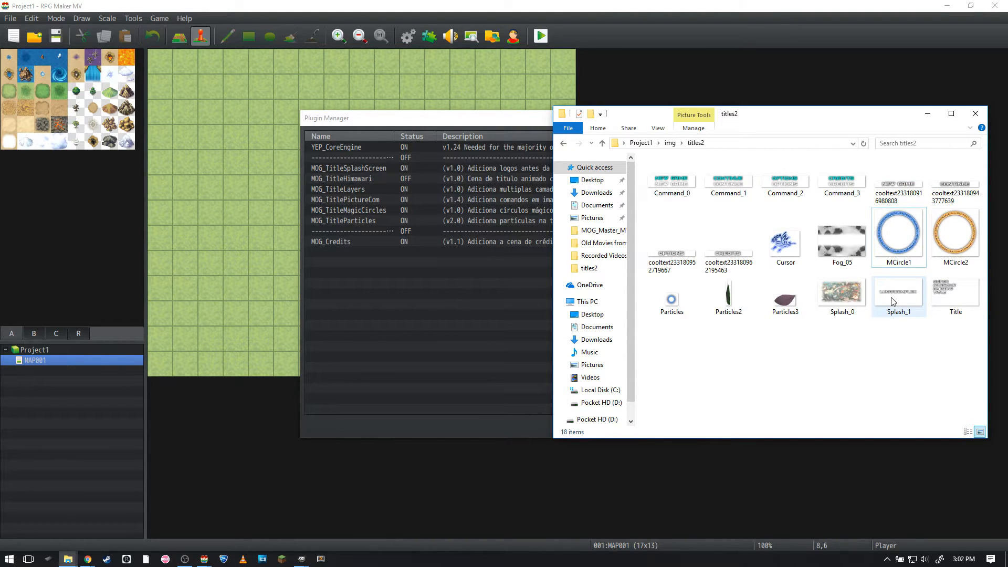
# Open the MOG_TitleParticles settings in RPG Maker MV and review the P1 Visible and P1 File Name parameters.
pyautogui.click(434, 217)
pyautogui.doubleClick(433, 217)
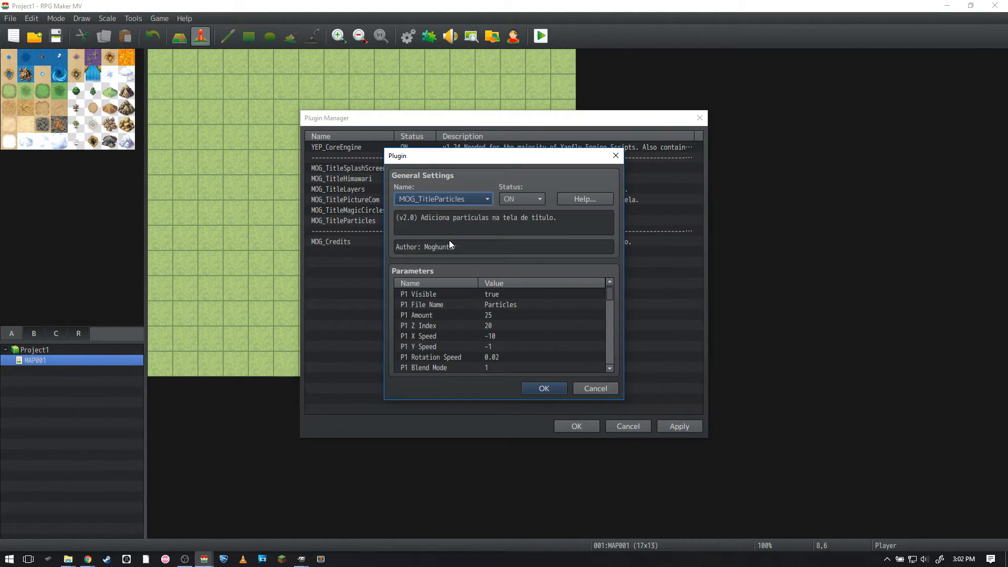
pyautogui.scroll(-2, 552, 304)
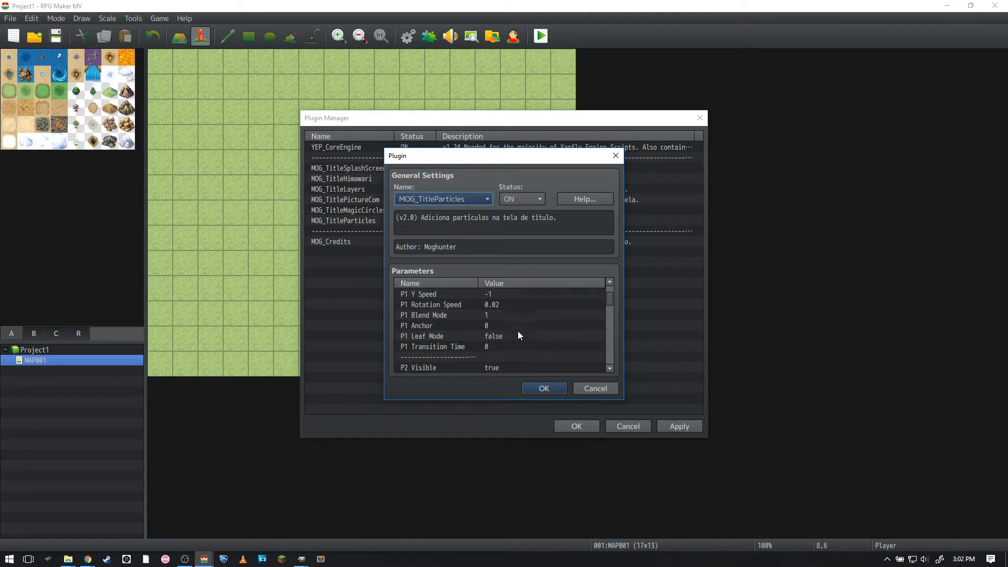
pyautogui.moveTo(609, 294)
pyautogui.mouseDown()
pyautogui.moveTo(606, 361)
pyautogui.moveTo(615, 283)
pyautogui.mouseUp()
pyautogui.click(499, 295)
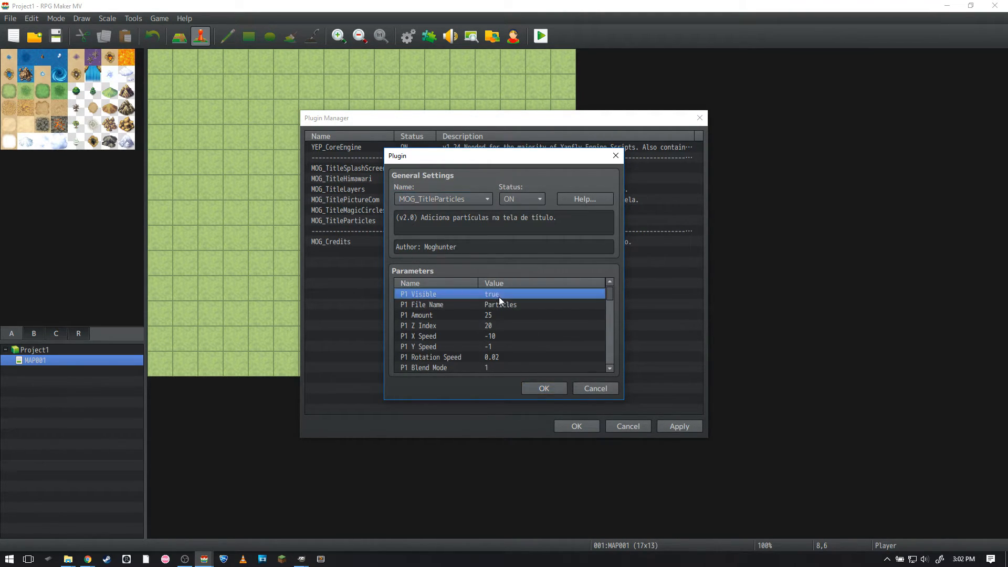
pyautogui.click(500, 306)
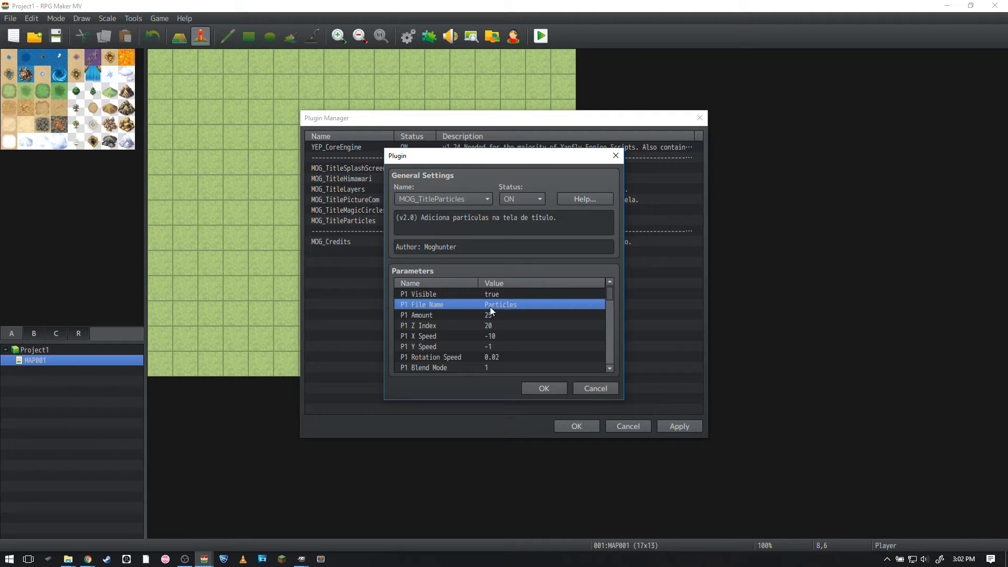
# Switch to the titles2 folder in File Explorer and locate the Particles image used by P1 File Name.
pyautogui.click(69, 560)
pyautogui.click(130, 510)
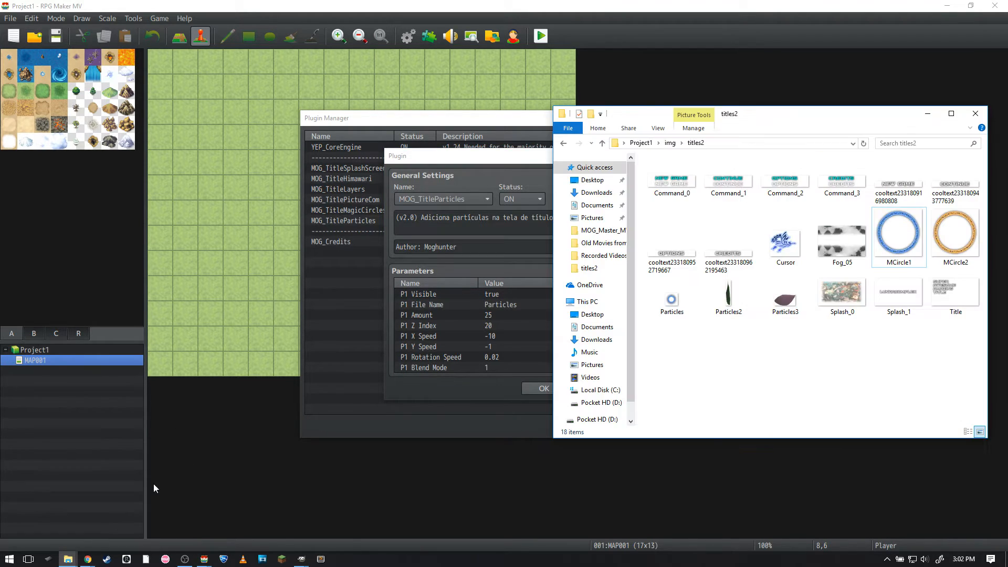
pyautogui.click(683, 303)
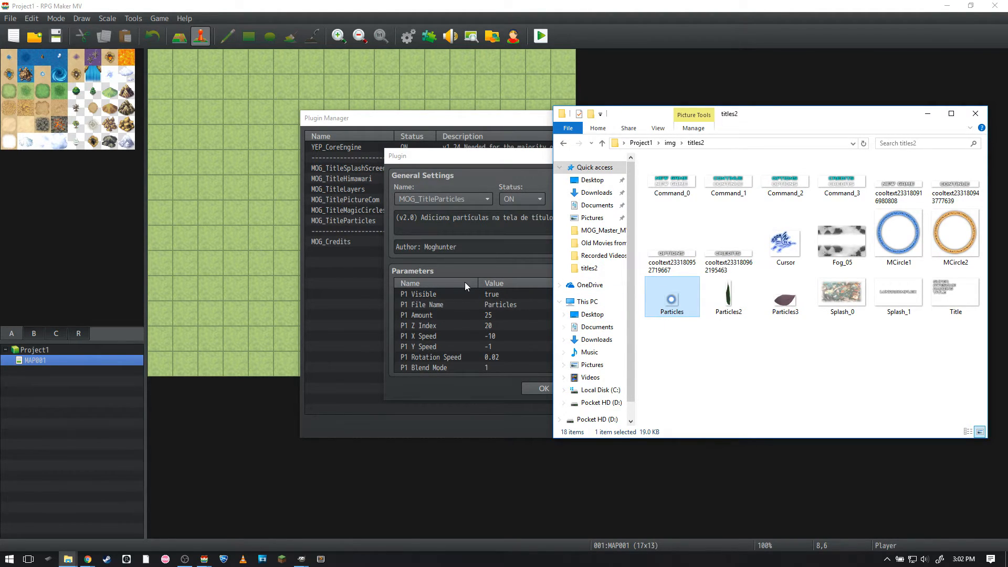
pyautogui.click(689, 342)
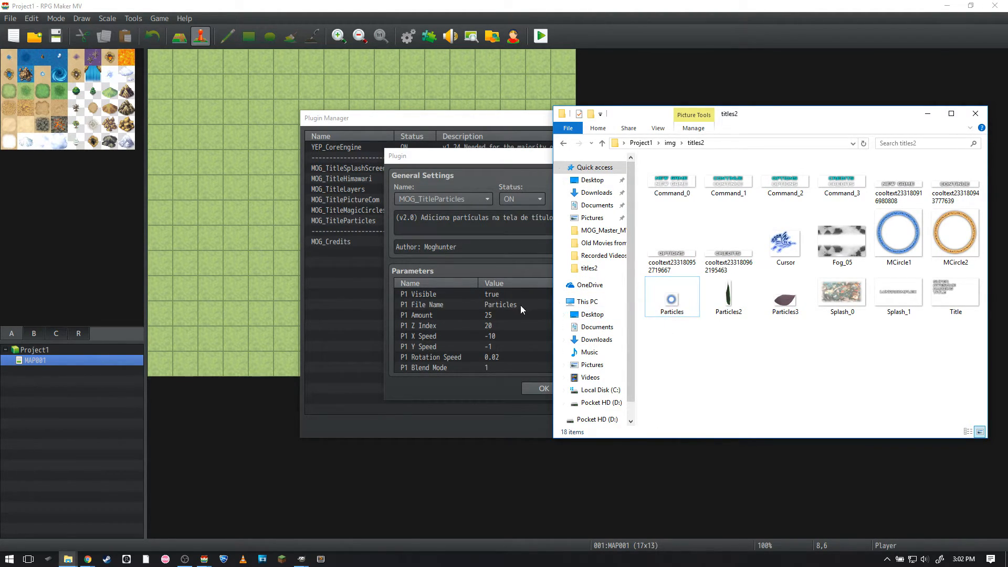
# Return to the MOG_TitleParticles parameters and review P1 Amount and P1 Z Index.
pyautogui.click(499, 315)
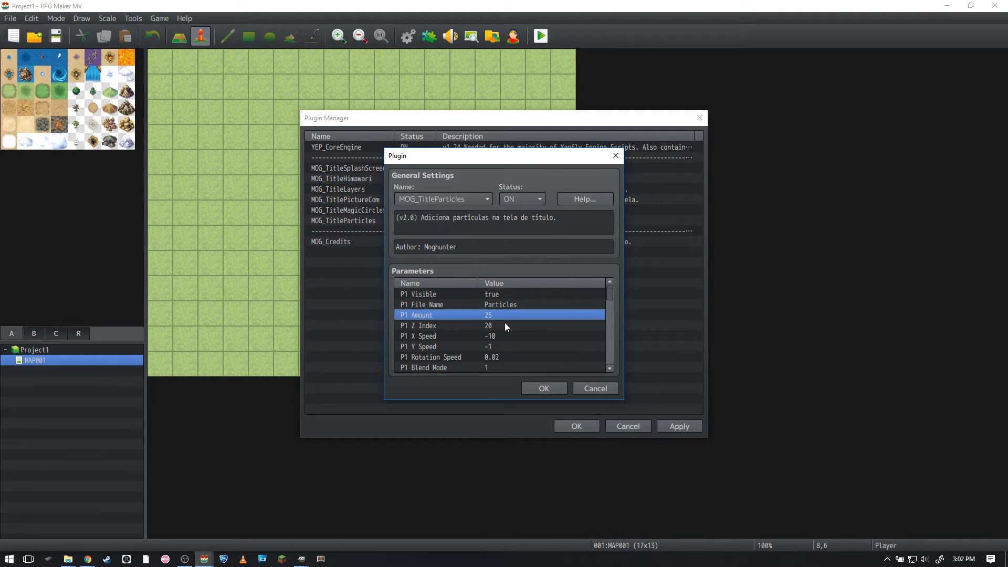
pyautogui.click(505, 323)
pyautogui.scroll(-3, 506, 319)
pyautogui.scroll(-1, 509, 324)
pyautogui.scroll(4, 531, 303)
# Compare the P1 particle parameters with the P2 and P3 parameter sets.
pyautogui.click(447, 307)
pyautogui.scroll(-6, 486, 307)
pyautogui.click(496, 330)
pyautogui.scroll(-12, 512, 291)
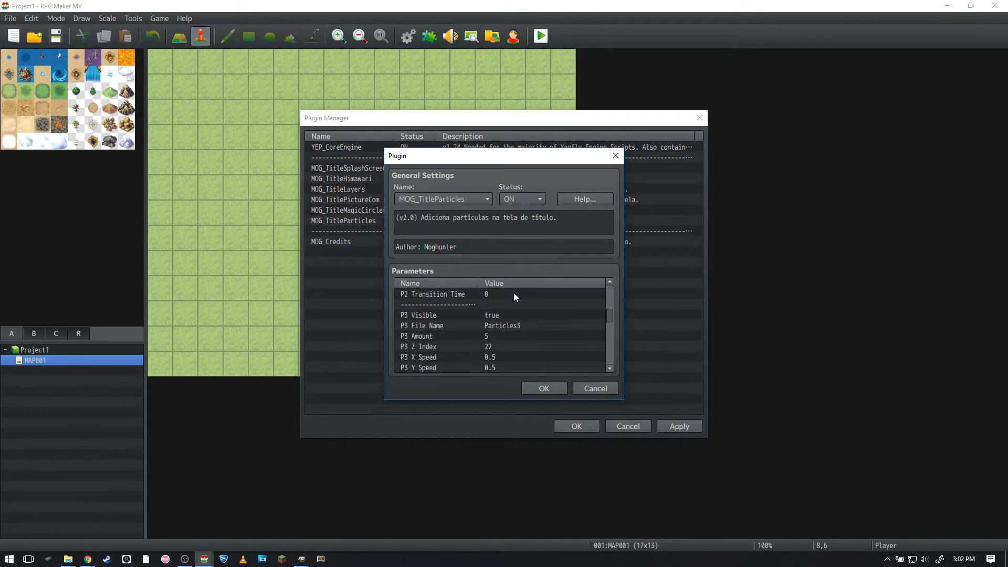
pyautogui.click(503, 335)
pyautogui.scroll(-5, 507, 320)
pyautogui.scroll(10, 509, 313)
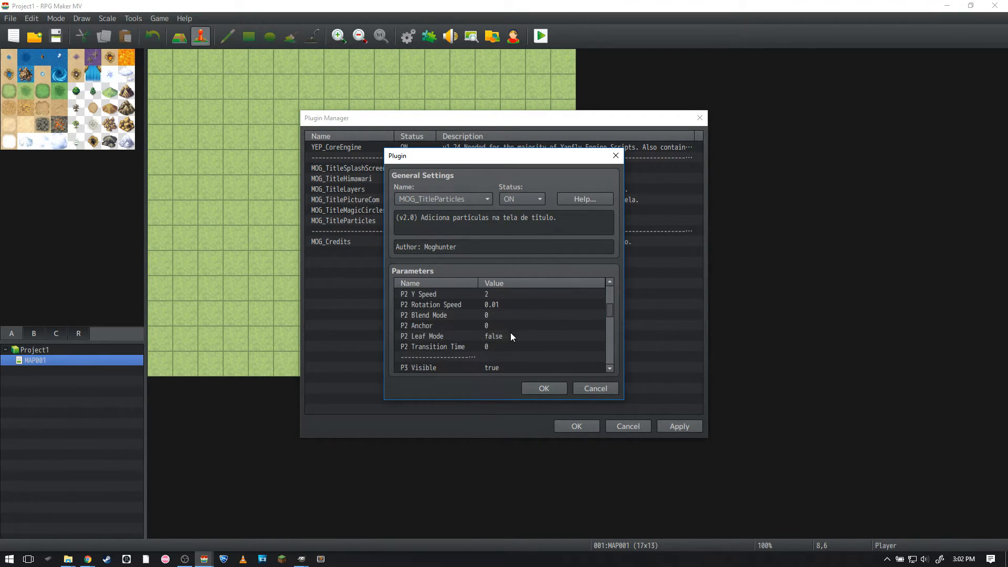
pyautogui.scroll(1, 505, 315)
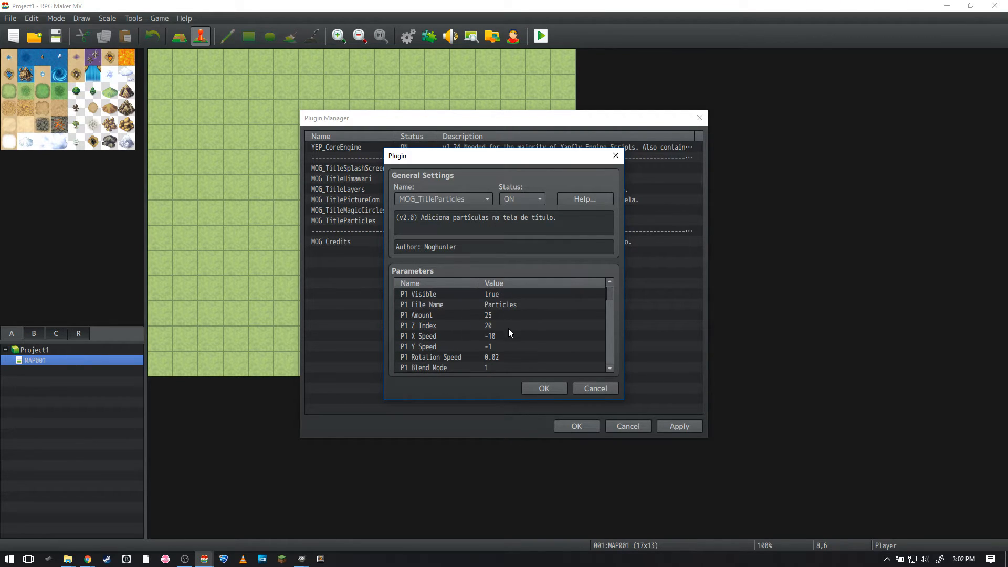
# Review the P1 X Speed and P1 Y Speed parameters.
pyautogui.click(508, 331)
pyautogui.scroll(-1, 499, 321)
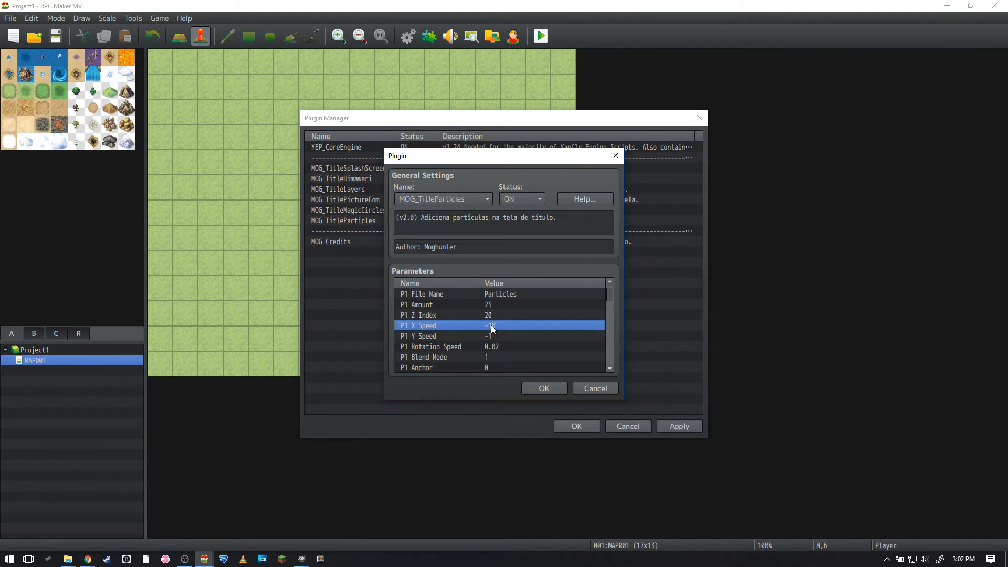
pyautogui.click(497, 335)
pyautogui.scroll(-3, 496, 310)
pyautogui.scroll(1, 498, 312)
pyautogui.click(494, 308)
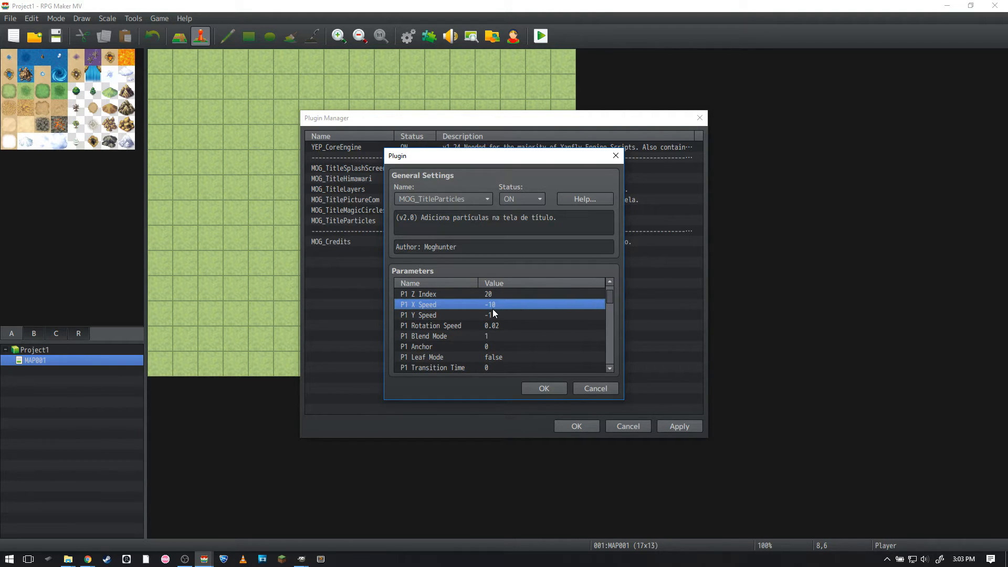
# Accept the MOG_TitleParticles settings and playtest the title screen to check the particle motion.
pyautogui.click(574, 393)
pyautogui.click(575, 425)
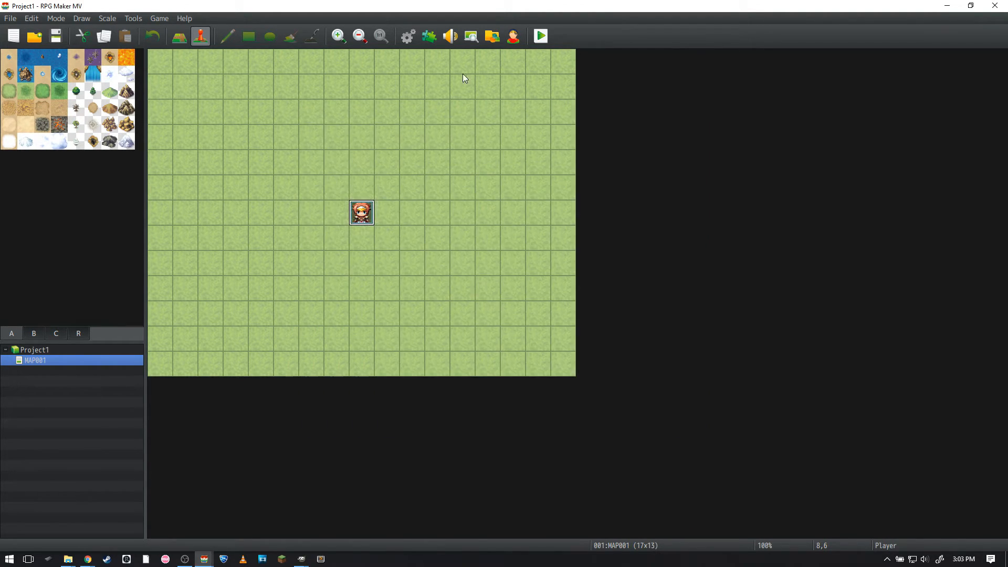
pyautogui.click(541, 36)
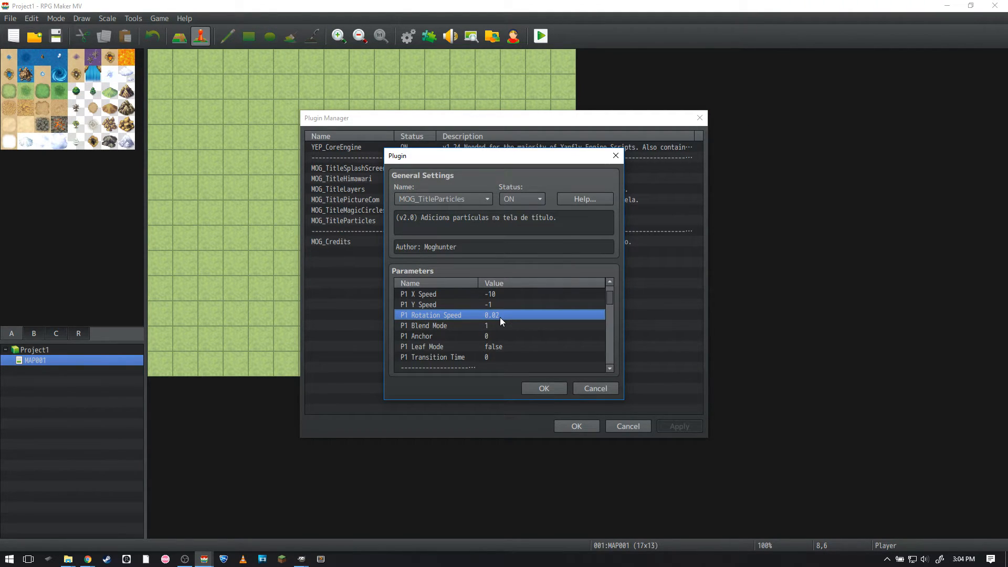
# Review the P1 Blend Mode and P1 Anchor parameters of MOG_TitleParticles.
pyautogui.click(500, 329)
pyautogui.doubleClick(493, 326)
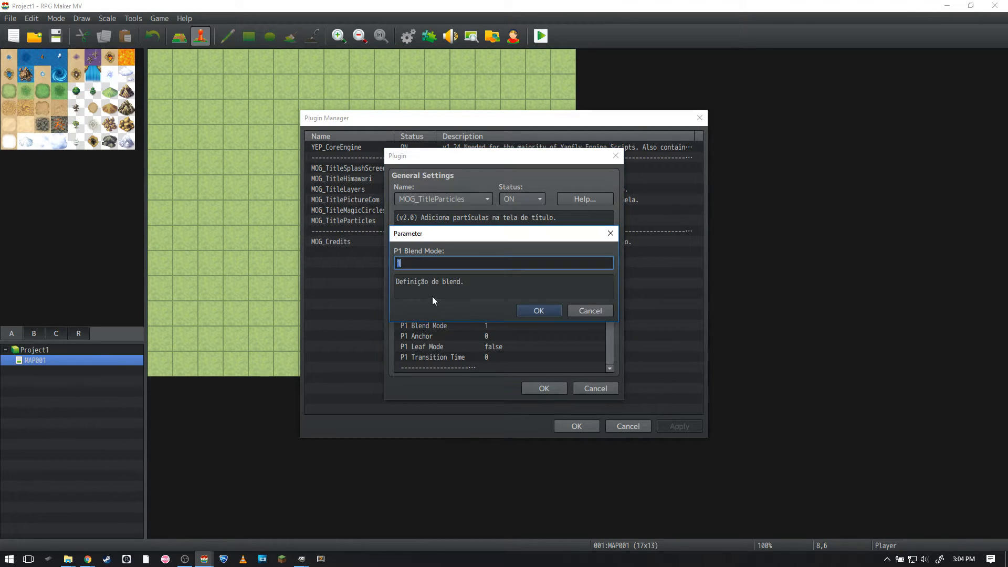
pyautogui.click(595, 311)
pyautogui.click(471, 336)
pyautogui.doubleClick(471, 336)
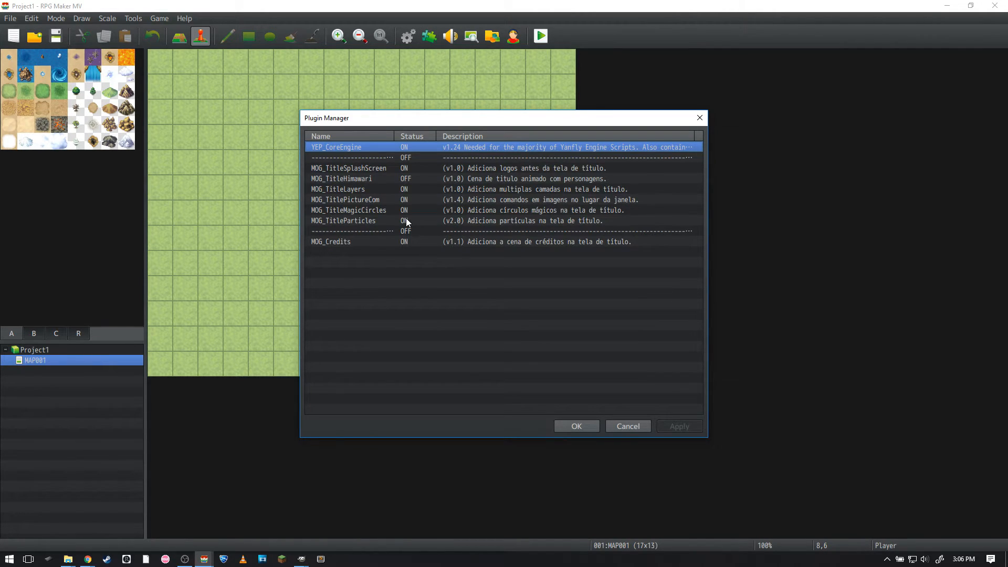
# Set P1 Anchor of MOG_TitleParticles to 5 and playtest the title screen.
pyautogui.doubleClick(406, 220)
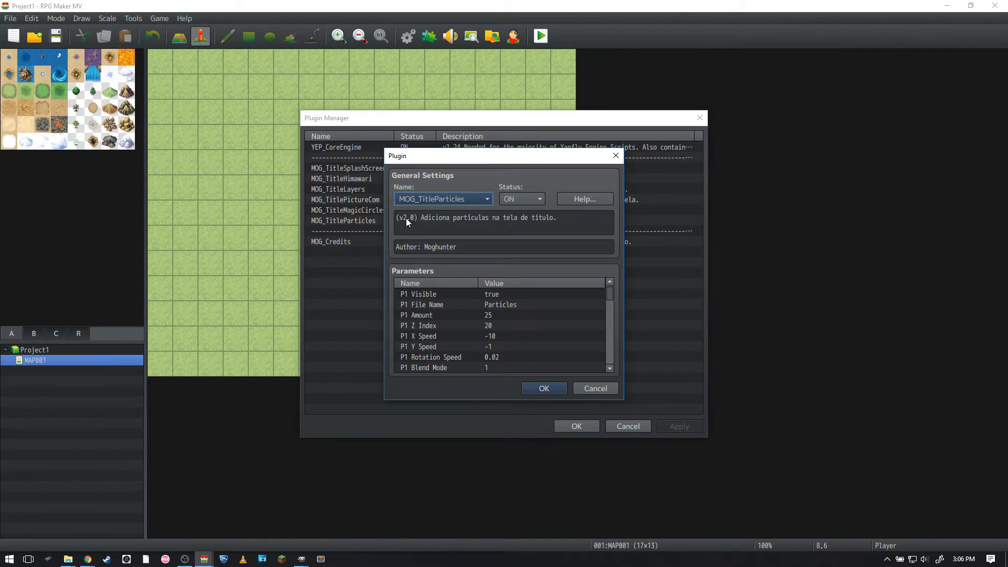
pyautogui.scroll(-2, 551, 326)
pyautogui.doubleClick(499, 337)
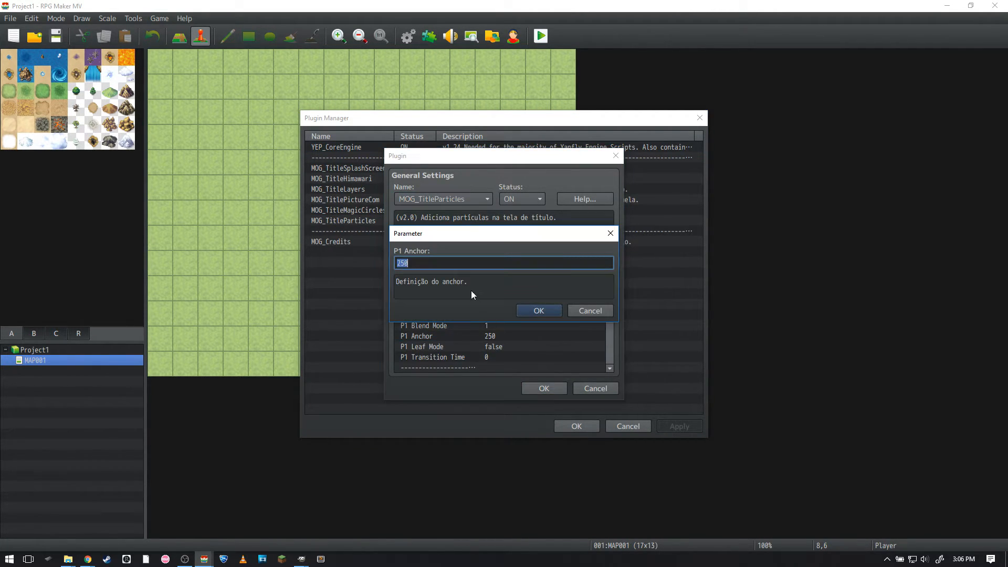
pyautogui.write('5')
pyautogui.click(539, 310)
pyautogui.click(544, 389)
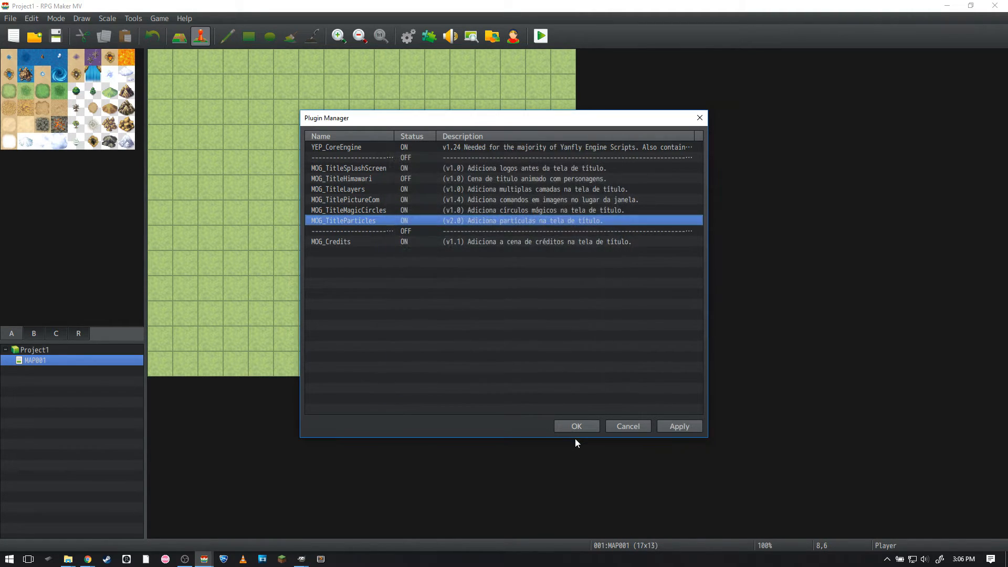
pyautogui.click(577, 425)
pyautogui.hotkey('ctrl', 'r')
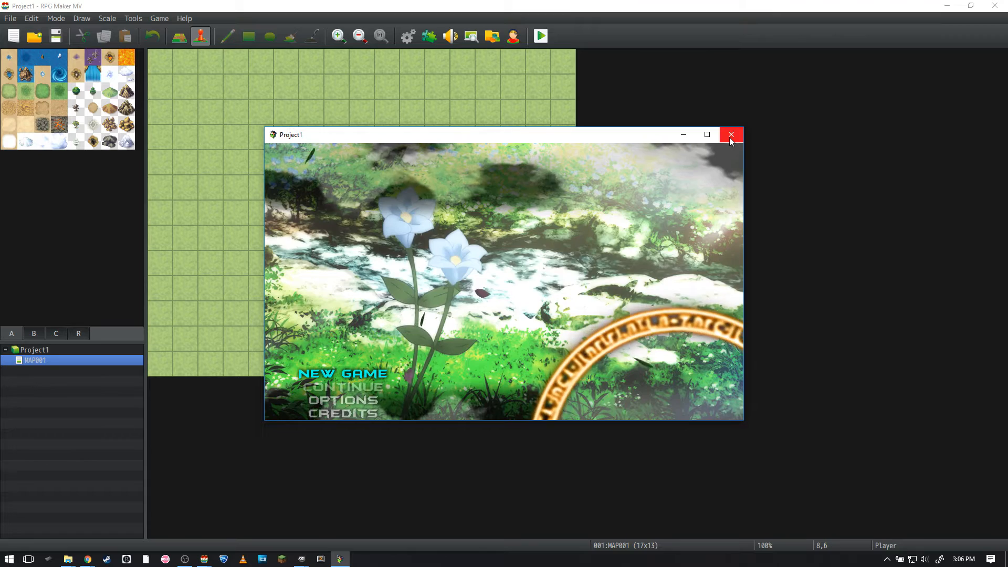
pyautogui.press('F5')
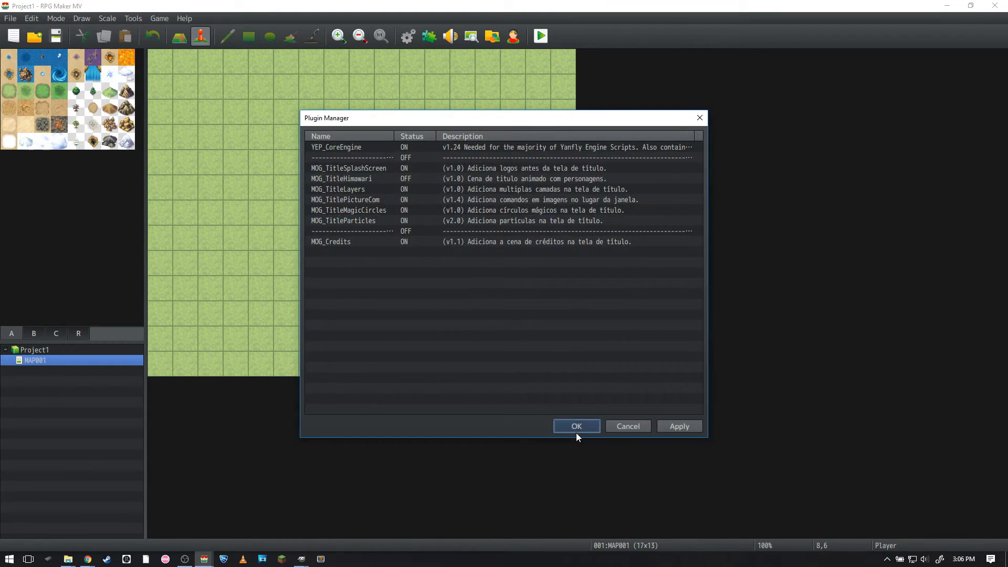
# Save the plugin list again and run another playtest of the title screen.
pyautogui.click(577, 429)
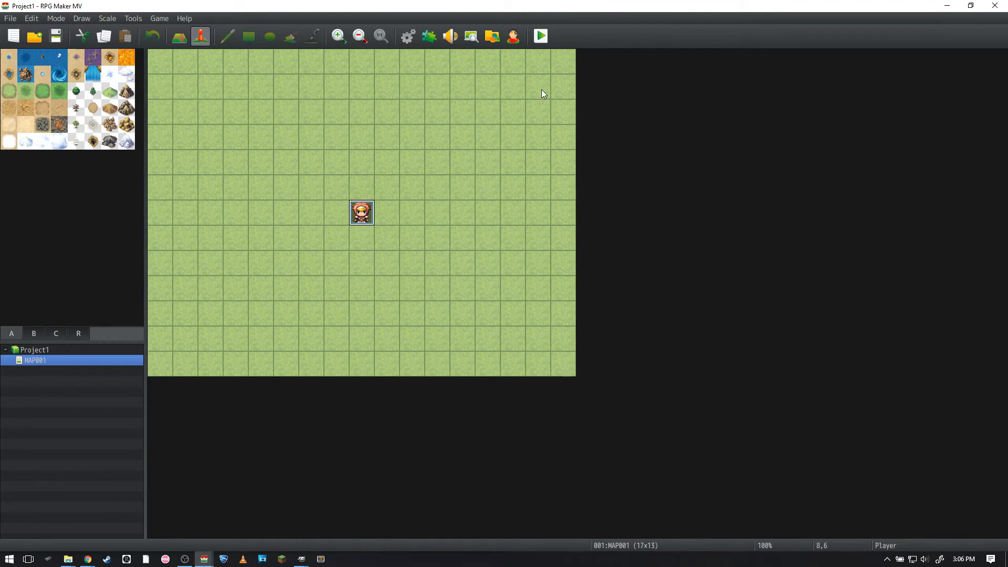
pyautogui.click(542, 36)
pyautogui.press('Return')
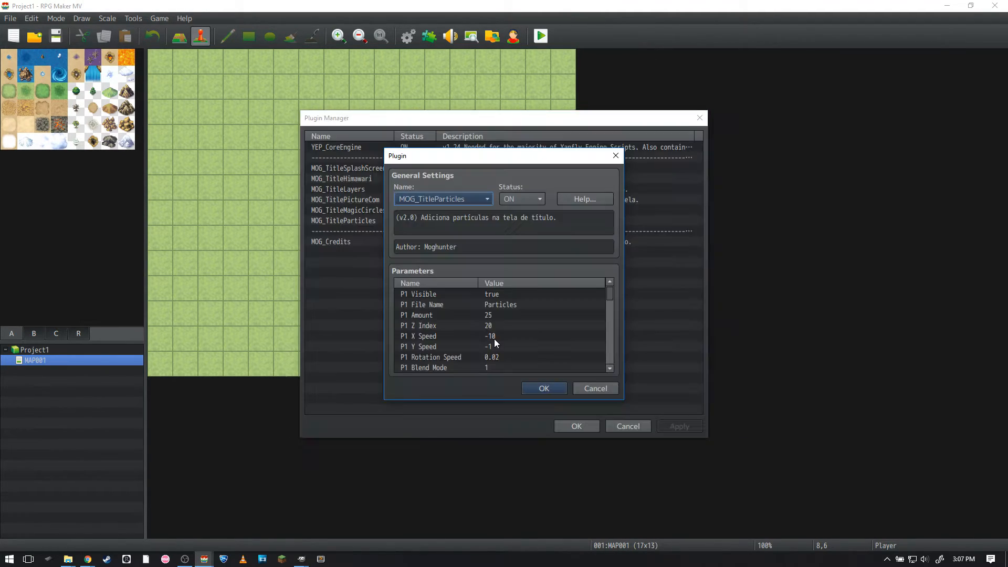
# Set P1 Anchor of MOG_TitleParticles to 0.
pyautogui.scroll(-2, 494, 340)
pyautogui.doubleClick(494, 347)
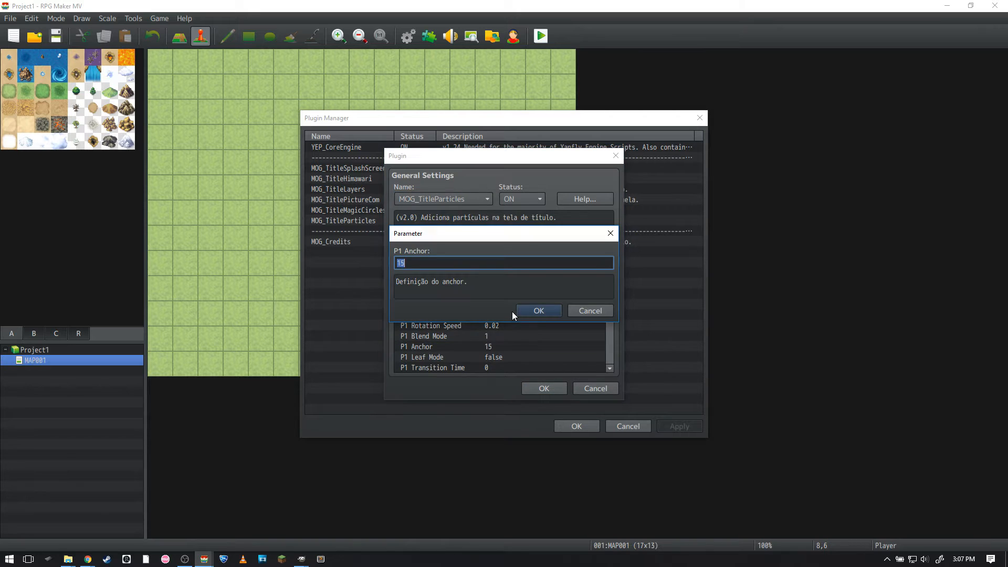
pyautogui.write('0')
pyautogui.click(525, 311)
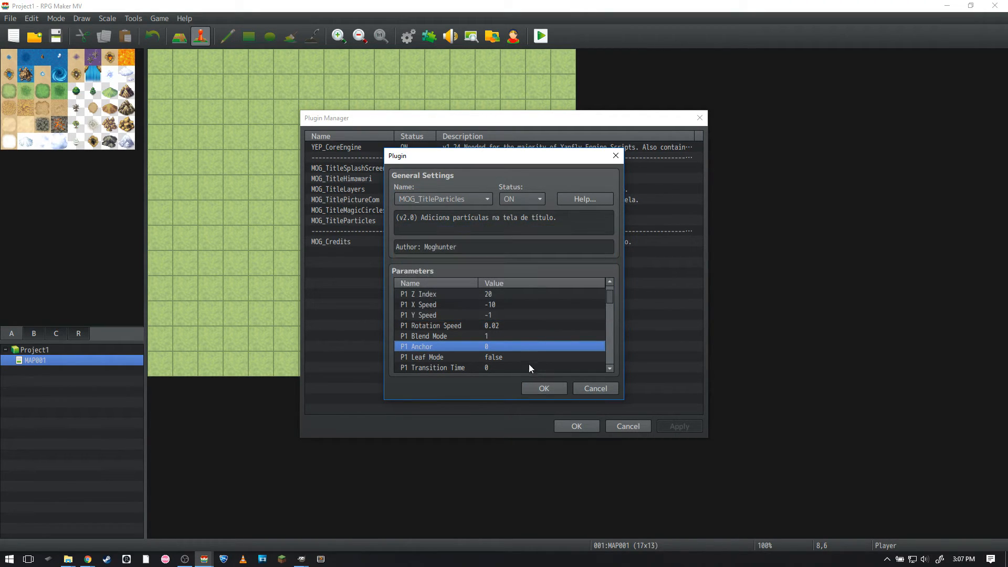
# Review P1 Leaf Mode and P1 Transition Time, and look through the P2 and P3 particle parameters.
pyautogui.scroll(-2, 511, 344)
pyautogui.click(493, 337)
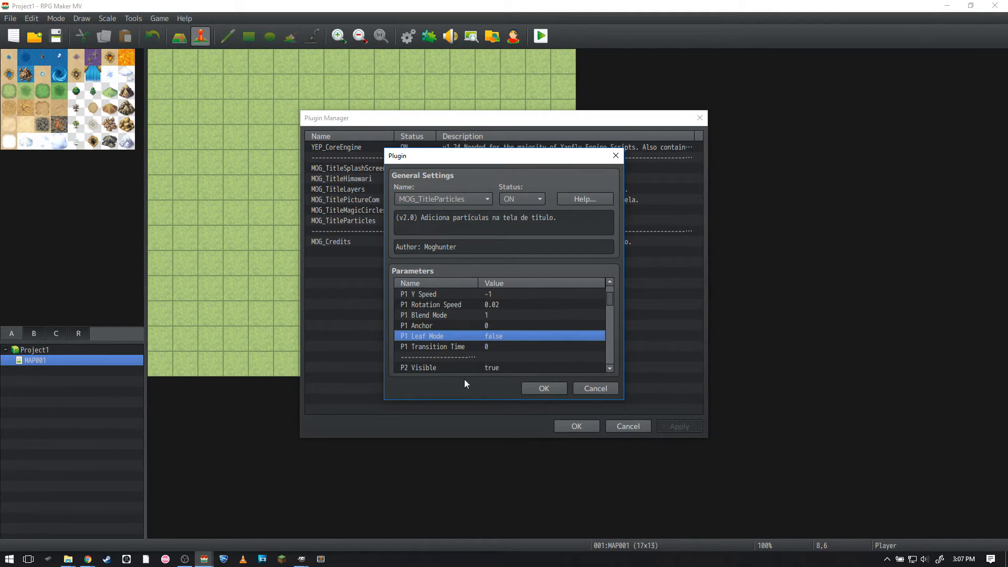
pyautogui.scroll(2, 486, 347)
pyautogui.scroll(-7, 506, 318)
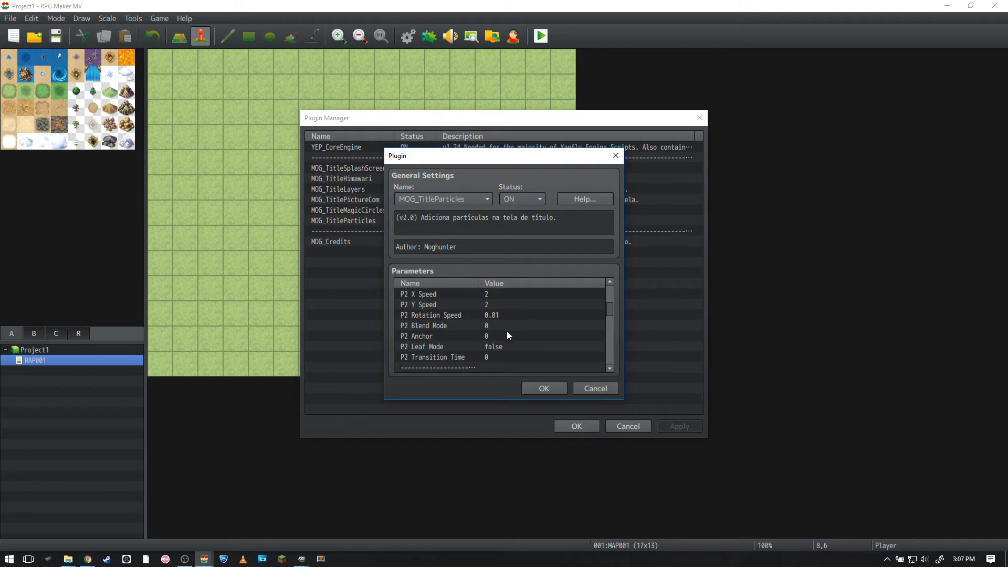
pyautogui.scroll(-4, 503, 330)
pyautogui.scroll(5, 502, 327)
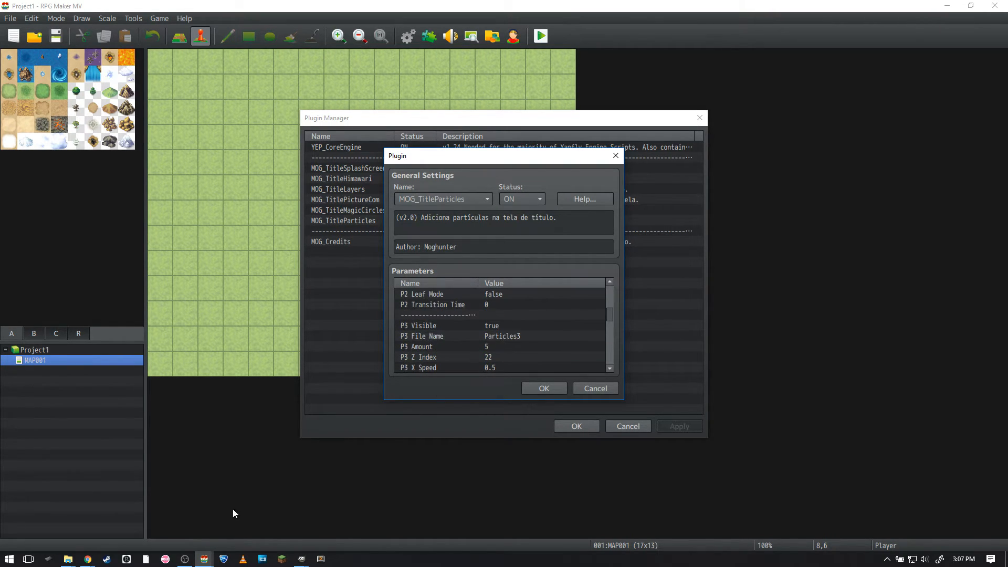
# Switch to the titles2 folder in File Explorer and open the Particles3 leaf image in GIMP.
pyautogui.click(72, 560)
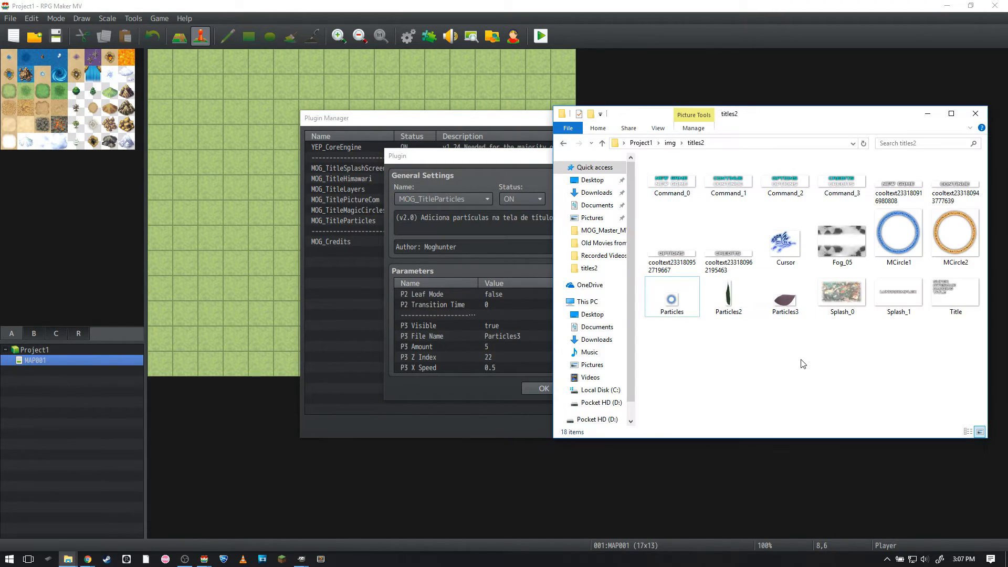
pyautogui.click(757, 378)
pyautogui.click(781, 339)
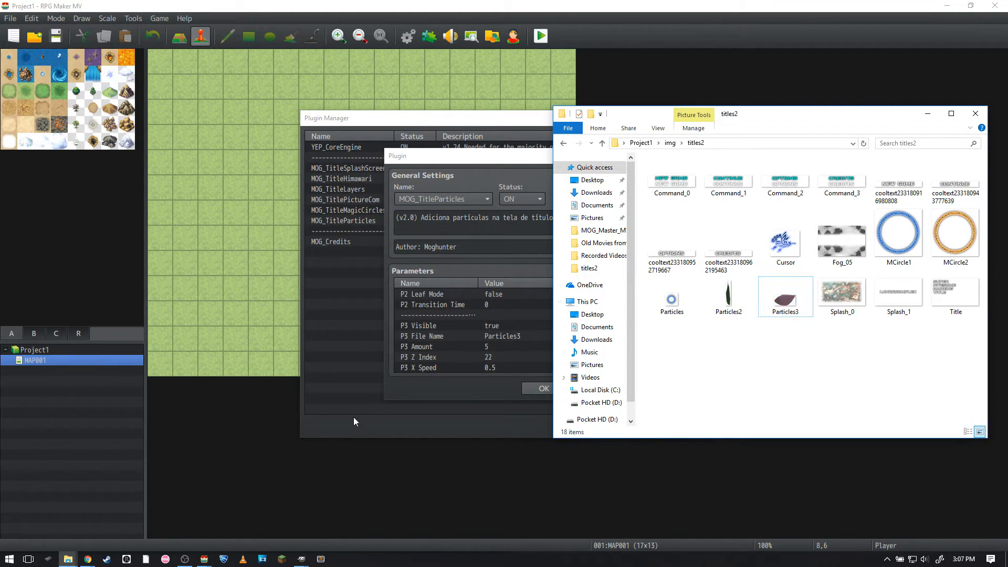
pyautogui.rightClick(769, 308)
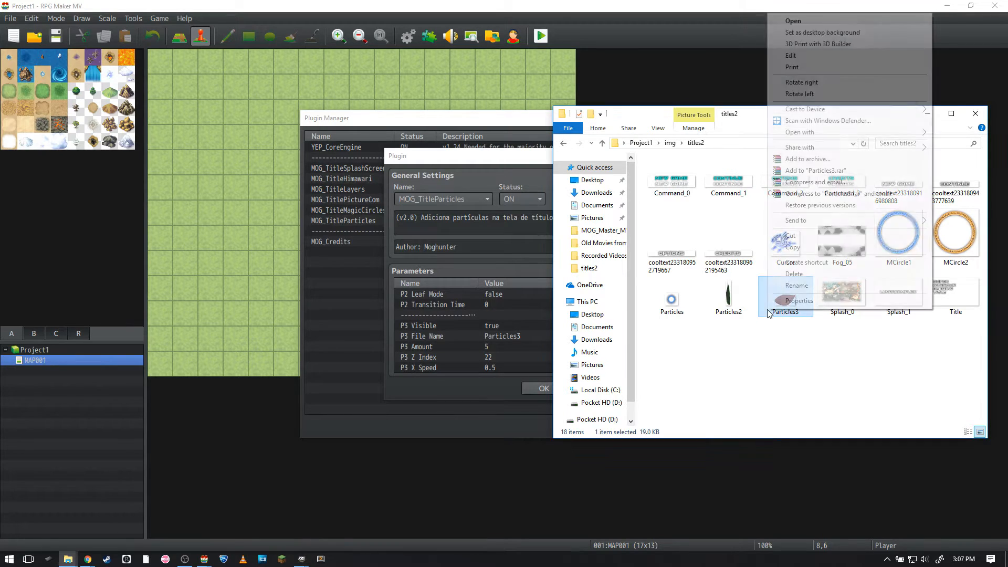
pyautogui.moveTo(804, 133)
pyautogui.click(675, 135)
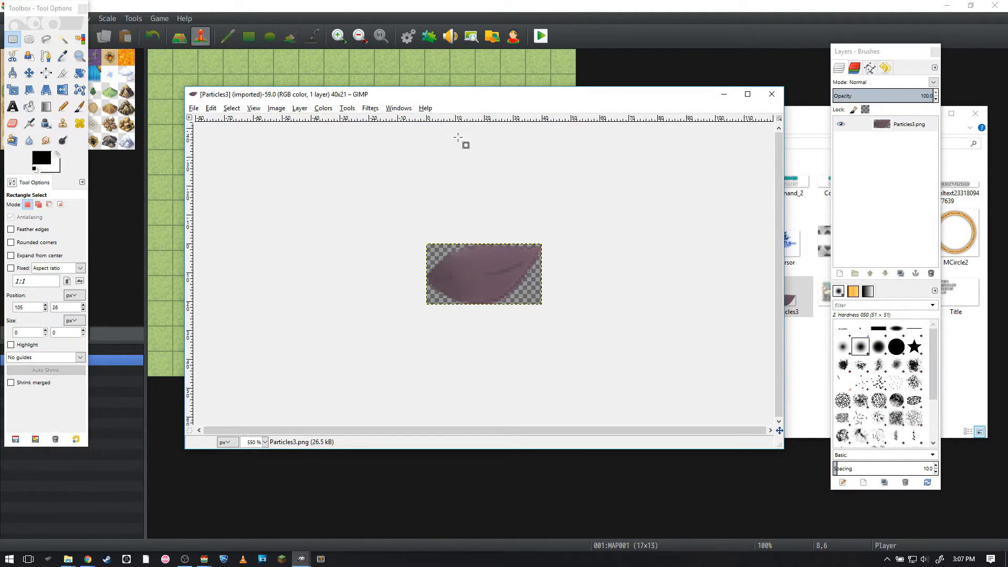
# Create a new 80 × 42 px image and copy the leaf from the Particles3 image.
pyautogui.click(448, 292)
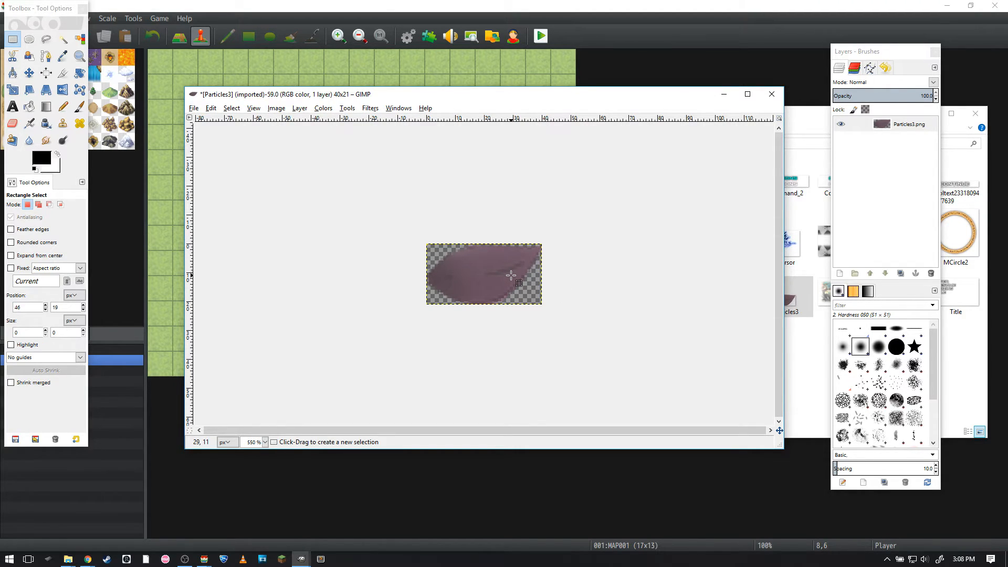
pyautogui.hotkey('ctrl', 'n')
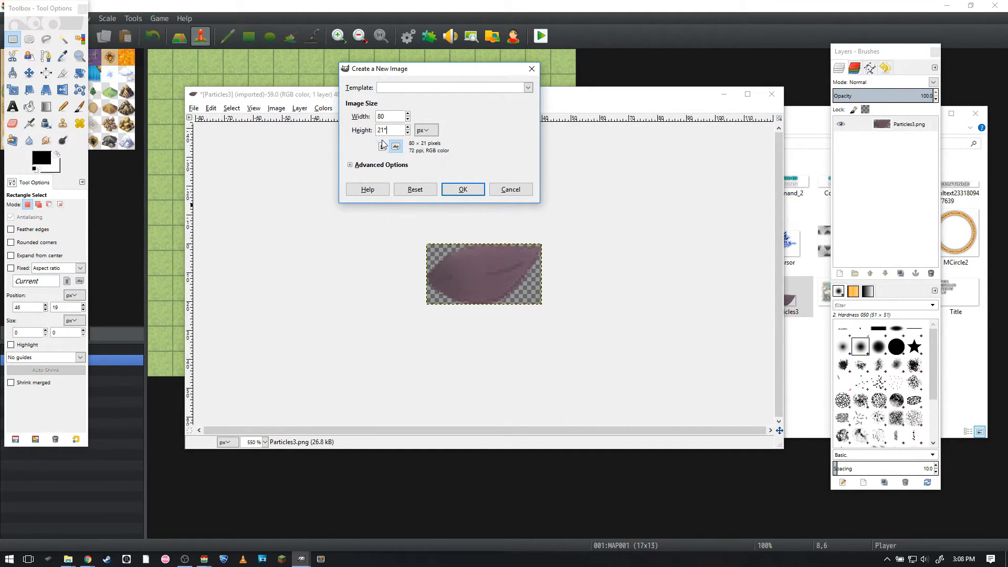
pyautogui.click(455, 189)
pyautogui.click(466, 275)
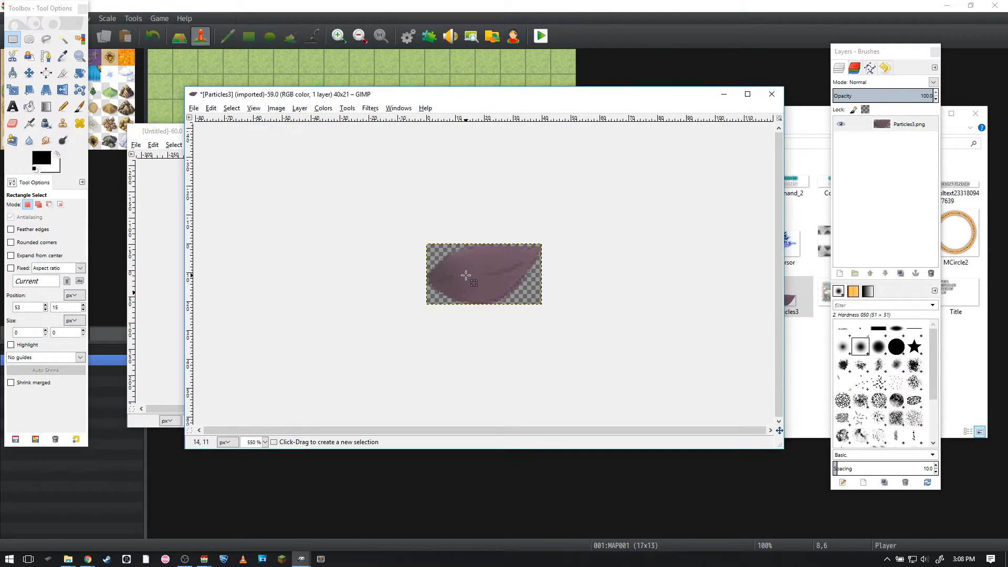
pyautogui.hotkey('ctrl', 'c')
# Make the new image's white background transparent with Color to Alpha.
pyautogui.click(173, 225)
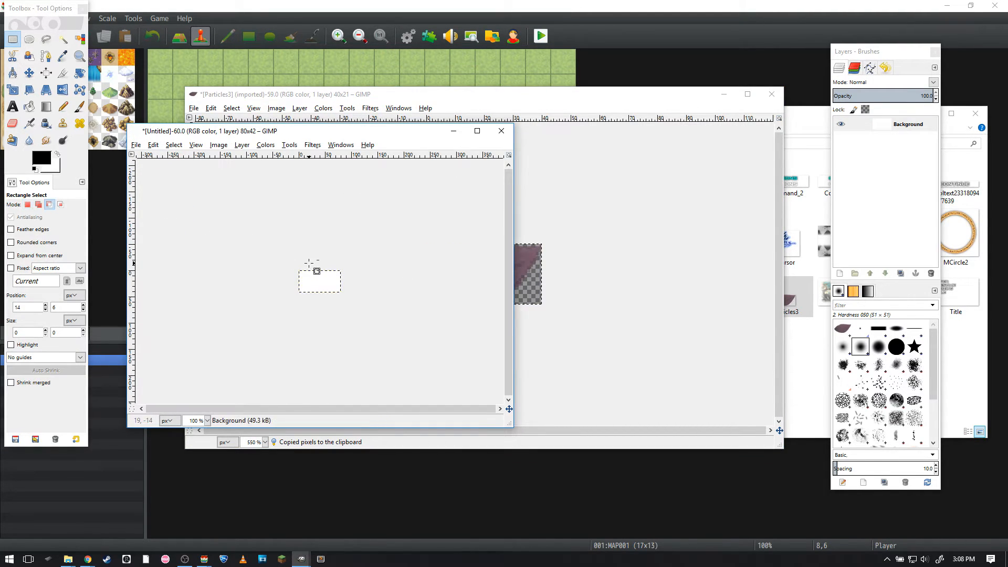
pyautogui.rightClick(309, 283)
pyautogui.moveTo(350, 352)
pyautogui.click(444, 511)
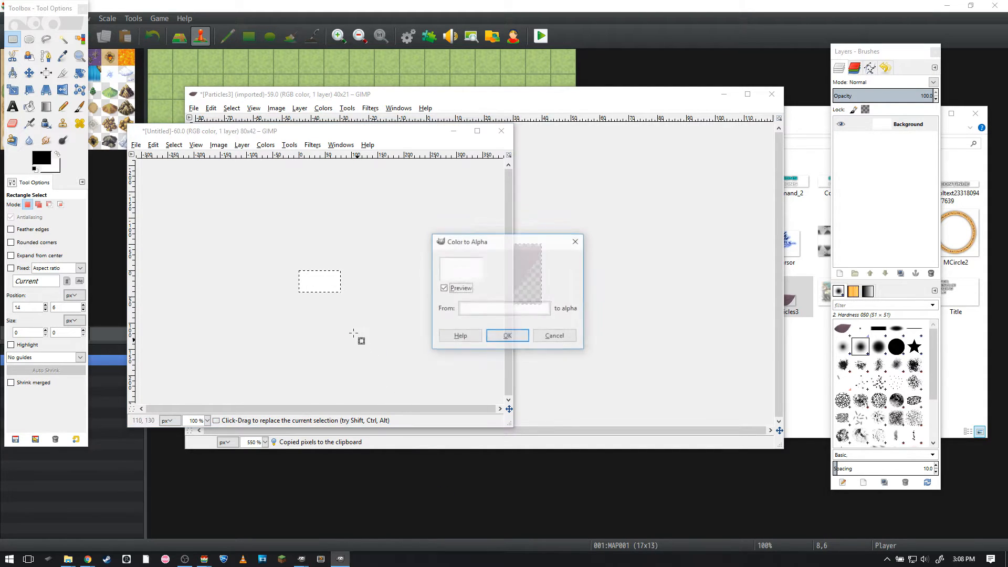
pyautogui.click(506, 338)
# Paste the leaf into the new image and scale it up to fill the 80 × 42 px canvas.
pyautogui.hotkey('ctrl', 'v')
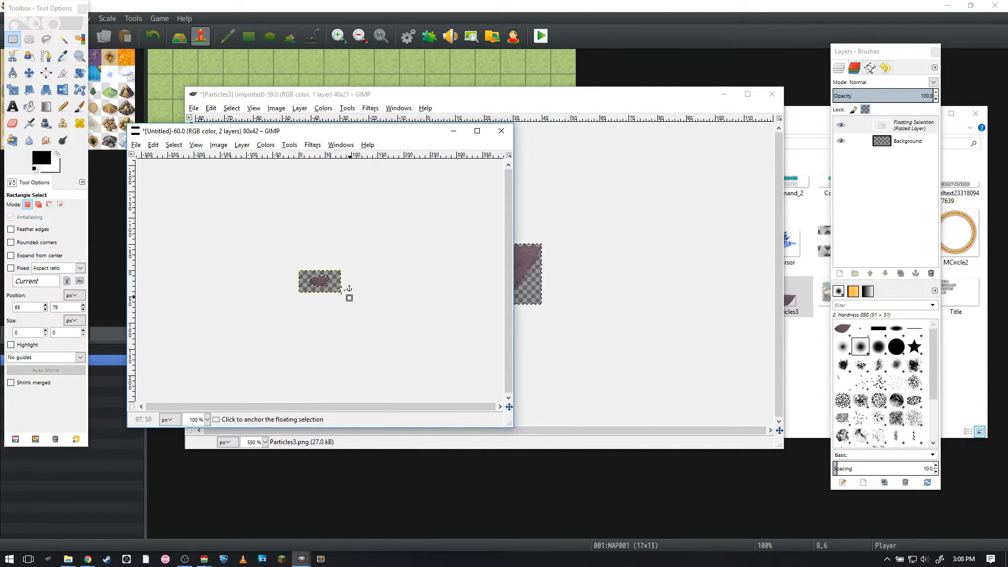
pyautogui.keyDown('ctrl'); pyautogui.scroll(4, 315, 276); pyautogui.keyUp('ctrl')
pyautogui.moveTo(360, 260); pyautogui.dragTo(335, 274, button='middle')
pyautogui.hotkey('shift', 't')
pyautogui.click(336, 275)
pyautogui.click(196, 145)
pyautogui.click(215, 331)
pyautogui.moveTo(284, 263); pyautogui.dragTo(247, 245)
pyautogui.moveTo(362, 311); pyautogui.dragTo(412, 331)
pyautogui.press('Return')
# Colorize the pasted leaf green with hue 105, saturation 49 and lightness 13.
pyautogui.rightClick(319, 302)
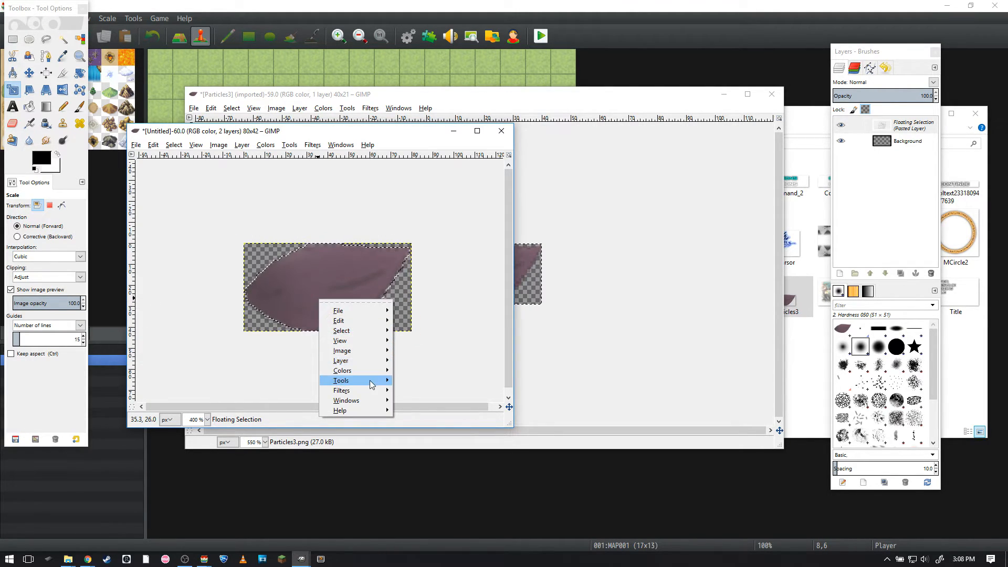
pyautogui.moveTo(373, 370)
pyautogui.click(421, 349)
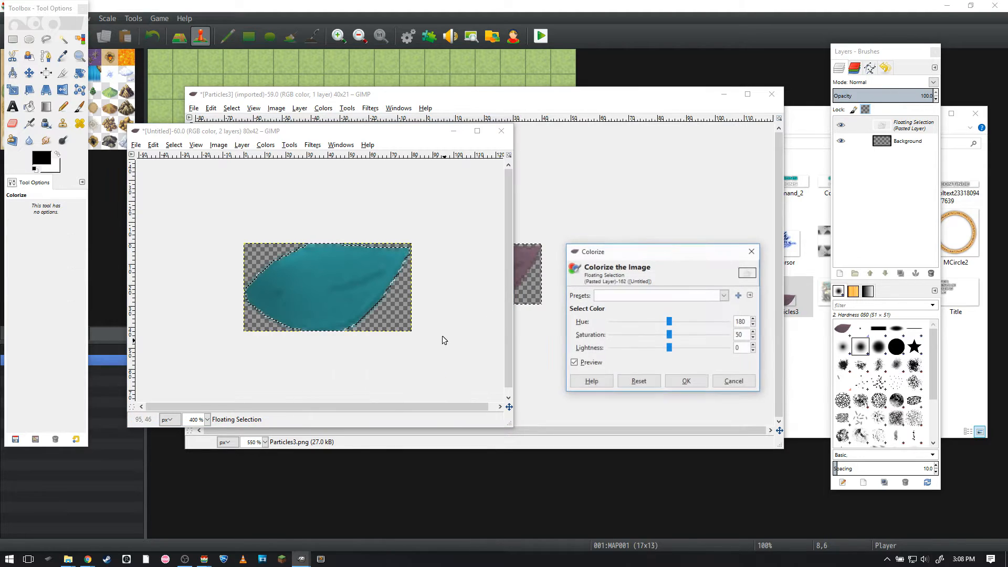
pyautogui.moveTo(678, 322); pyautogui.dragTo(648, 327)
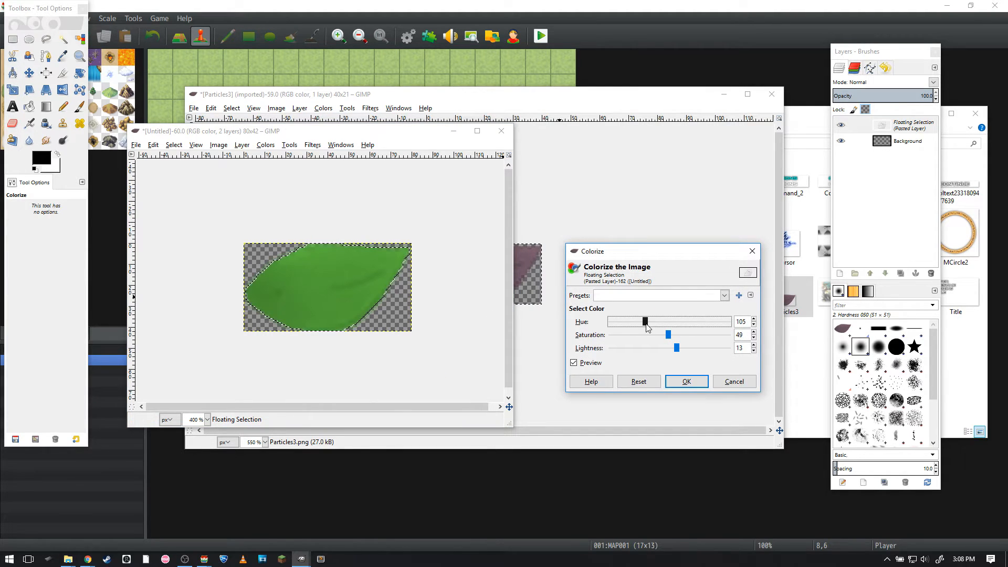
pyautogui.click(688, 382)
# Export the green leaf to the titles2 folder as Particles3.png, replacing the existing file.
pyautogui.hotkey('ctrl', 'shift', 'e')
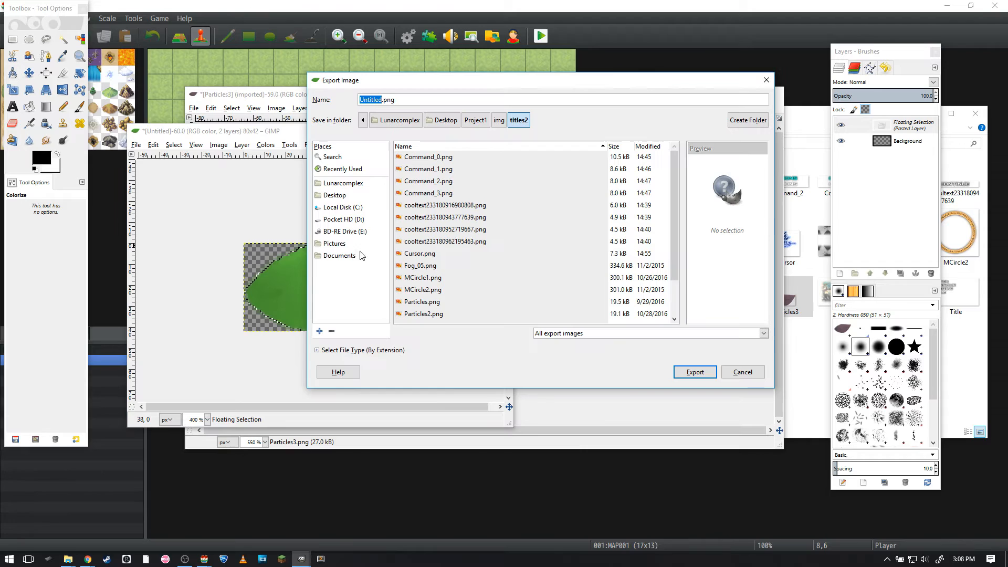
pyautogui.click(444, 312)
pyautogui.scroll(-2, 446, 299)
pyautogui.click(439, 284)
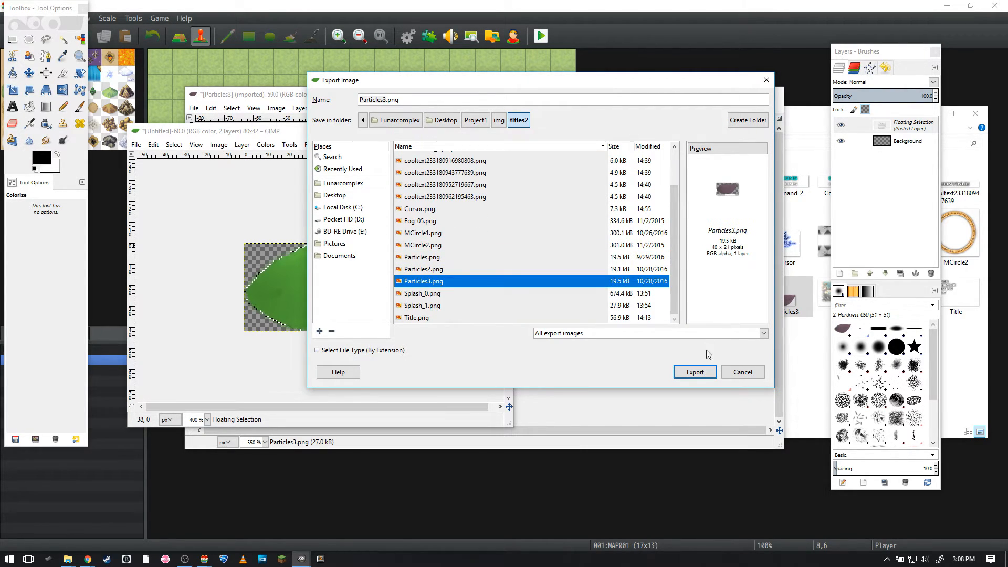
pyautogui.click(695, 371)
pyautogui.click(558, 282)
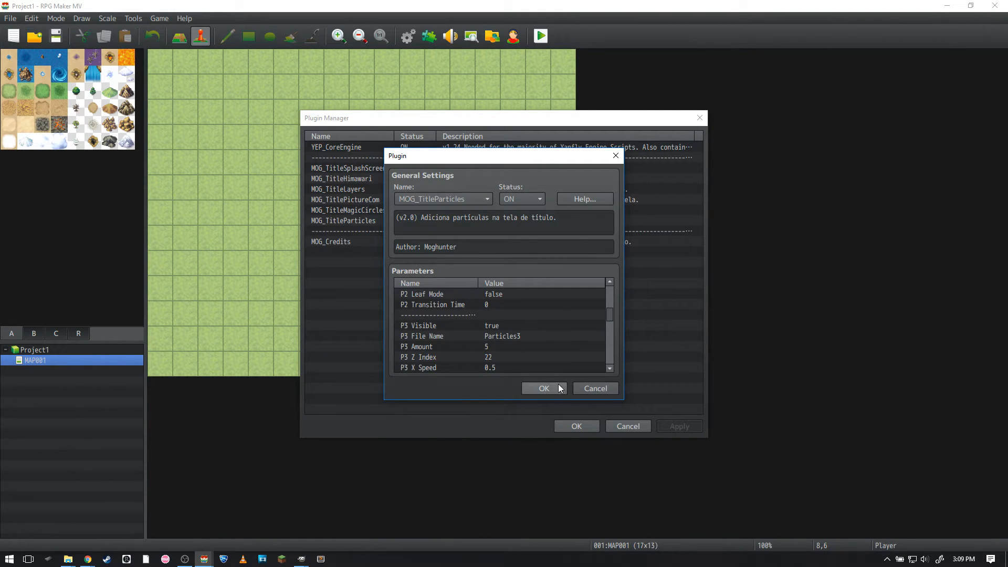
# Save the plugin settings in RPG Maker MV and playtest the title screen with the green leaf particles.
pyautogui.click(559, 388)
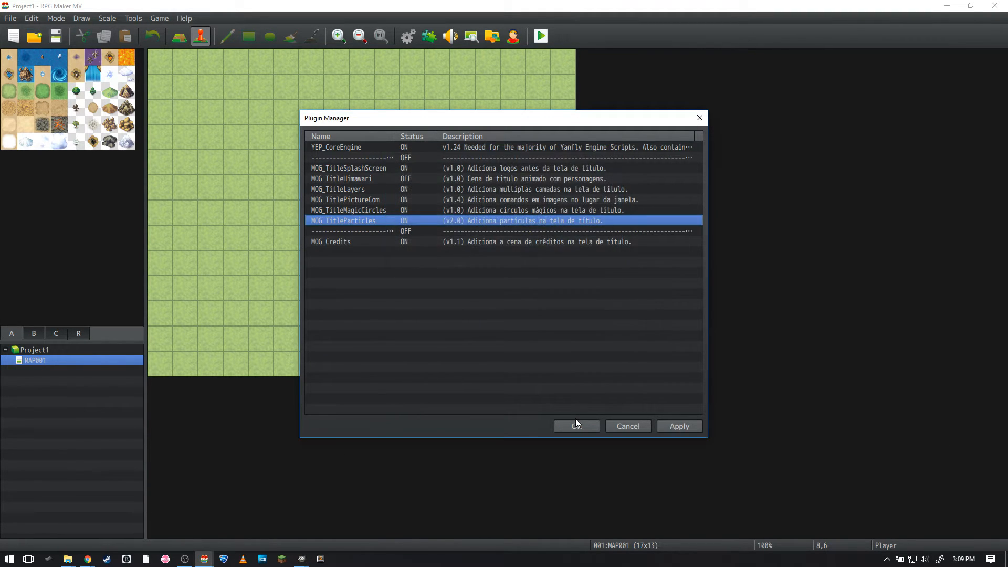
pyautogui.click(576, 426)
pyautogui.click(547, 44)
pyautogui.press('Return')
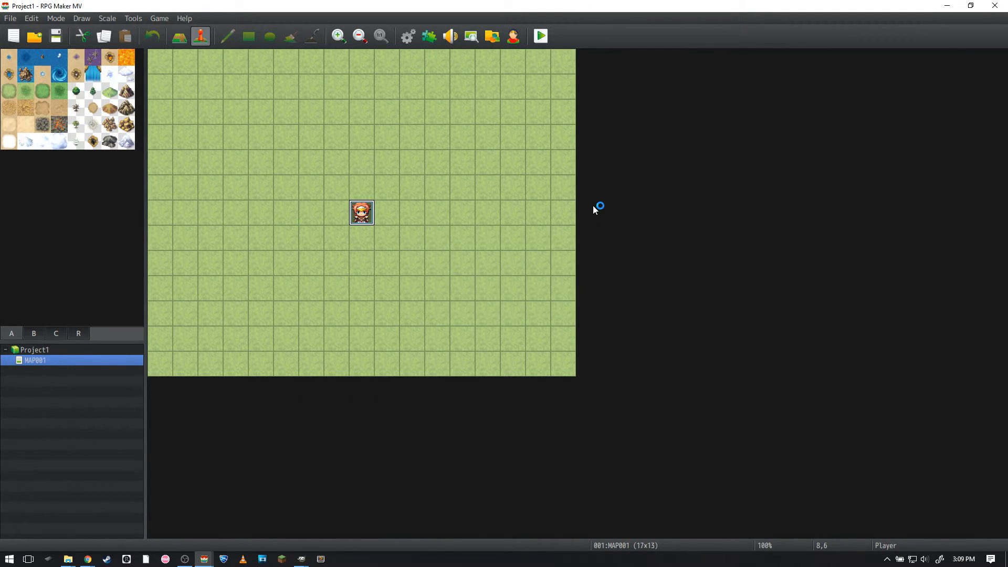
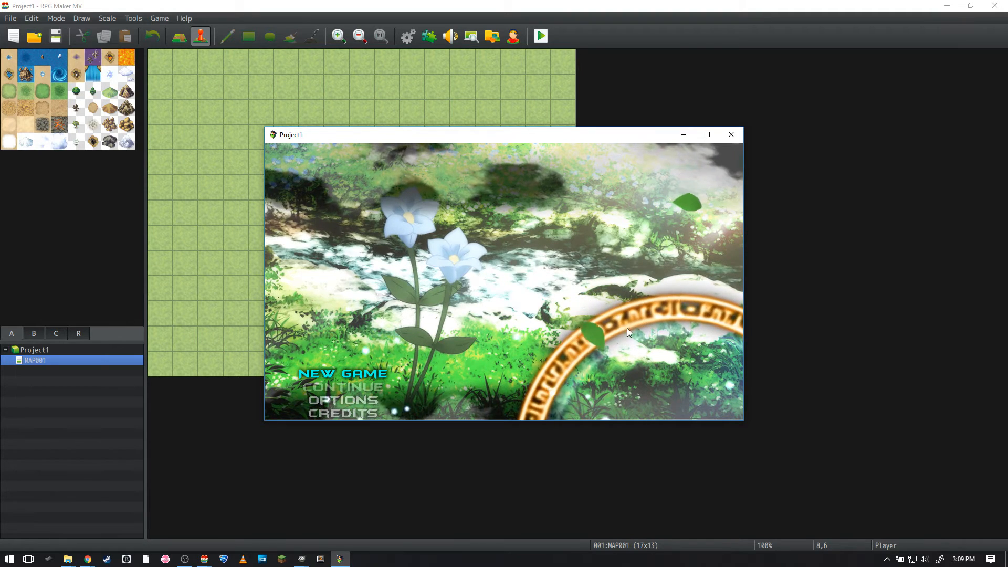
# Close the playtest and set P3 Anchor to 2 in the MOG_TitleParticles plugin settings.
pyautogui.click(731, 135)
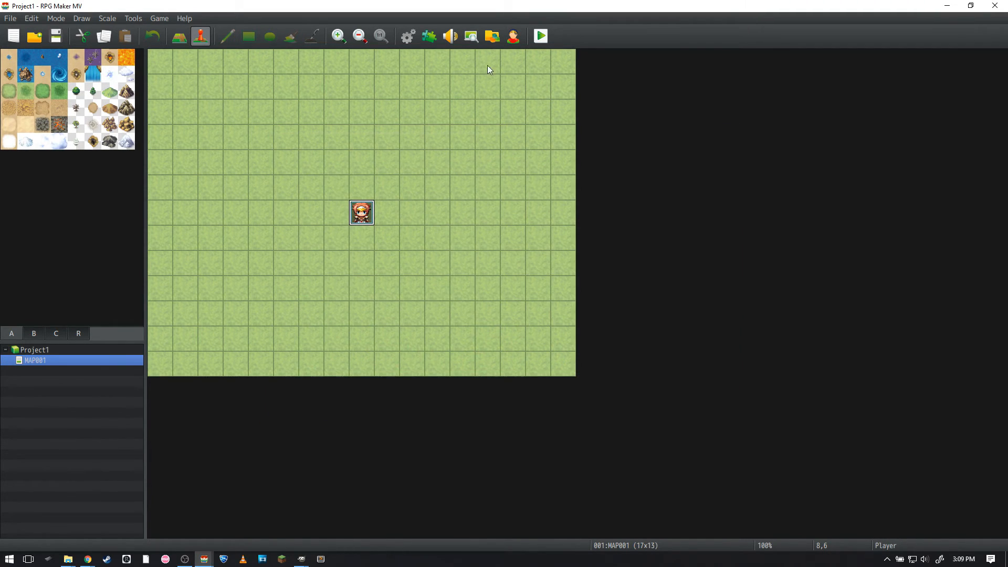
pyautogui.click(436, 35)
pyautogui.doubleClick(376, 220)
pyautogui.scroll(-3, 462, 335)
pyautogui.scroll(-6, 463, 337)
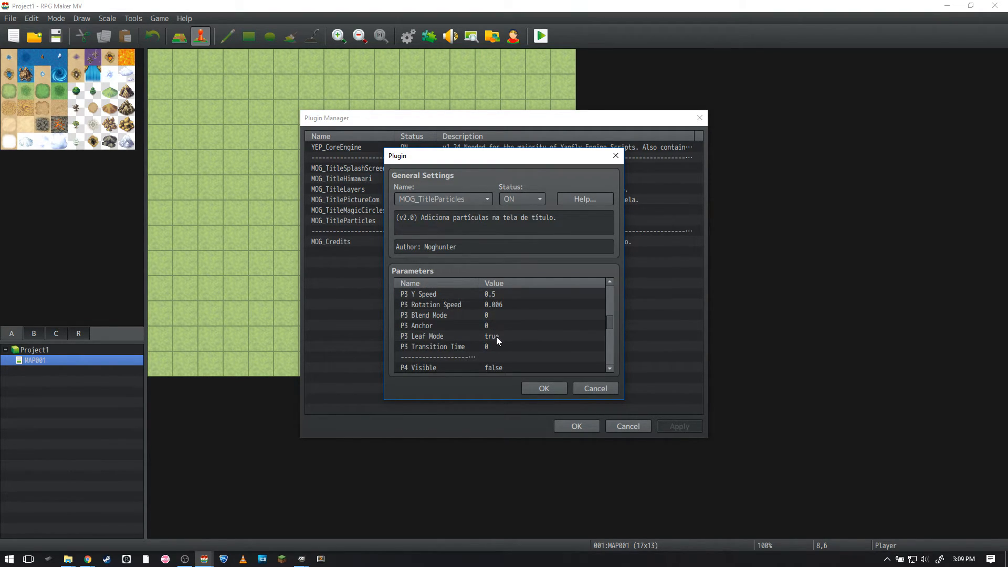
pyautogui.click(457, 347)
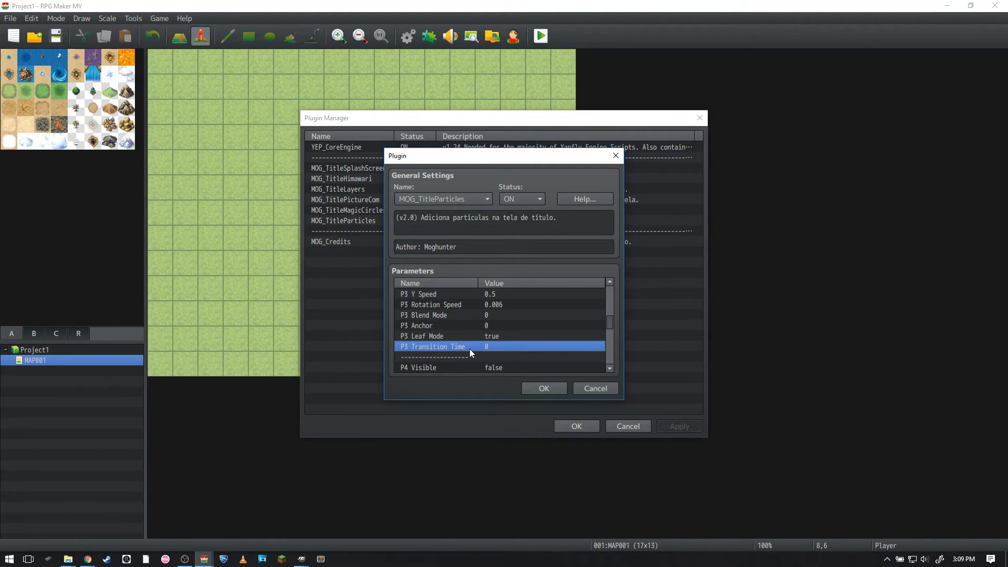
pyautogui.doubleClick(503, 324)
pyautogui.click(544, 310)
# Confirm the particle plugin settings, save the project and playtest the title screen.
pyautogui.click(544, 388)
pyautogui.press('Return')
pyautogui.click(542, 38)
pyautogui.press('Return')
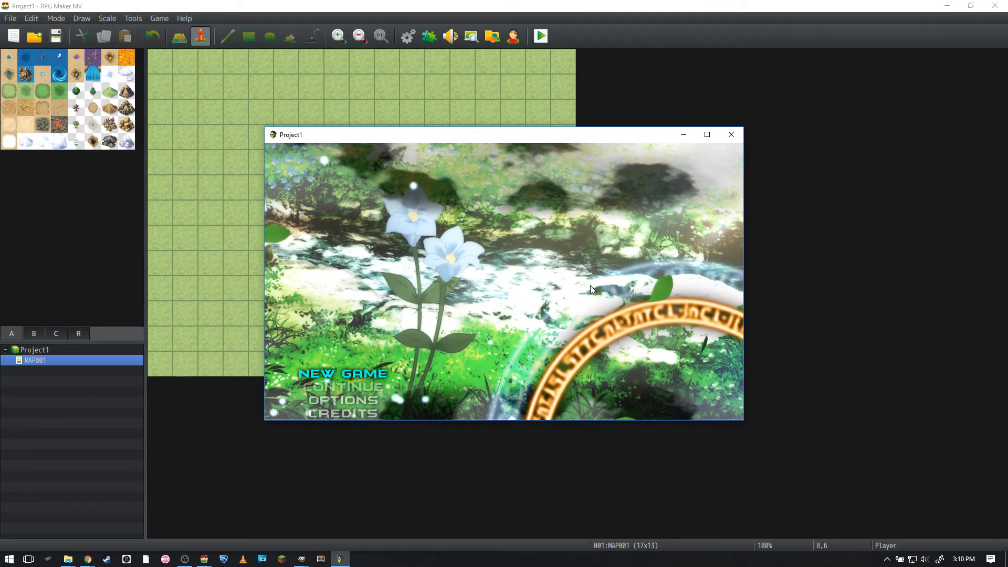
# Close the playtest and set P3 Anchor back to 0 in the MOG_TitleParticles plugin settings.
pyautogui.click(731, 134)
pyautogui.click(428, 35)
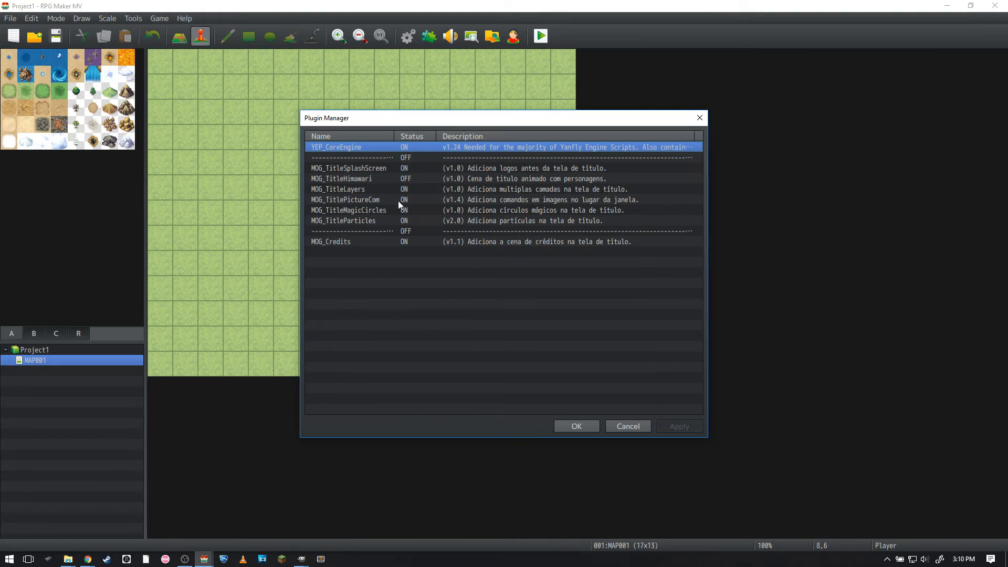
pyautogui.doubleClick(379, 219)
pyautogui.scroll(-5, 485, 294)
pyautogui.doubleClick(494, 325)
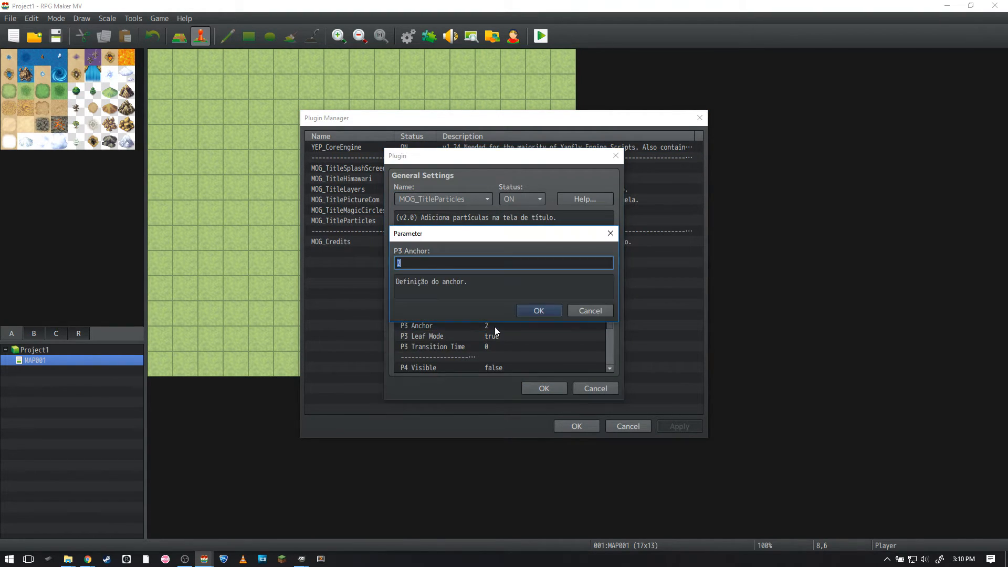
pyautogui.write('0')
pyautogui.press('Return')
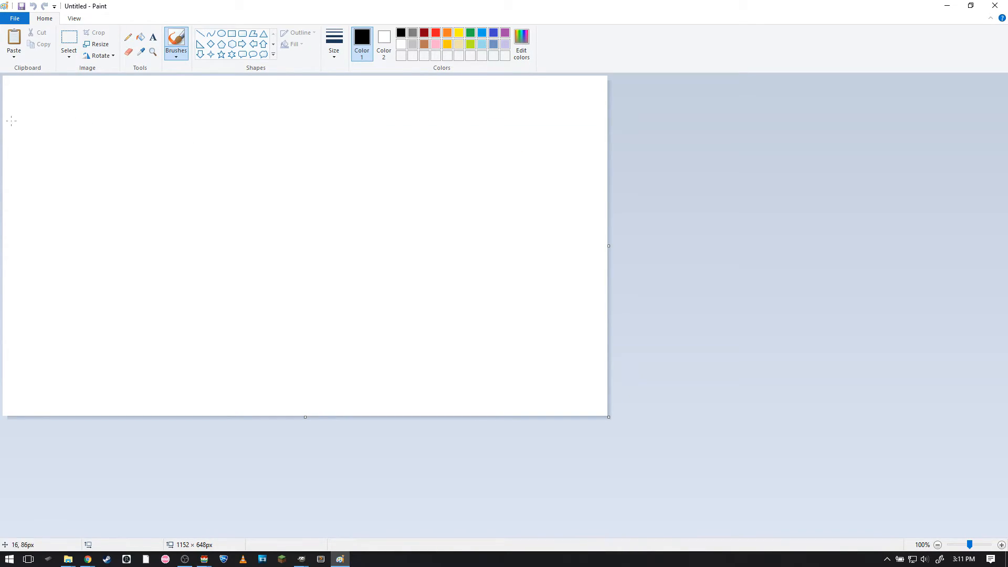
# Brush the handwritten coordinates "5, 5" in the upper-left corner of a blank Paint canvas.
pyautogui.moveTo(45, 120); pyautogui.dragTo(17, 131)
pyautogui.moveTo(37, 89); pyautogui.dragTo(50, 90)
pyautogui.moveTo(97, 90); pyautogui.dragTo(59, 135)
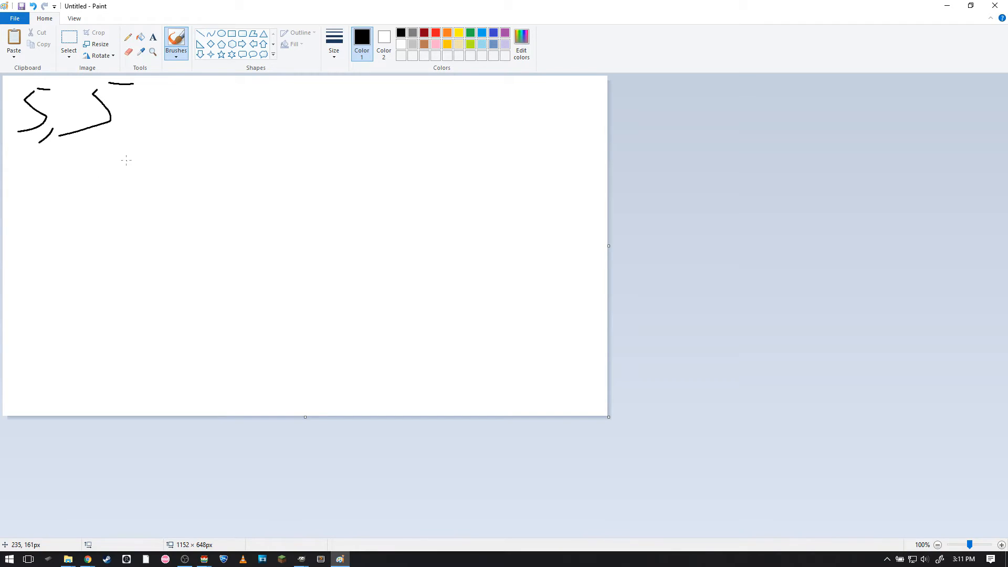
# Brush a long diagonal line, undo it, and draw two parallel diagonal lines instead.
pyautogui.moveTo(289, 268); pyautogui.dragTo(395, 328)
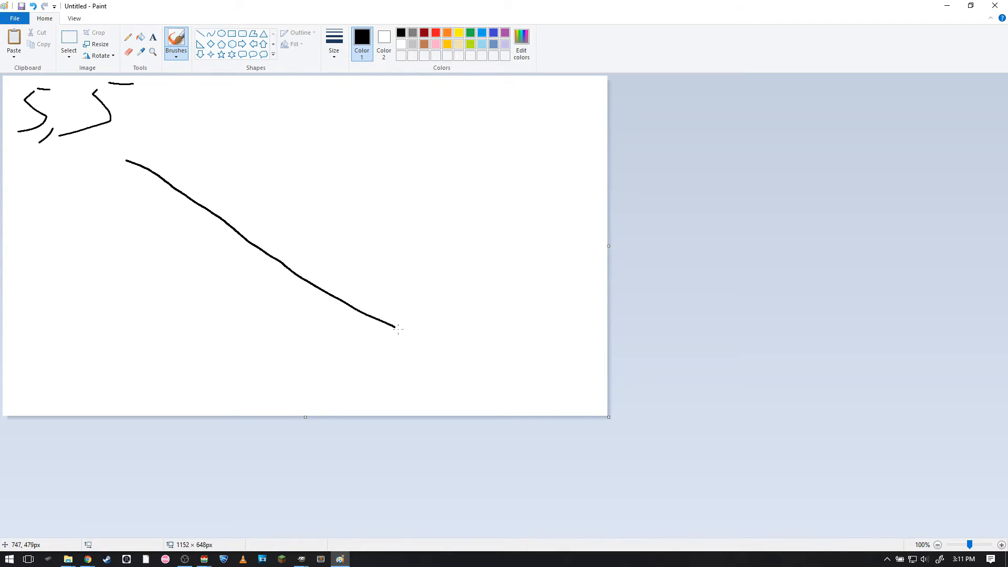
pyautogui.moveTo(460, 364); pyautogui.dragTo(471, 371)
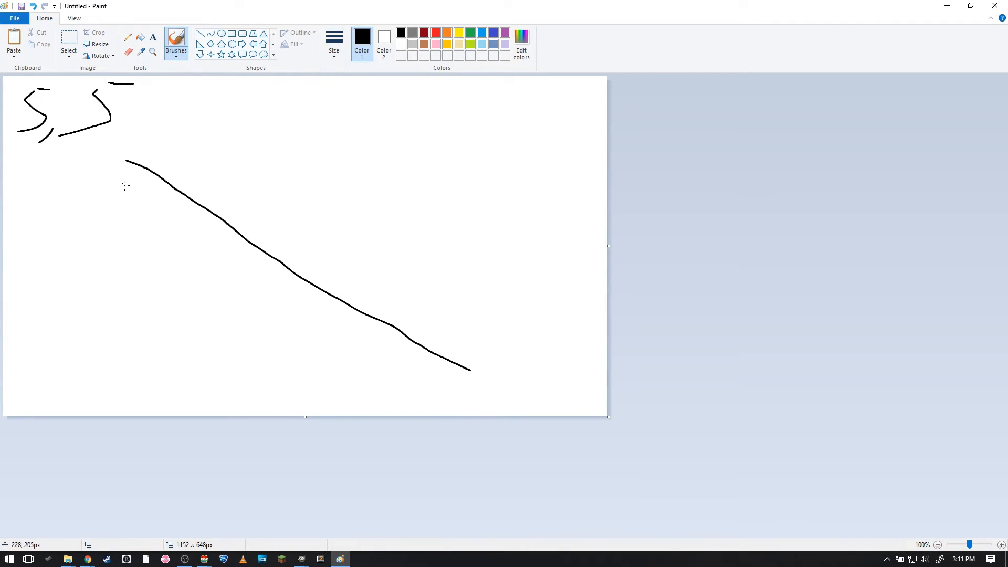
pyautogui.hotkey('ctrl', 'z')
pyautogui.moveTo(168, 170); pyautogui.dragTo(413, 403)
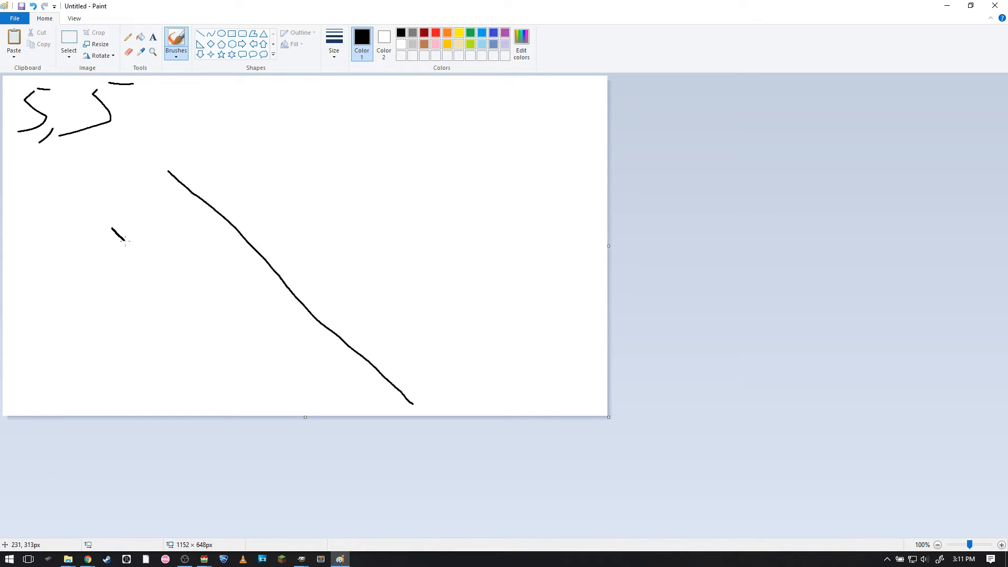
pyautogui.moveTo(184, 295); pyautogui.dragTo(246, 366)
pyautogui.moveTo(296, 409); pyautogui.dragTo(300, 414)
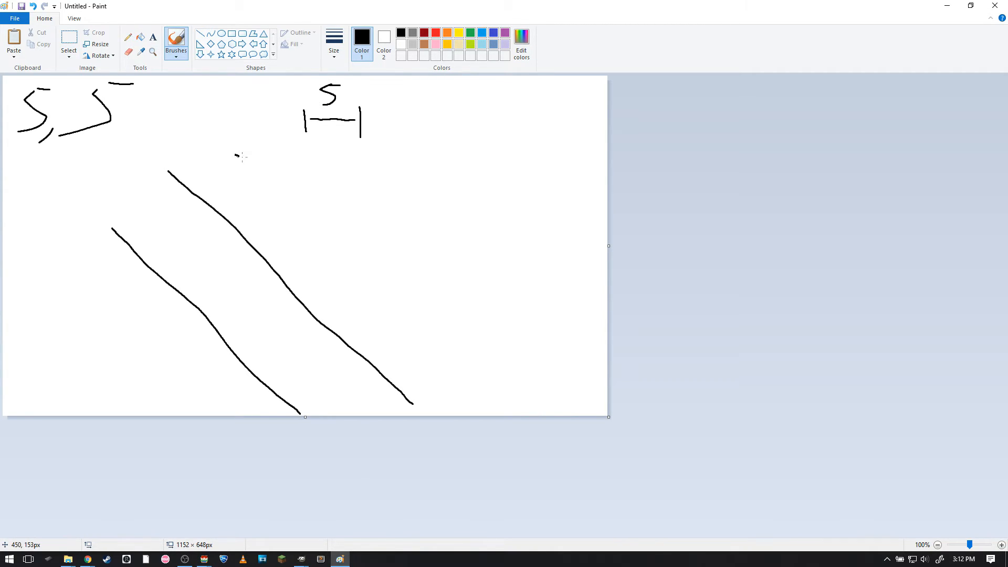
# Draw a third parallel diagonal line to the upper right of the other two, undoing the first attempt.
pyautogui.moveTo(321, 219); pyautogui.dragTo(397, 295)
pyautogui.hotkey('ctrl', 'z')
pyautogui.moveTo(343, 274); pyautogui.dragTo(414, 334)
pyautogui.moveTo(468, 385); pyautogui.dragTo(478, 394)
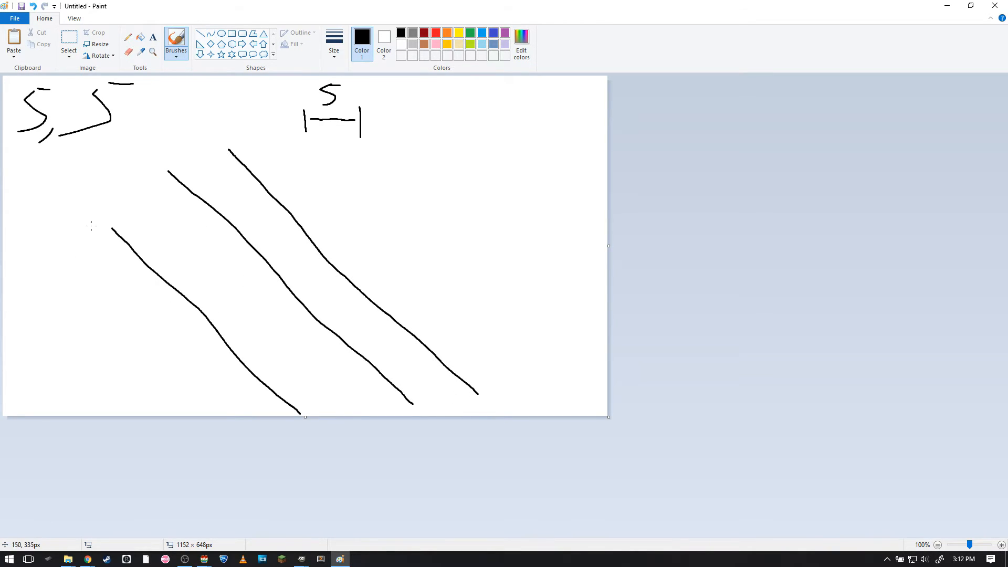
# Sketch anchor points and offset marks along the third line and a looping spiral path beside it.
pyautogui.moveTo(144, 309)
pyautogui.mouseDown()
pyautogui.moveTo(146, 270)
pyautogui.moveTo(191, 288)
pyautogui.mouseUp()
pyautogui.hotkey('ctrl', 'z')
pyautogui.moveTo(274, 204); pyautogui.dragTo(278, 205)
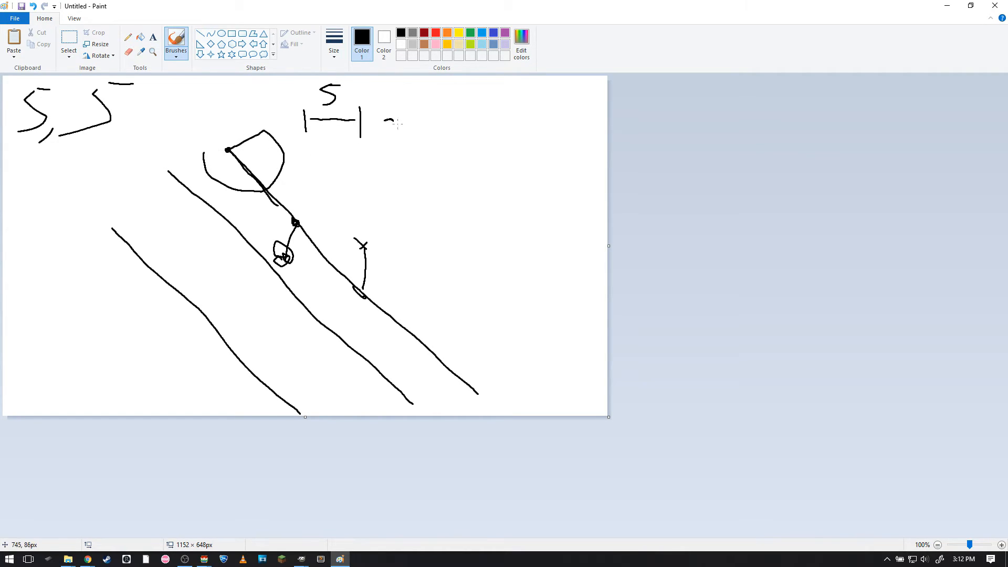
pyautogui.moveTo(375, 168); pyautogui.dragTo(463, 190)
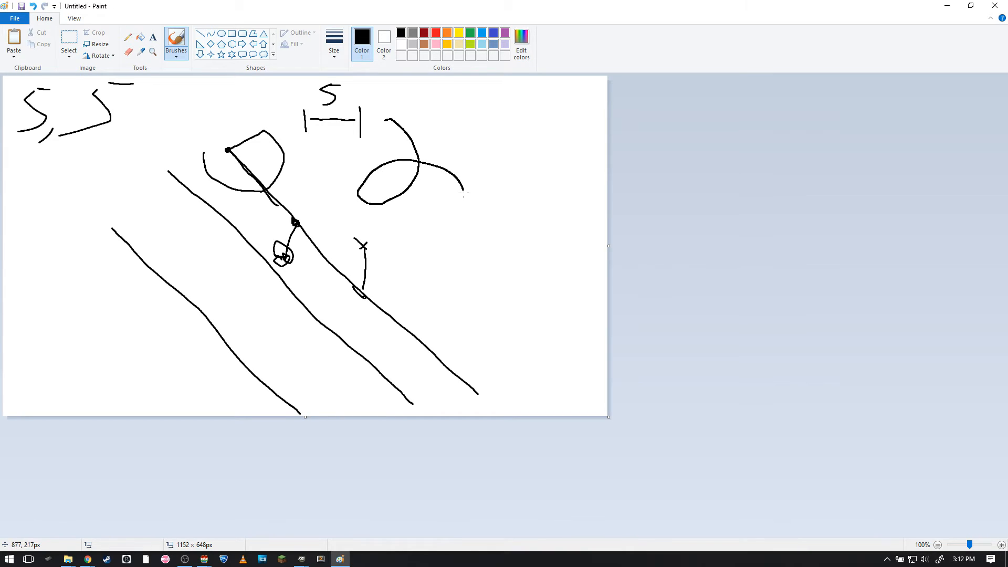
pyautogui.moveTo(413, 229)
pyautogui.mouseDown()
pyautogui.moveTo(489, 198)
pyautogui.moveTo(491, 236)
pyautogui.moveTo(535, 275)
pyautogui.mouseUp()
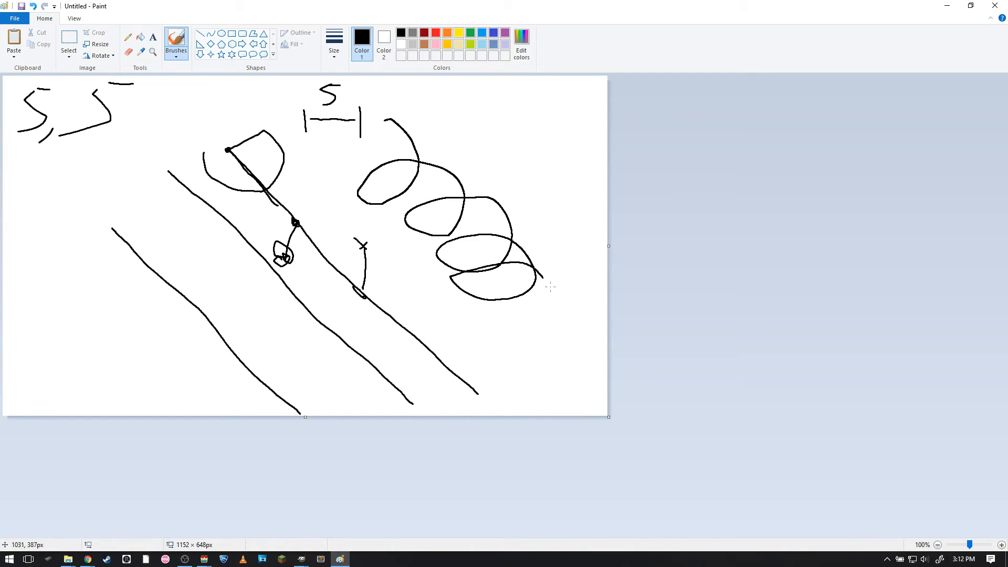
# Undo the looping spiral and close the Paint sketch without saving it.
pyautogui.hotkey('ctrl', 'z')
pyautogui.click(351, 239)
pyautogui.click(995, 5)
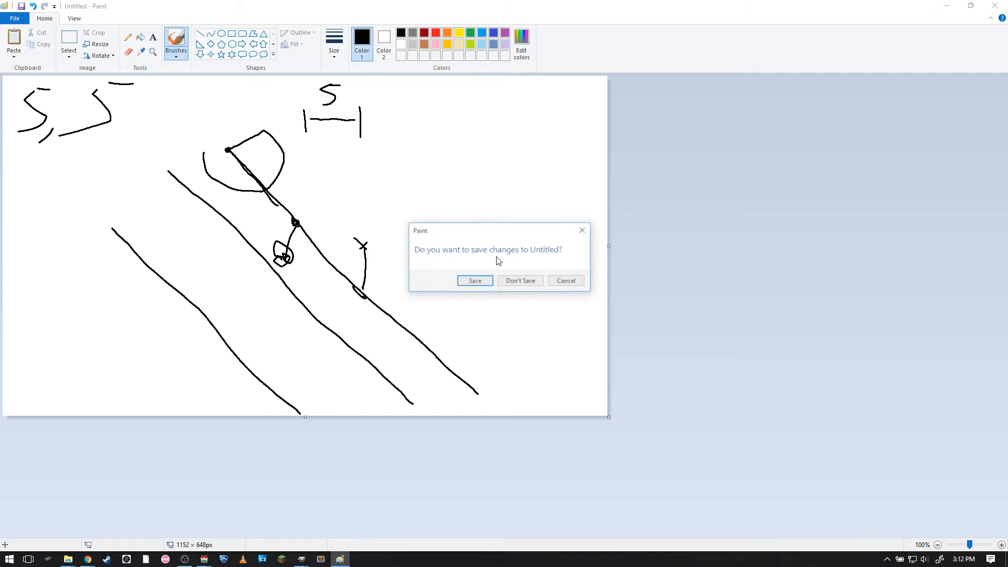
pyautogui.click(517, 281)
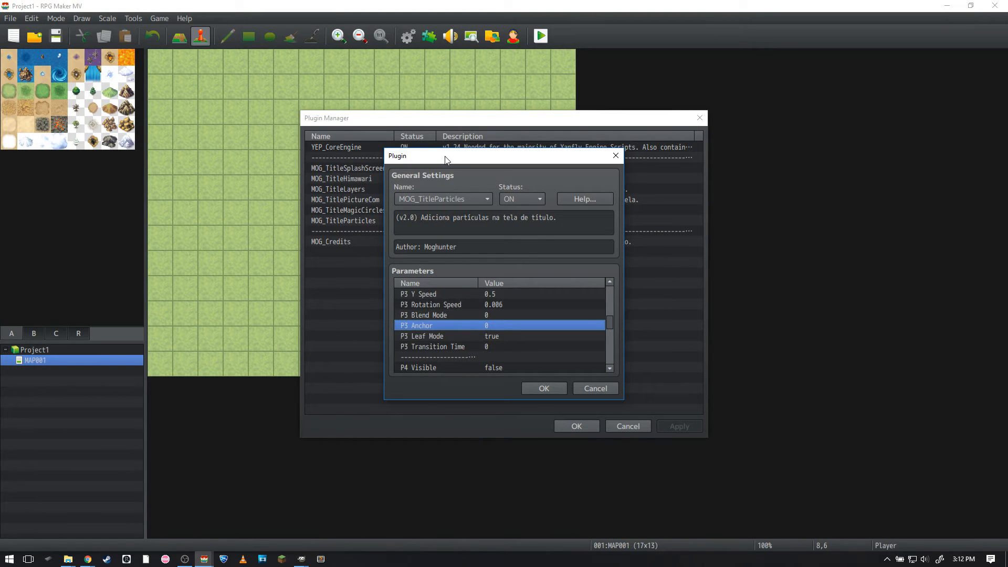
# Set a P3 particle parameter to 1 in the MOG_TitleParticles plugin settings.
pyautogui.scroll(1, 500, 309)
pyautogui.doubleClick(502, 345)
pyautogui.write('1')
pyautogui.click(527, 314)
# Apply the changed particle parameter, save the project and playtest the title screen again.
pyautogui.click(545, 388)
pyautogui.click(577, 426)
pyautogui.click(541, 35)
pyautogui.press('Return')
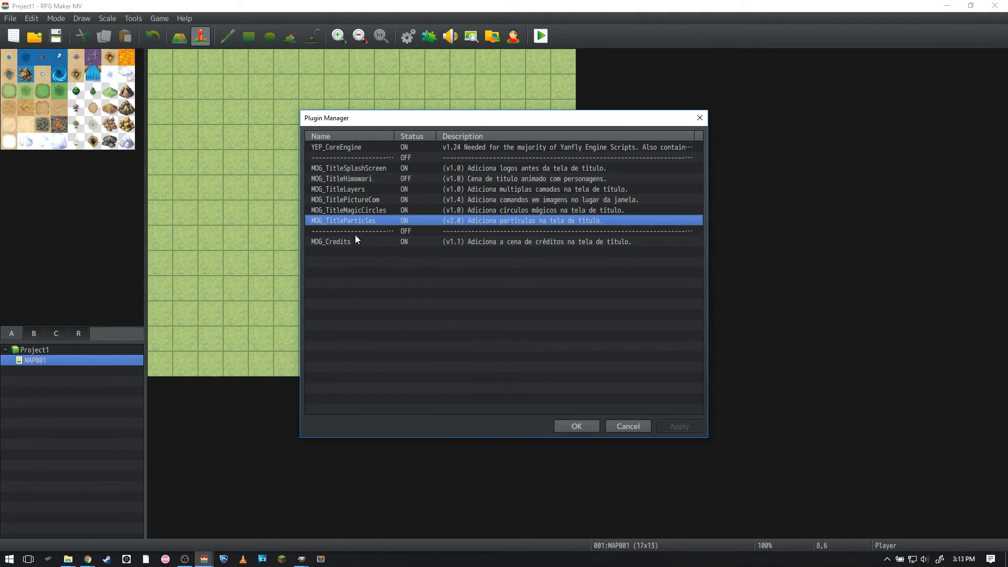
# Check the MOG_Credits plugin parameters and open the project's img\system folder in File Explorer.
pyautogui.doubleClick(363, 240)
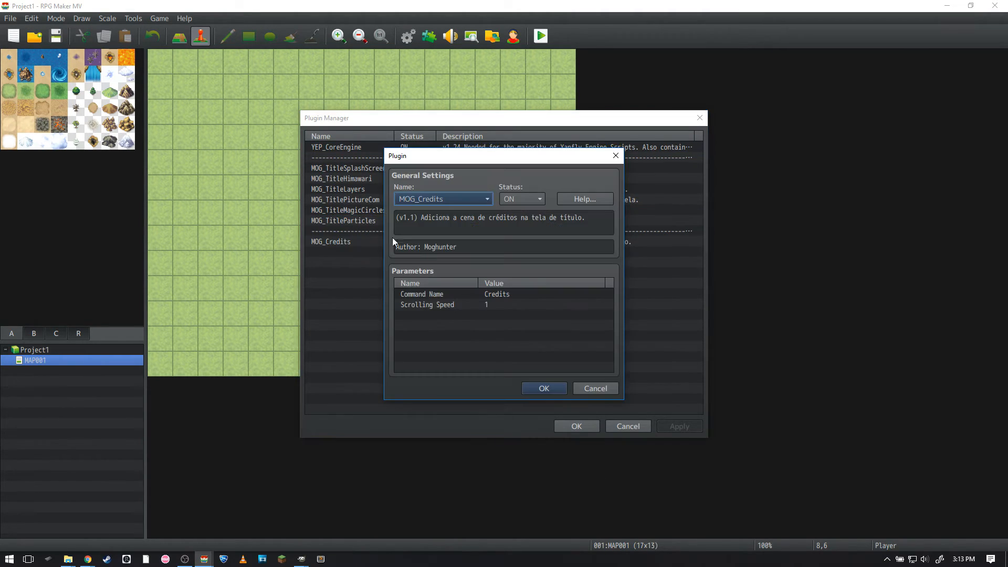
pyautogui.press('Escape')
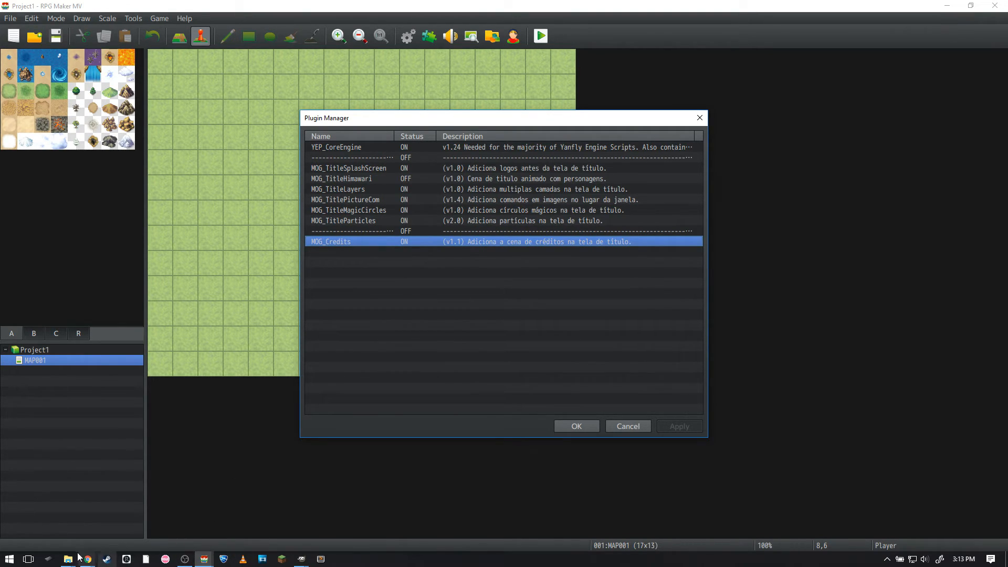
pyautogui.moveTo(67, 559)
pyautogui.click(116, 524)
pyautogui.click(813, 380)
pyautogui.press('BackSpace')
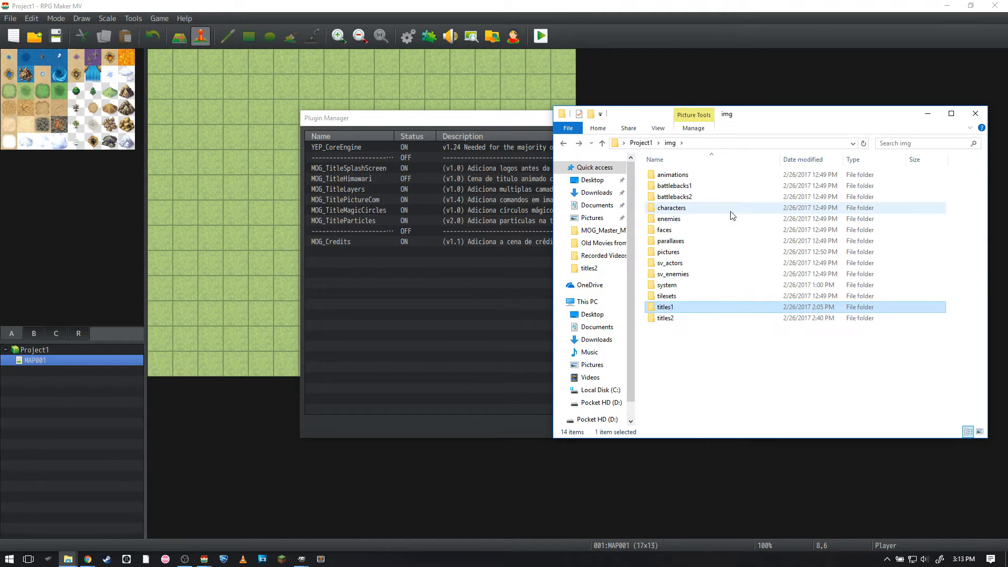
pyautogui.write('sy')
pyautogui.press('Return')
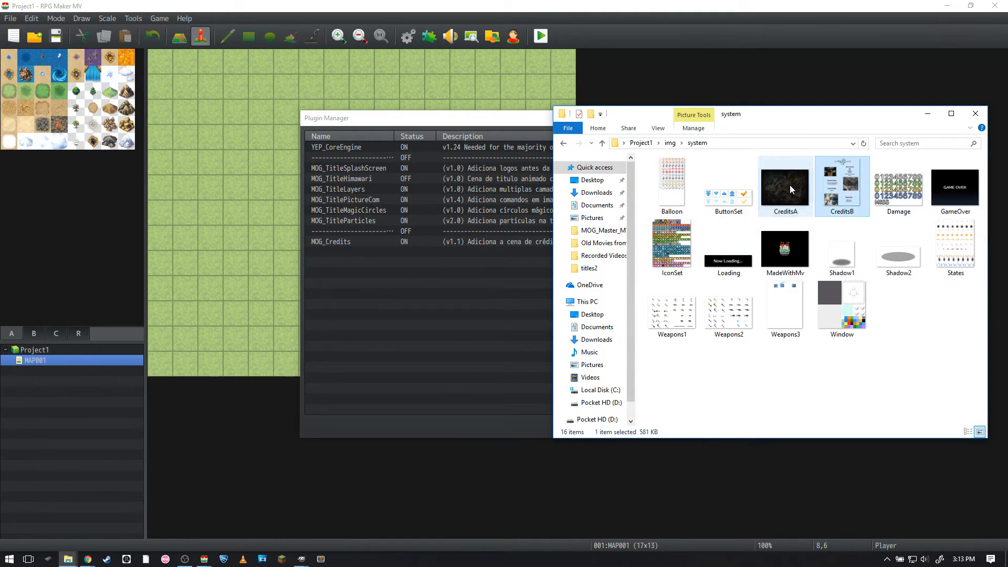
pyautogui.rightClick(790, 185)
pyautogui.moveTo(824, 307)
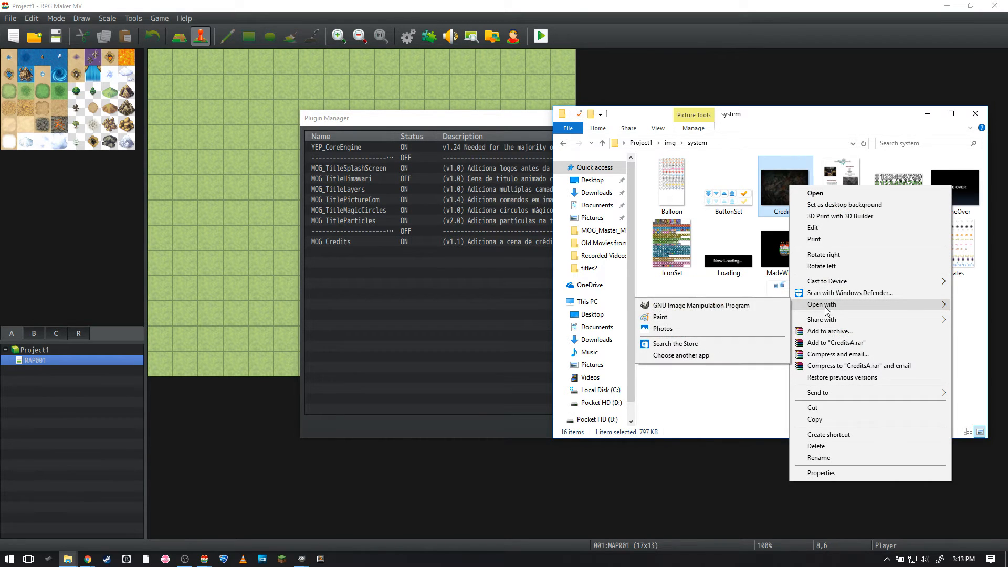
pyautogui.click(722, 321)
pyautogui.click(998, 6)
# Open the CreditsA image with GIMP and copy the whole picture.
pyautogui.rightClick(782, 208)
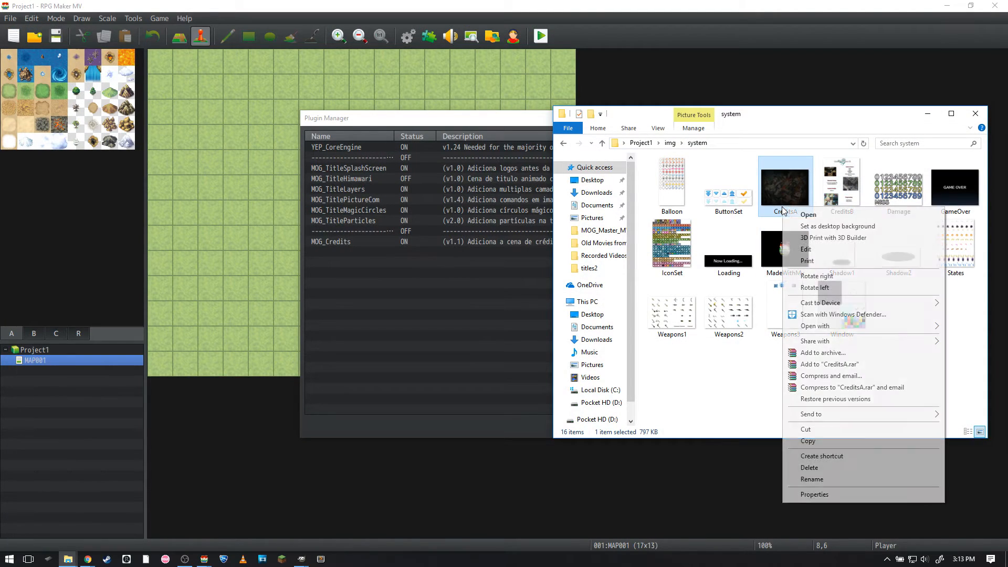
pyautogui.moveTo(820, 326)
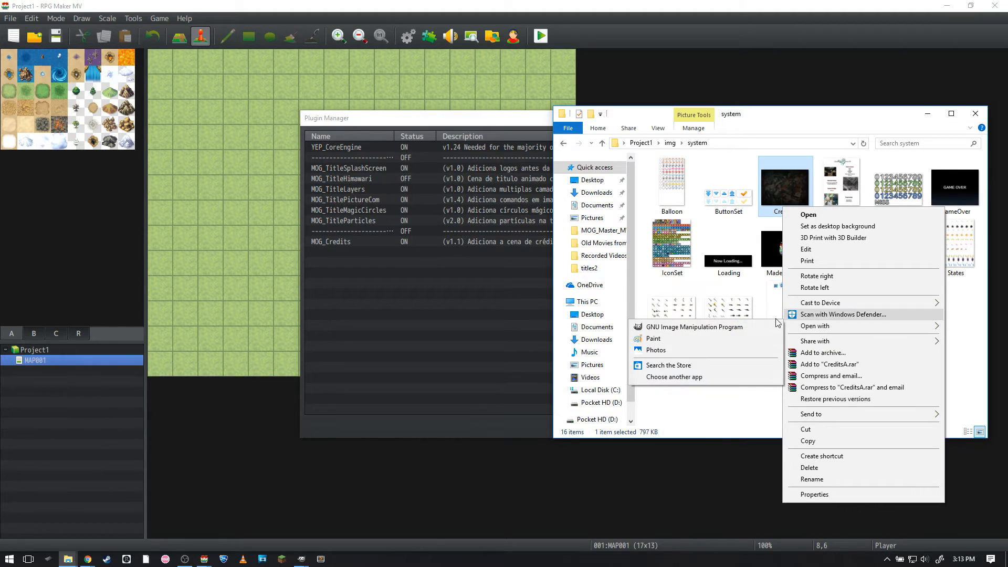
pyautogui.click(743, 324)
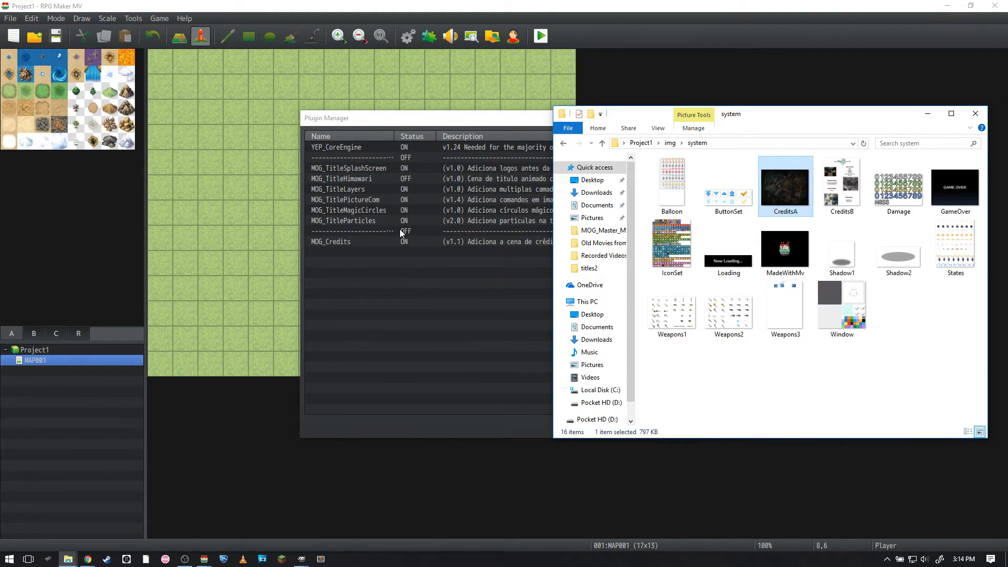
pyautogui.hotkey('ctrl', 'c')
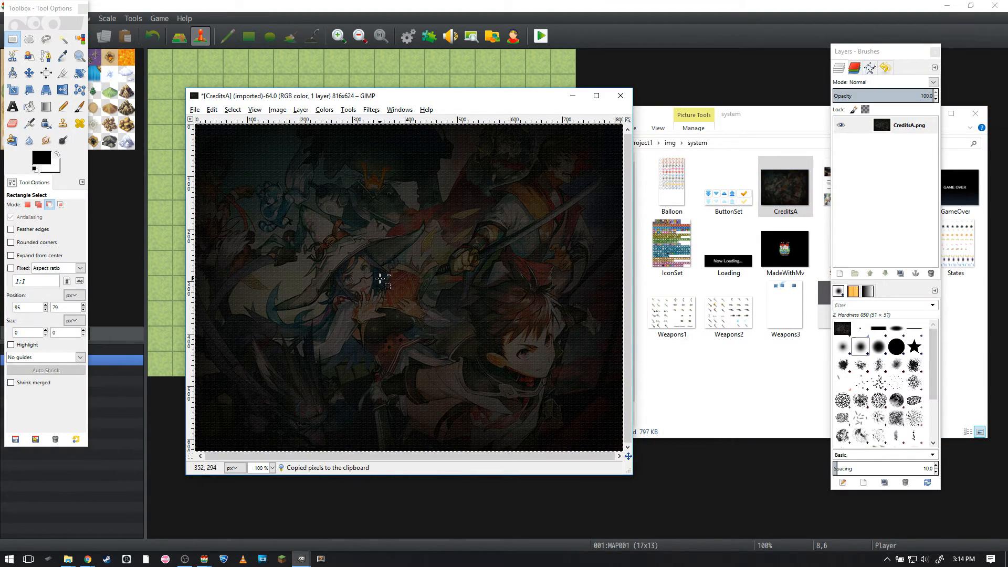
# Create a new 912 × 528 px image and paste the copied credits background into it.
pyautogui.hotkey('ctrl', 'n')
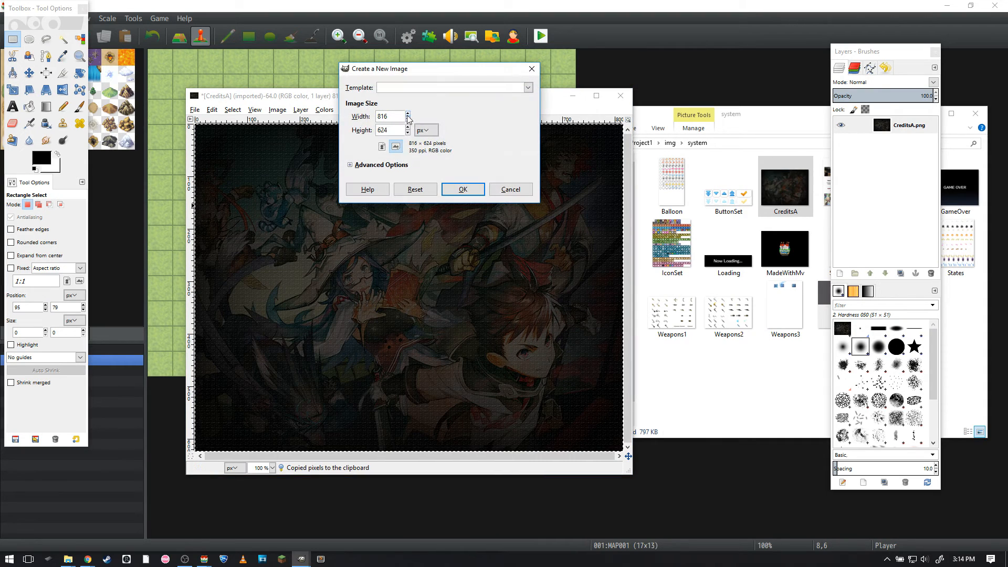
pyautogui.write('912528')
pyautogui.press('Return')
pyautogui.hotkey('ctrl', 'v')
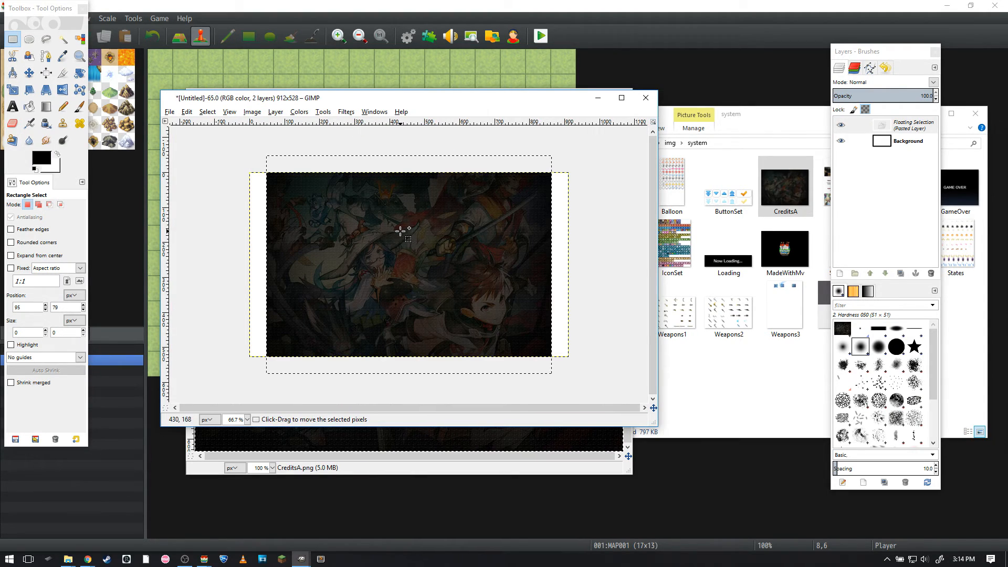
# Scale the pasted credits background to fill the 912 × 528 px canvas.
pyautogui.hotkey('shift', 's')
pyautogui.click(333, 185)
pyautogui.click(230, 112)
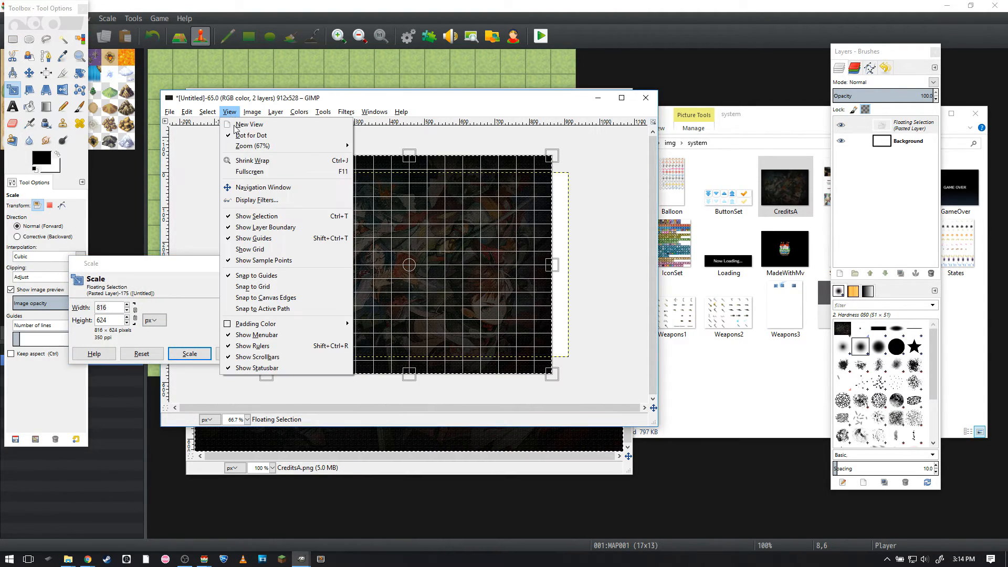
pyautogui.click(264, 250)
pyautogui.moveTo(267, 156); pyautogui.dragTo(252, 175)
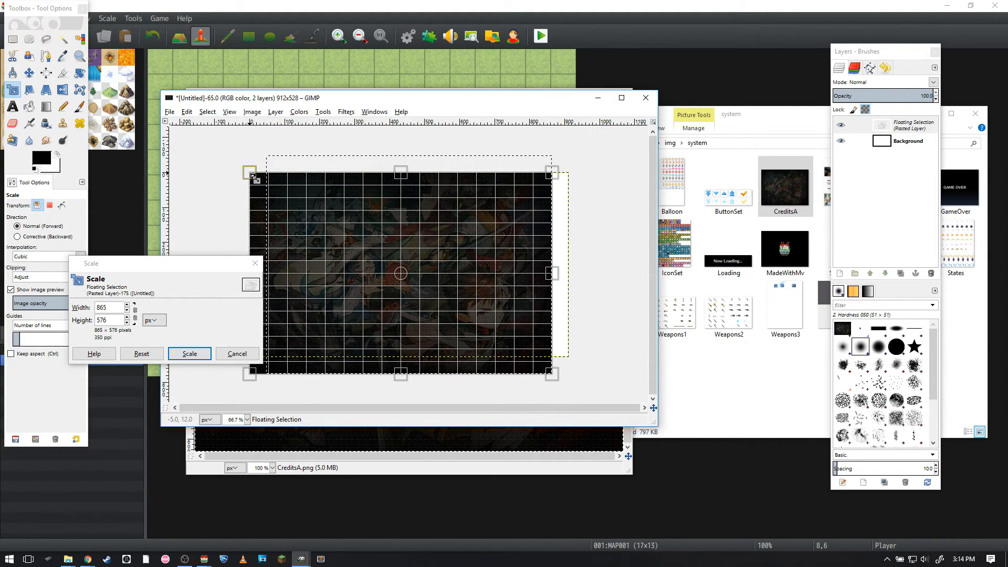
pyautogui.press('Return')
# Export the scaled credits background to the project's img\system folder, replacing CreditsA.png.
pyautogui.hotkey('ctrl', 'shift', 'e')
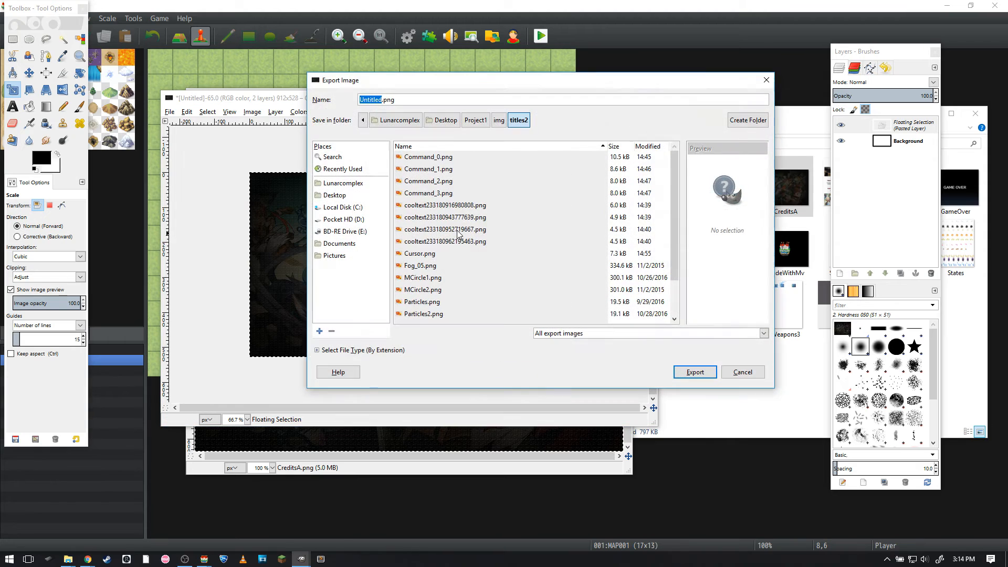
pyautogui.click(498, 120)
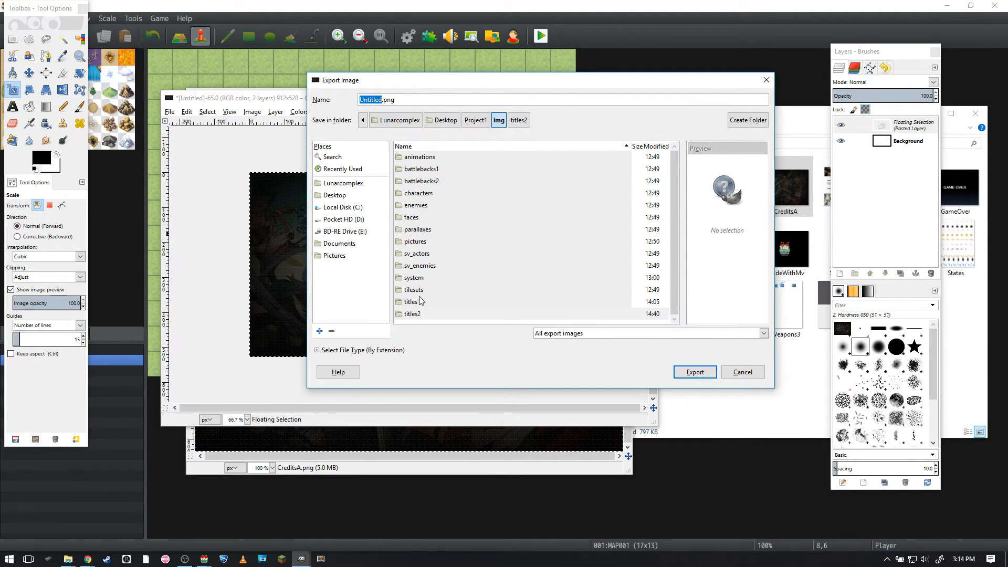
pyautogui.doubleClick(414, 279)
pyautogui.moveTo(502, 91); pyautogui.dragTo(487, 133)
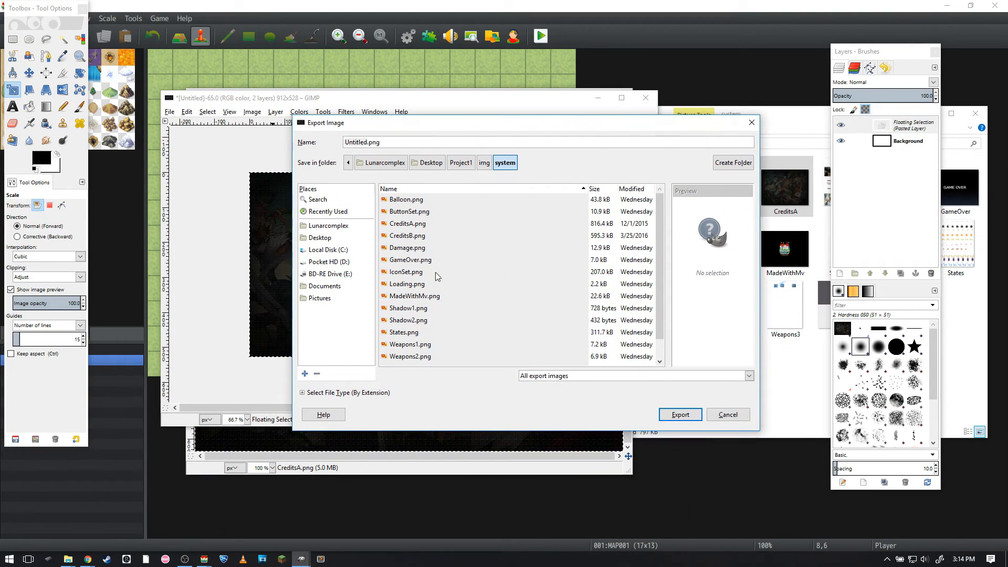
pyautogui.click(415, 283)
pyautogui.doubleClick(411, 226)
pyautogui.click(546, 323)
pyautogui.click(501, 380)
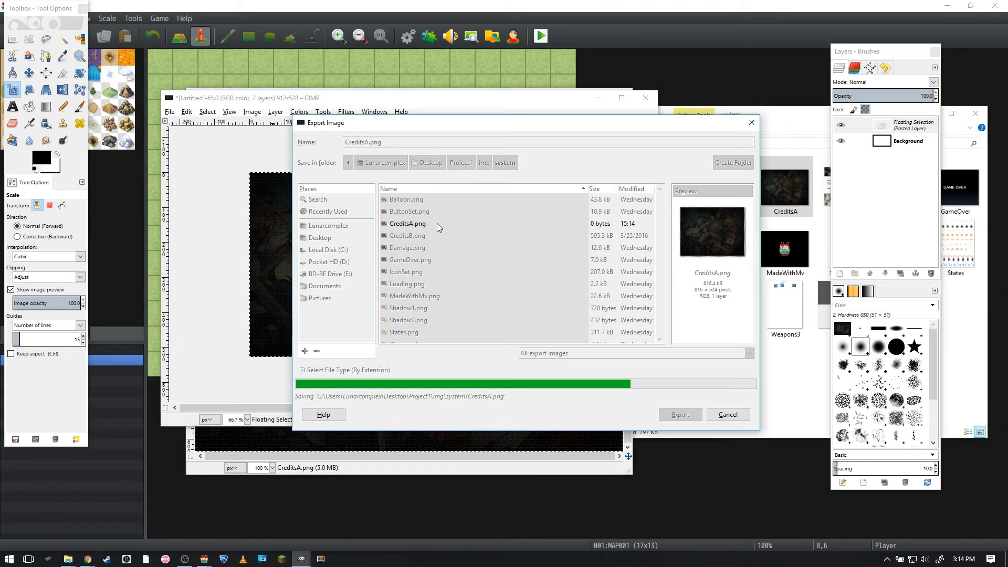
# Select CreditsB in the system folder and anchor the floating pasted background in the 912 × 528 px image.
pyautogui.moveTo(730, 117); pyautogui.dragTo(657, 120)
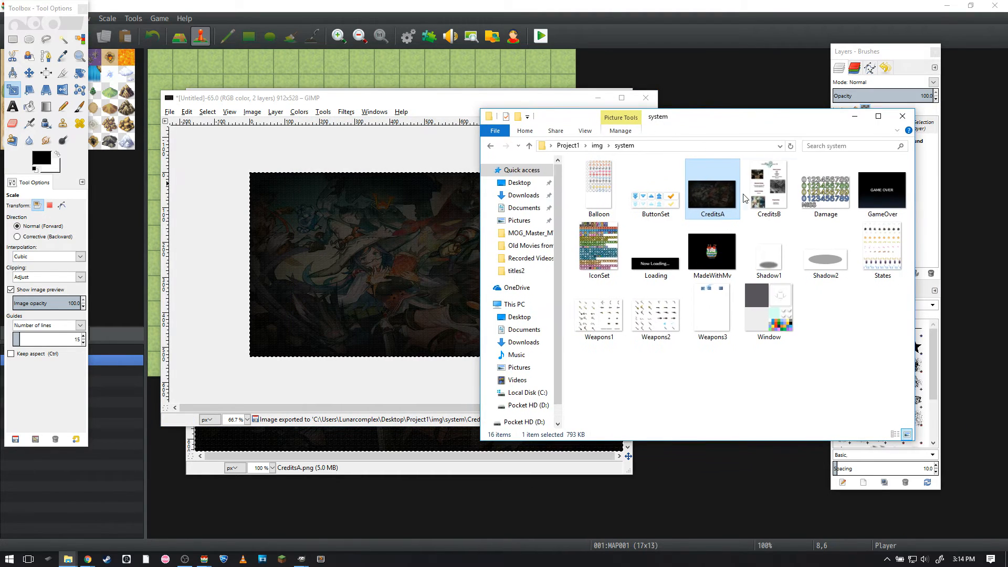
pyautogui.click(767, 189)
pyautogui.click(465, 101)
pyautogui.moveTo(465, 101); pyautogui.dragTo(456, 69)
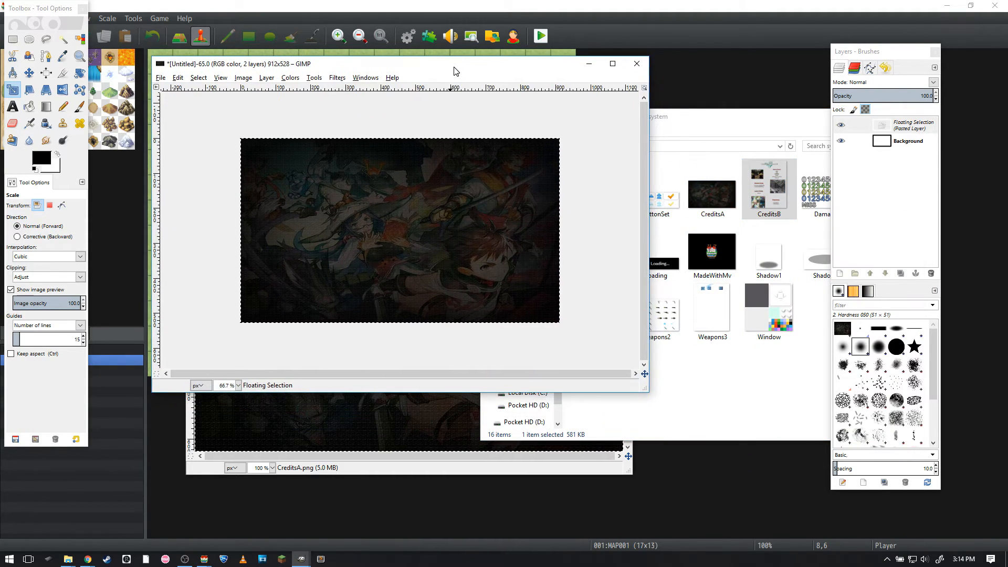
pyautogui.press('r')
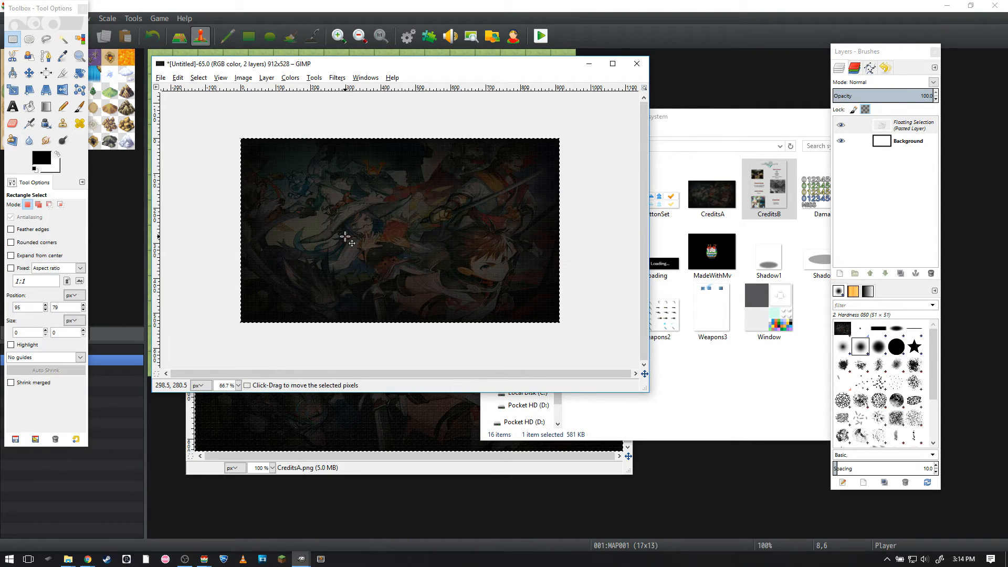
pyautogui.click(389, 232)
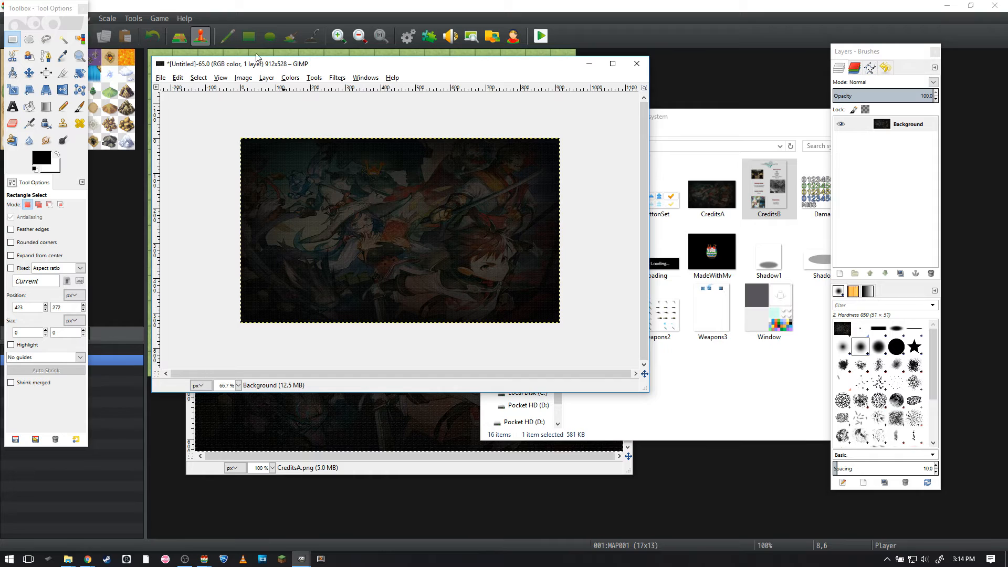
pyautogui.click(372, 192)
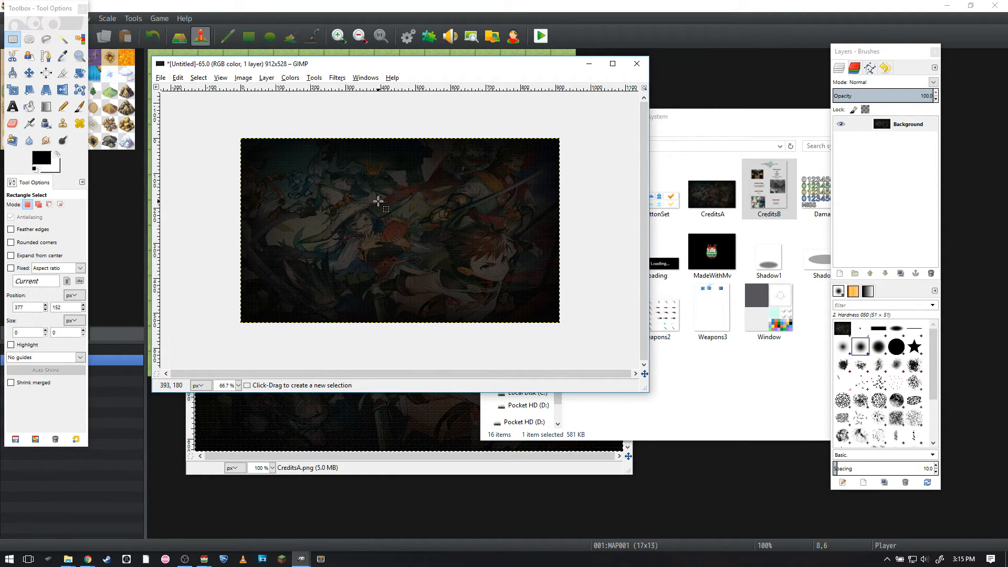
# Create a new 912 × 1000 px image and make its white background transparent.
pyautogui.hotkey('ctrl', 'n')
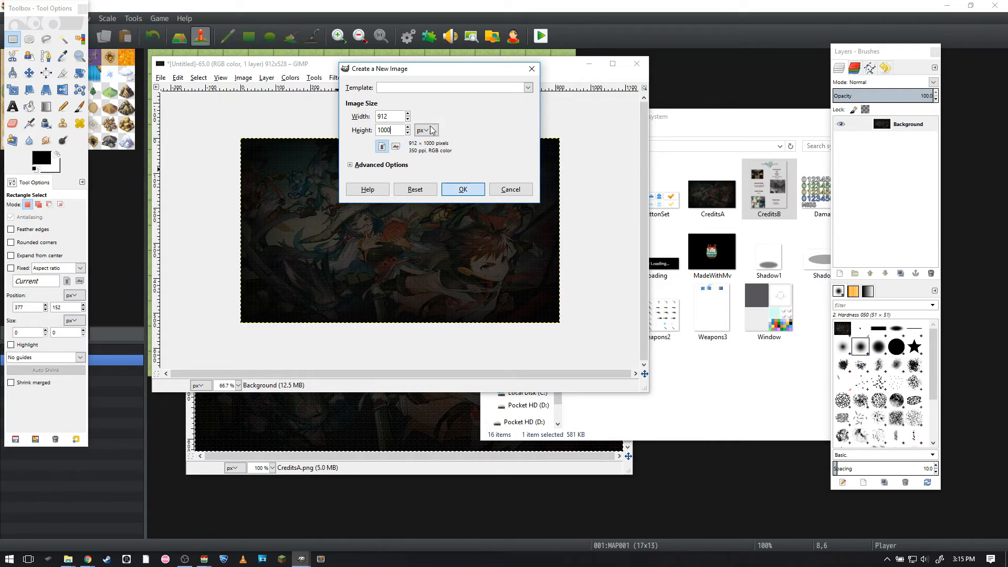
pyautogui.press('Return')
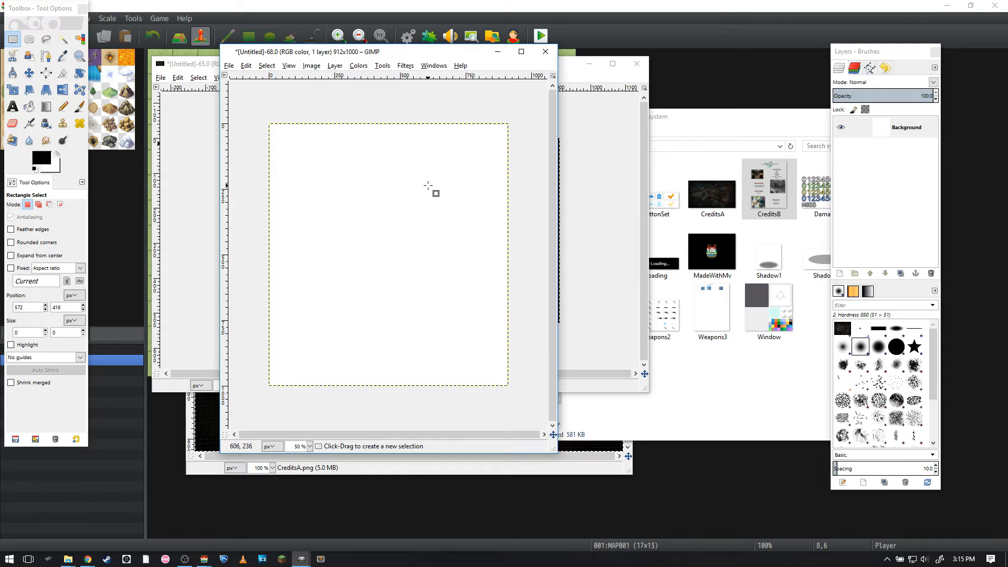
pyautogui.rightClick(395, 191)
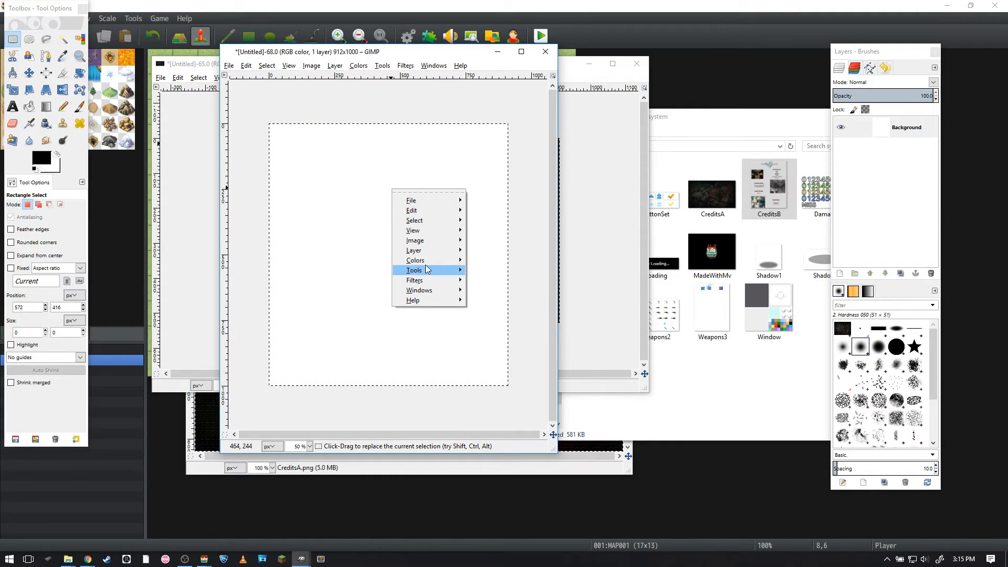
pyautogui.moveTo(426, 261)
pyautogui.click(503, 454)
pyautogui.click(511, 383)
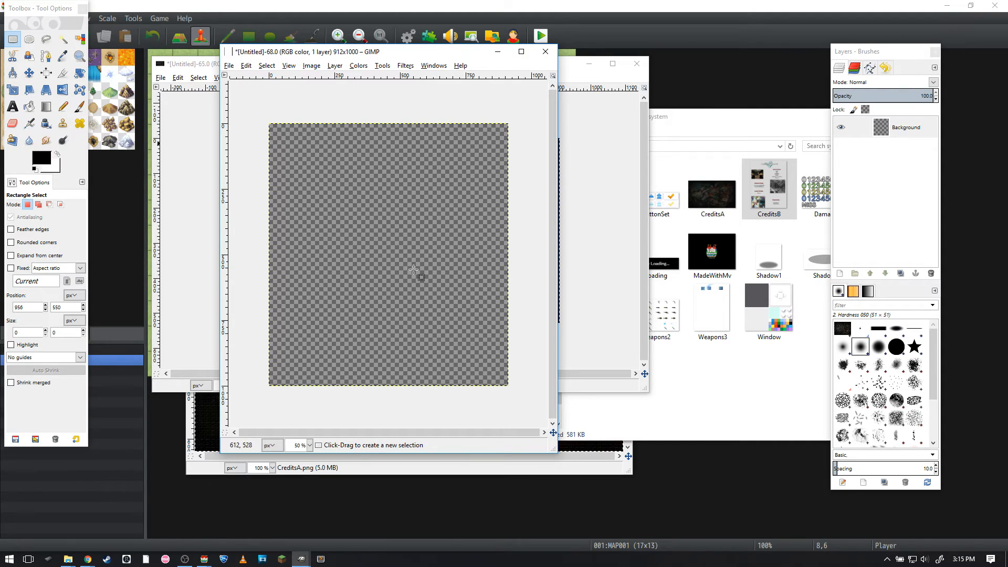
# Open the CreditsB image from the system folder with GIMP and copy the whole picture.
pyautogui.click(758, 195)
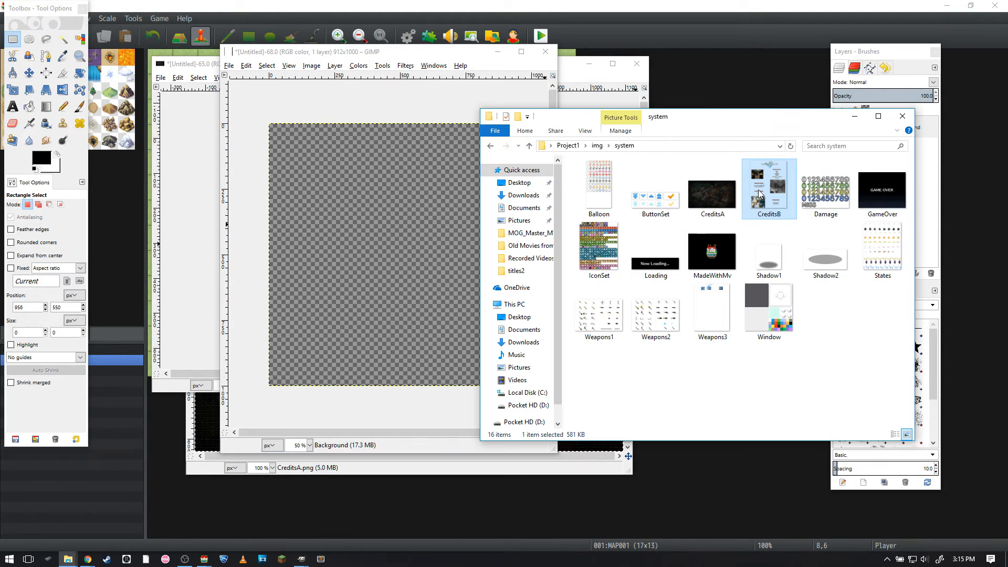
pyautogui.rightClick(759, 195)
pyautogui.moveTo(813, 311)
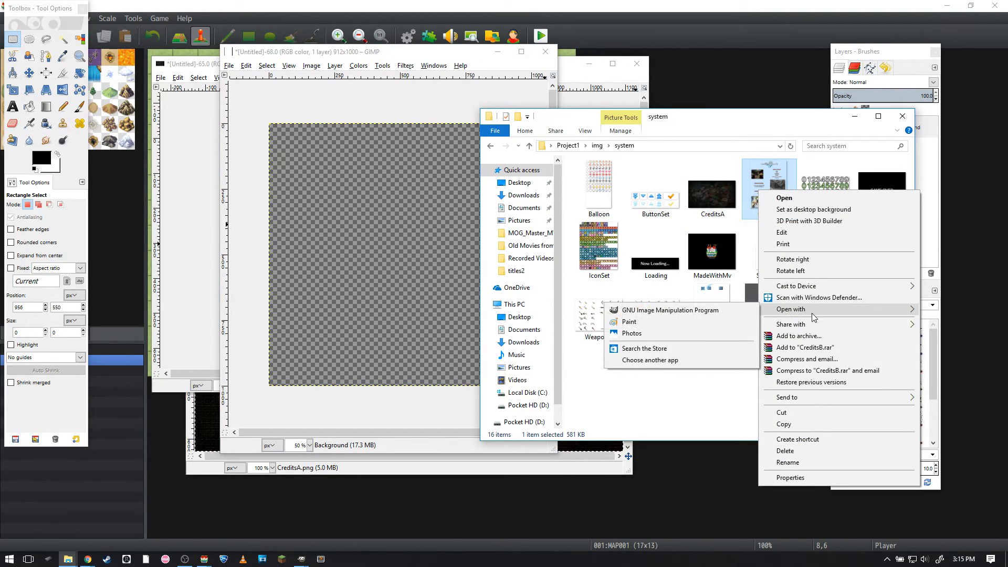
pyautogui.click(711, 310)
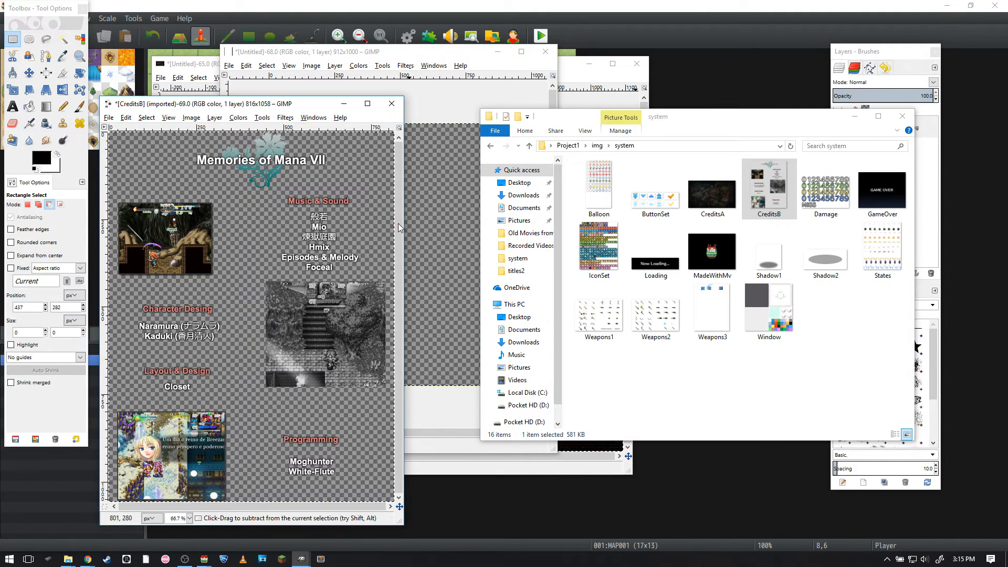
pyautogui.hotkey('ctrl', 'c')
# Try pasting the copied CreditsB picture into the 912 × 1000 px image, then undo the paste.
pyautogui.click(397, 73)
pyautogui.hotkey('ctrl', 'v')
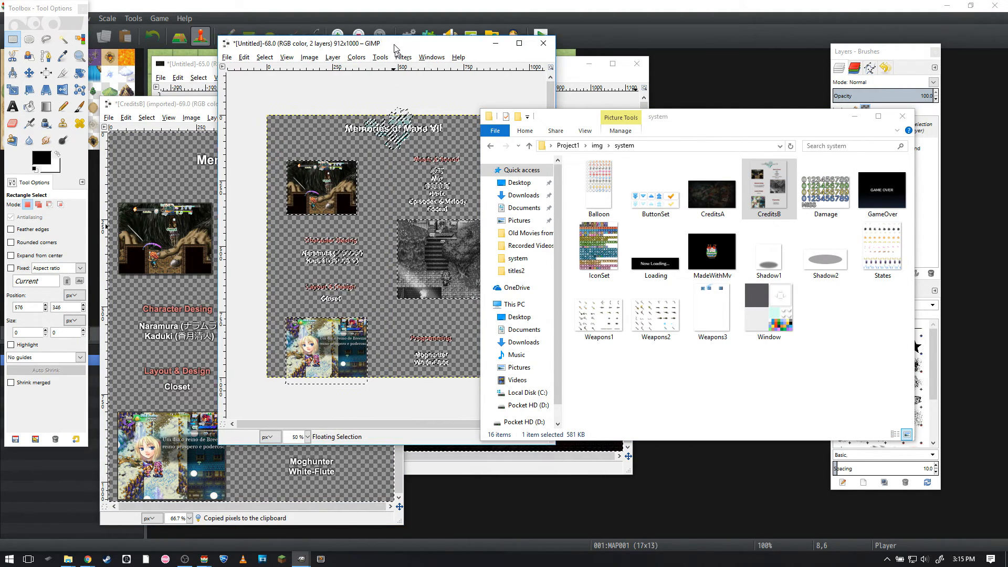
pyautogui.moveTo(397, 52); pyautogui.dragTo(338, 46)
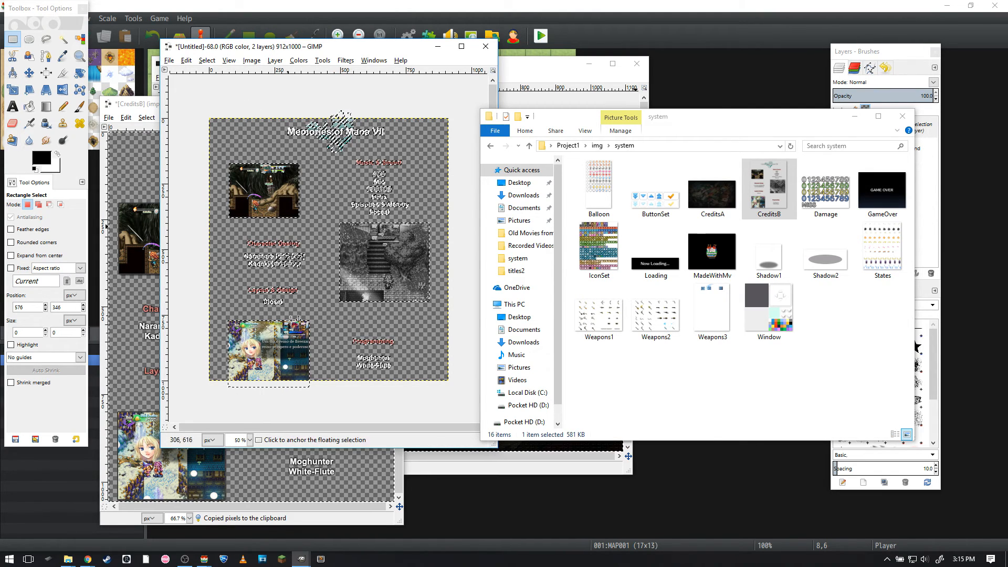
pyautogui.click(296, 112)
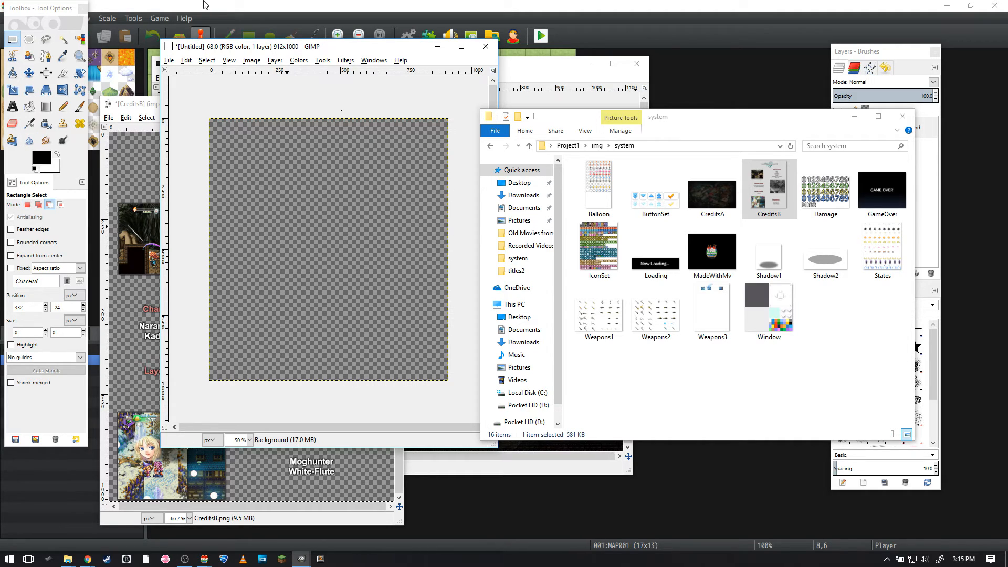
# Create a new 912 × 1250 px image and close the 912 × 1000 px one, discarding its changes.
pyautogui.hotkey('ctrl', 'n')
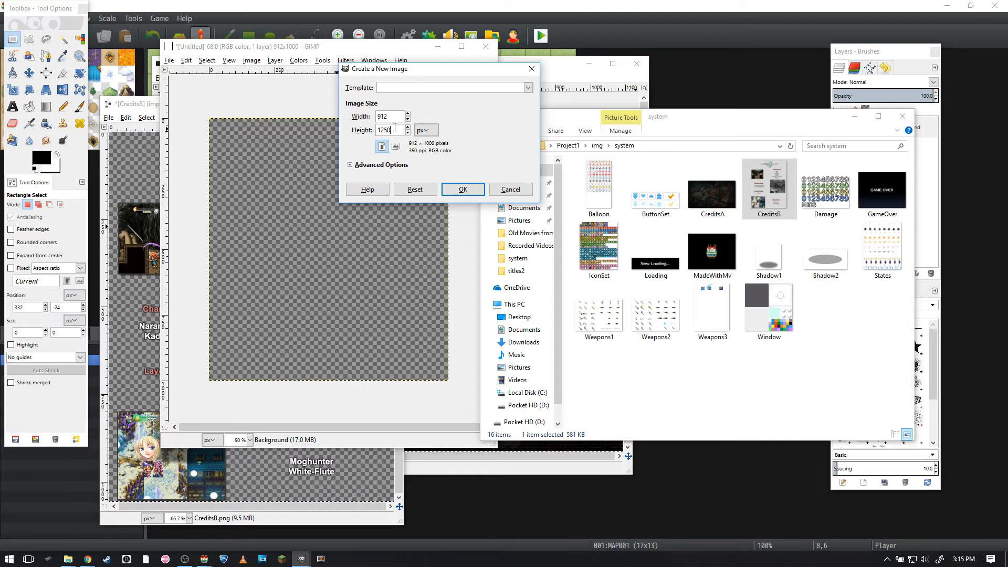
pyautogui.hotkey('ctrl', 'w')
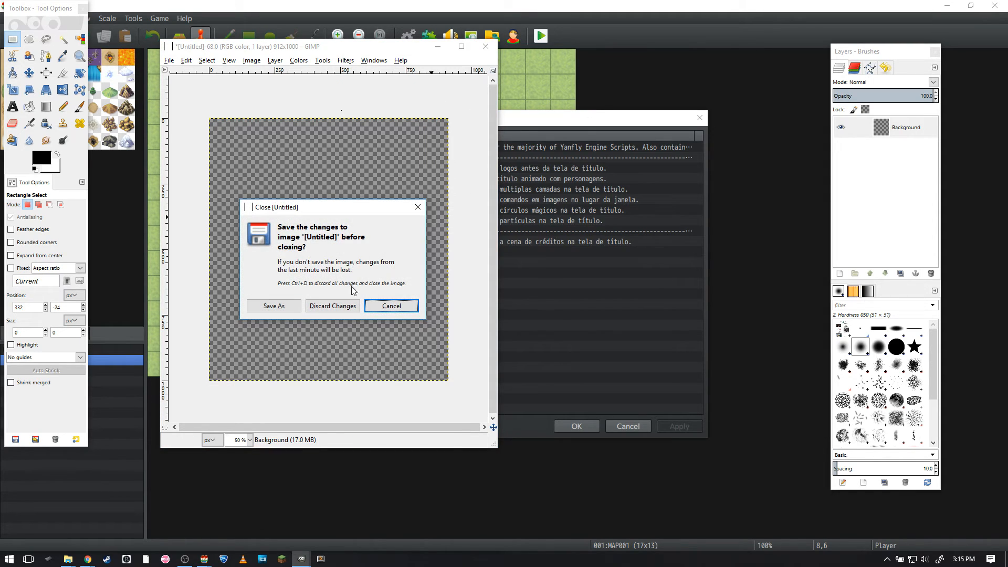
pyautogui.hotkey('ctrl', 'd')
pyautogui.hotkey('alt', 'Tab')
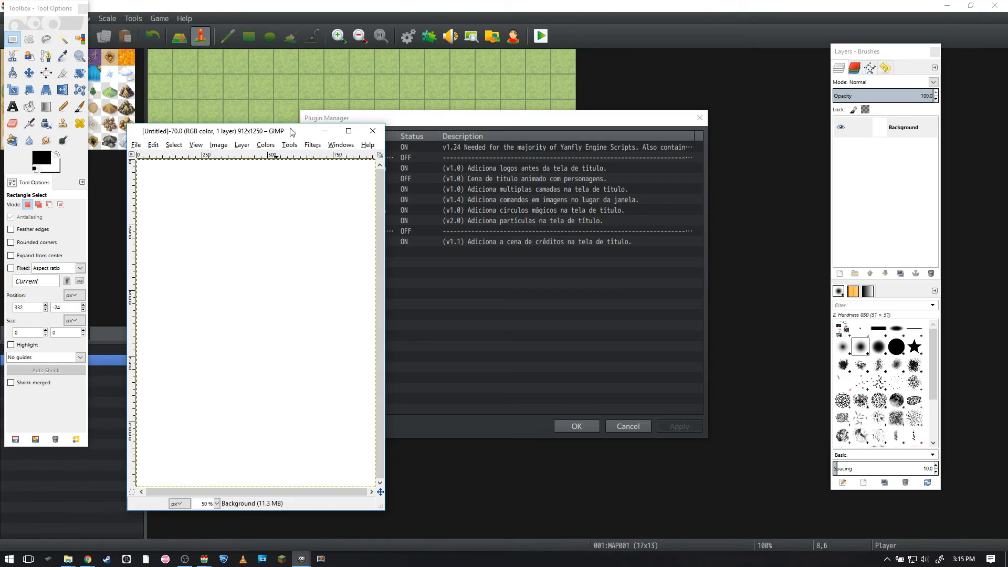
# Make the 912 × 1250 px image's white background transparent and paste the copied CreditsB picture into it.
pyautogui.click(431, 154)
pyautogui.rightClick(419, 152)
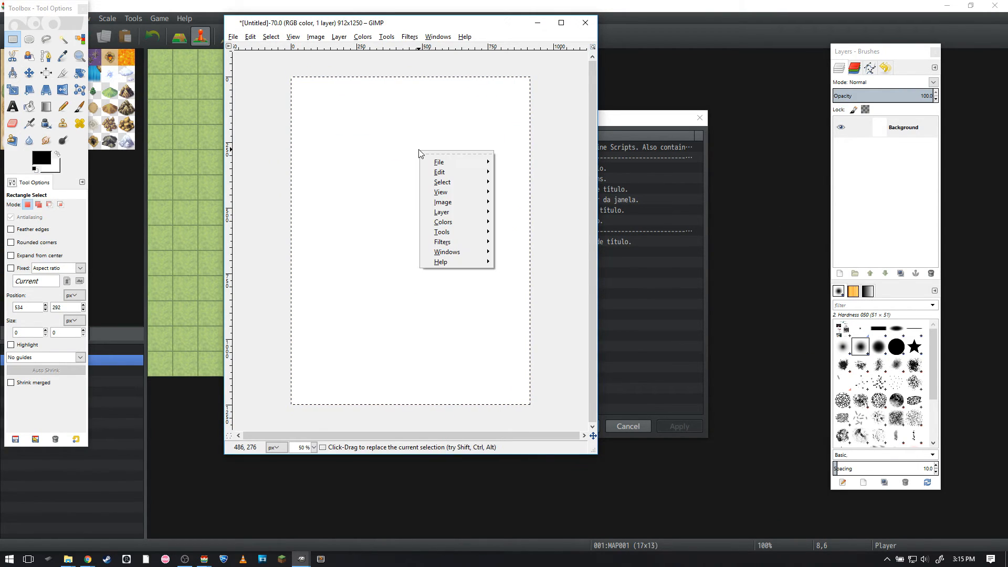
pyautogui.moveTo(455, 224)
pyautogui.click(545, 415)
pyautogui.click(514, 383)
pyautogui.hotkey('ctrl', 'v')
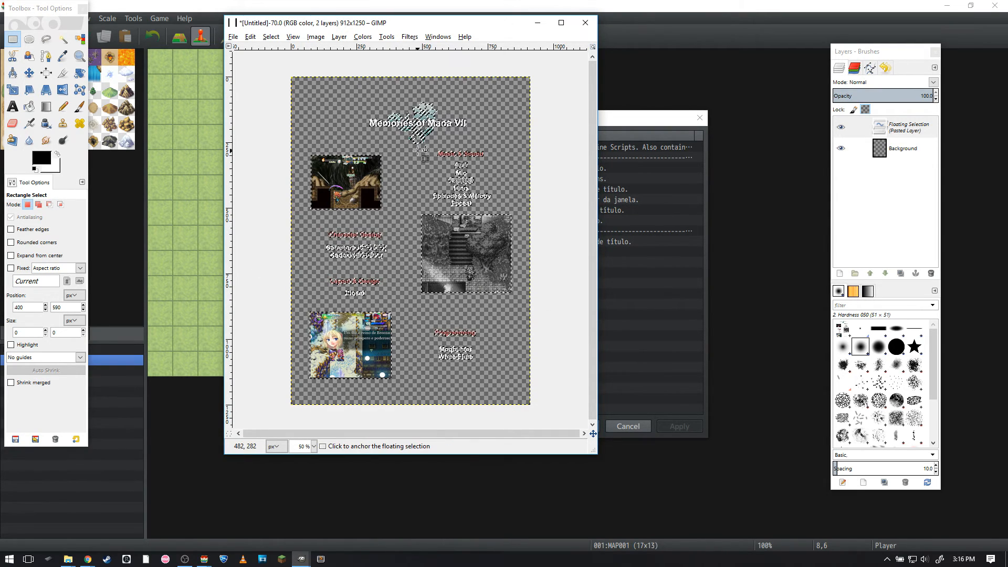
# Export the 912 × 1250 px credits image to the system folder, replacing CreditsB.png.
pyautogui.hotkey('ctrl', 'shift', 'e')
pyautogui.doubleClick(525, 236)
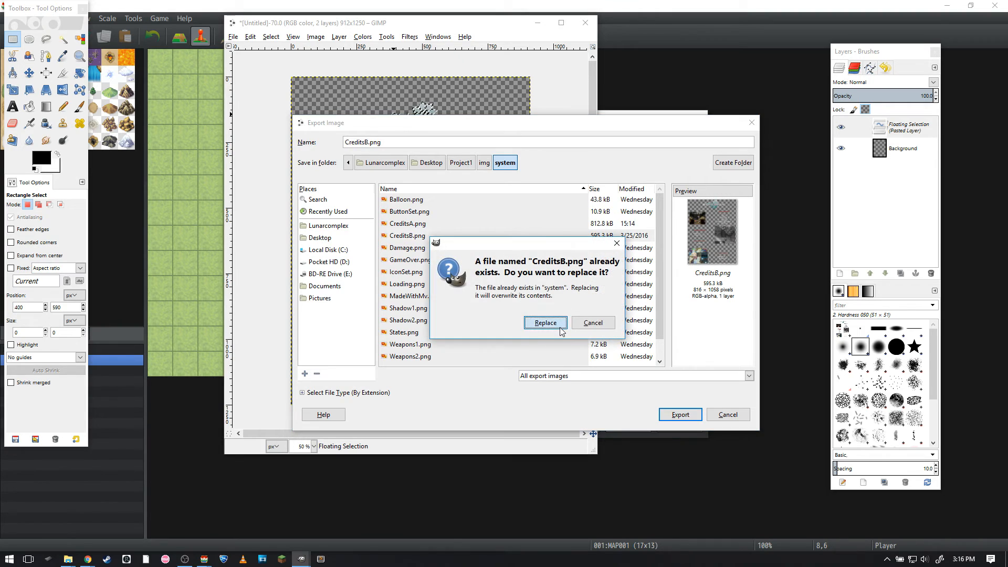
pyautogui.click(560, 328)
# Playtest the project in RPG Maker MV, check the Credits scene from the title screen, and close the game window.
pyautogui.hotkey('alt', 'Tab')
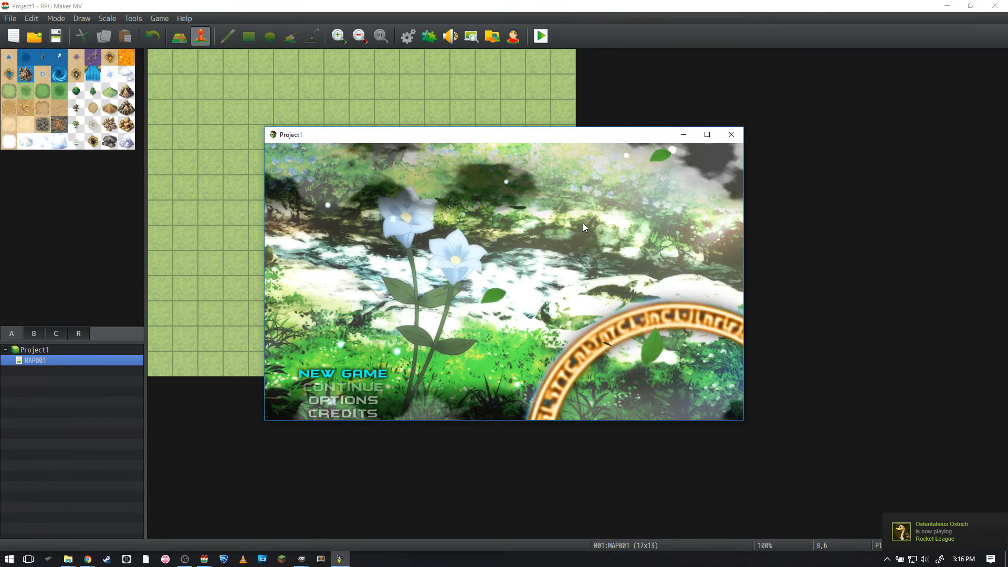
pyautogui.click(345, 412)
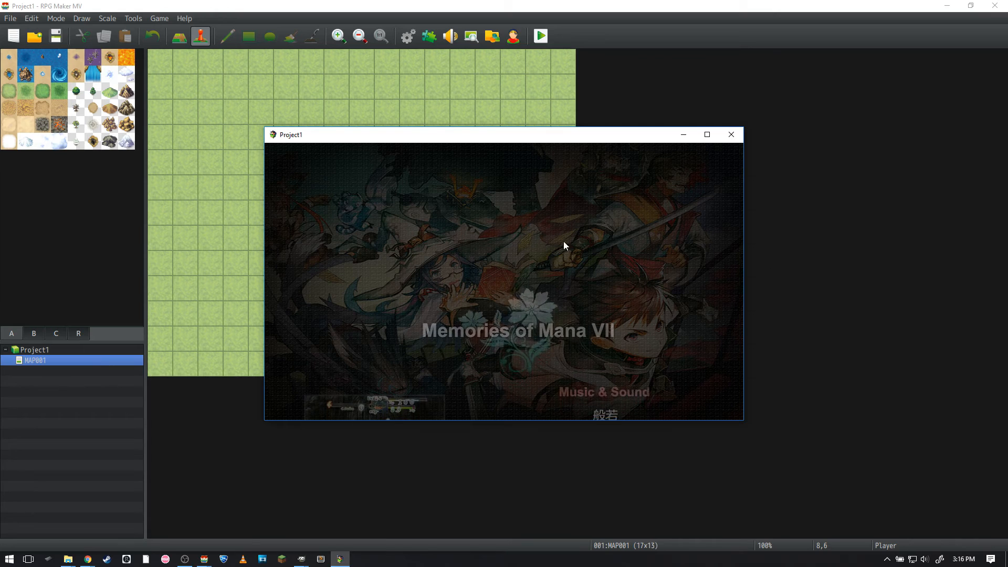
pyautogui.click(509, 288)
pyautogui.click(731, 135)
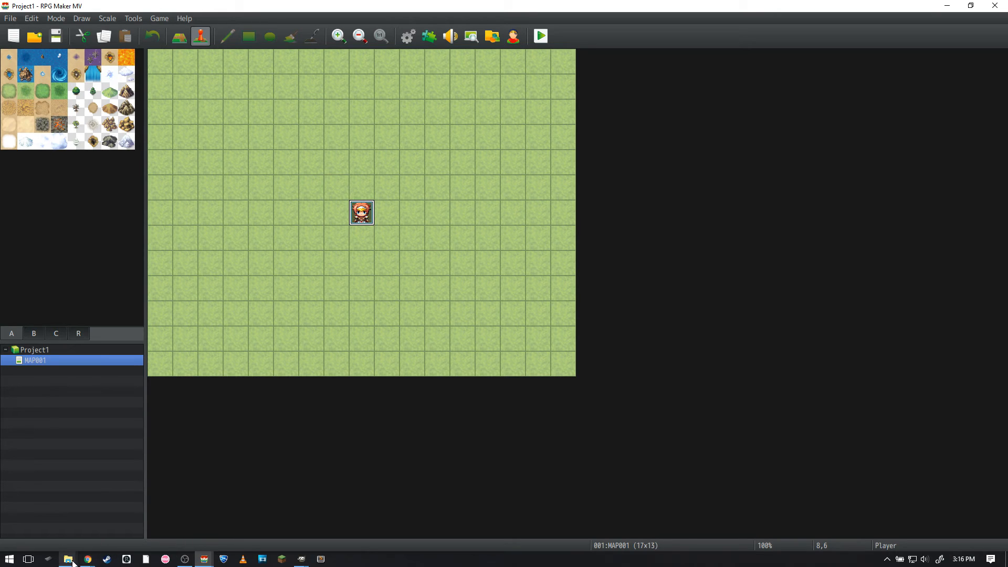
# Switch back to the 912 × 1250 px credits image in GIMP, show its grid and enable snapping to the grid.
pyautogui.moveTo(72, 561)
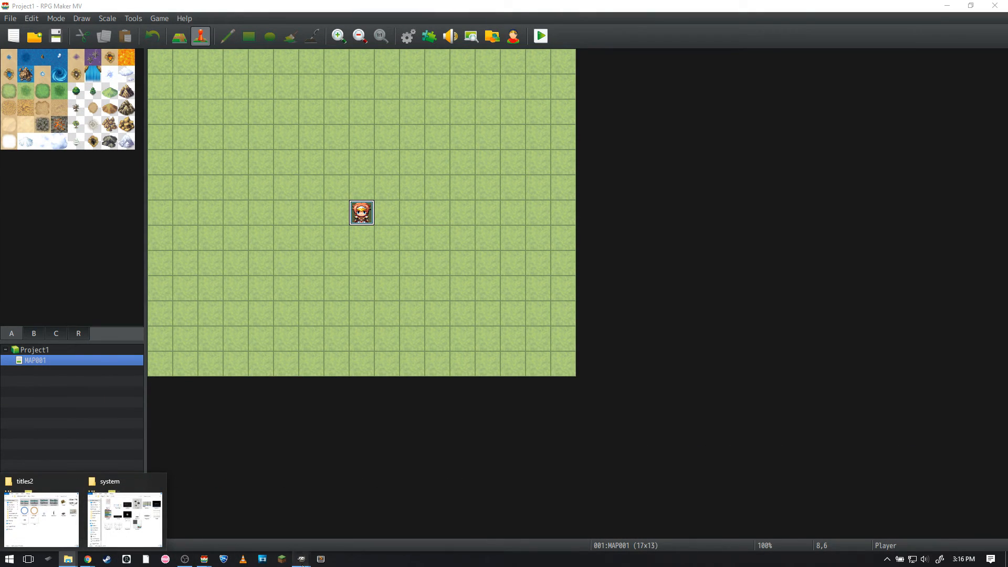
pyautogui.moveTo(302, 560)
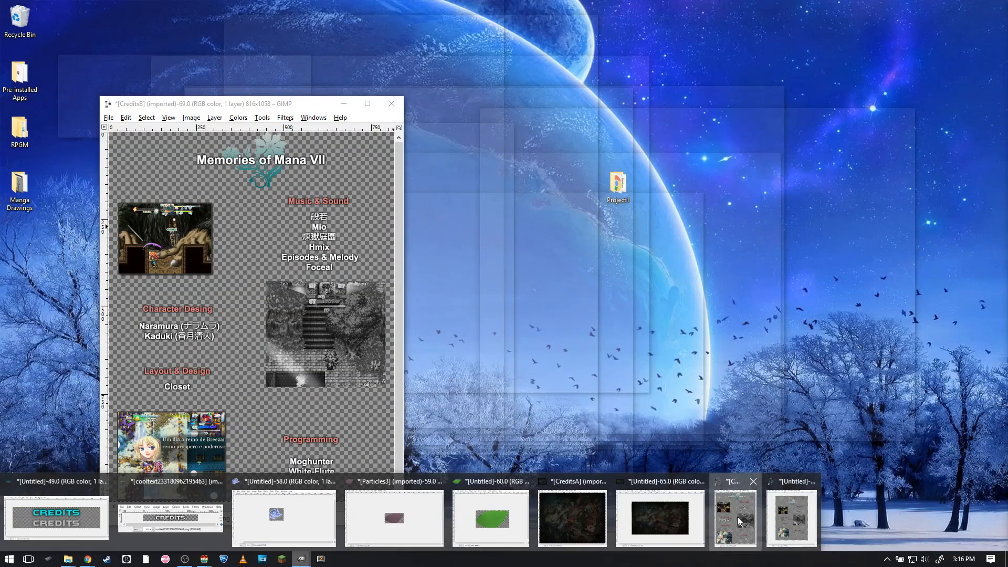
pyautogui.click(737, 517)
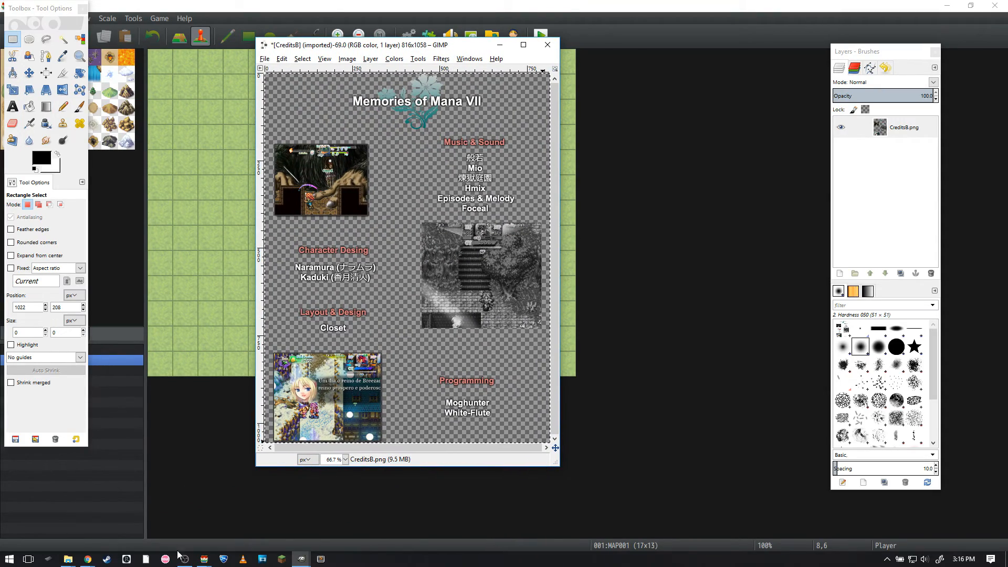
pyautogui.click(305, 517)
pyautogui.click(290, 47)
pyautogui.click(290, 47)
pyautogui.click(292, 46)
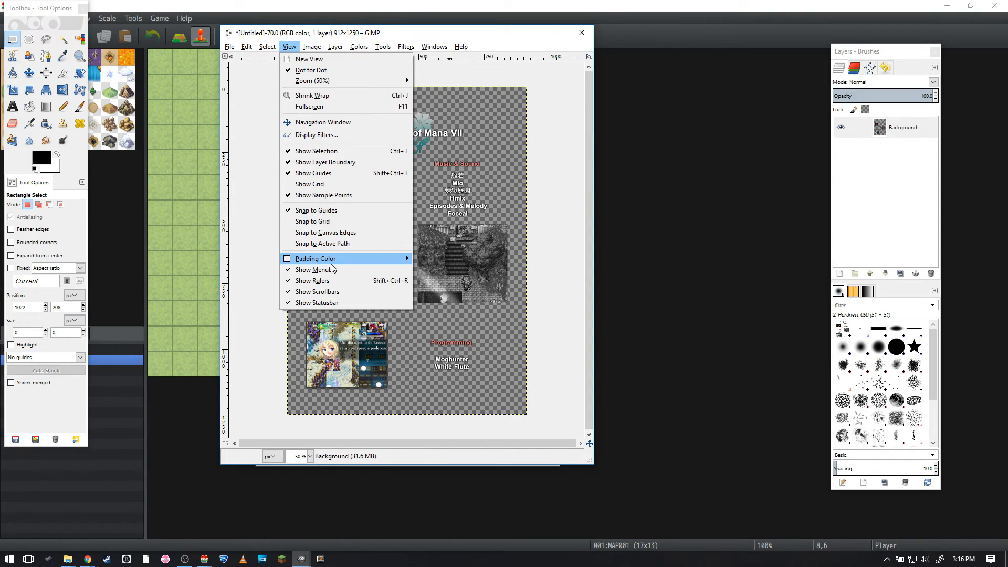
pyautogui.click(294, 48)
pyautogui.click(293, 46)
pyautogui.click(314, 184)
pyautogui.click(291, 48)
pyautogui.click(322, 221)
# Cut the entire credits artwork out of the 912 × 1250 px image.
pyautogui.keyDown('ctrl'); pyautogui.scroll(2, 512, 302); pyautogui.keyUp('ctrl')
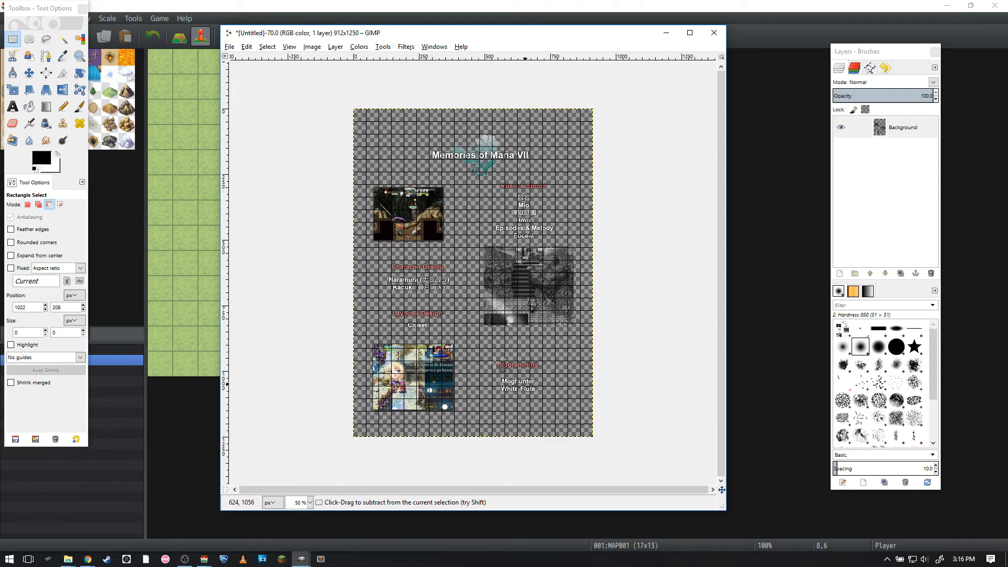
pyautogui.keyDown('ctrl'); pyautogui.scroll(-1, 518, 310); pyautogui.keyUp('ctrl')
pyautogui.click(511, 278)
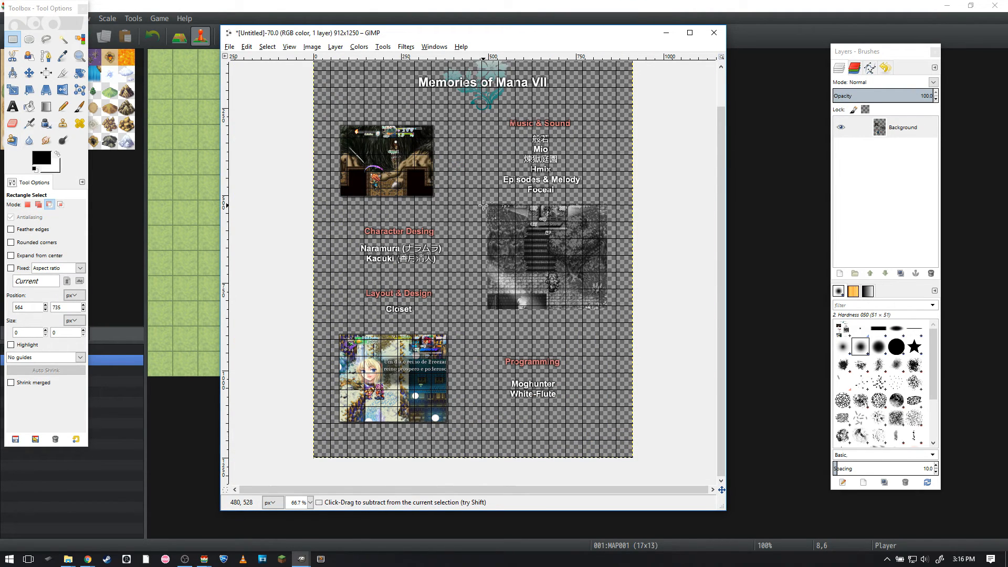
pyautogui.hotkey('ctrl', 'x')
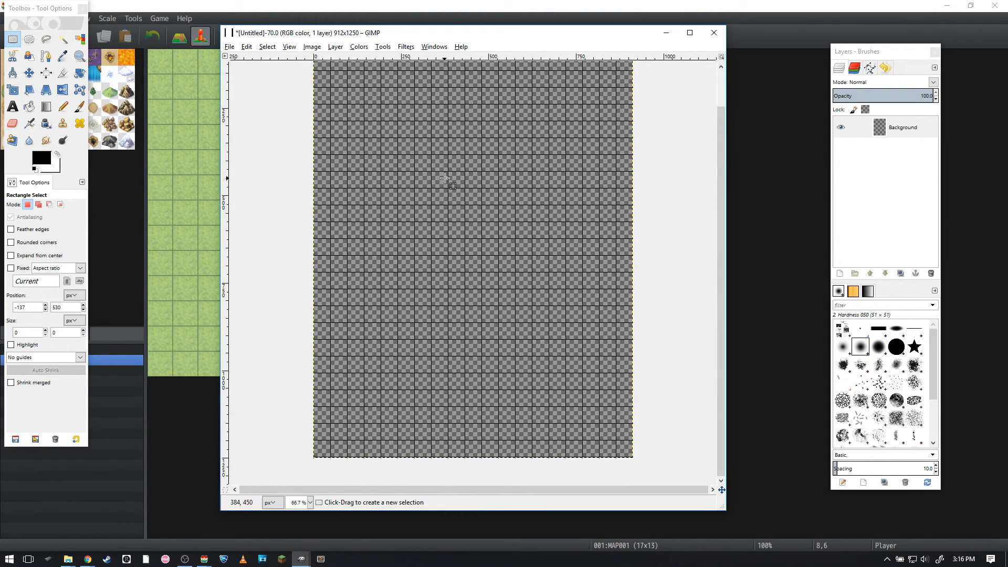
# Check the credits image's grid configuration and accept the 48 × 48 pixel spacing.
pyautogui.moveTo(443, 178); pyautogui.dragTo(444, 264, button='middle')
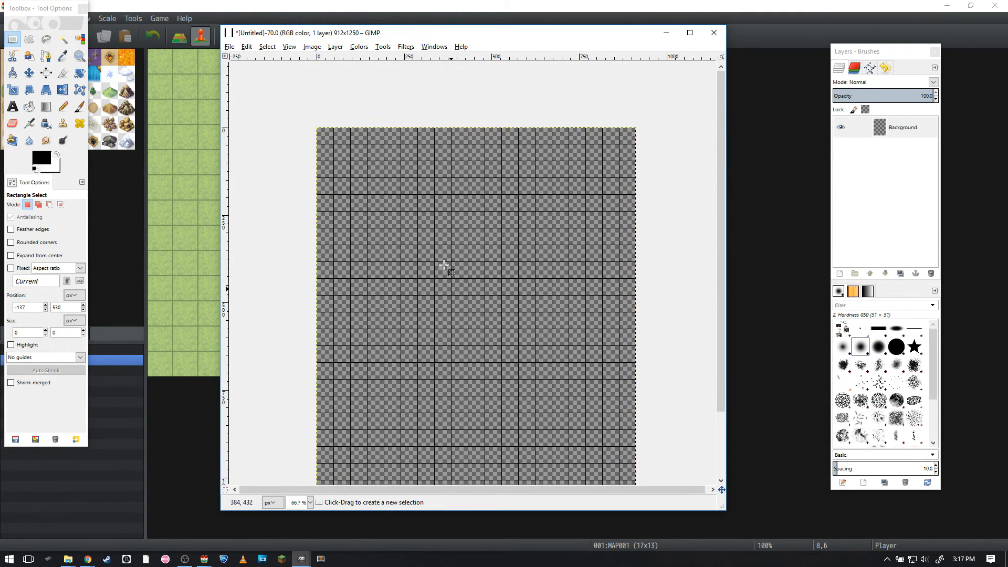
pyautogui.click(312, 46)
pyautogui.click(321, 232)
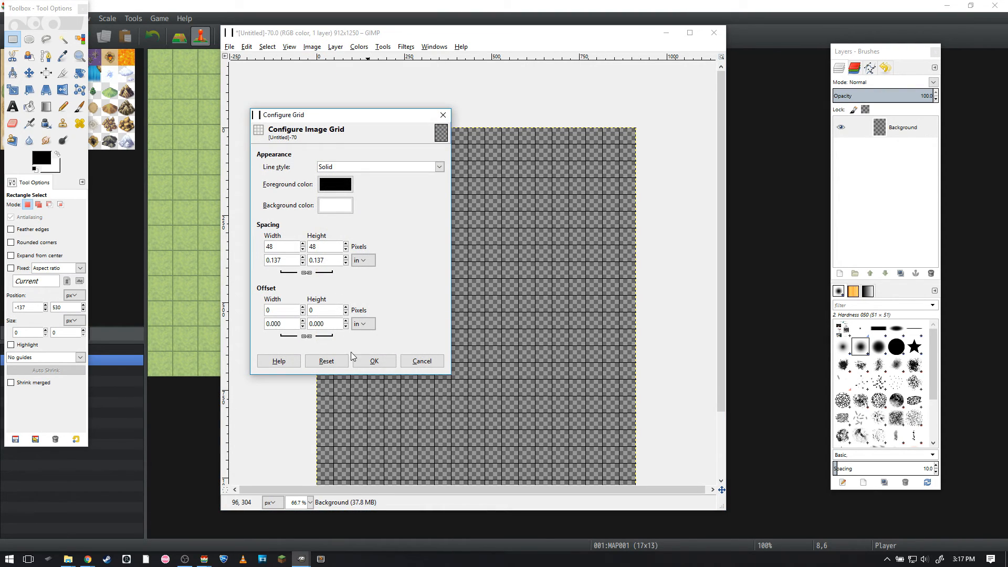
pyautogui.click(374, 361)
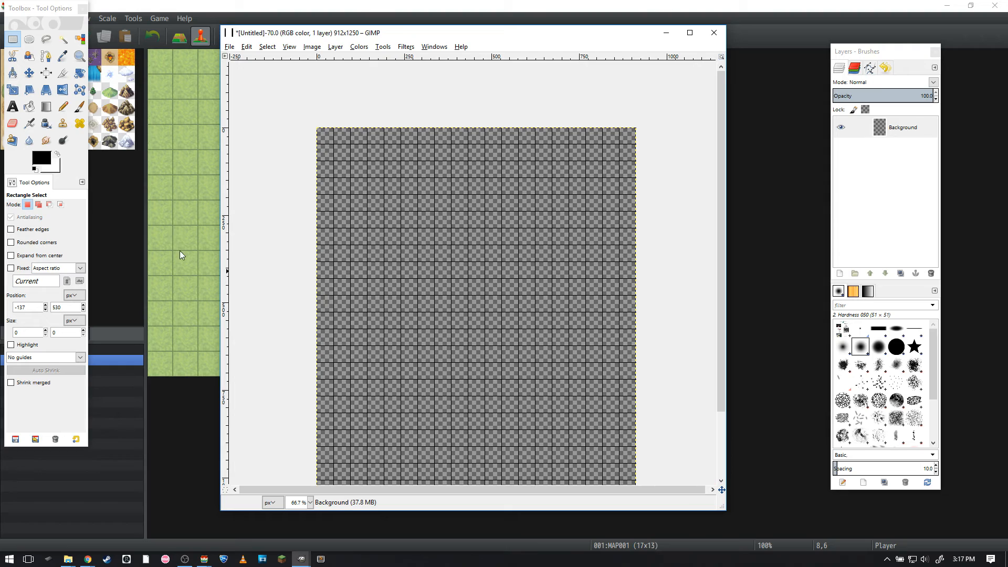
# Divide the image width of 912 by the 48 px grid spacing in Calculator, and close it.
pyautogui.press('XF86Calculator')
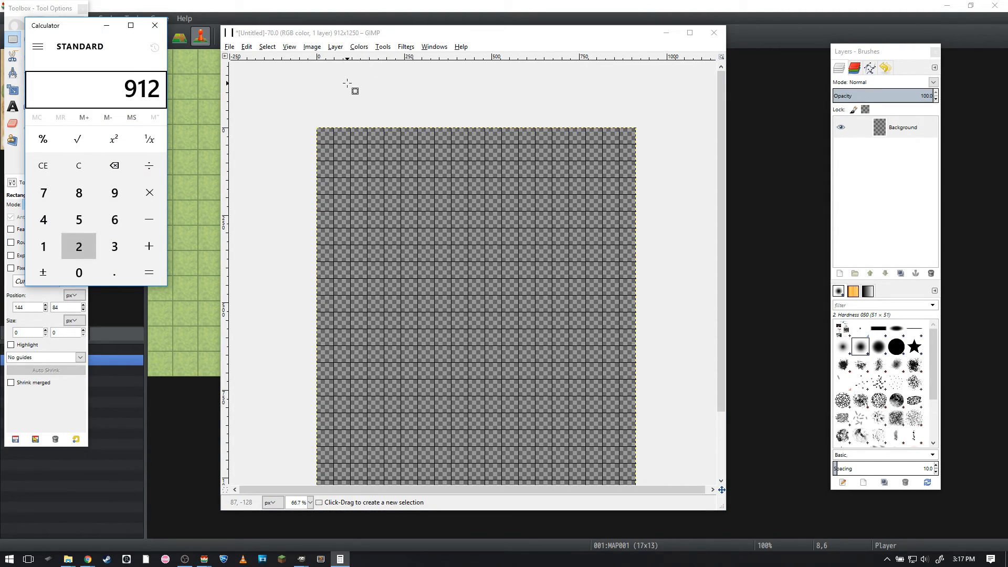
pyautogui.write('48')
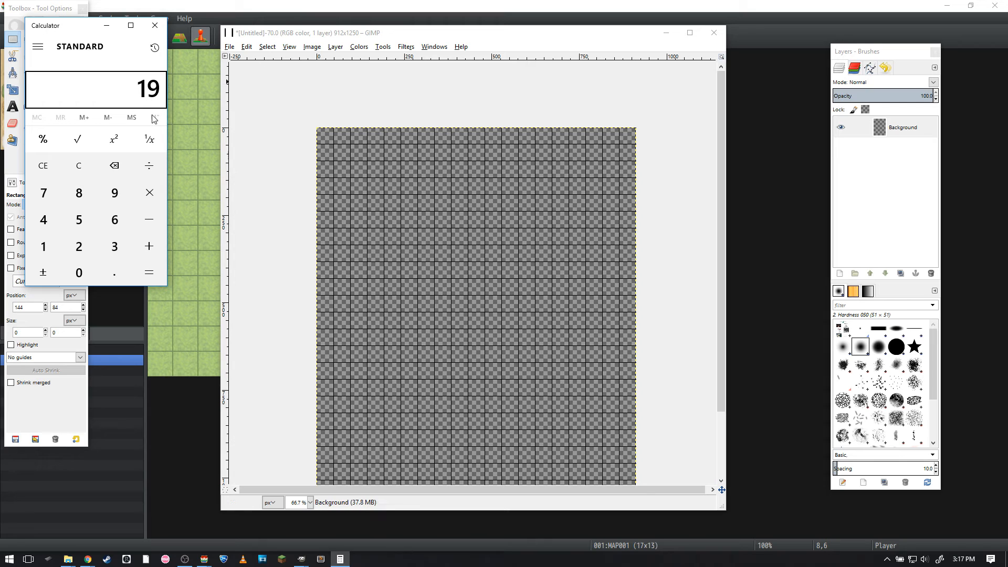
pyautogui.click(156, 26)
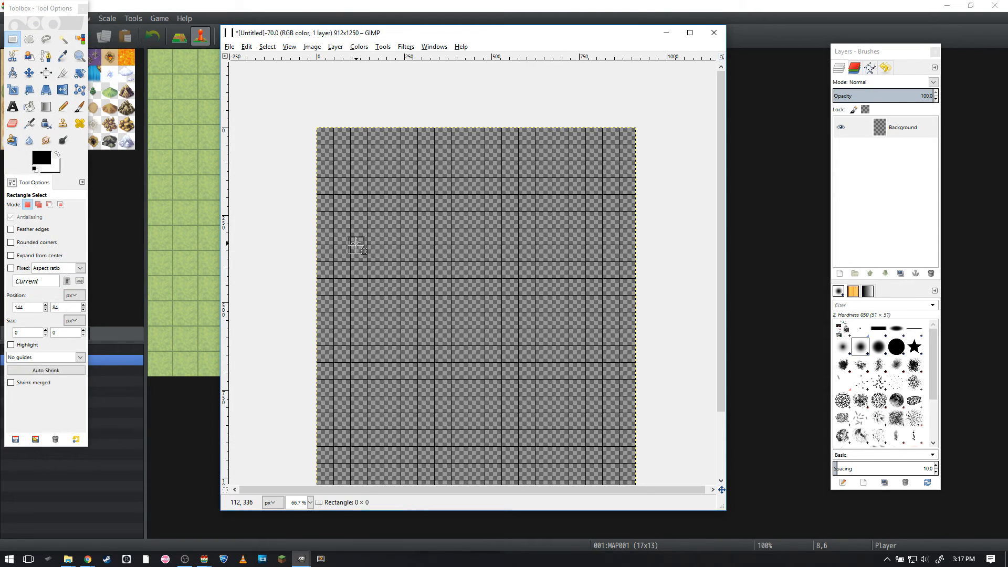
# Switch to the Cool Text logo generator in Chrome, preview the logo text "yanfly", and return to the credits image in GIMP.
pyautogui.click(162, 520)
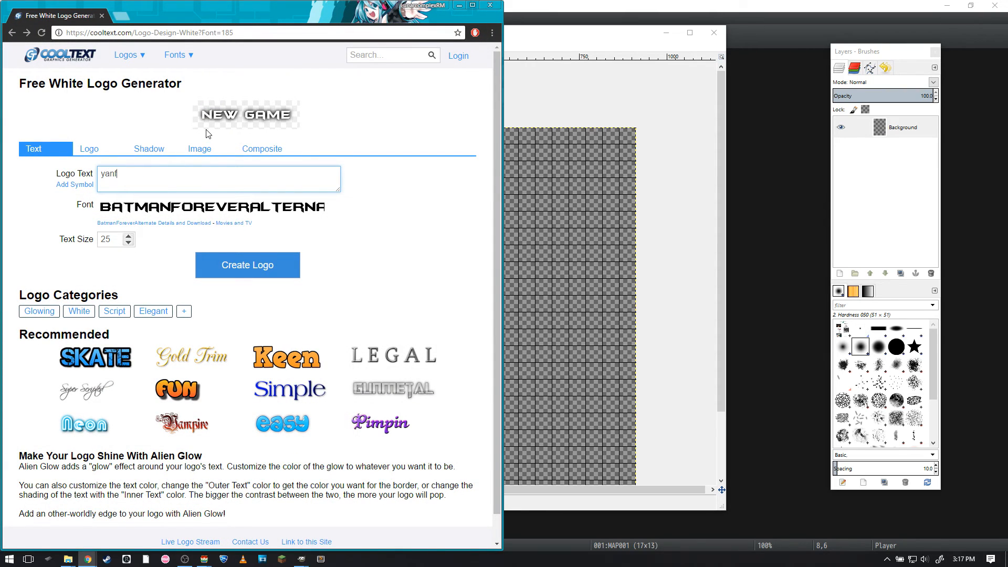
pyautogui.click(293, 126)
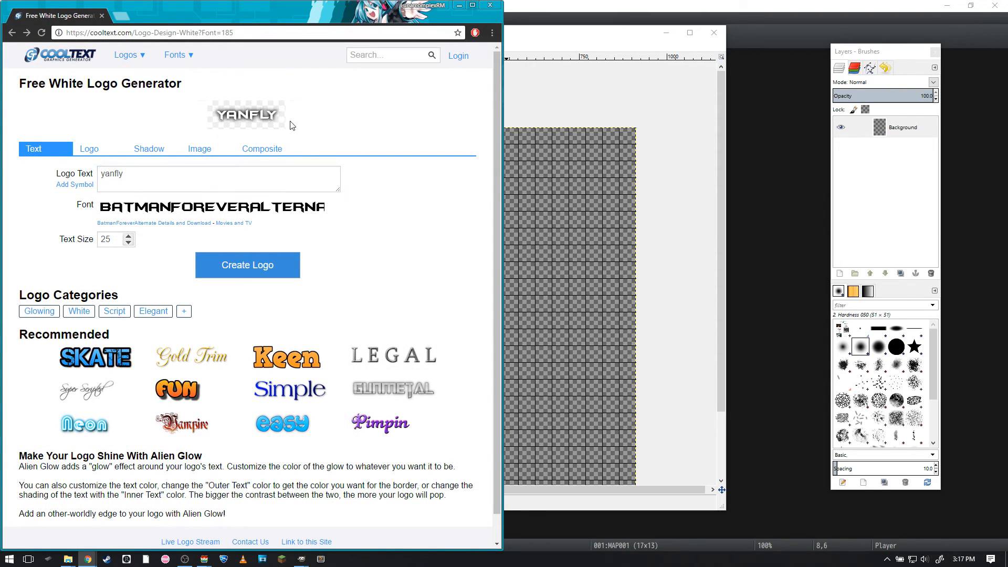
pyautogui.click(530, 109)
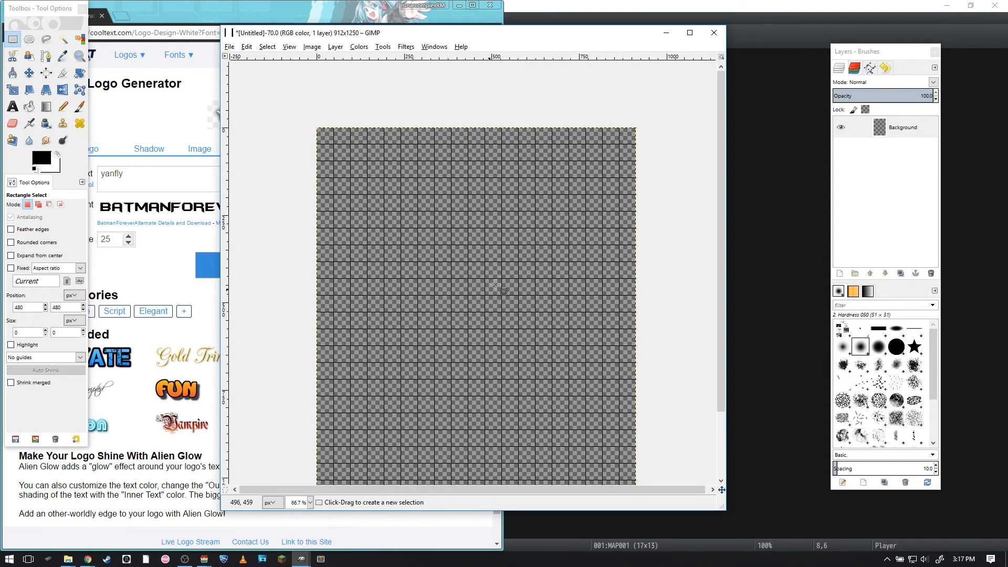
pyautogui.moveTo(542, 200); pyautogui.dragTo(651, 325)
pyautogui.click(493, 335)
pyautogui.scroll(-2, 398, 207)
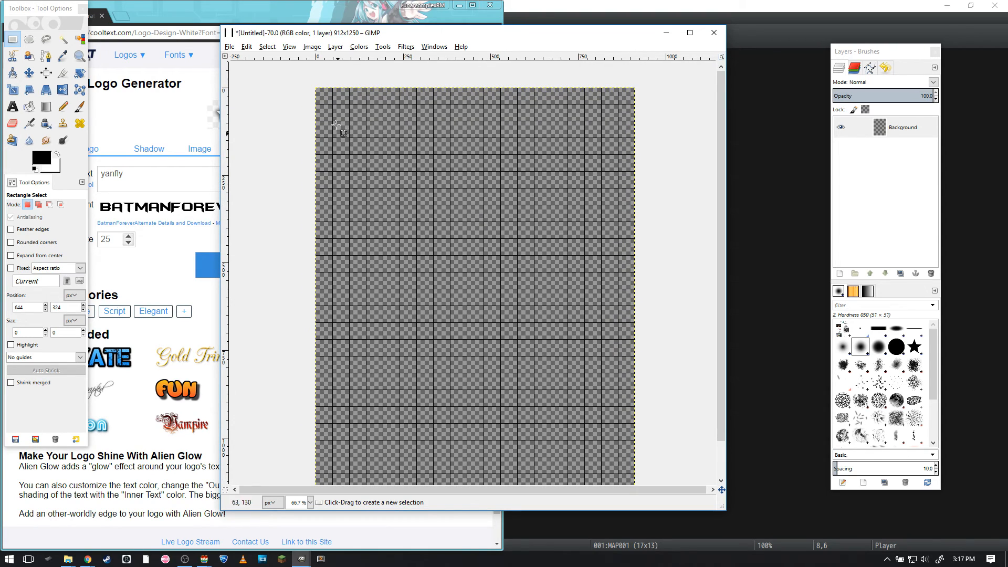
pyautogui.click(524, 295)
pyautogui.scroll(-3, 422, 253)
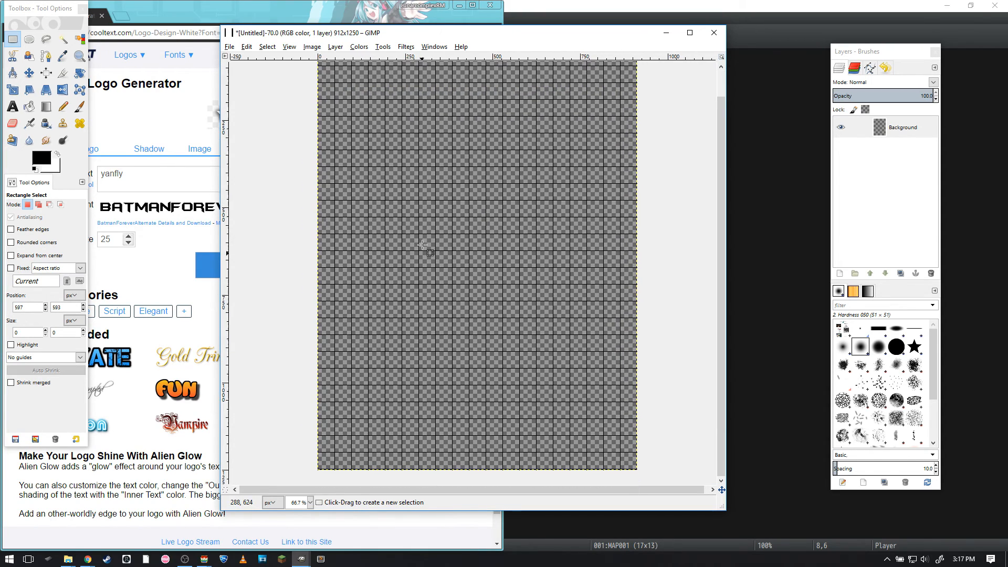
pyautogui.scroll(3, 445, 329)
pyautogui.moveTo(445, 245); pyautogui.dragTo(473, 235, button='middle')
pyautogui.click(477, 249)
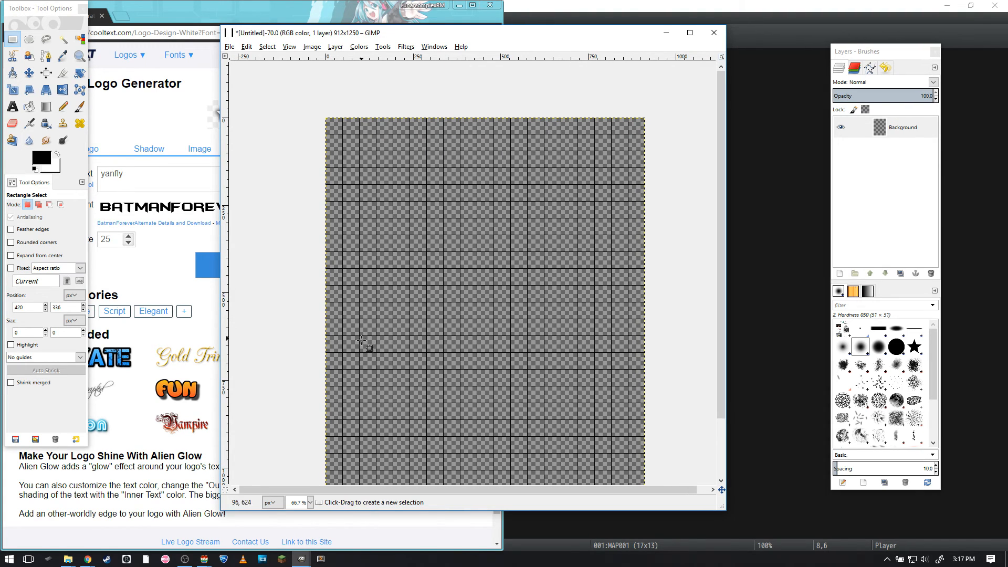
# Switch to File Explorer and show the project's img\system folder with the credits images.
pyautogui.click(71, 560)
pyautogui.click(123, 520)
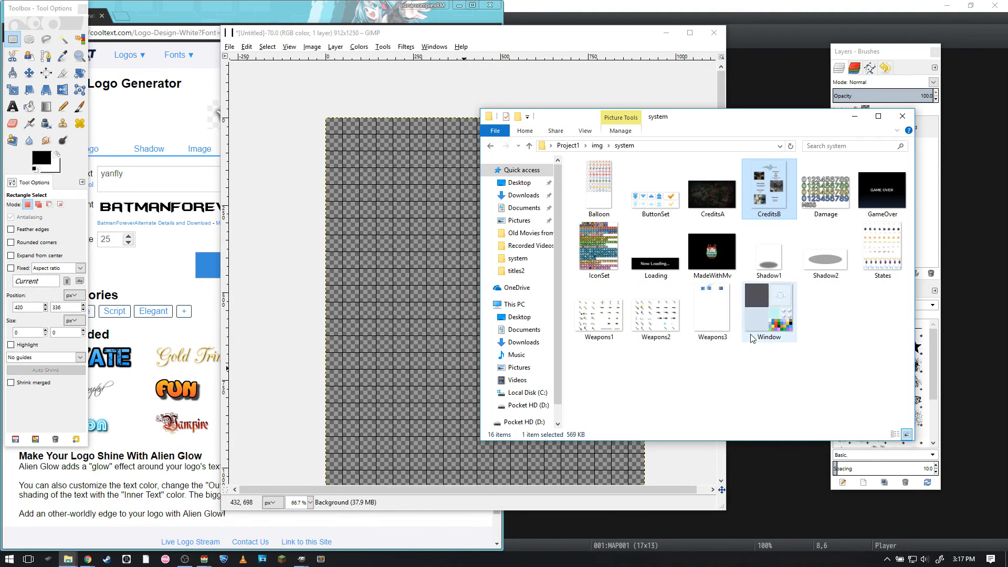
pyautogui.click(836, 335)
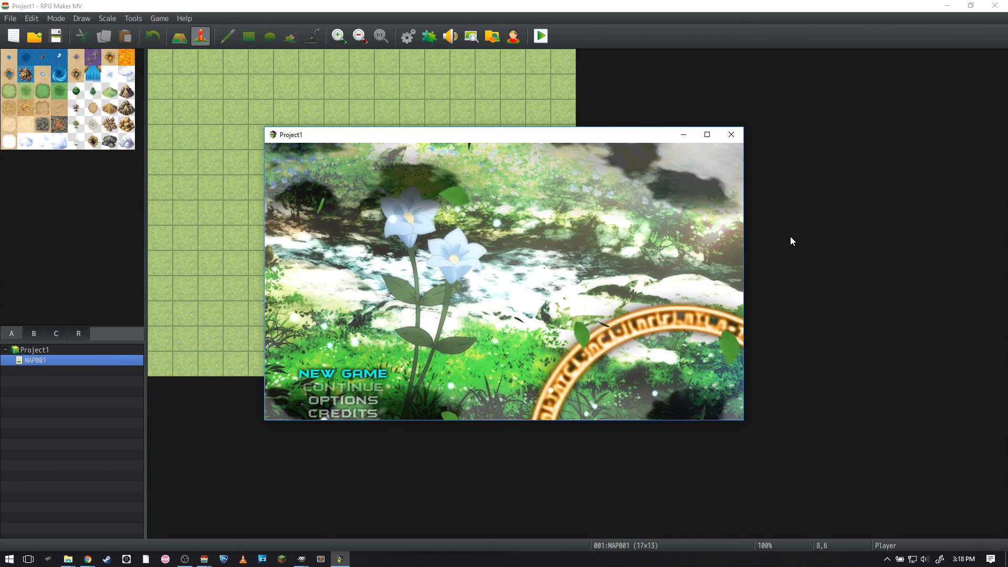
# Check the title screen's command highlighting between New Game and Continue in the playtest, and close the game window.
pyautogui.click(349, 387)
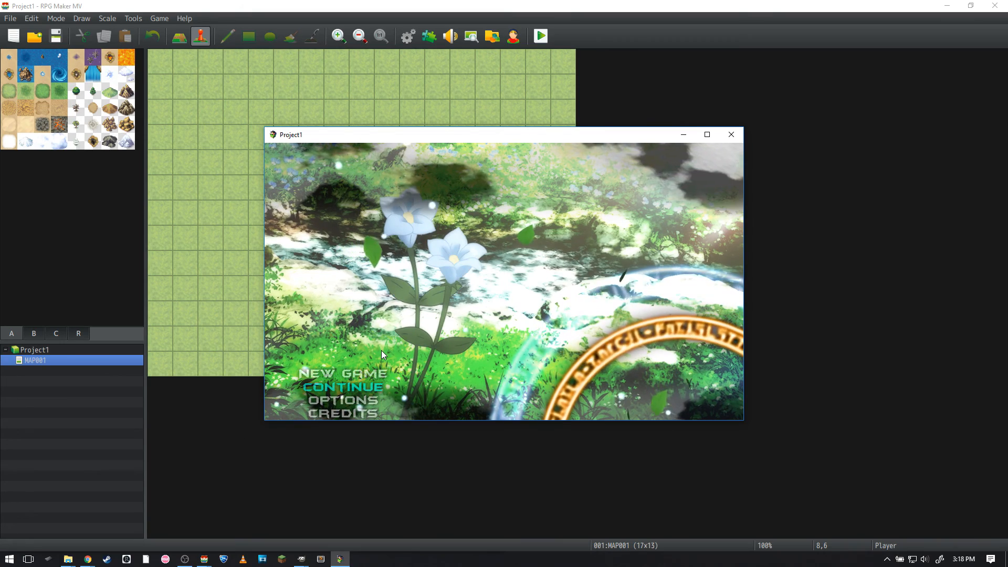
pyautogui.press('Up')
pyautogui.press('Down')
pyautogui.press('Up')
pyautogui.press('Down')
pyautogui.press('Up')
pyautogui.hotkey('alt', 'F4')
# Switch to File Explorer and go from the system folder to the project's img\titles2 folder.
pyautogui.click(72, 558)
pyautogui.click(119, 517)
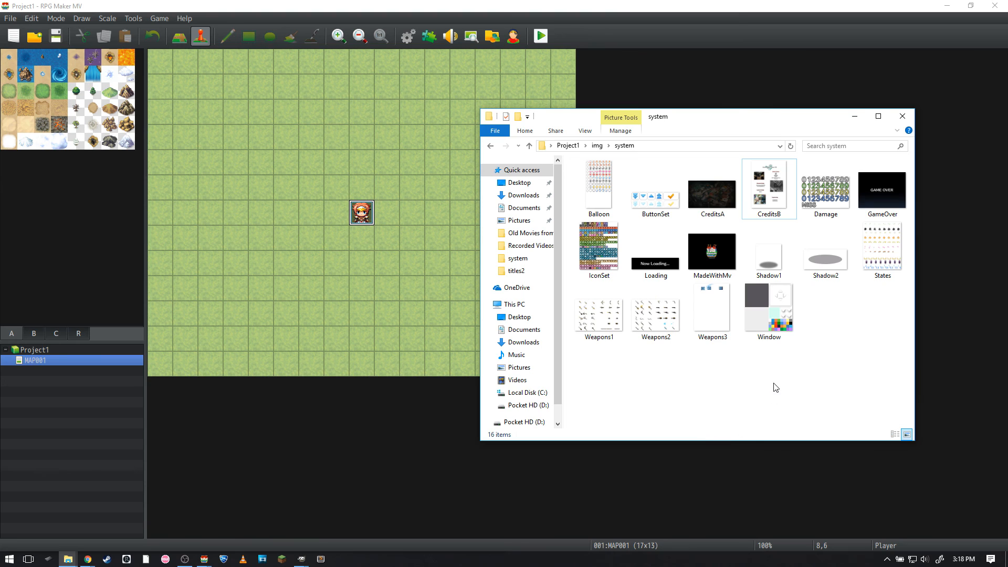
pyautogui.press('BackSpace')
pyautogui.click(698, 311)
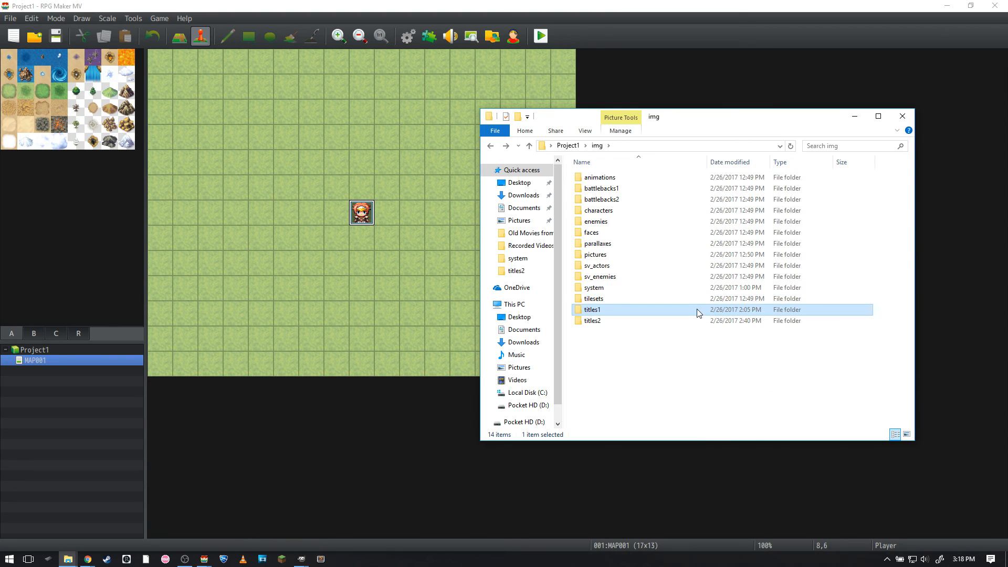
pyautogui.doubleClick(698, 310)
pyautogui.press('BackSpace')
pyautogui.press('Down')
pyautogui.press('Return')
pyautogui.moveTo(568, 157); pyautogui.dragTo(809, 179)
pyautogui.rightClick(783, 165)
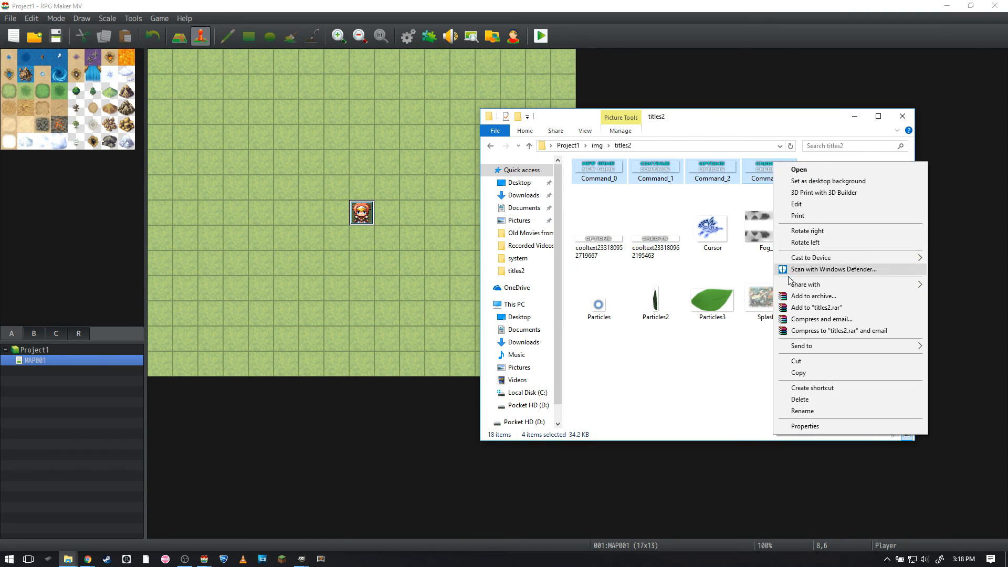
pyautogui.click(686, 383)
# Open the Command_0 image from the titles2 folder in GIMP.
pyautogui.rightClick(593, 161)
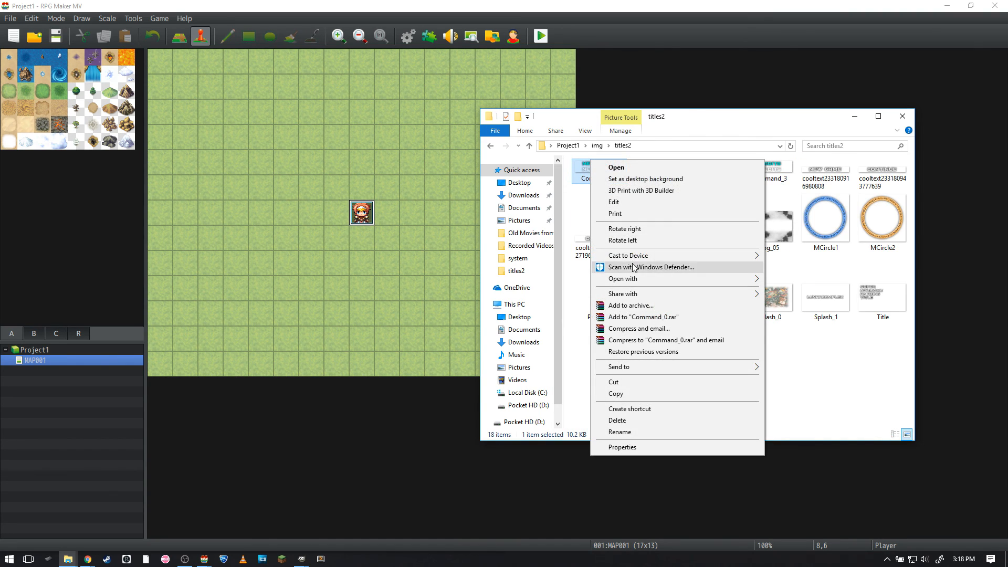
pyautogui.click(638, 279)
pyautogui.click(788, 281)
pyautogui.keyDown('ctrl'); pyautogui.scroll(1, 382, 252); pyautogui.keyUp('ctrl')
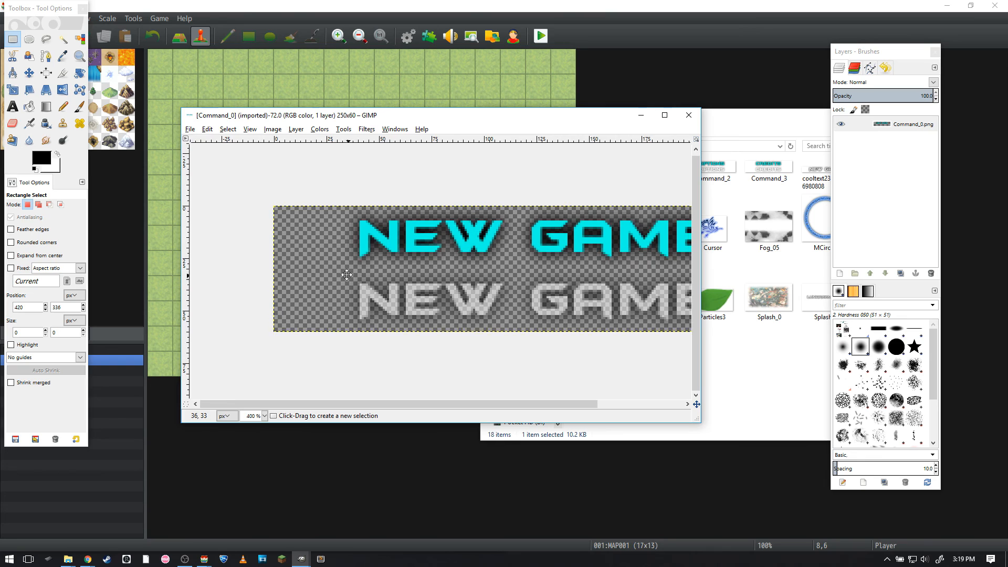
# Cut and paste the NEW GAME artwork as a floating selection, and shift it horizontally to the image's left edge.
pyautogui.hotkey('ctrl', 'c')
pyautogui.hotkey('ctrl', 'v')
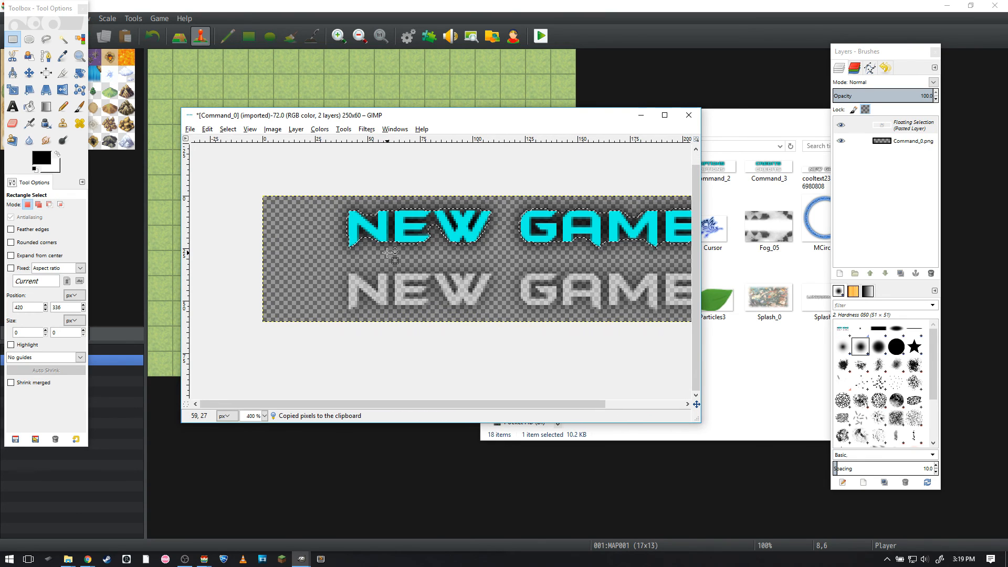
pyautogui.press('Left')
pyautogui.press('Left')
pyautogui.press('Left')
pyautogui.press('Left')
pyautogui.press('Left')
pyautogui.press('Left')
pyautogui.press('Left')
pyautogui.press('Left')
pyautogui.press('Left')
pyautogui.press('Left')
pyautogui.press('Left')
pyautogui.press('Left')
pyautogui.press('Left')
pyautogui.press('Left')
pyautogui.press('Left')
pyautogui.press('Left')
pyautogui.press('Left')
pyautogui.press('Left')
pyautogui.press('Left')
pyautogui.press('Left')
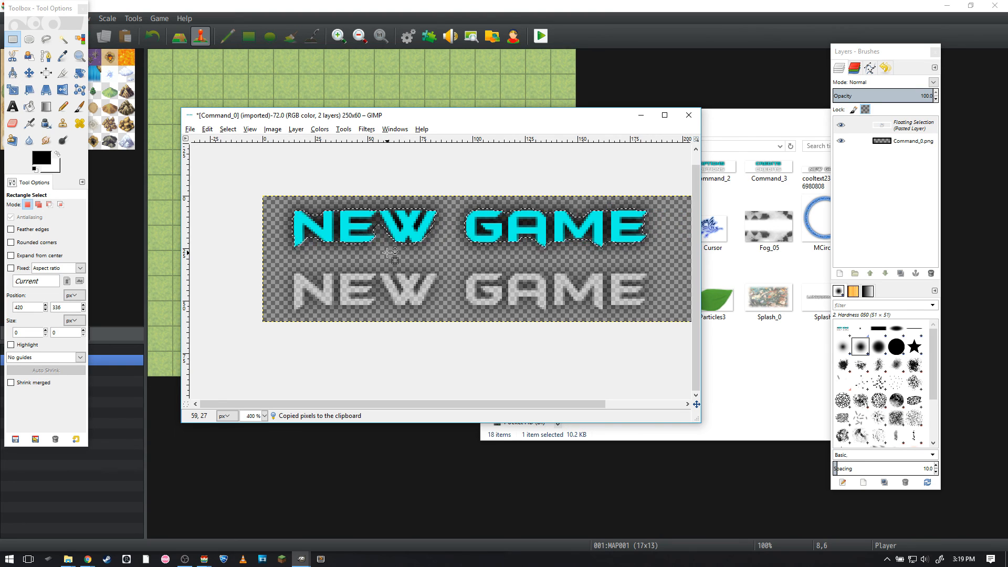
pyautogui.press('Left')
pyautogui.press('Left')
pyautogui.press('Left')
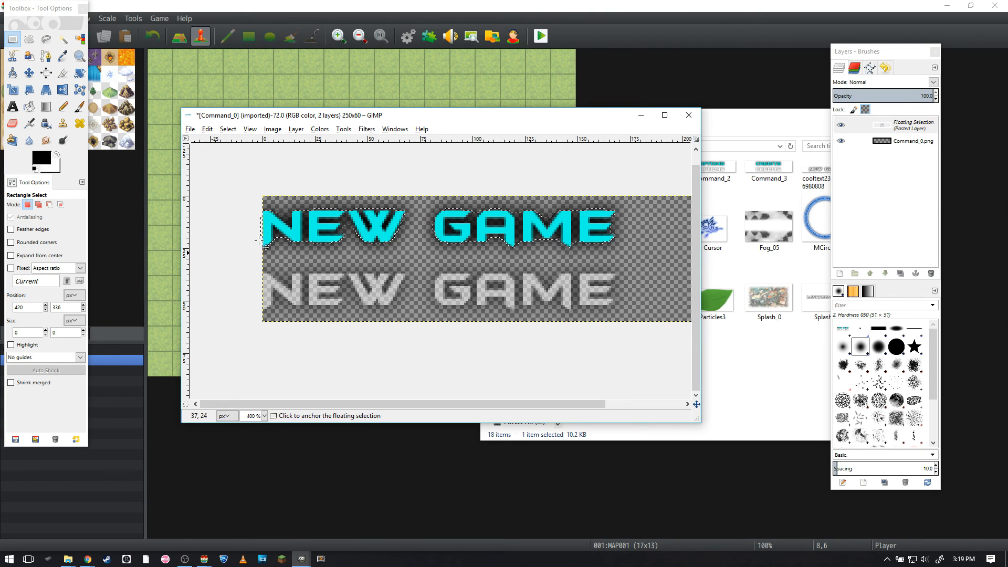
# Shift the floating NEW GAME artwork back right until its text starts about 10 px from the image's left edge, and anchor it.
pyautogui.keyDown('ctrl'); pyautogui.scroll(3, 274, 258); pyautogui.keyUp('ctrl')
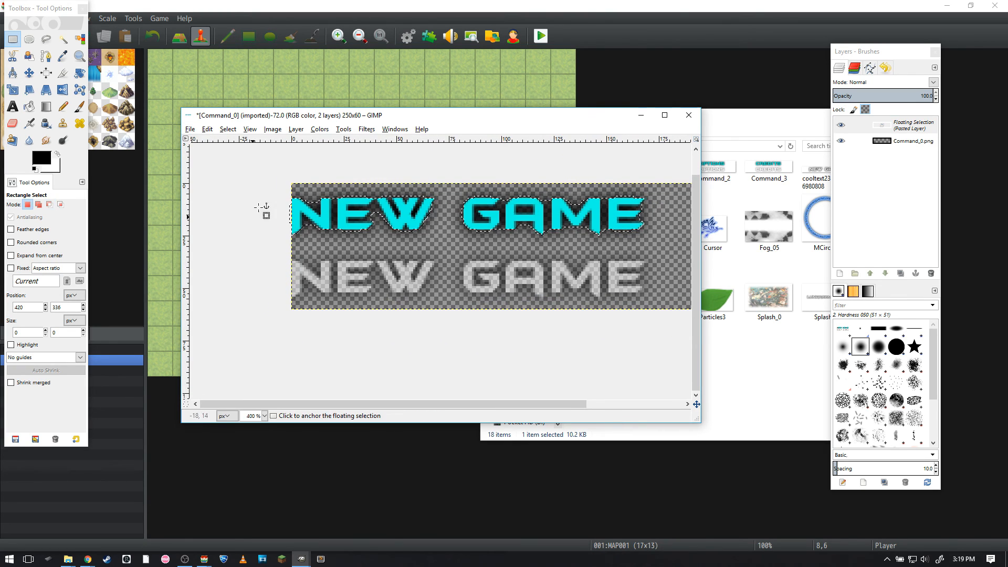
pyautogui.moveTo(333, 265); pyautogui.dragTo(341, 274, button='middle')
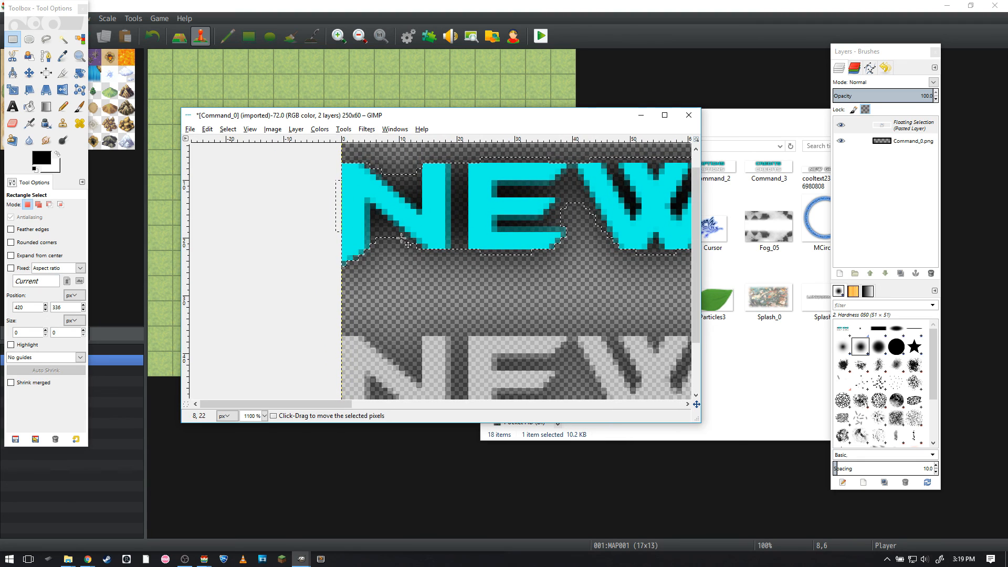
pyautogui.press('Right')
pyautogui.press('Right')
pyautogui.press('Right')
pyautogui.press('Right')
pyautogui.press('Right')
pyautogui.press('Right')
pyautogui.press('Right')
pyautogui.press('Right')
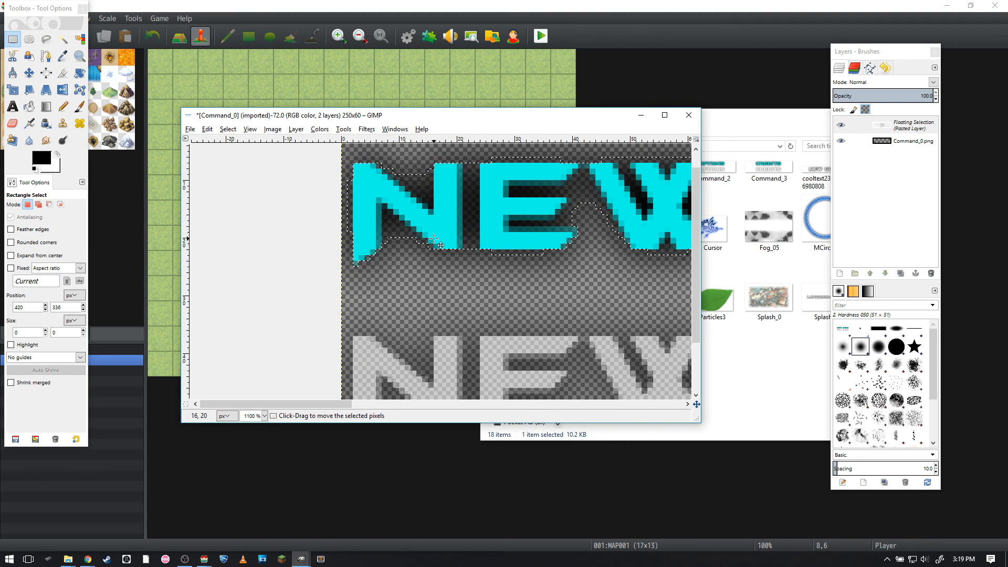
pyautogui.press('Right')
pyautogui.press('Right')
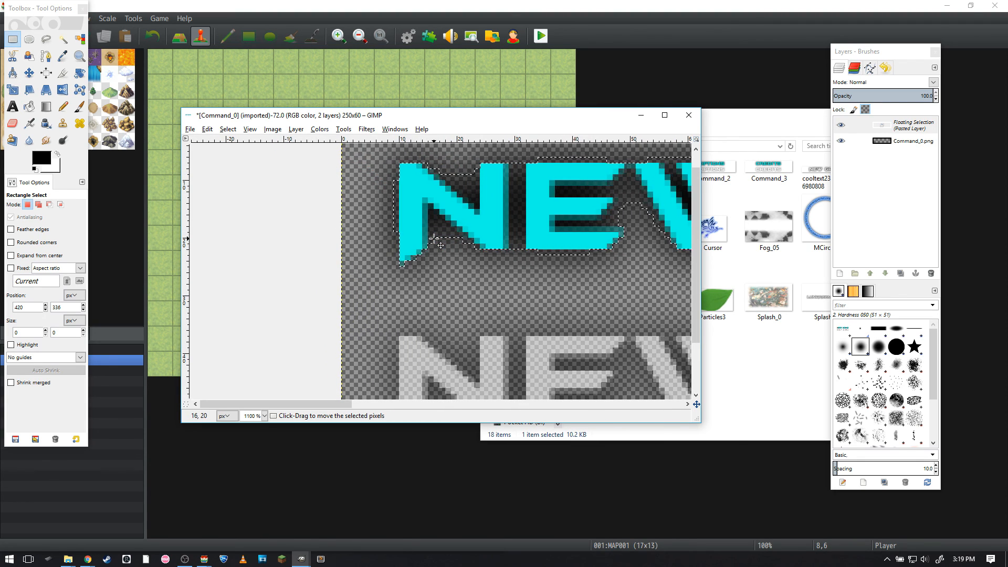
pyautogui.click(320, 250)
# Export the repositioned NEW GAME artwork to Command_0.png, replacing the existing file.
pyautogui.hotkey('ctrl', 'shift', 'e')
pyautogui.press('Return')
pyautogui.press('Return')
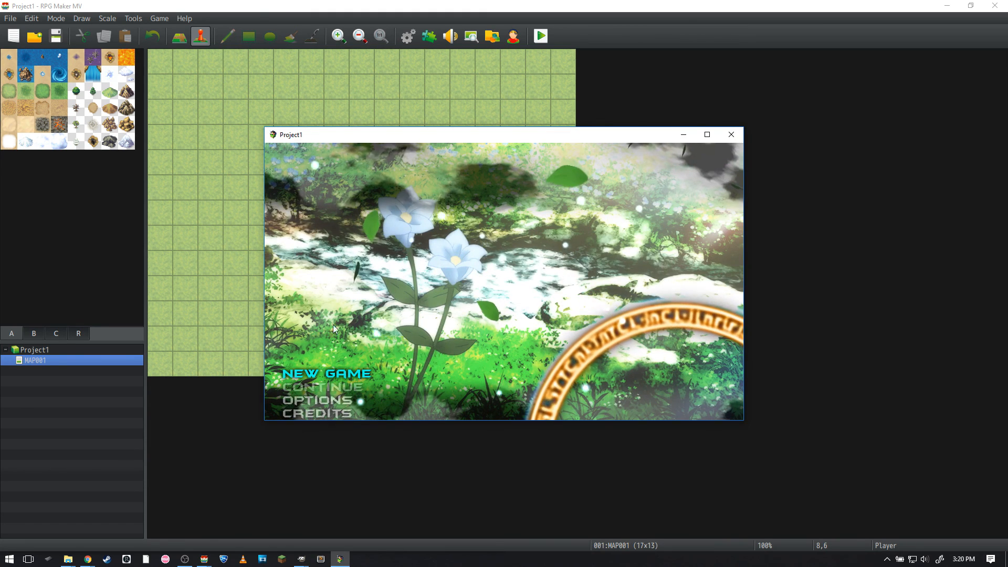
# Cycle through the New Game, Continue, Options and Credits commands in the playtest to check their alignment and highlighting.
pyautogui.press('Down')
pyautogui.press('Down')
pyautogui.press('Down')
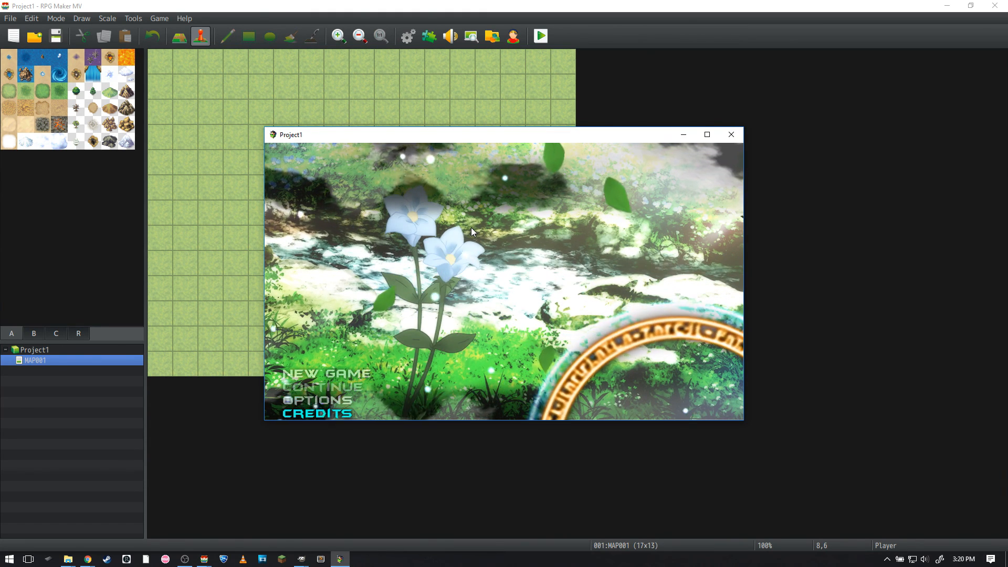
pyautogui.press('Down')
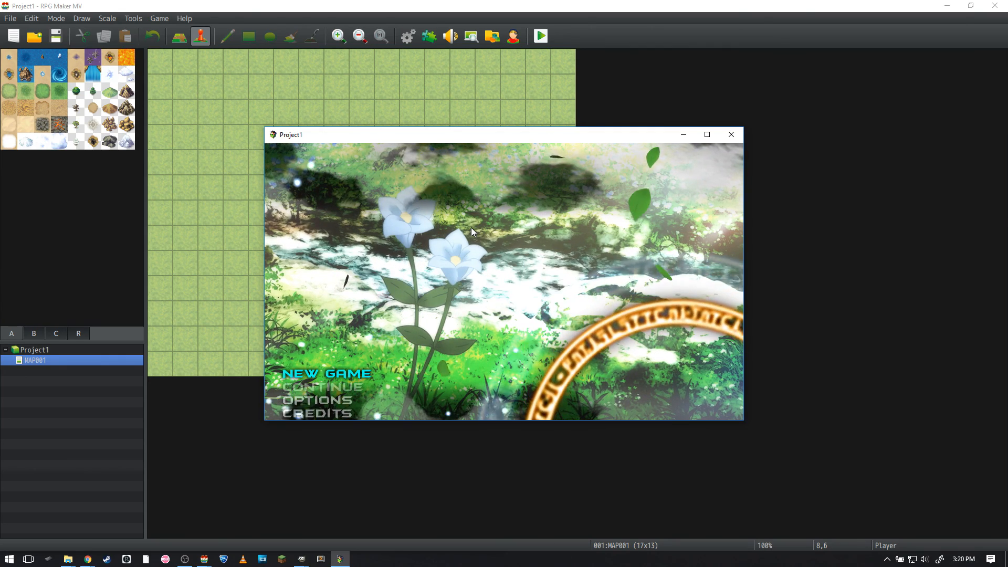
pyautogui.press('Down')
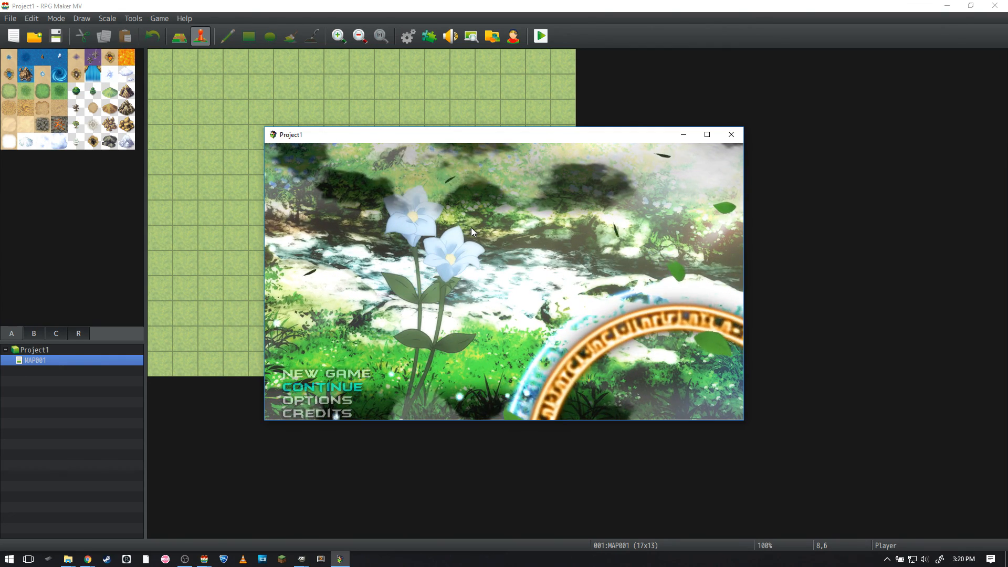
pyautogui.press('Down')
pyautogui.press('Down')
pyautogui.press('Down')
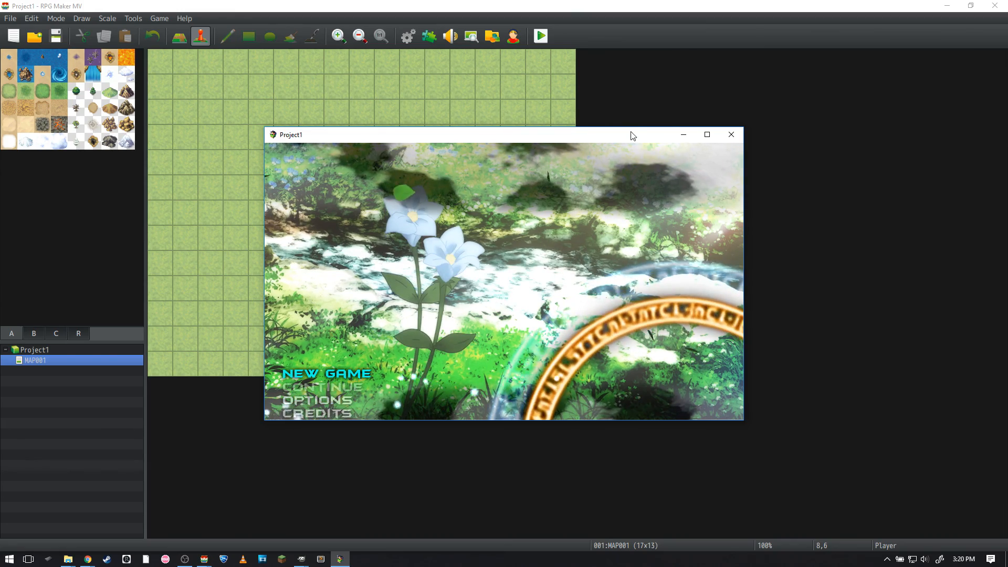